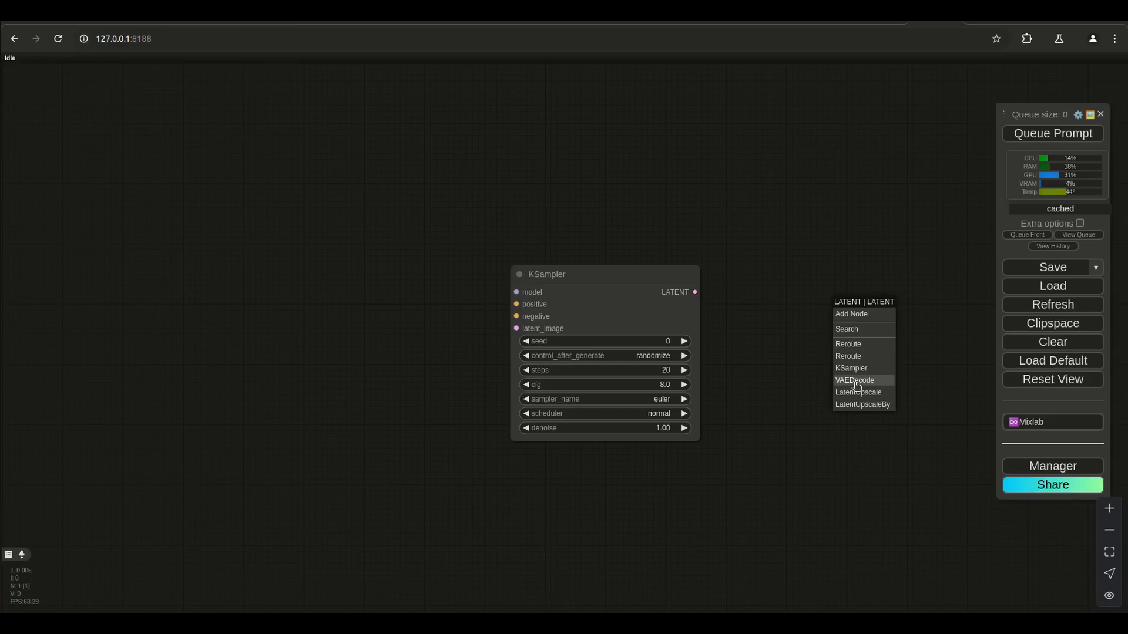
# - Attach a VAE Decode node to the KSampler's LATENT output and an Empty Latent Image node to its latent_image input
pyautogui.click(855, 381)
pyautogui.moveTo(867, 300); pyautogui.dragTo(818, 284)
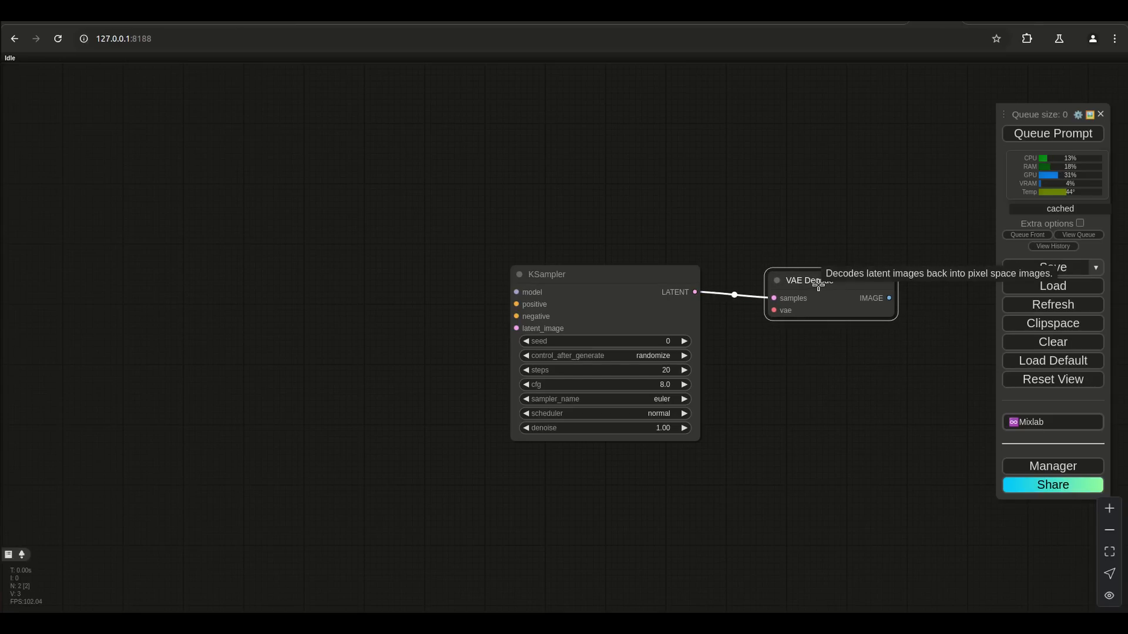
pyautogui.moveTo(517, 328); pyautogui.dragTo(494, 386)
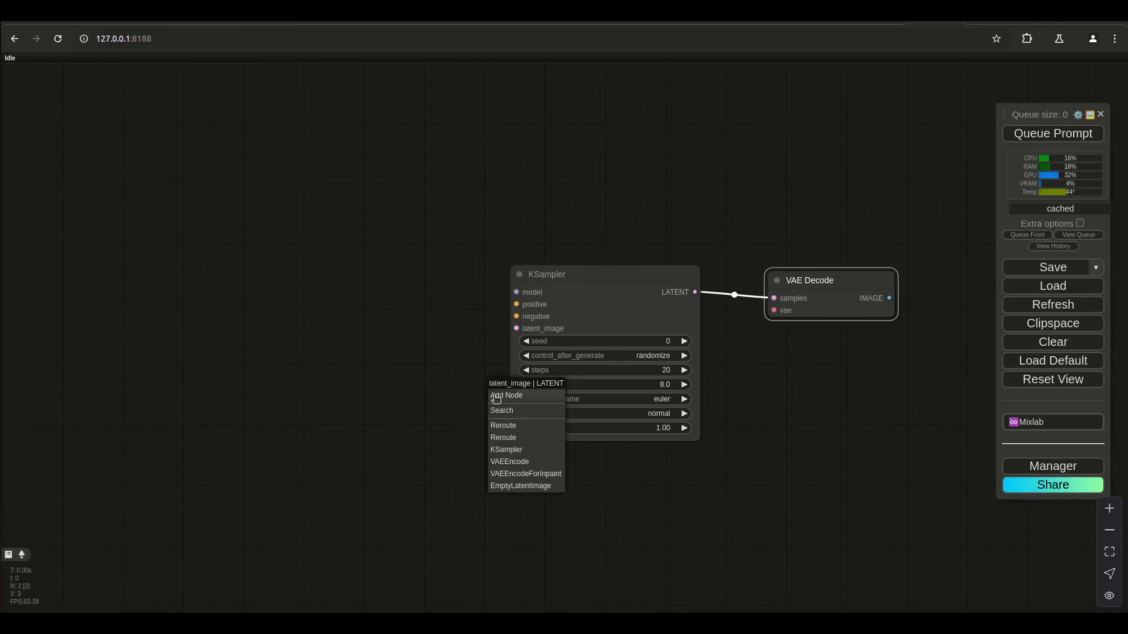
pyautogui.click(498, 486)
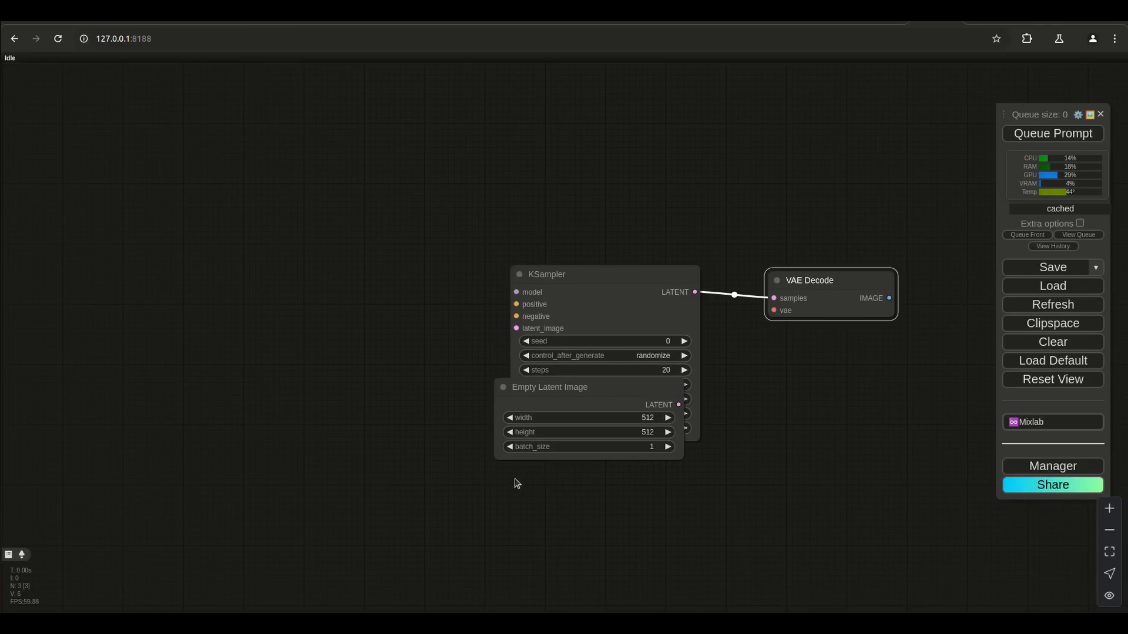
pyautogui.moveTo(516, 395); pyautogui.dragTo(294, 443)
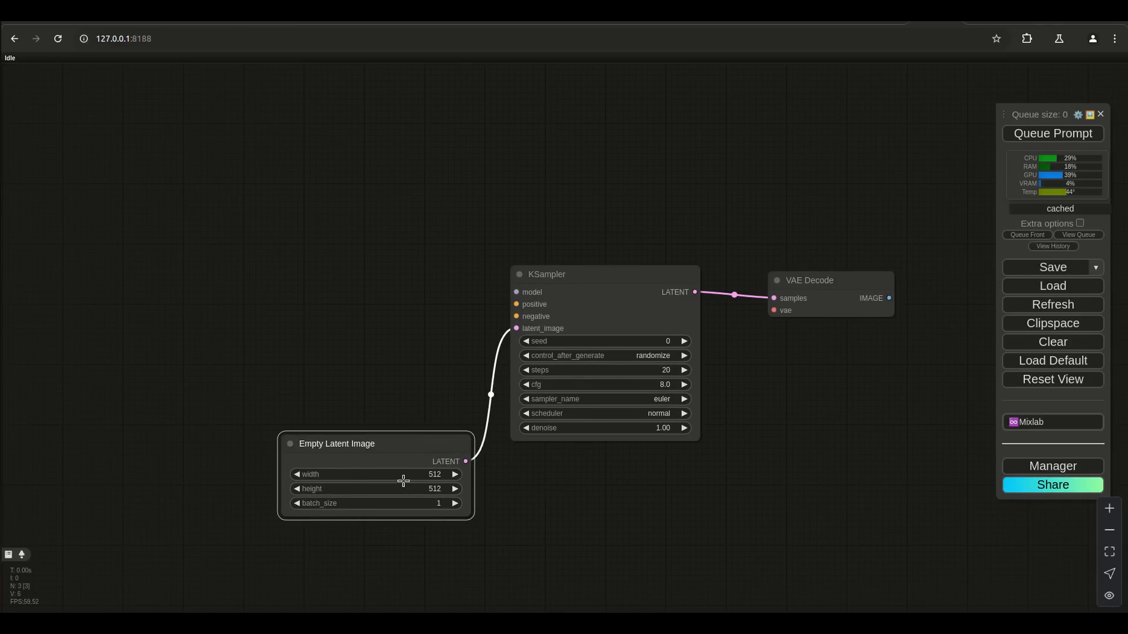
# - Set the Empty Latent Image node's width and height to 1024 each
pyautogui.click(421, 475)
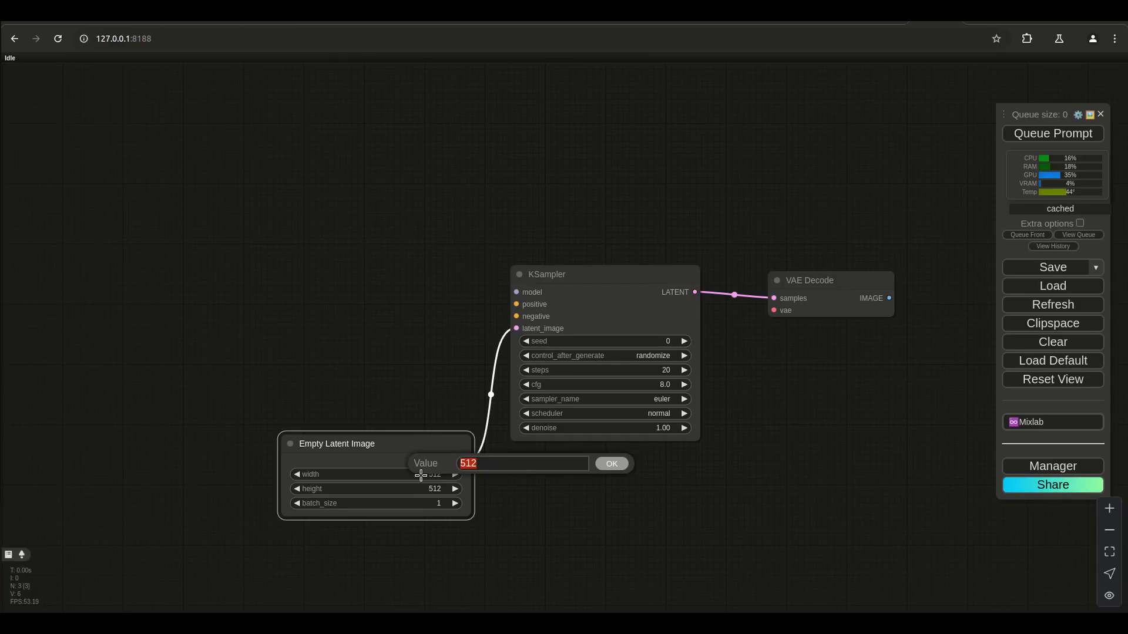
pyautogui.write('1')
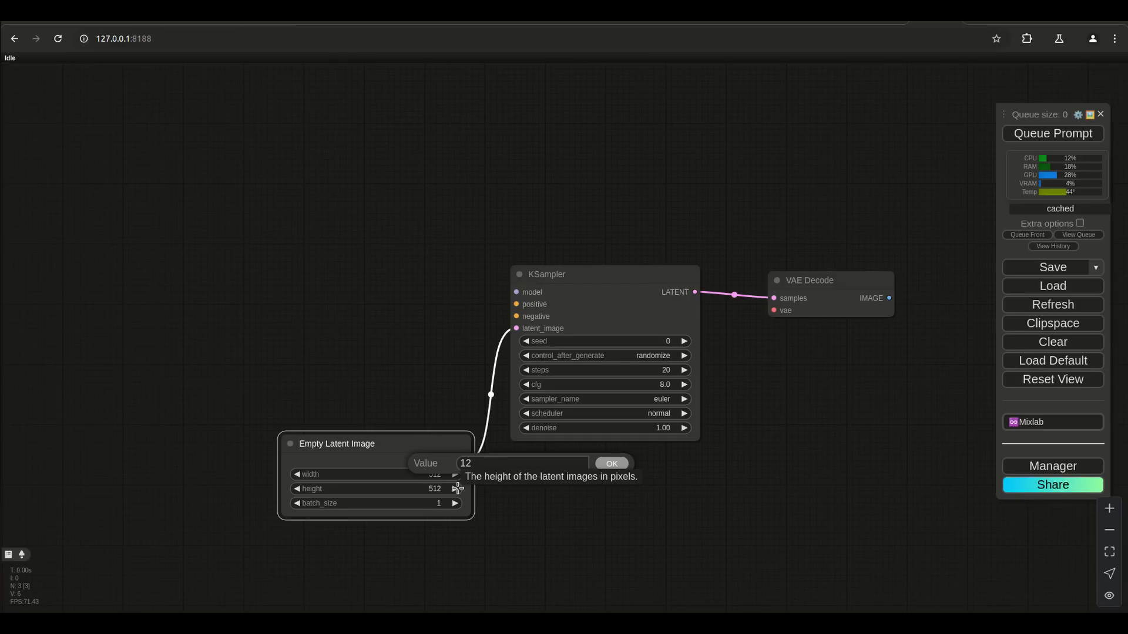
pyautogui.write('024')
pyautogui.press('Return')
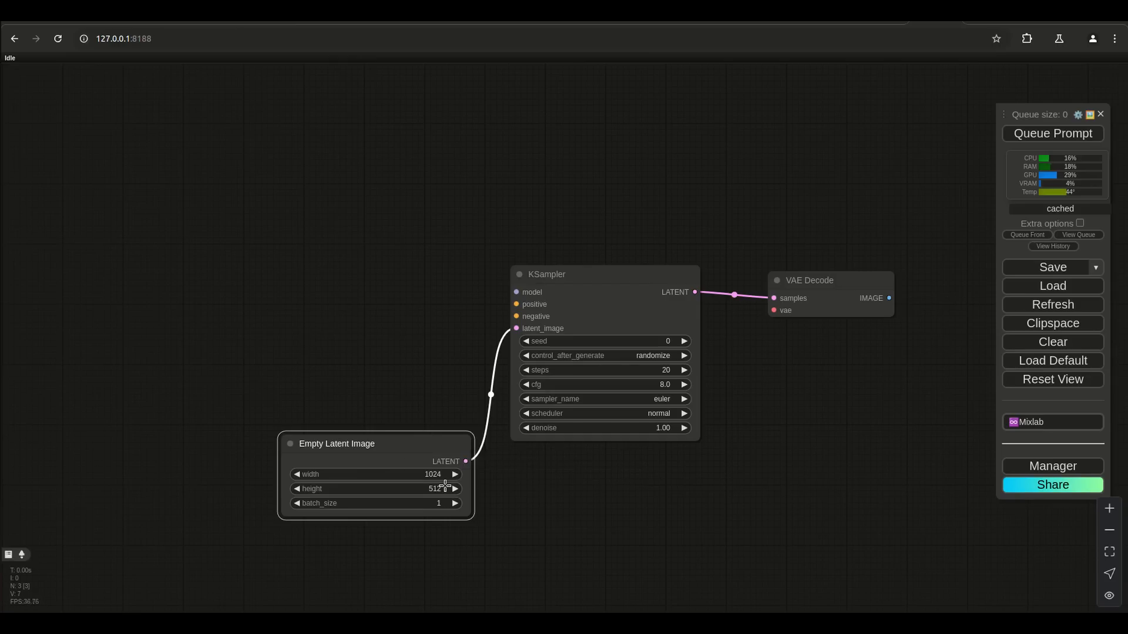
pyautogui.click(444, 487)
pyautogui.write('1024')
pyautogui.press('Return')
# - Attach a Load Diffusion Model (UNETLoader) node to the KSampler's model input and place it to the upper left
pyautogui.moveTo(516, 292); pyautogui.dragTo(291, 232)
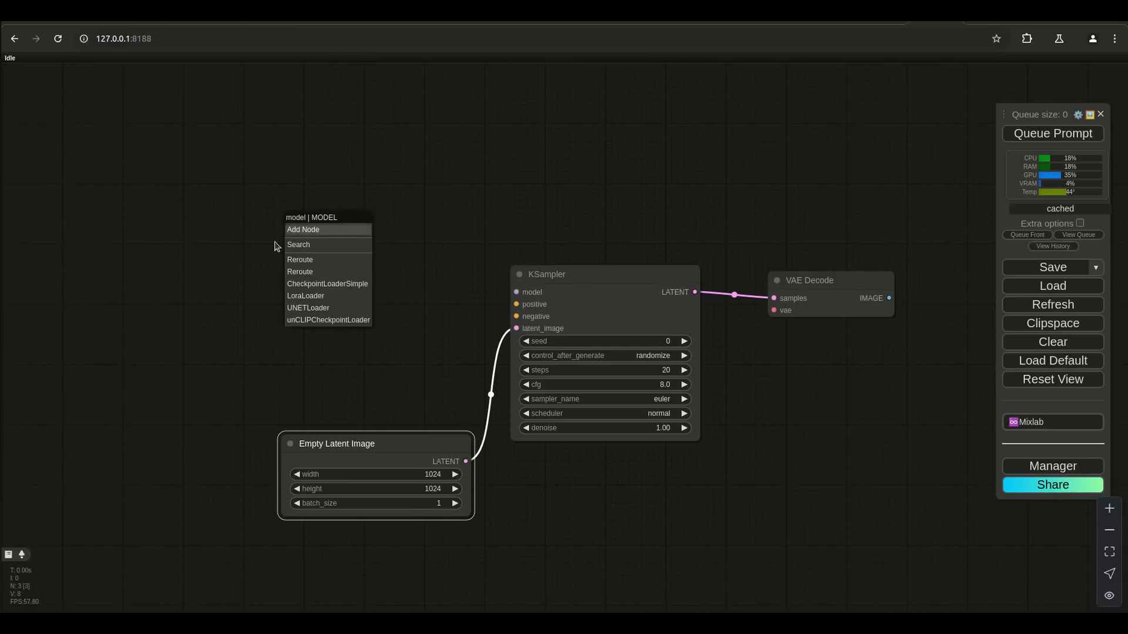
pyautogui.click(320, 310)
pyautogui.moveTo(398, 222); pyautogui.dragTo(186, 190)
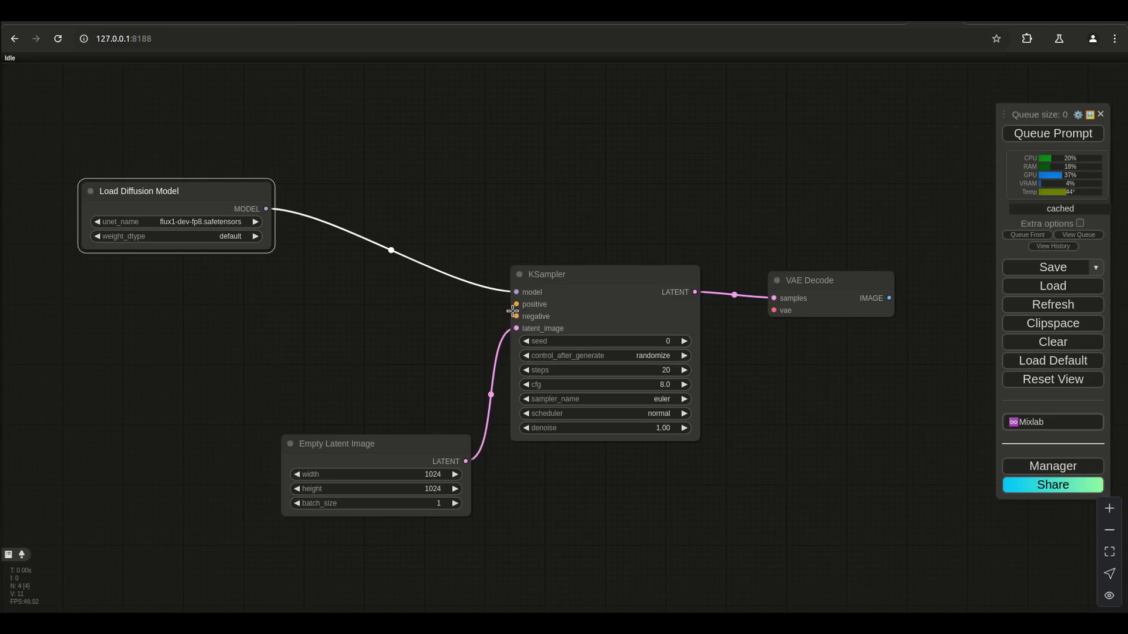
# - Add a CLIPTextEncodeFlux node and place it between the model loader and the KSampler
pyautogui.moveTo(516, 318); pyautogui.dragTo(219, 377)
pyautogui.click(259, 326)
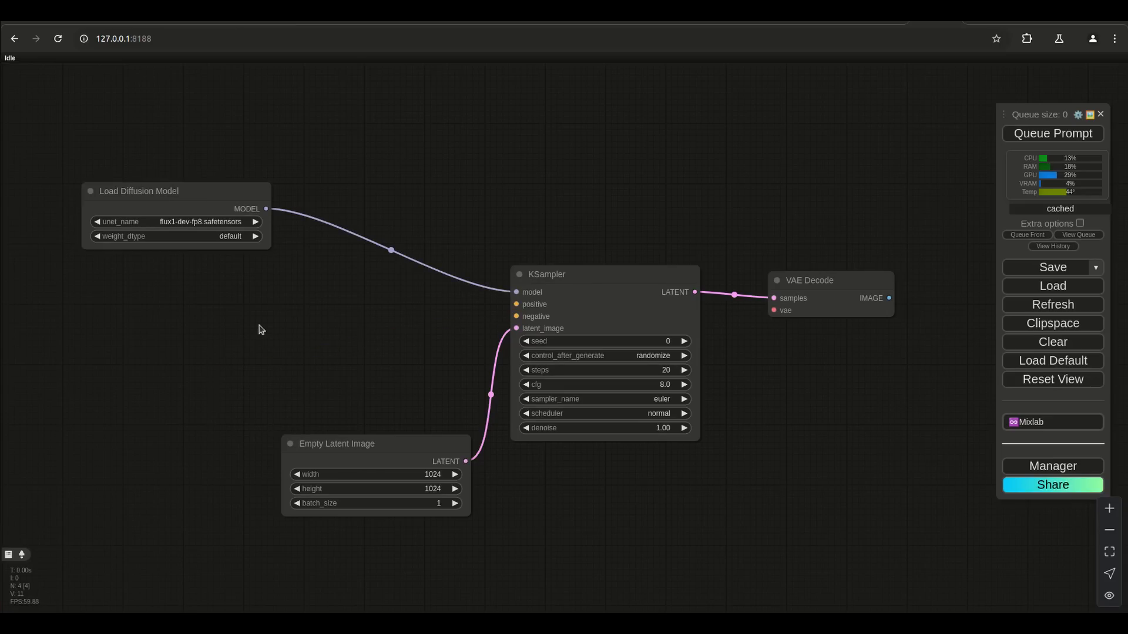
pyautogui.doubleClick(348, 337)
pyautogui.write('c')
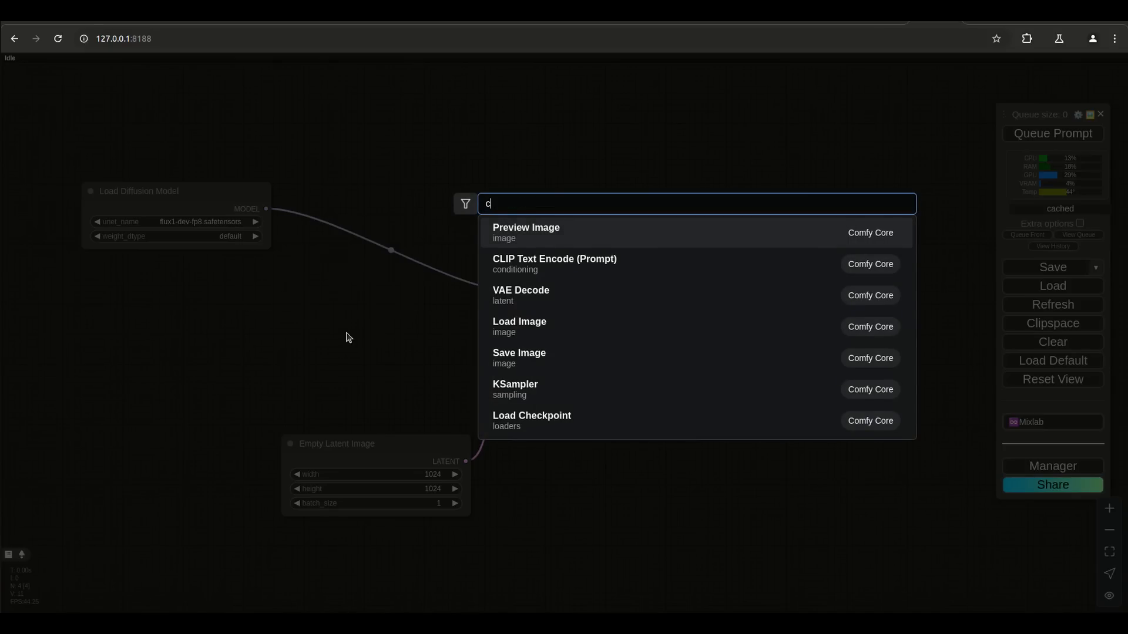
pyautogui.write('lip')
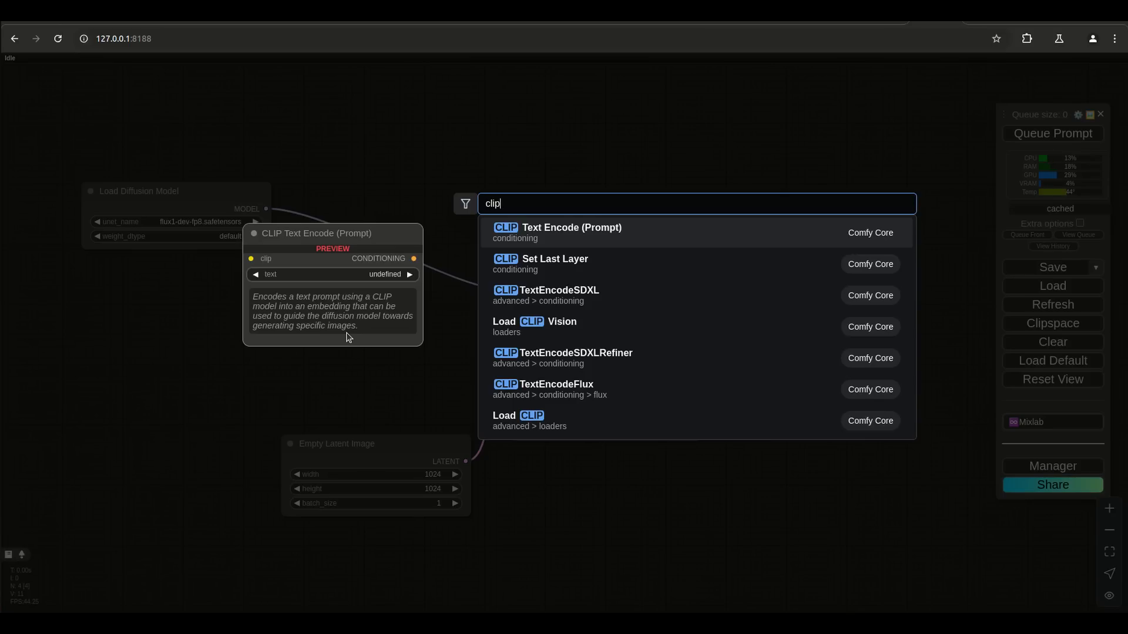
pyautogui.write(' fl')
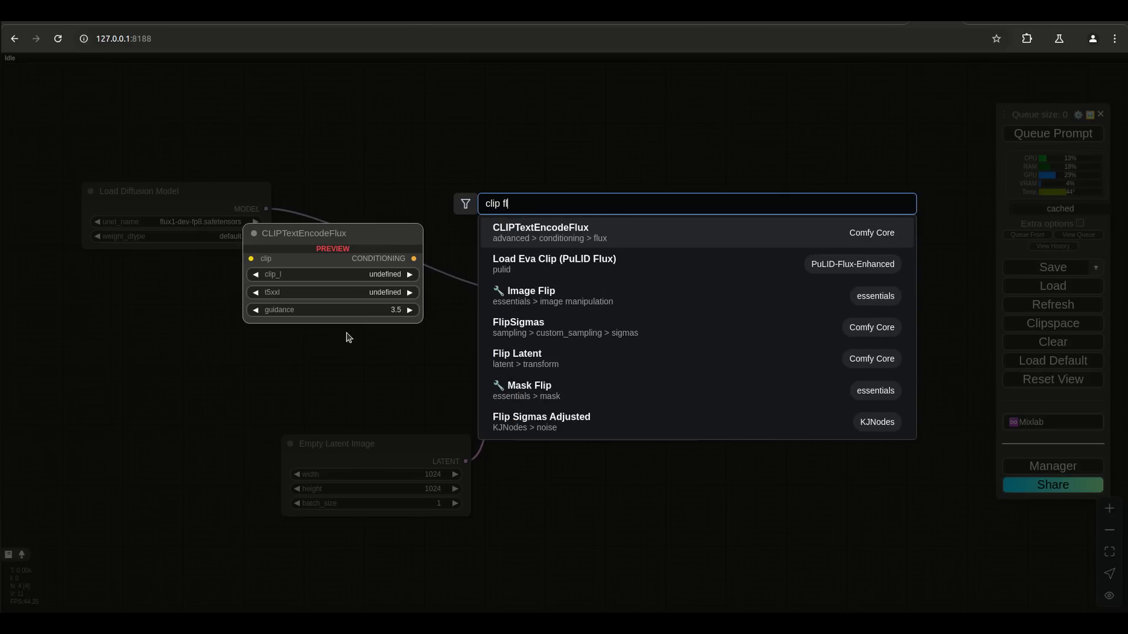
pyautogui.press('Return')
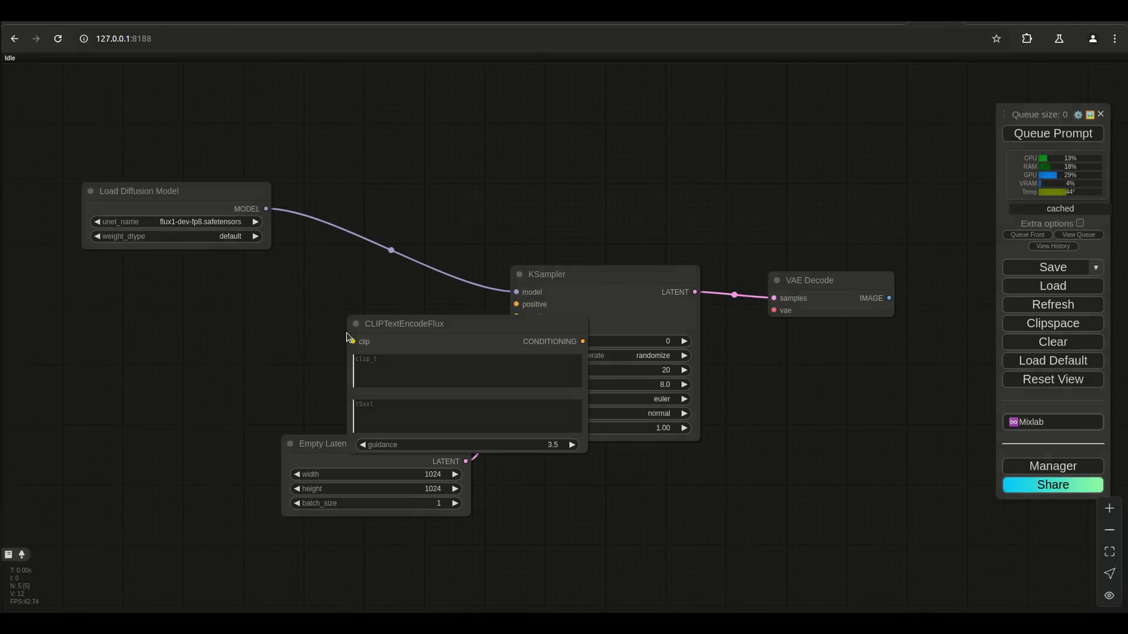
pyautogui.moveTo(413, 327); pyautogui.dragTo(338, 302)
# - Add a DualCLIPLoader (GGUF) node and connect its CLIP output to the clip input of CLIPTextEncodeFlux
pyautogui.doubleClick(125, 332)
pyautogui.write('dual')
pyautogui.click(520, 263)
pyautogui.moveTo(188, 322); pyautogui.dragTo(85, 294)
pyautogui.moveTo(207, 311); pyautogui.dragTo(277, 316)
pyautogui.moveTo(816, 280); pyautogui.dragTo(769, 274)
# - Configure the DualCLIPLoader with clip_name1 clip_l.safetensors, clip_name2 t5xxl_fp8_e4m3fn.safetensors and type flux
pyautogui.click(136, 324)
pyautogui.click(179, 459)
pyautogui.click(166, 339)
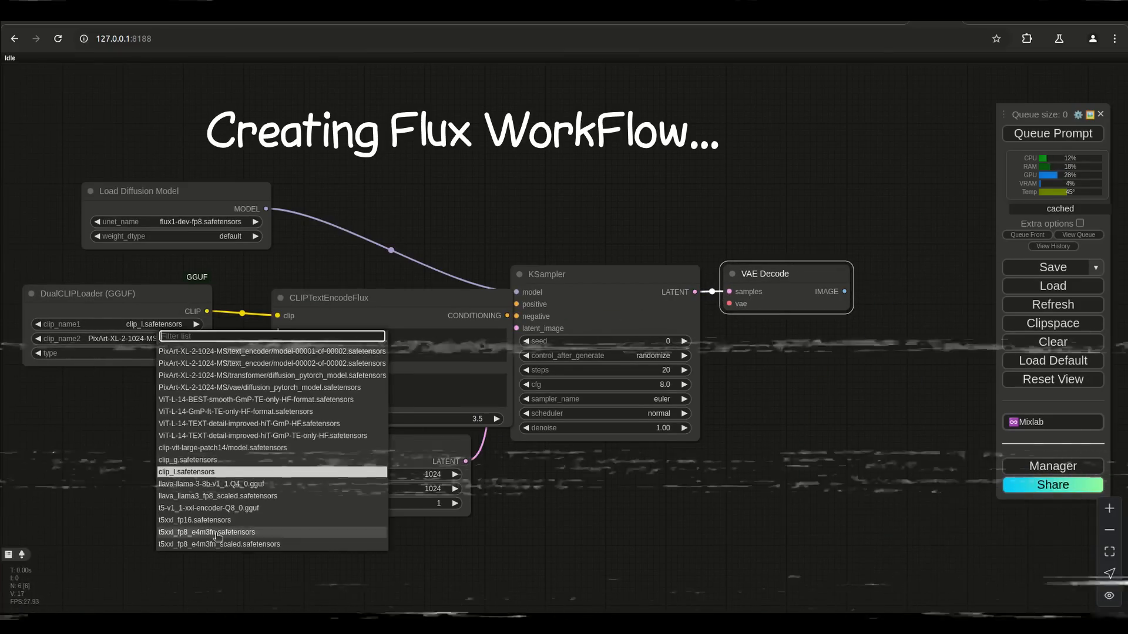
pyautogui.click(213, 535)
pyautogui.click(159, 354)
pyautogui.click(168, 382)
pyautogui.moveTo(133, 300); pyautogui.dragTo(173, 308)
# - Attach a Load VAE node to VAE Decode's vae input and a Preview Image node to its IMAGE output
pyautogui.click(220, 517)
pyautogui.moveTo(729, 303); pyautogui.dragTo(111, 399)
pyautogui.moveTo(844, 292); pyautogui.dragTo(796, 337)
pyautogui.click(939, 406)
# - Set the KSampler's cfg to 1.0
pyautogui.click(666, 385)
pyautogui.write('1')
pyautogui.press('Return')
# - Tidy the graph by repositioning the KSampler, Load Diffusion Model and Empty Latent Image nodes
pyautogui.moveTo(593, 274); pyautogui.dragTo(619, 296)
pyautogui.moveTo(182, 191); pyautogui.dragTo(166, 221)
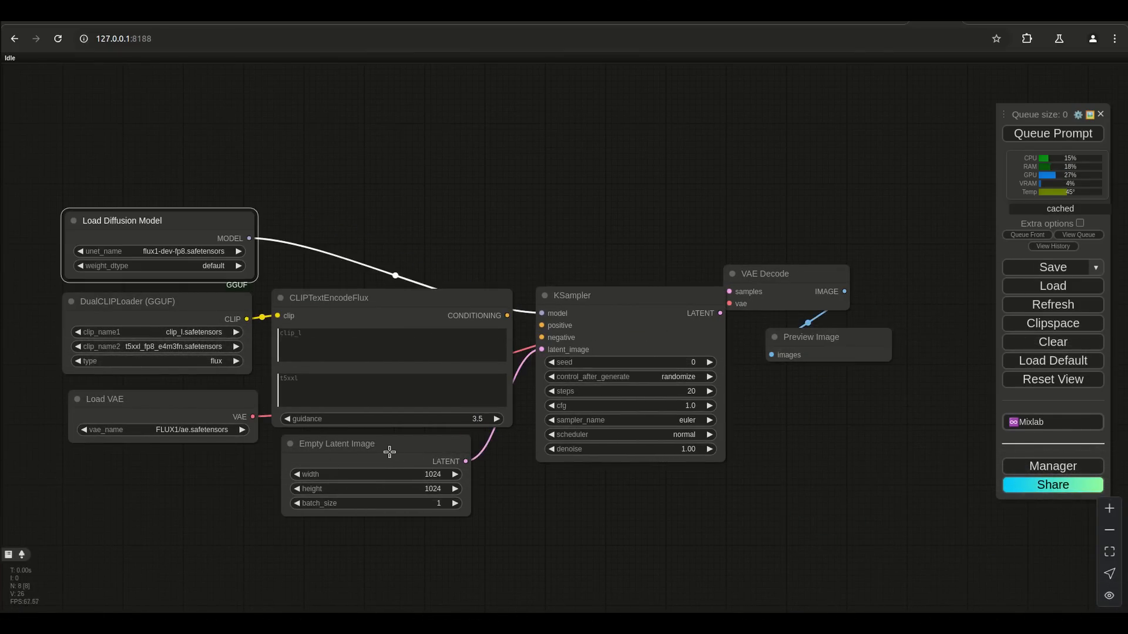
pyautogui.moveTo(391, 452); pyautogui.dragTo(422, 462)
# - Set the CLIPTextEncodeFlux guidance to 2.8 and the KSampler steps to 15
pyautogui.click(479, 418)
pyautogui.write('2.8')
pyautogui.press('Return')
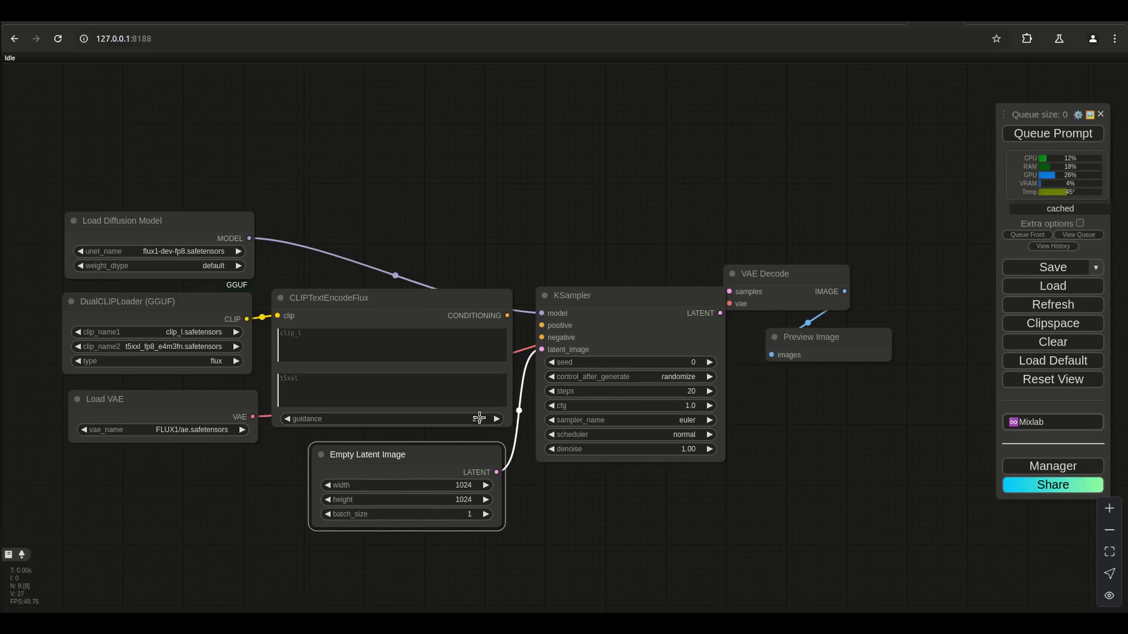
pyautogui.click(693, 392)
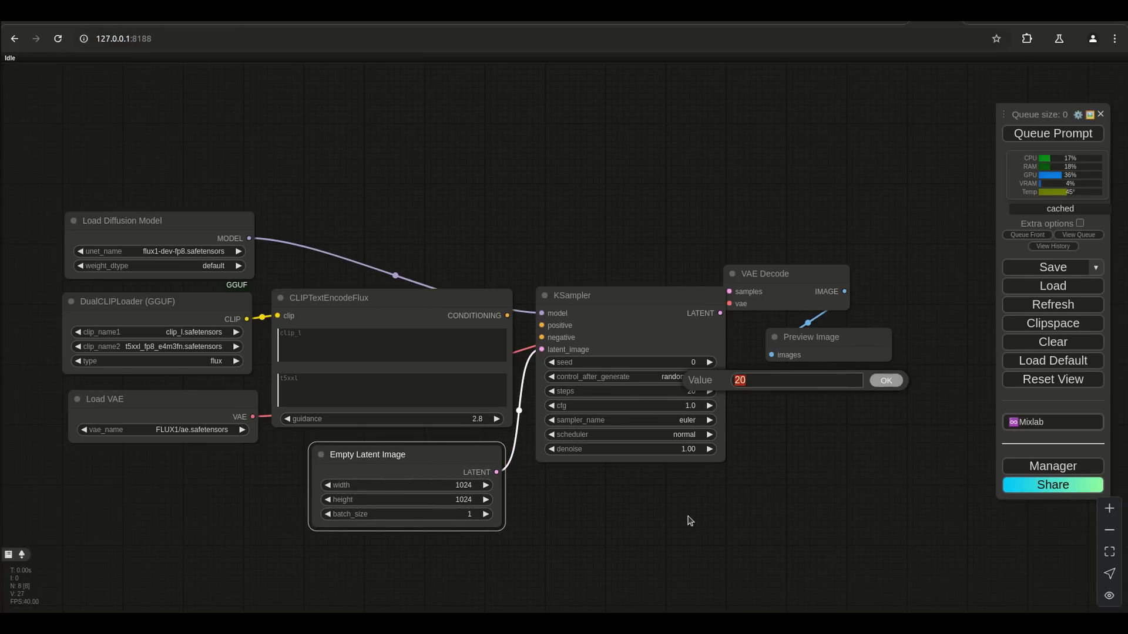
pyautogui.write('15')
pyautogui.press('Return')
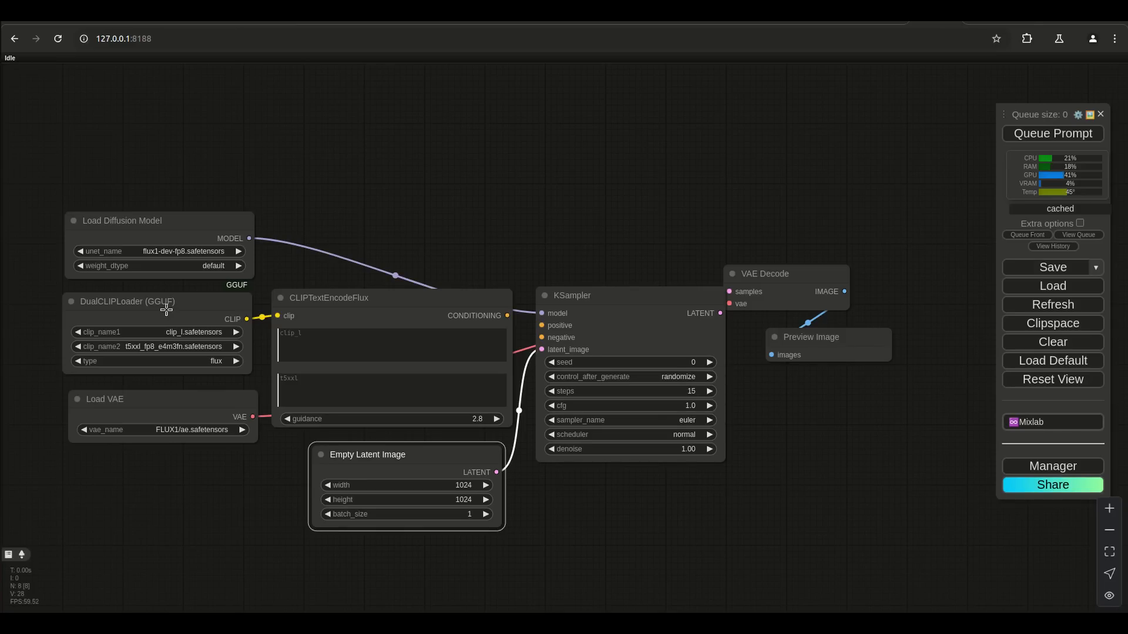
# - Move CLIPTextEncodeFlux up and enlarge its text areas, and shift the KSampler up beside it
pyautogui.moveTo(351, 300); pyautogui.dragTo(351, 226)
pyautogui.moveTo(505, 352); pyautogui.dragTo(521, 426)
pyautogui.moveTo(605, 288); pyautogui.dragTo(624, 242)
# - Connect CONDITIONING to the KSampler's positive and negative inputs, and align VAE Decode and Preview Image beside the KSampler
pyautogui.moveTo(513, 240); pyautogui.dragTo(561, 279)
pyautogui.moveTo(514, 241); pyautogui.dragTo(561, 291)
pyautogui.moveTo(795, 277); pyautogui.dragTo(832, 245)
pyautogui.moveTo(799, 337); pyautogui.dragTo(796, 297)
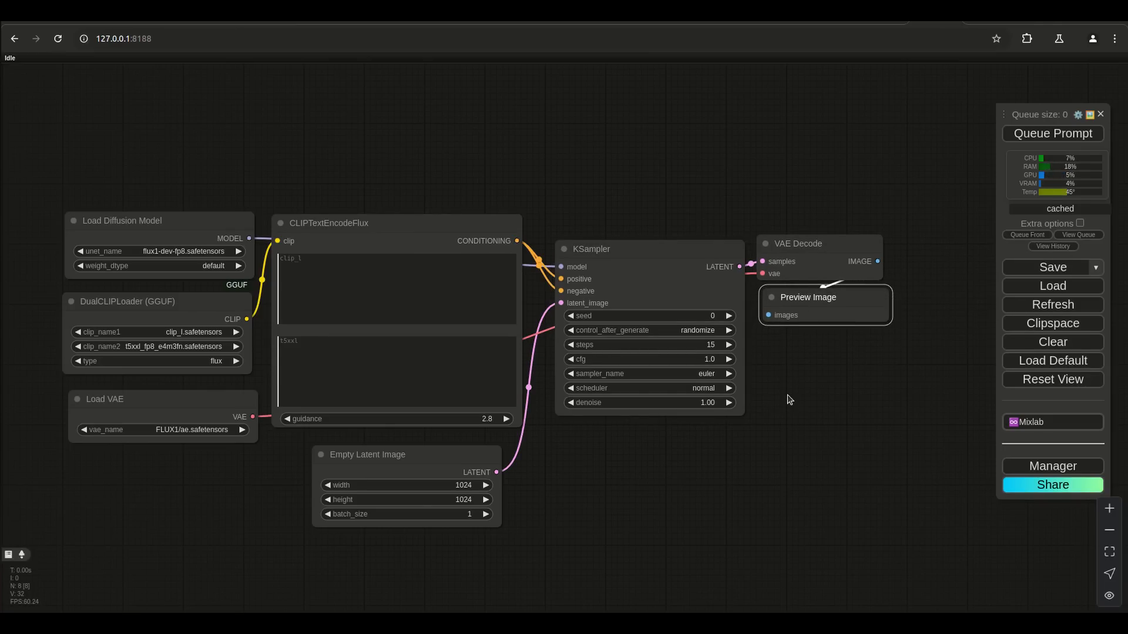
# - Queue the workflow with the prompt texts left empty
pyautogui.click(350, 377)
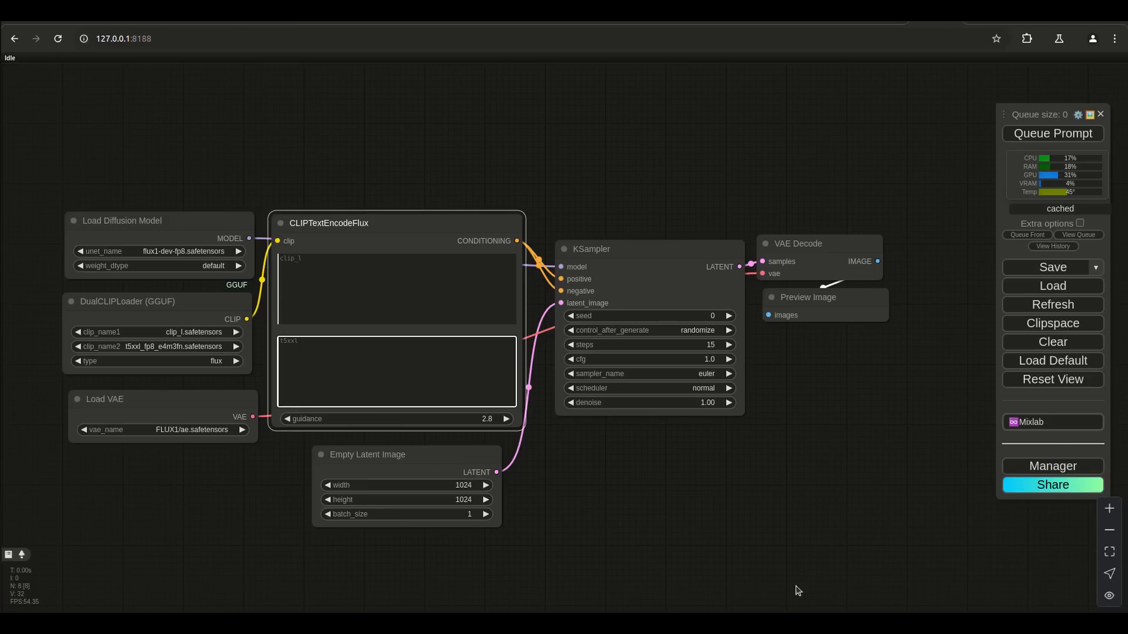
pyautogui.hotkey('ctrl', 'Return')
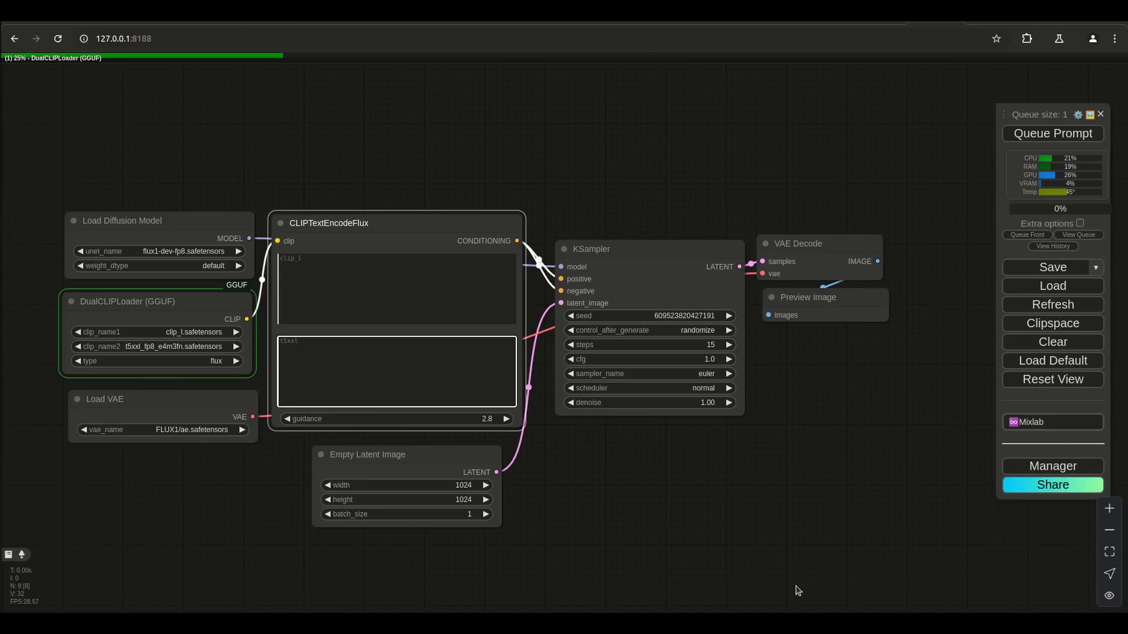
pyautogui.scroll(-1, 574, 524)
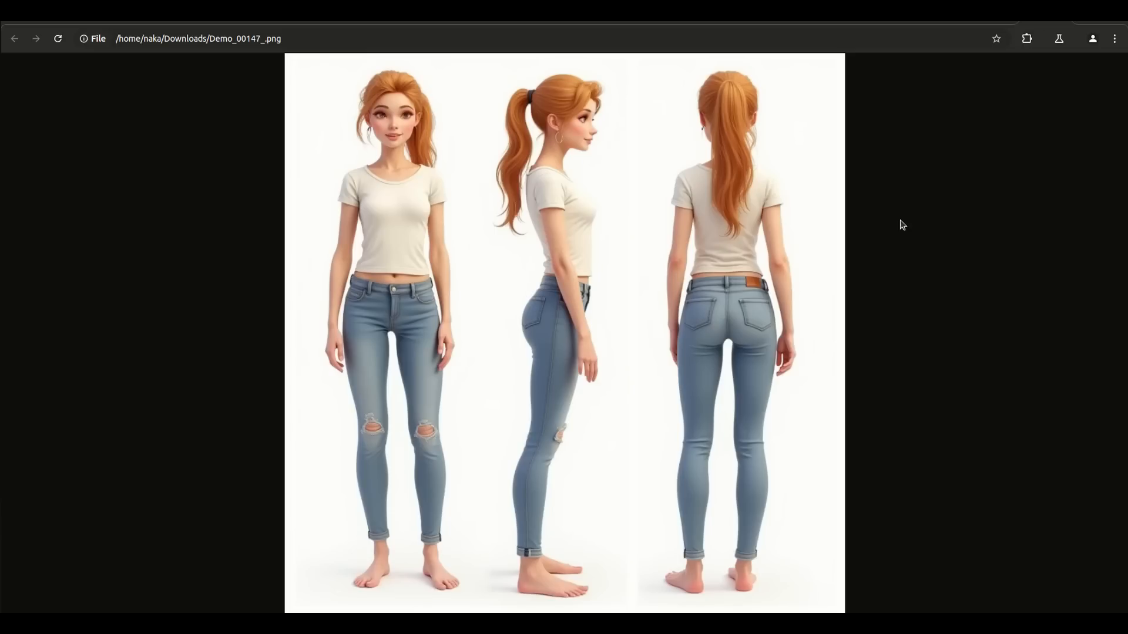
# - View the images Demo_00002_.png and Demo_00147_.png, and return to the workflow
pyautogui.click(995, 21)
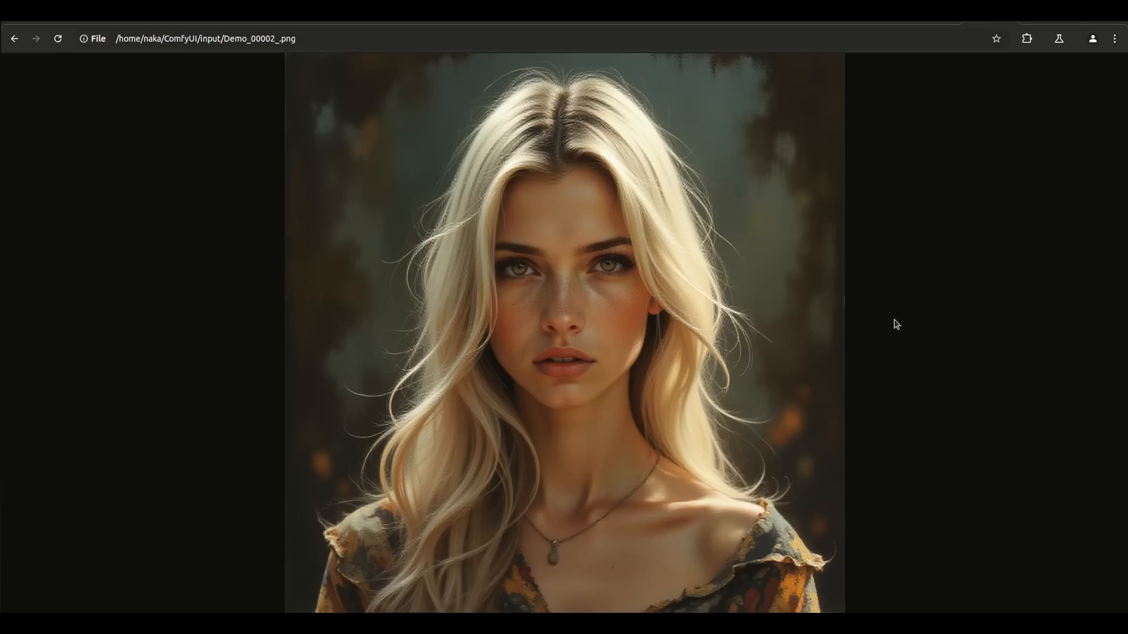
pyautogui.click(1036, 21)
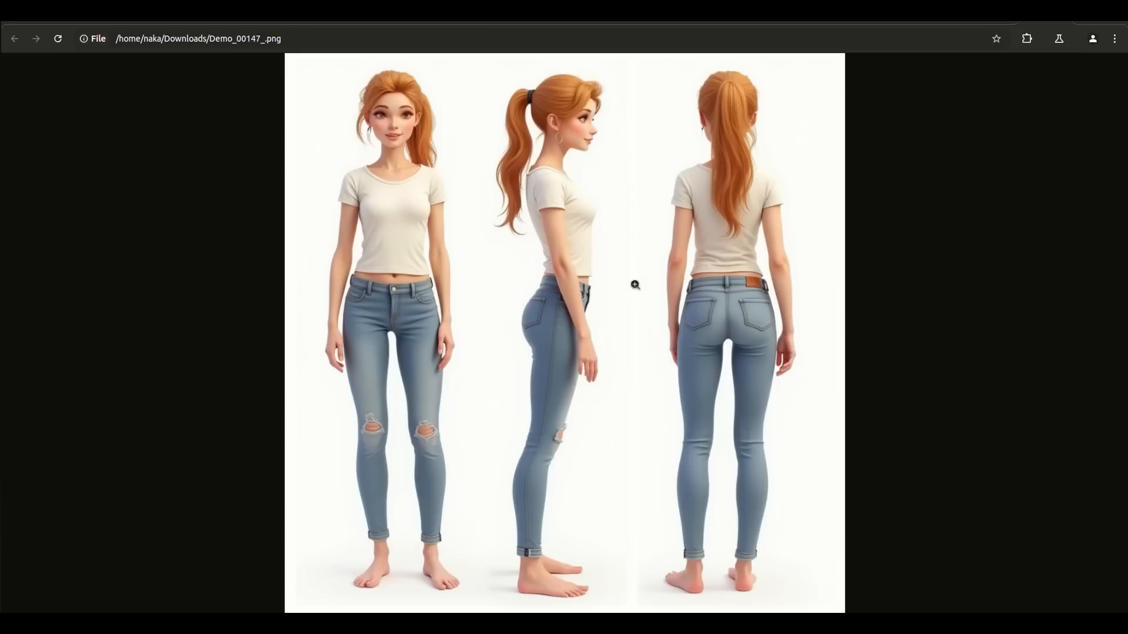
pyautogui.click(931, 21)
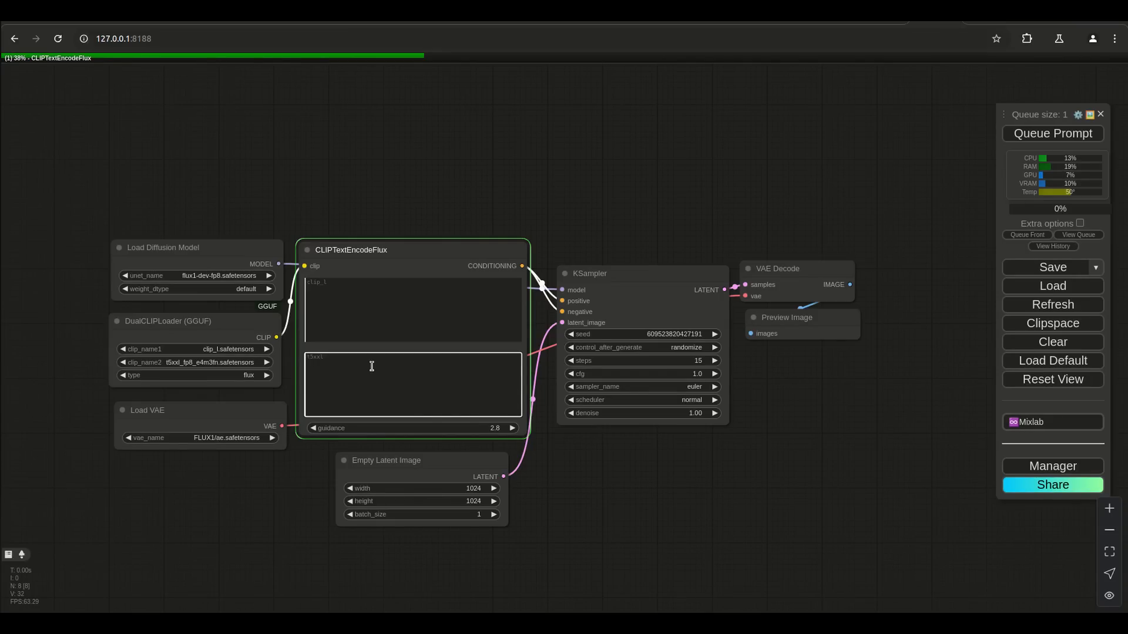
# - Adjust the layout by moving KSampler, VAE Decode and Preview Image up and Empty Latent Image to the right
pyautogui.moveTo(651, 268); pyautogui.dragTo(646, 234)
pyautogui.moveTo(768, 268); pyautogui.dragTo(769, 239)
pyautogui.moveTo(777, 318); pyautogui.dragTo(777, 285)
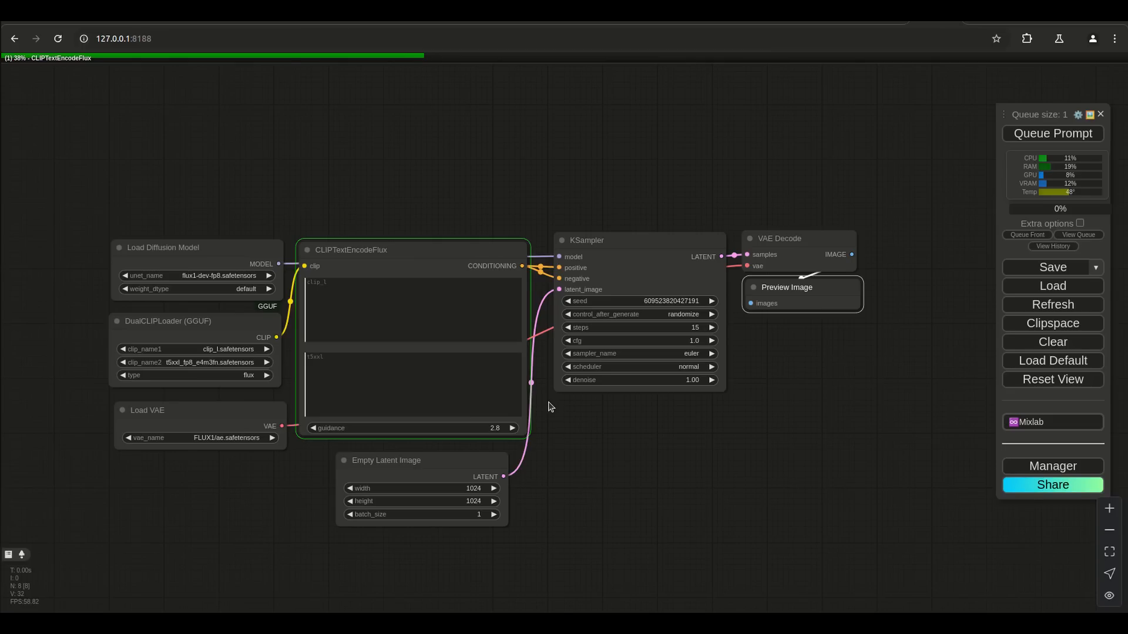
pyautogui.click(416, 387)
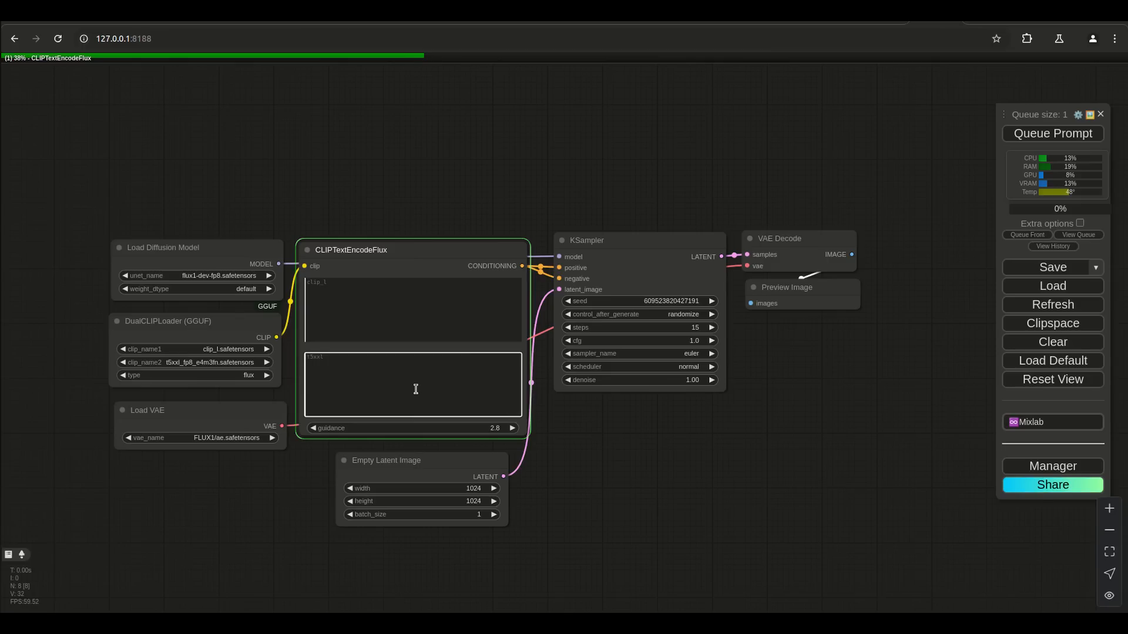
pyautogui.moveTo(603, 505); pyautogui.dragTo(643, 512)
pyautogui.moveTo(518, 488); pyautogui.dragTo(543, 487)
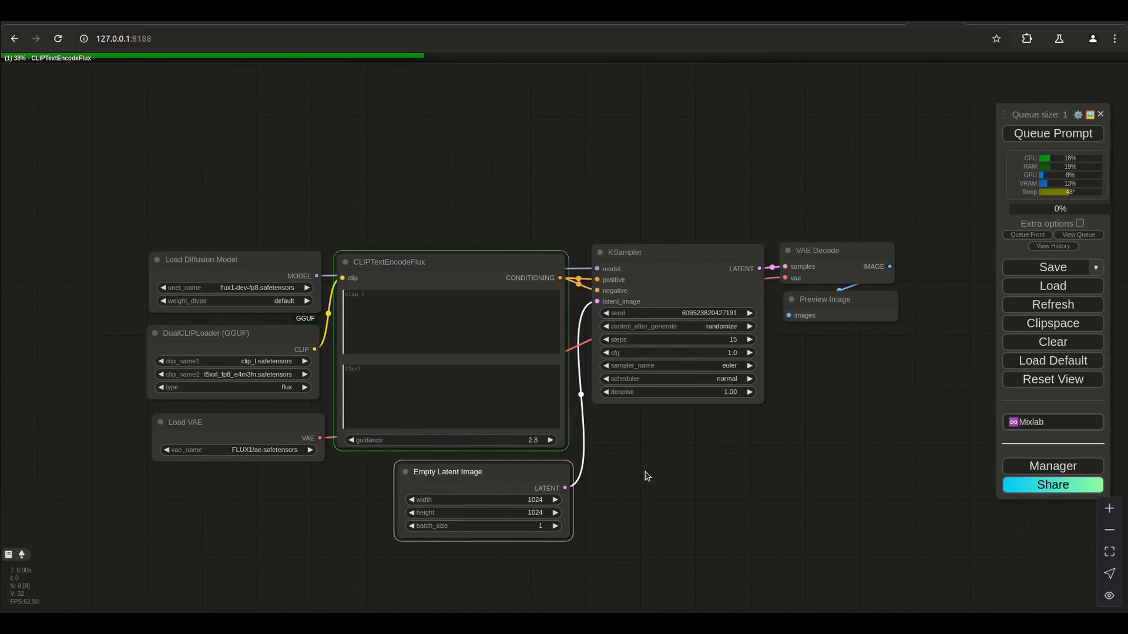
pyautogui.scroll(2, 646, 476)
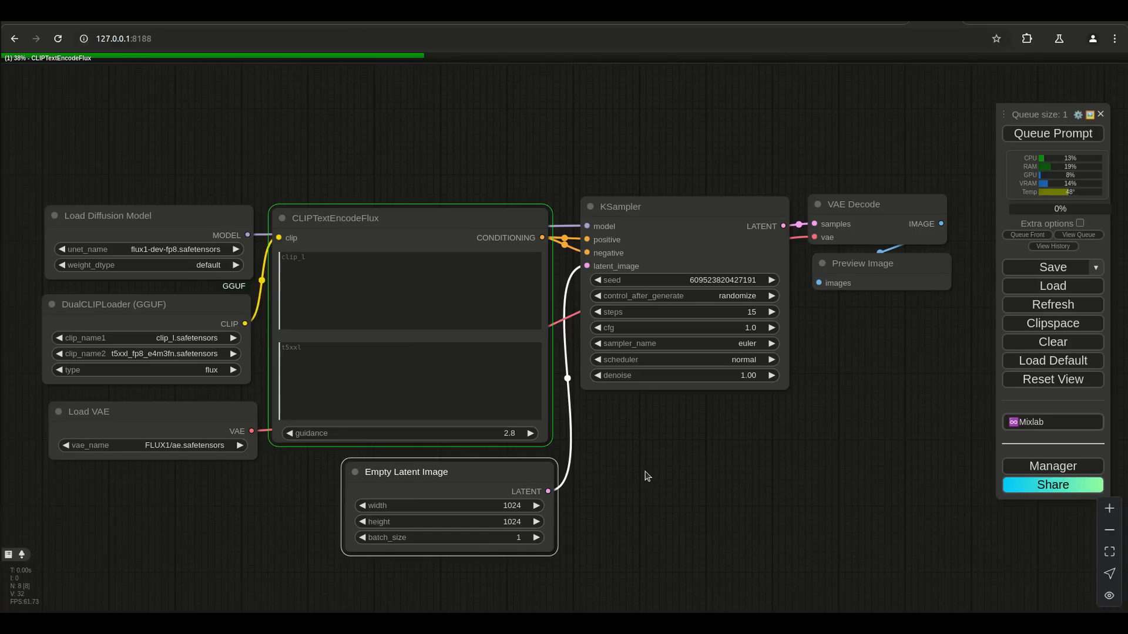
# - Enter the t5xxl prompt "A blonde woman with a White t-shirt and jeans wearing sneakers" in the CLIPTextEncodeFlux node
pyautogui.click(452, 386)
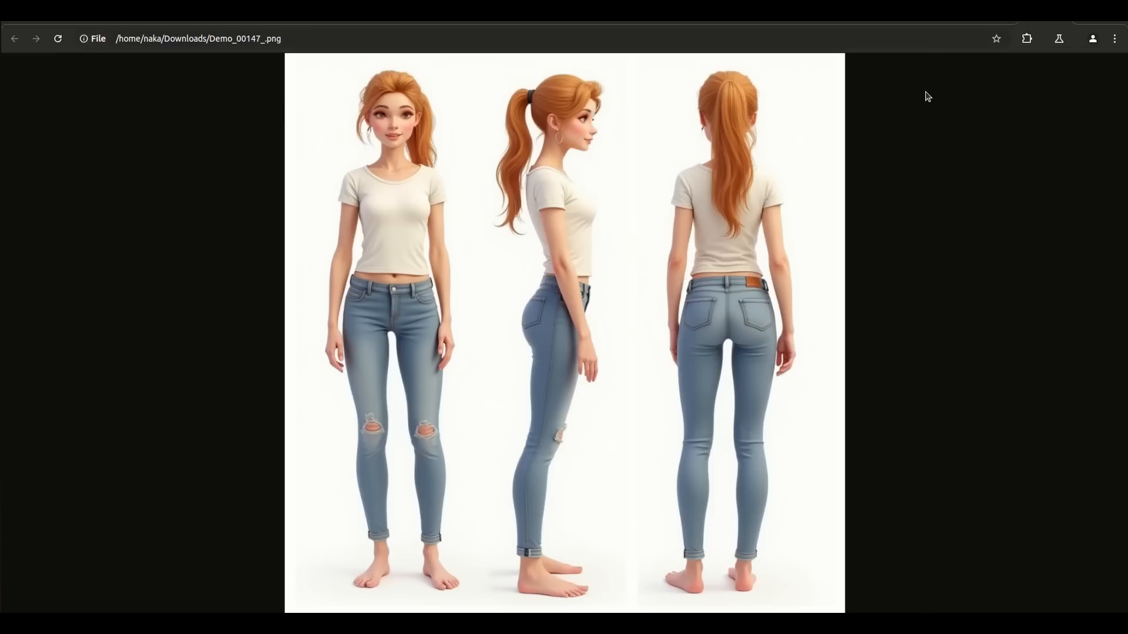
pyautogui.click(921, 21)
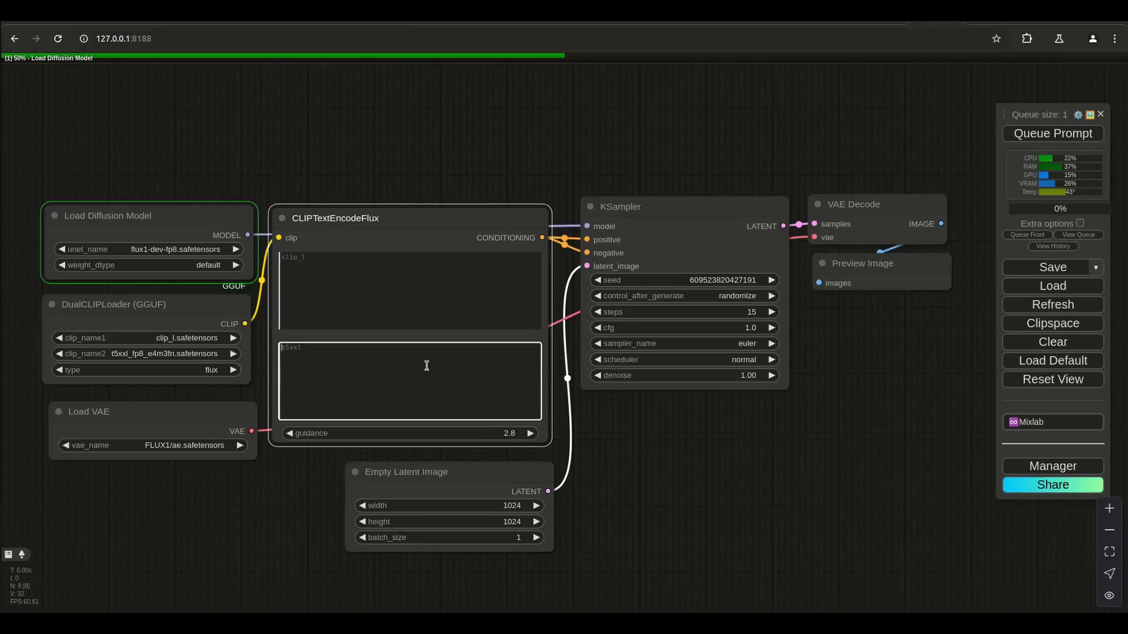
pyautogui.write('A blonde woman ei')
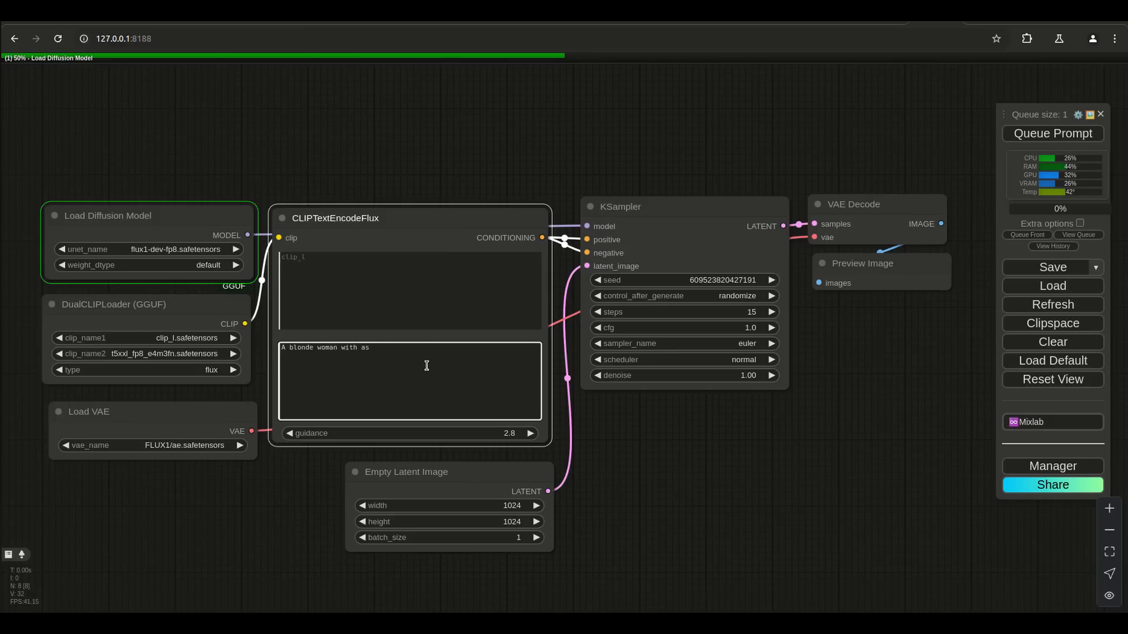
pyautogui.write('th as')
pyautogui.scroll(5, 621, 450)
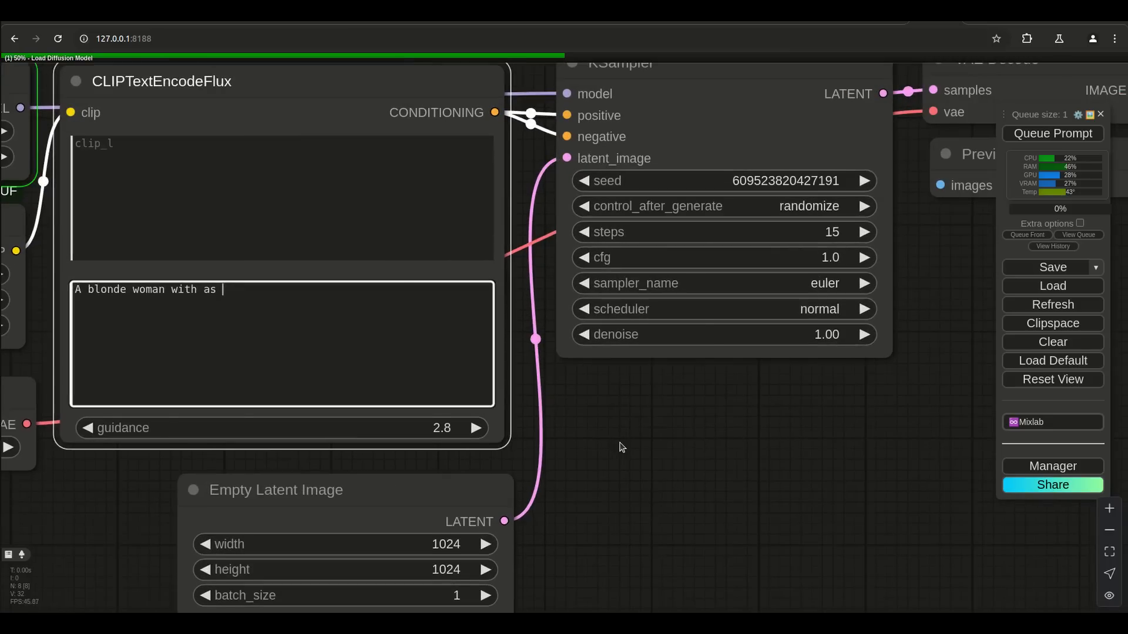
pyautogui.write('Wi')
pyautogui.press('BackSpace')
pyautogui.write('hite t-shirt ')
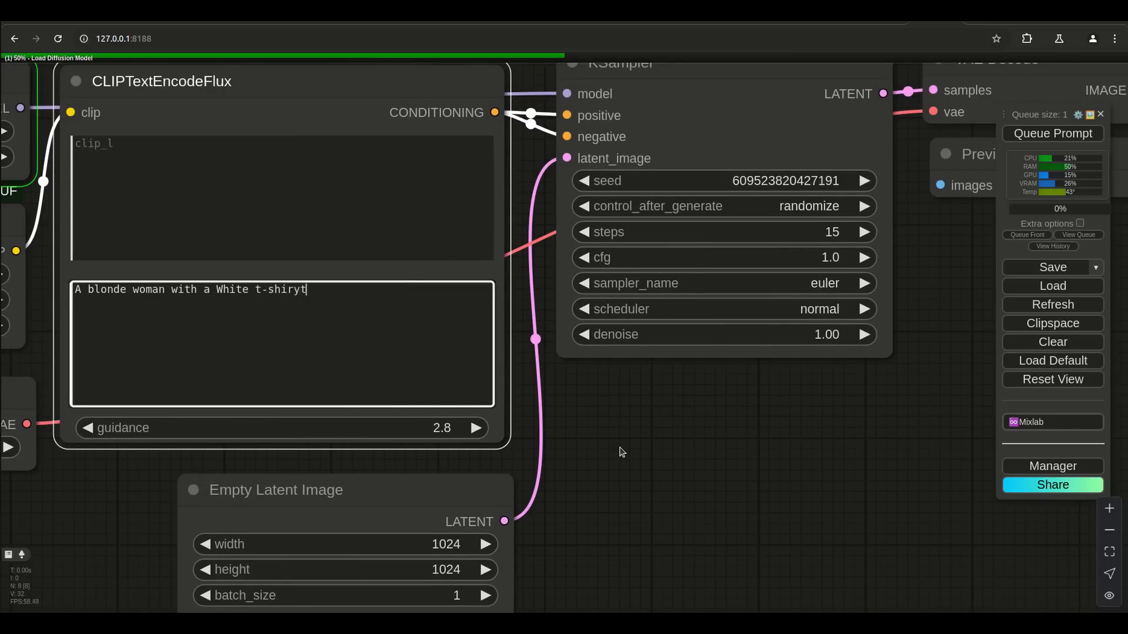
pyautogui.write('and jeans w')
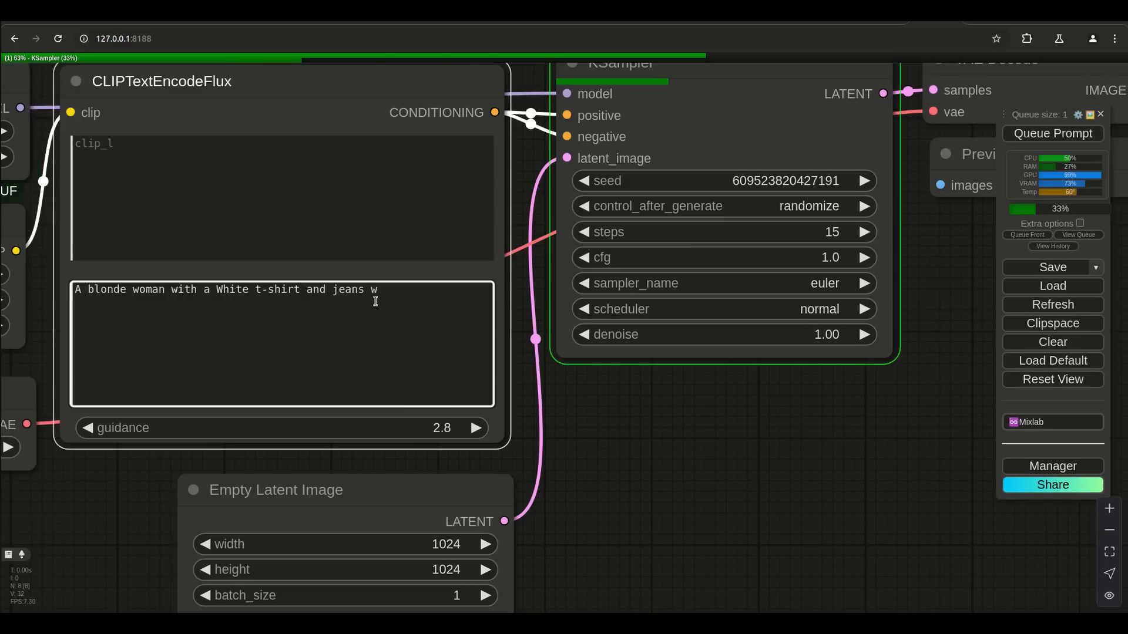
pyautogui.write('earing sneakers')
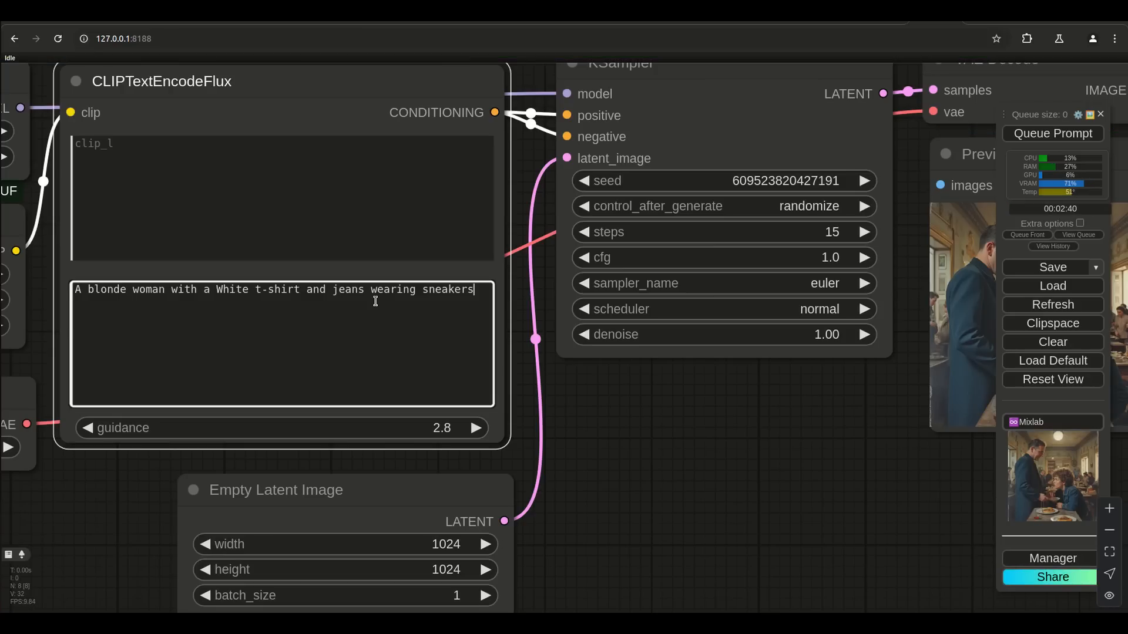
# - Check the image generated from the empty prompt, and extend the t5xxl prompt with "on a plain white background, viewed from multiple angles"
pyautogui.moveTo(804, 510); pyautogui.dragTo(499, 501)
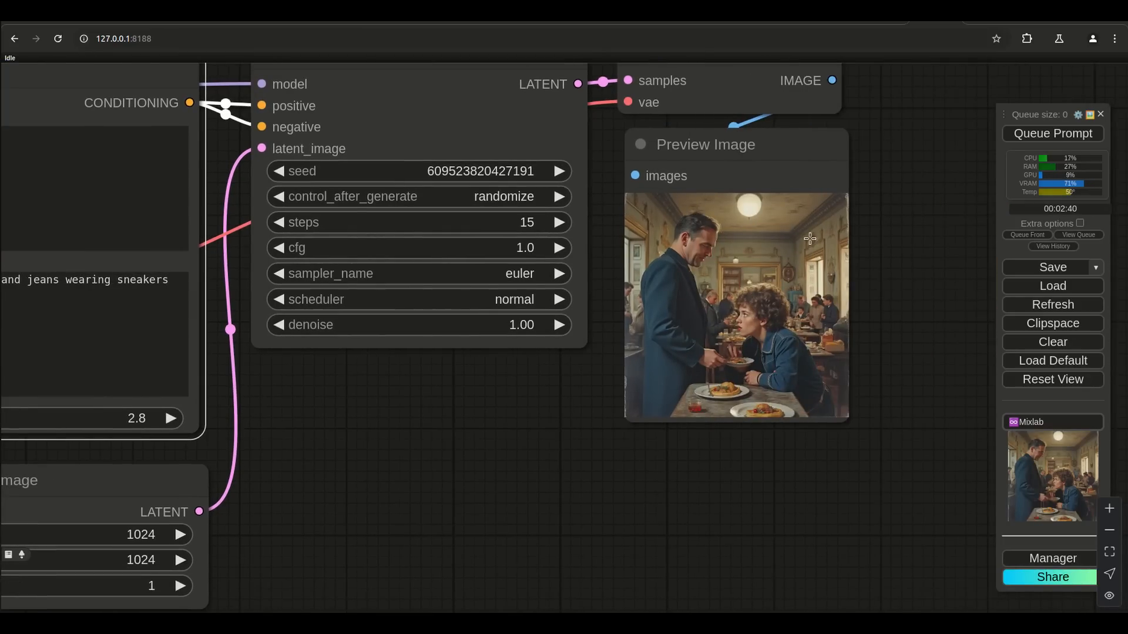
pyautogui.scroll(6, 801, 273)
pyautogui.scroll(4, 789, 324)
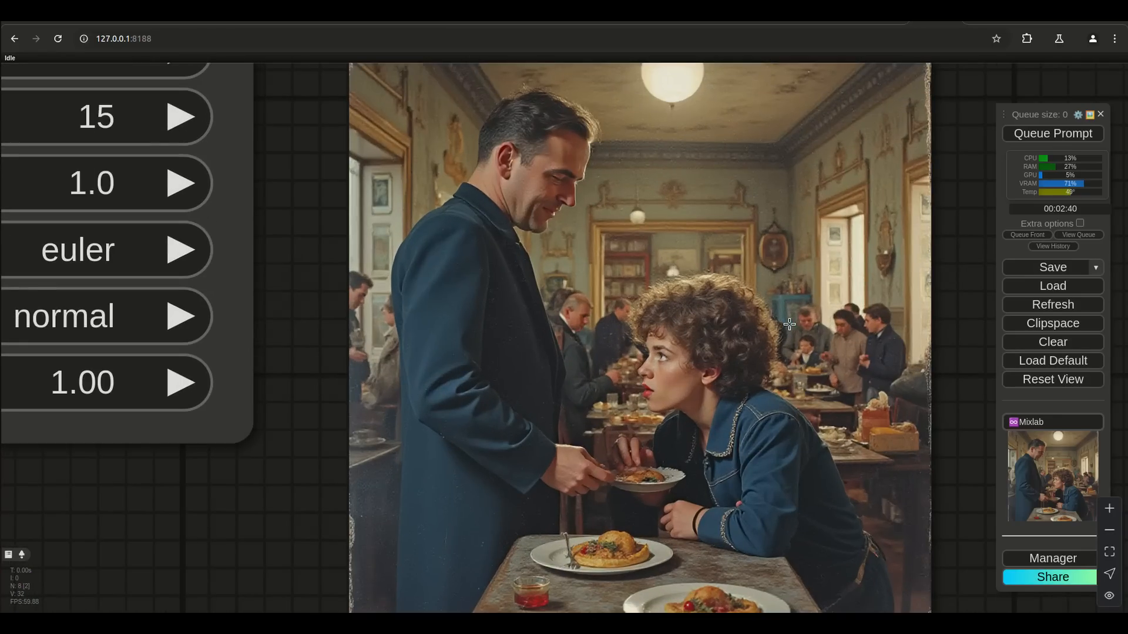
pyautogui.scroll(-10, 771, 356)
pyautogui.moveTo(487, 496); pyautogui.dragTo(793, 525)
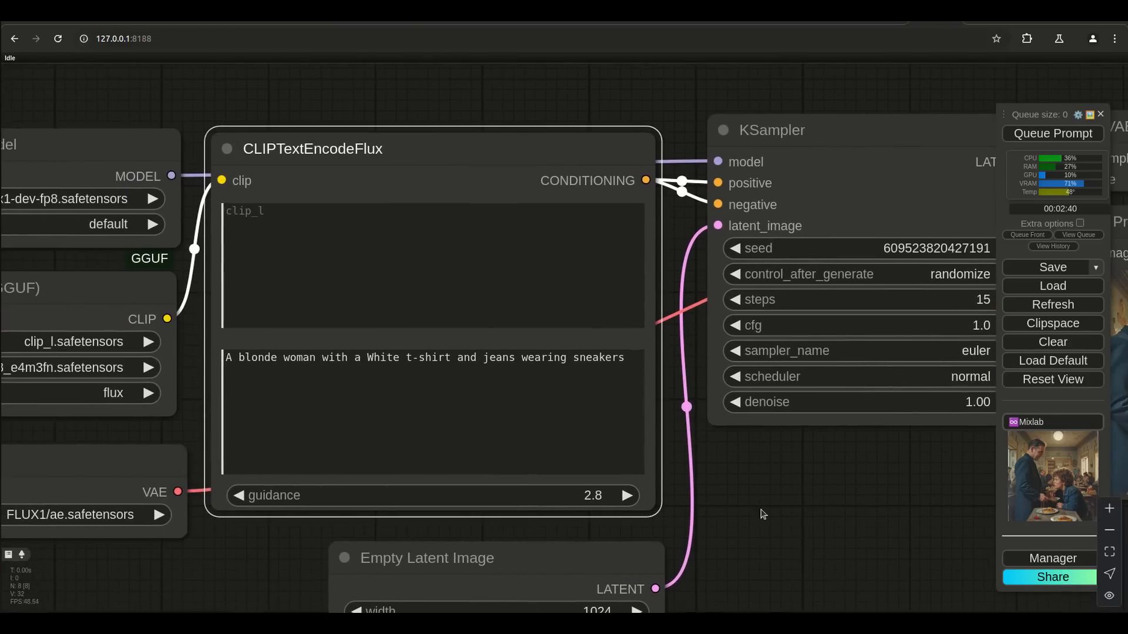
pyautogui.click(620, 355)
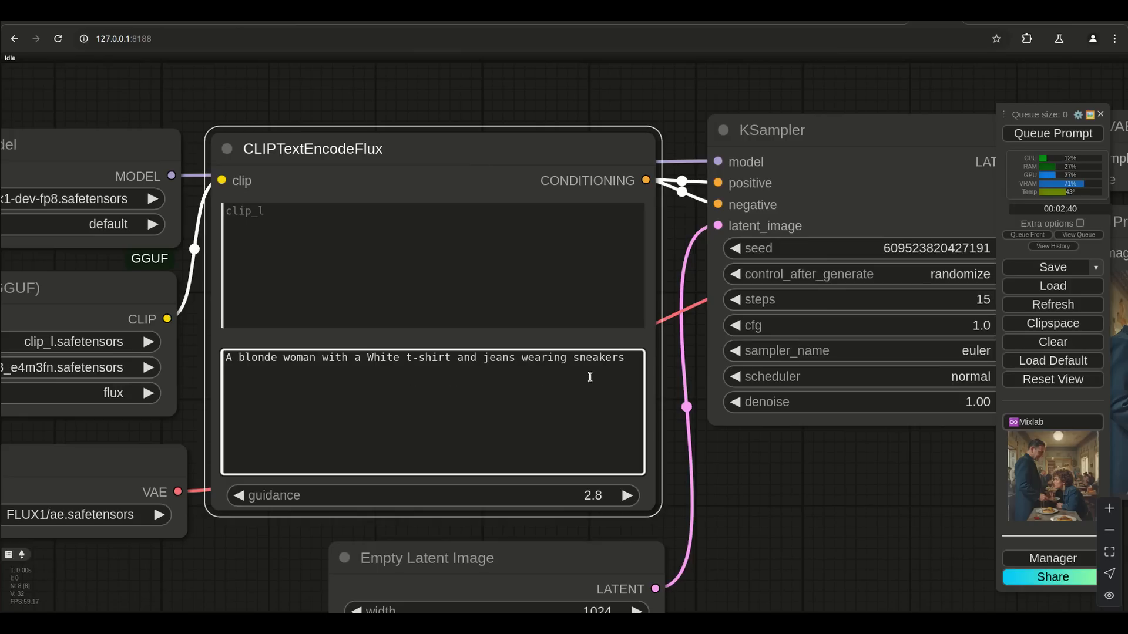
pyautogui.write('on a plain white backgro')
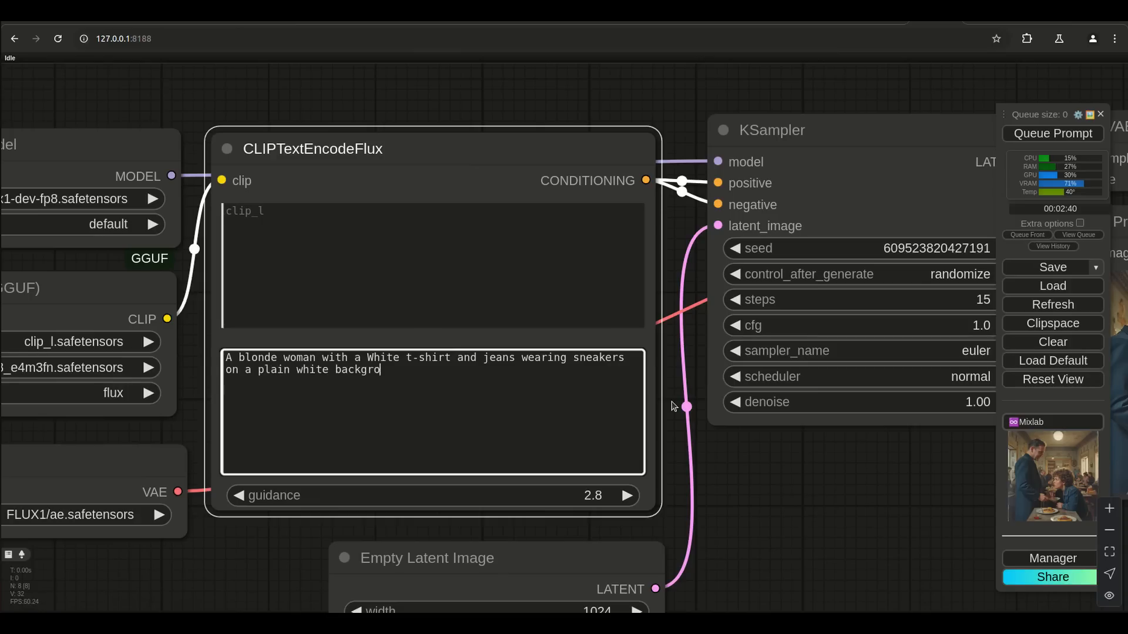
pyautogui.write('und, viewed from multiple angles')
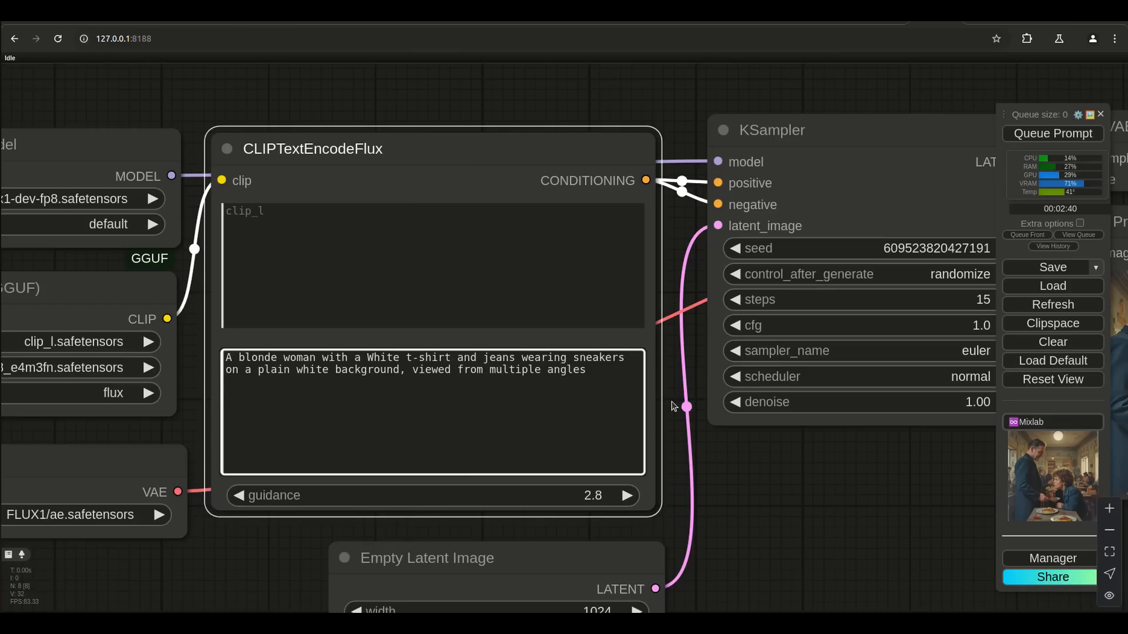
# - Complete the t5xxl prompt with ": 1anterior_view, 1side_profile_view, 1posterior_view." and queue the workflow
pyautogui.write(': 1anterior view')
pyautogui.press('BackSpace')
pyautogui.write('_view, 1')
pyautogui.write('side')
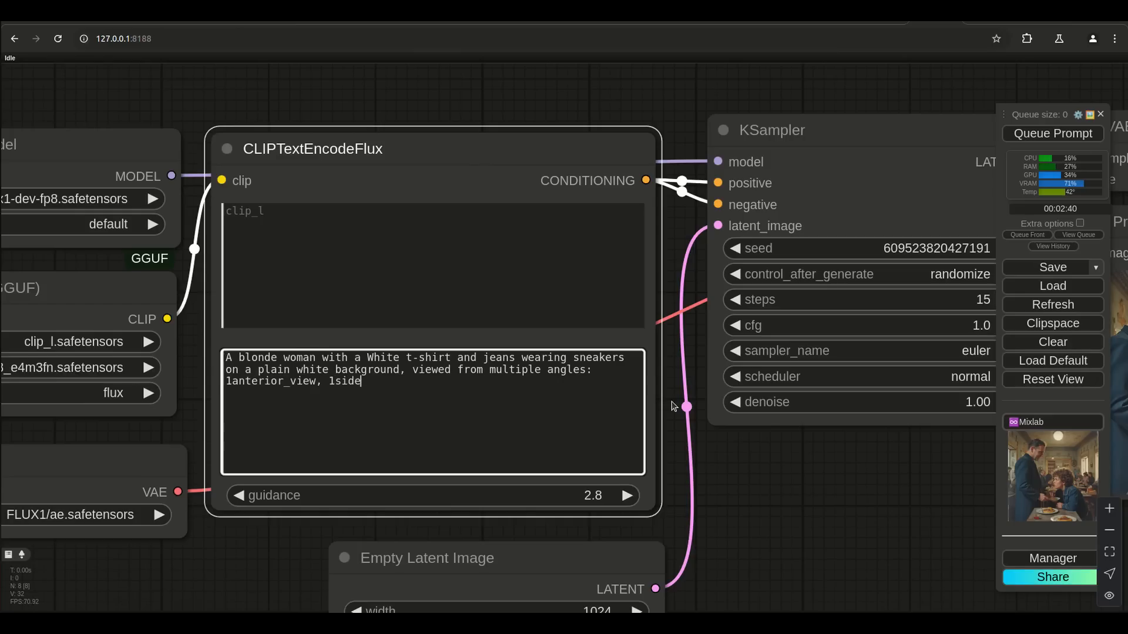
pyautogui.write('_profile')
pyautogui.hotkey('ctrl', '-')
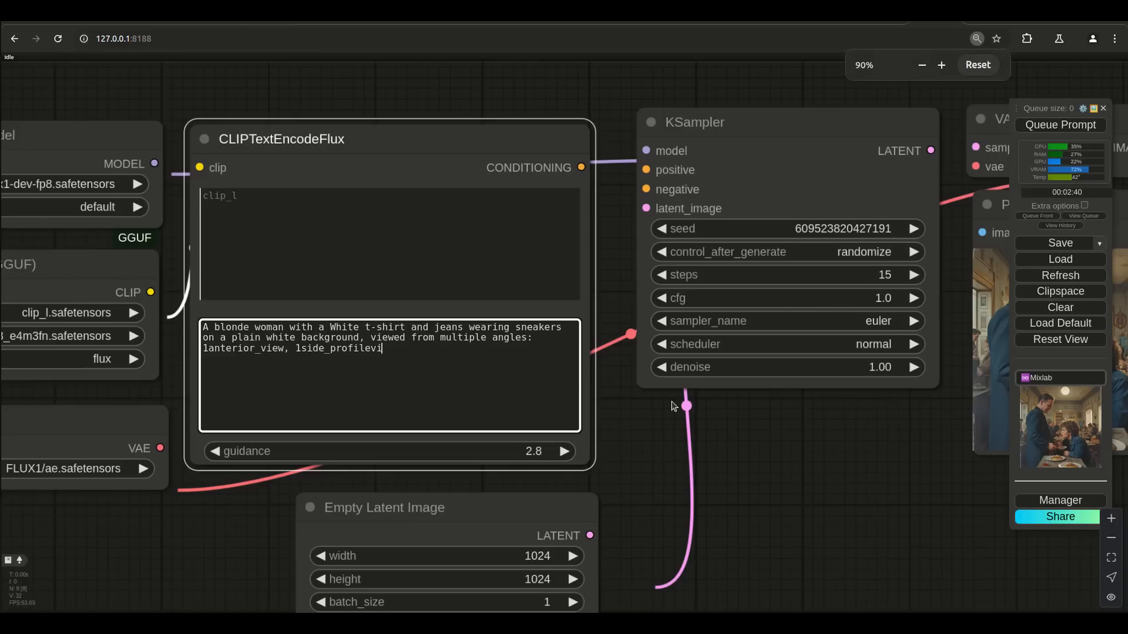
pyautogui.write('_view,')
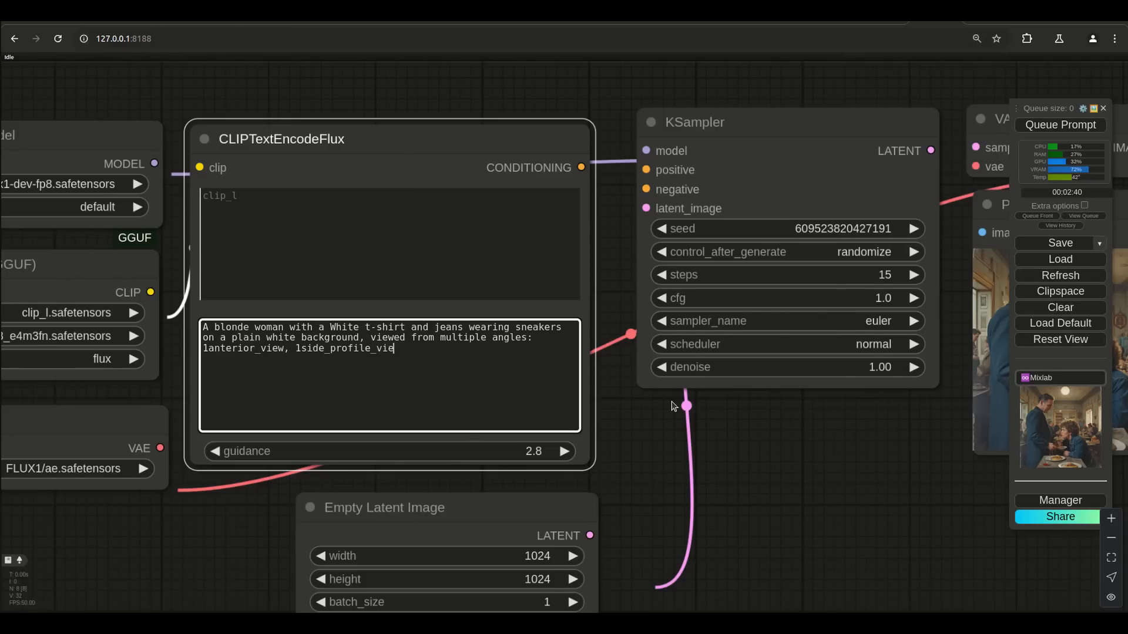
pyautogui.write(' 1posterior_view.')
pyautogui.hotkey('ctrl', 'Return')
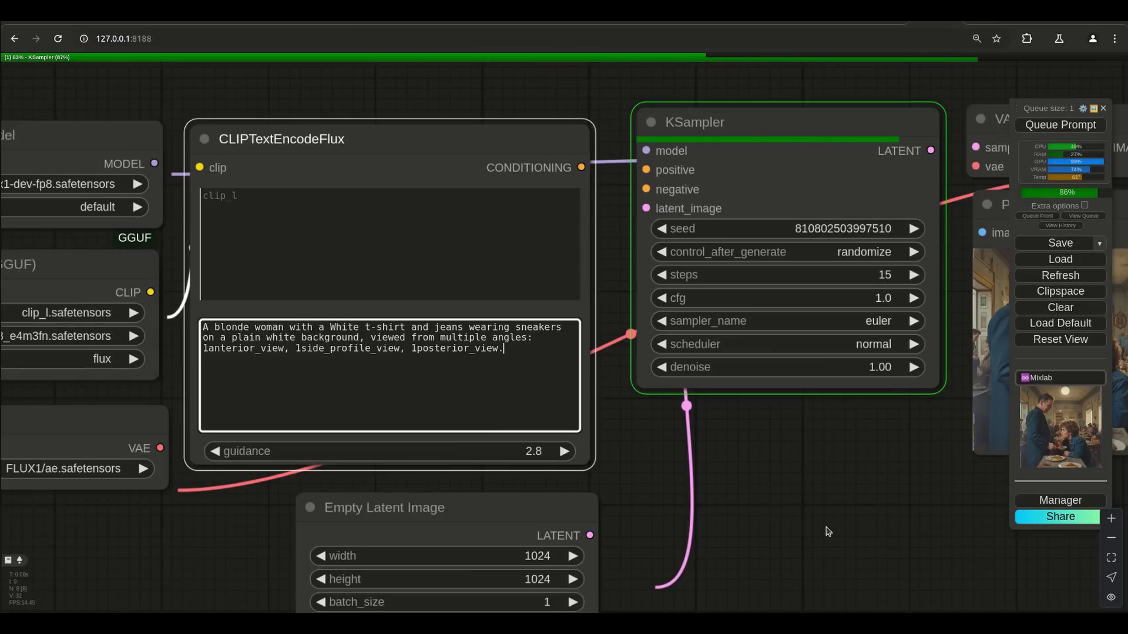
# - Check the previewed character views, set the KSampler's steps to 20 and queue the workflow again
pyautogui.scroll(-2, 827, 528)
pyautogui.moveTo(827, 528); pyautogui.dragTo(644, 536)
pyautogui.moveTo(671, 539); pyautogui.dragTo(593, 534)
pyautogui.moveTo(728, 541); pyautogui.dragTo(570, 589)
pyautogui.scroll(8, 590, 481)
pyautogui.scroll(3, 591, 479)
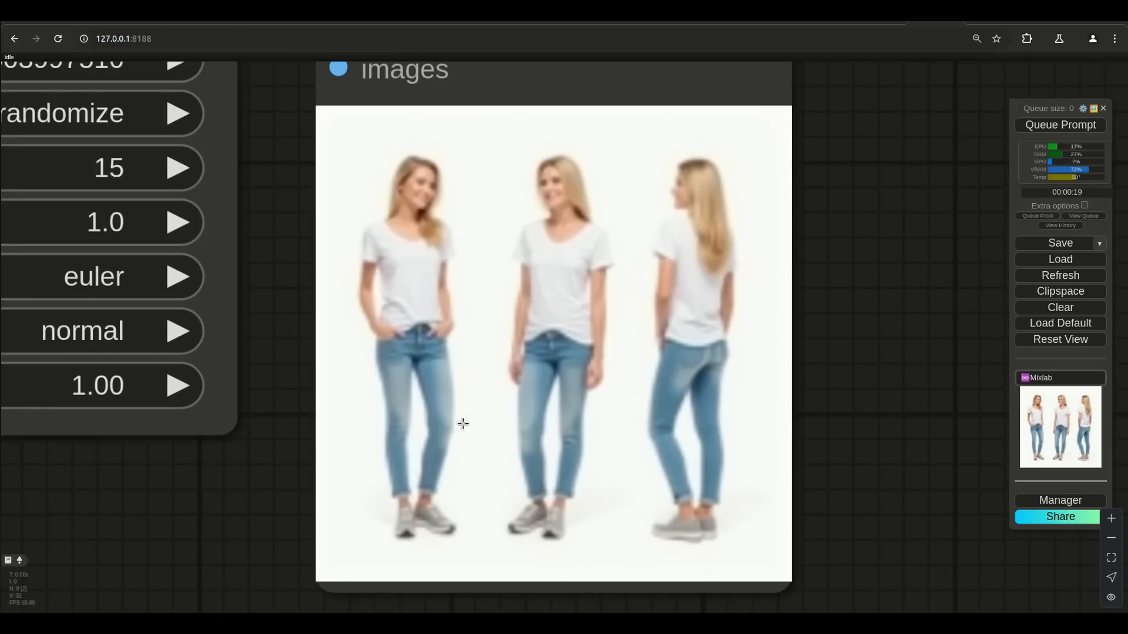
pyautogui.moveTo(256, 485); pyautogui.dragTo(432, 565)
pyautogui.click(272, 252)
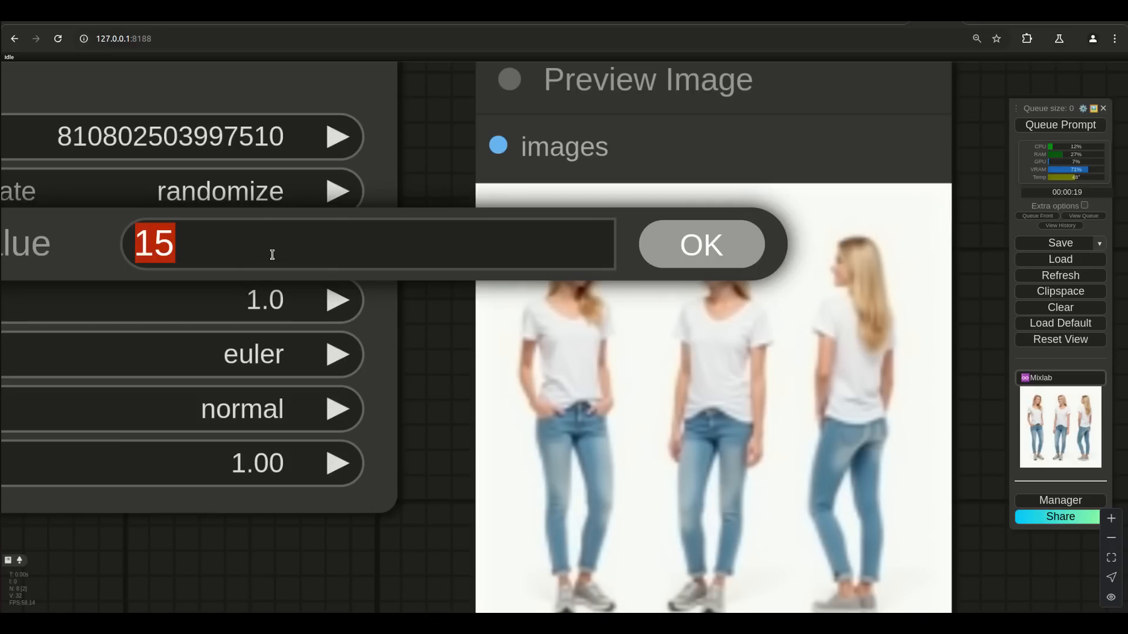
pyautogui.write('20')
pyautogui.press('Escape')
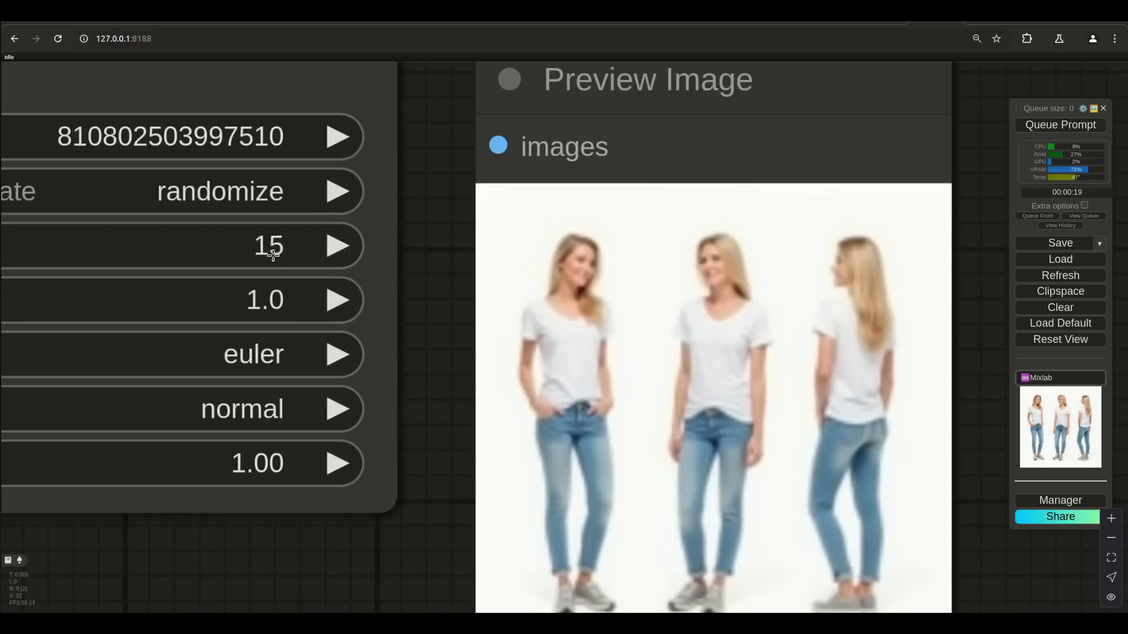
pyautogui.click(1057, 125)
pyautogui.scroll(-1, 461, 561)
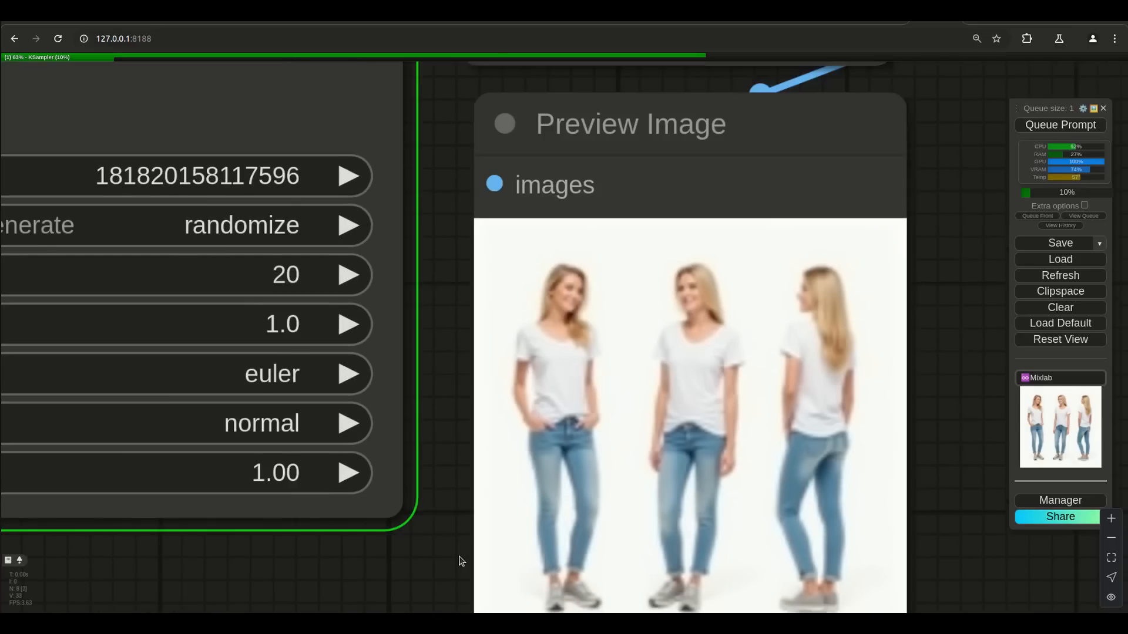
pyautogui.scroll(-1, 461, 561)
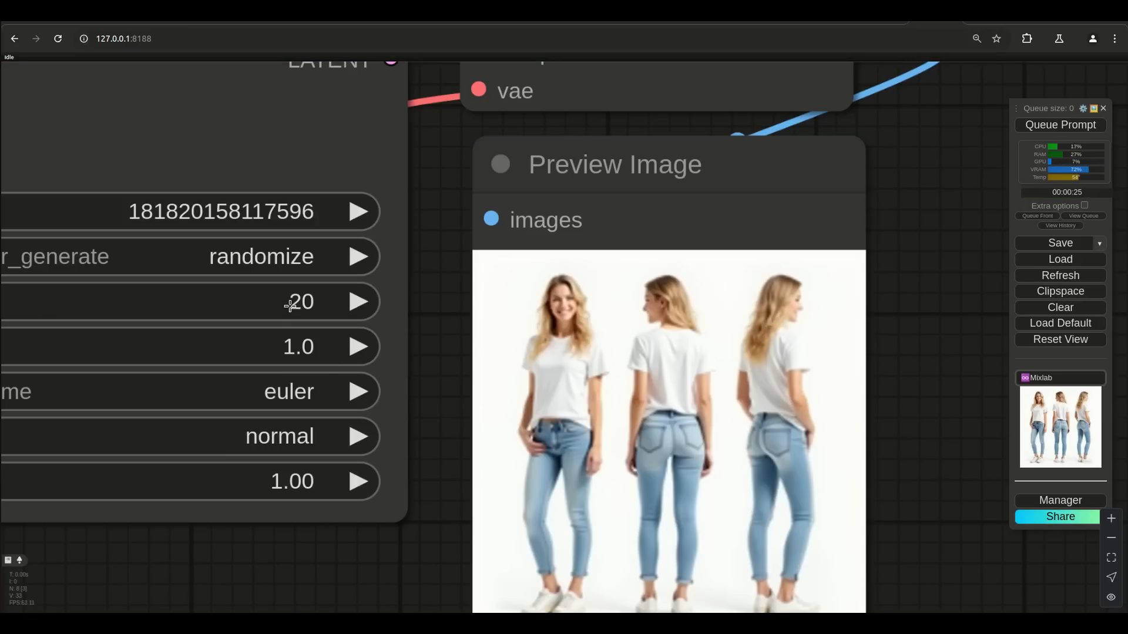
# - Raise the KSampler's steps to 25 and queue another generation
pyautogui.scroll(3, 728, 408)
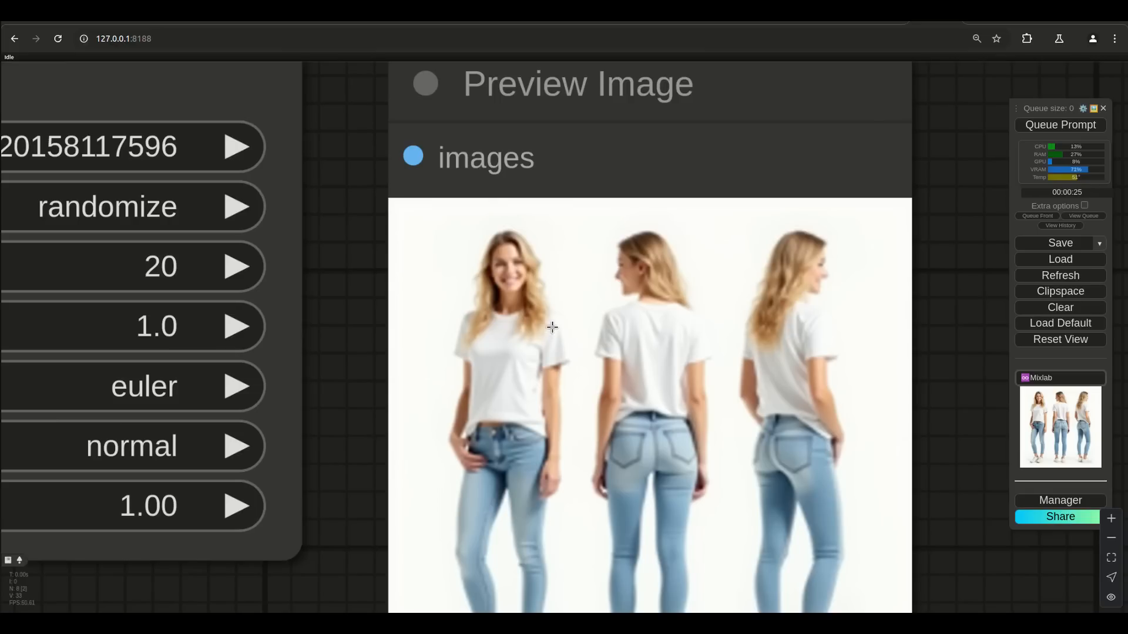
pyautogui.click(178, 271)
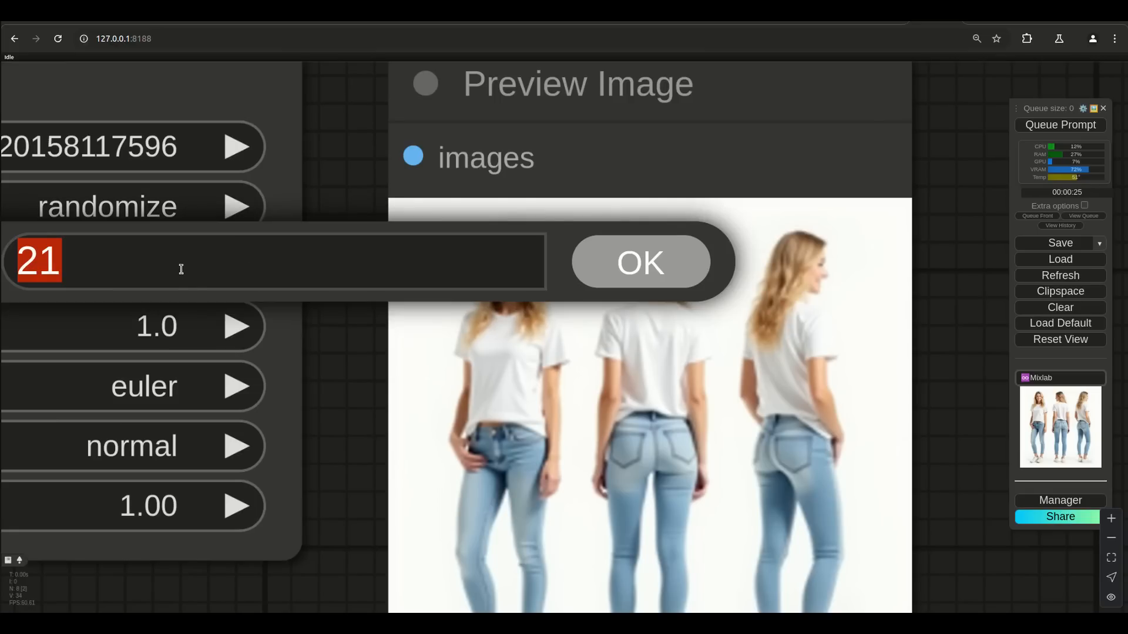
pyautogui.write('25')
pyautogui.press('Return')
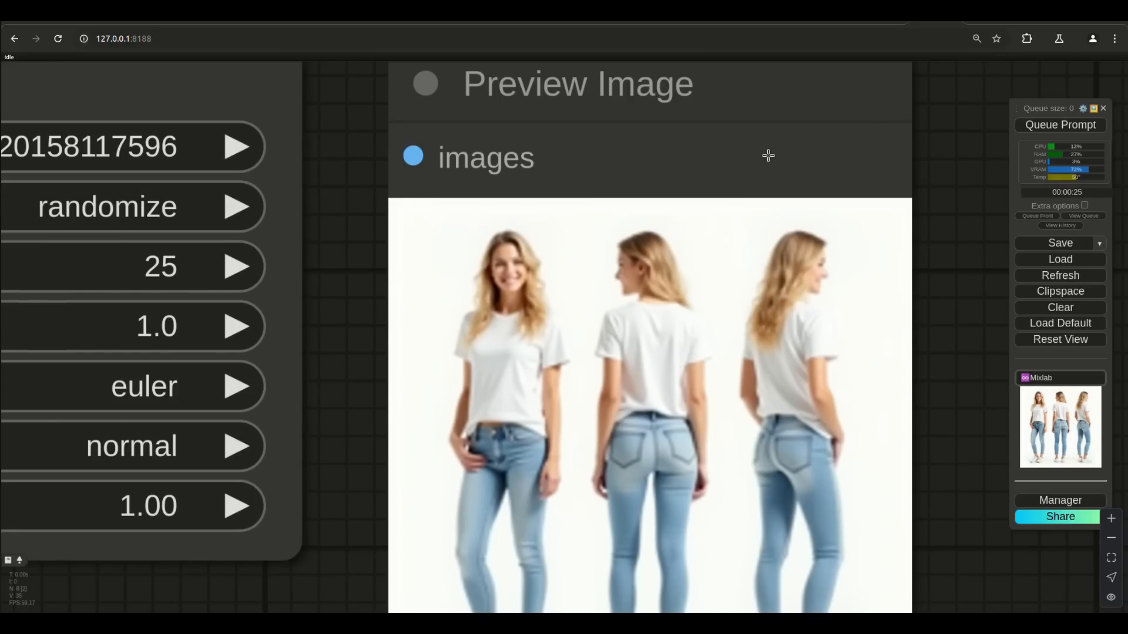
pyautogui.click(1034, 126)
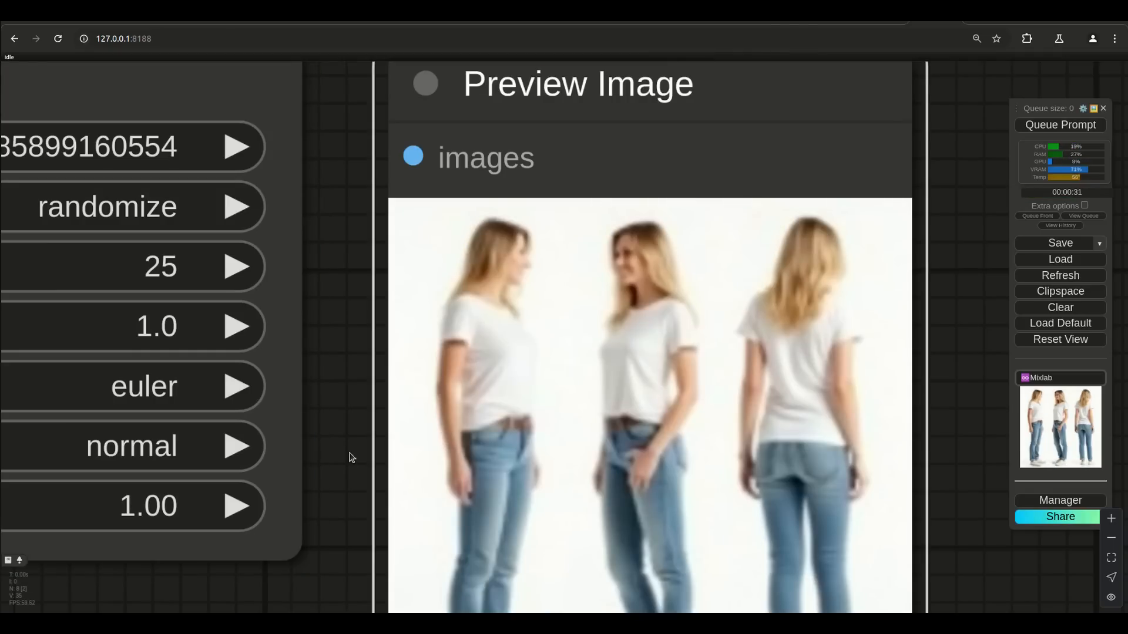
# - Set the KSampler's steps to 30, and generate and inspect a new preview image
pyautogui.scroll(-4, 311, 415)
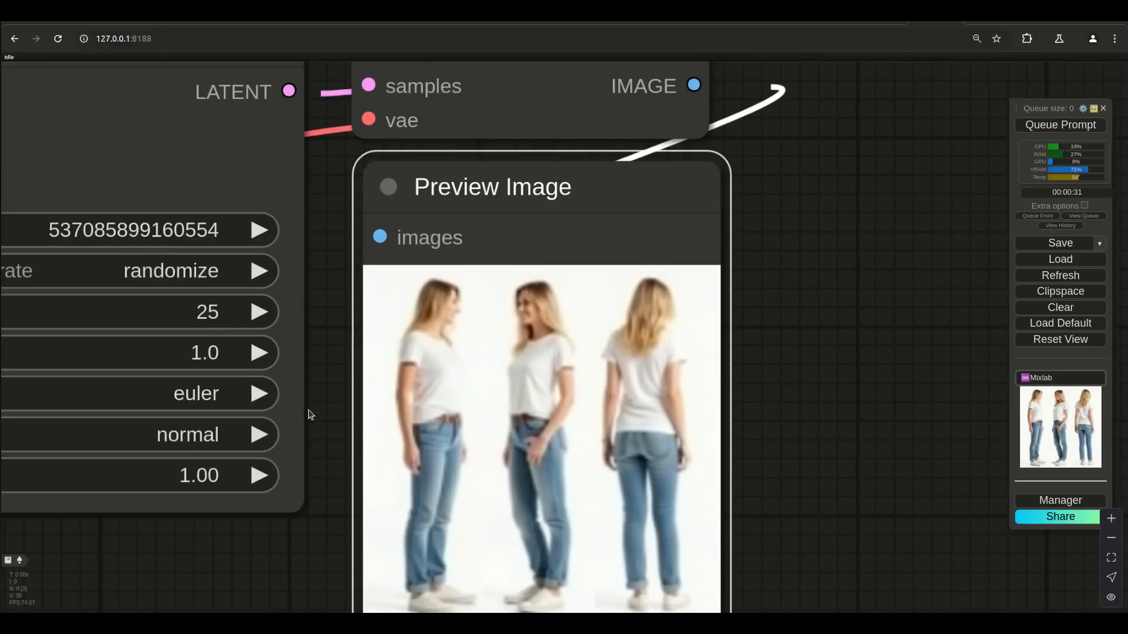
pyautogui.moveTo(317, 415); pyautogui.dragTo(339, 418)
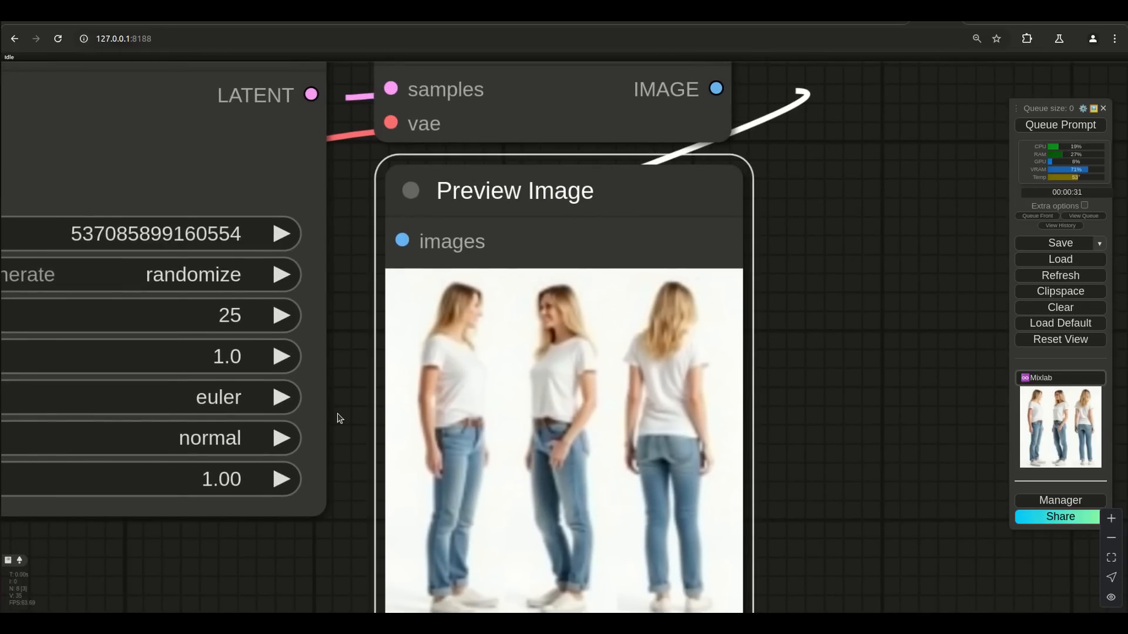
pyautogui.click(242, 317)
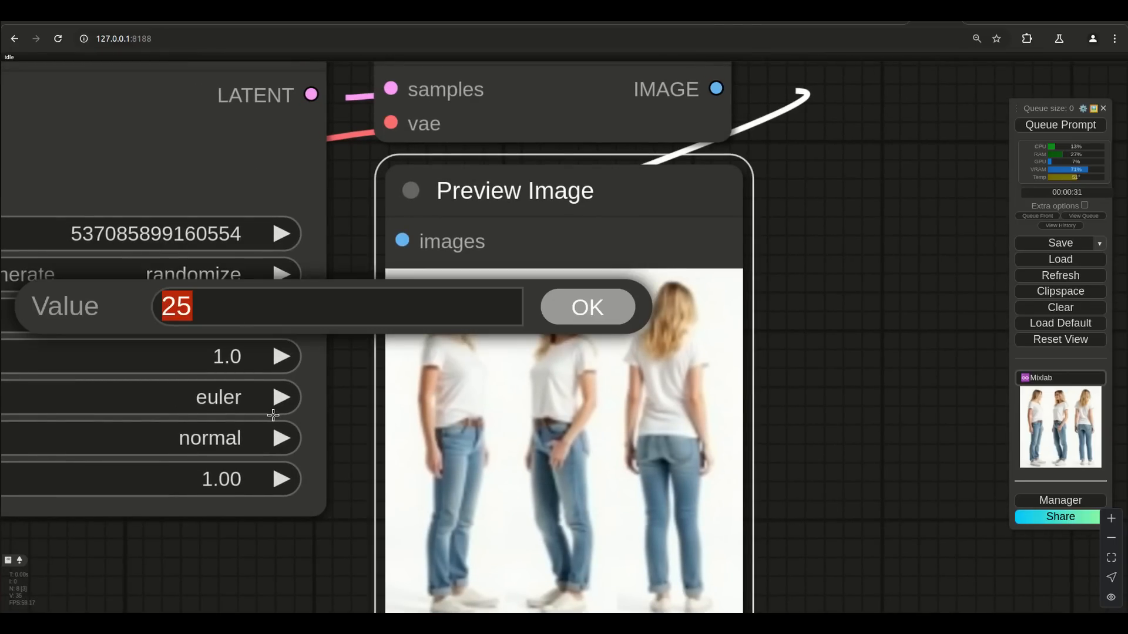
pyautogui.write('20')
pyautogui.press('BackSpace')
pyautogui.press('BackSpace')
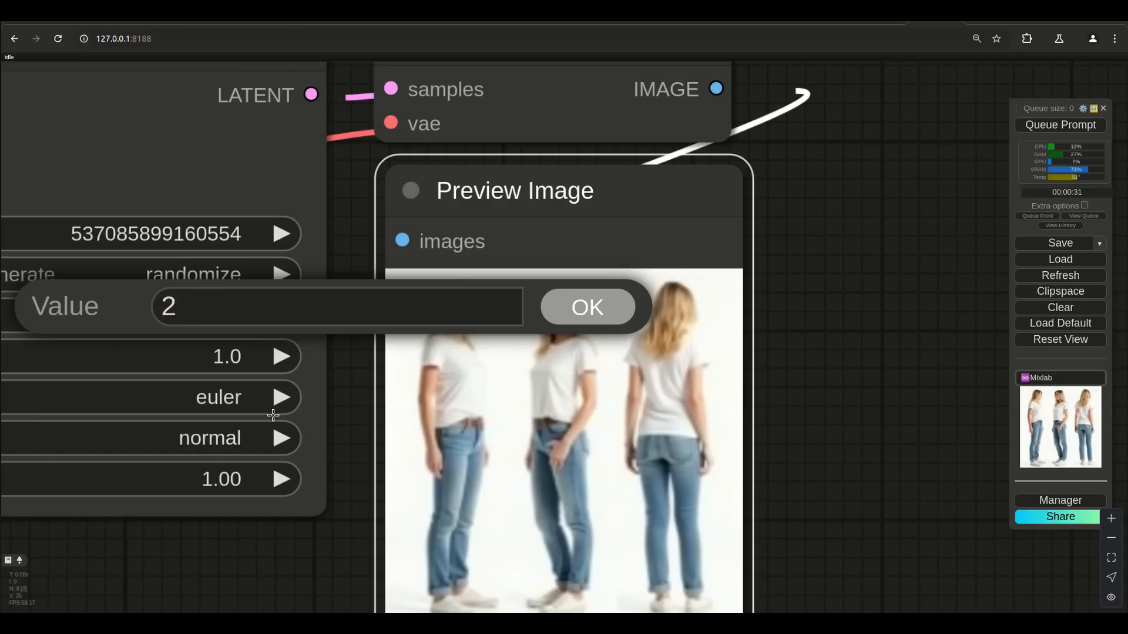
pyautogui.write('30')
pyautogui.click(600, 314)
pyautogui.scroll(4, 713, 444)
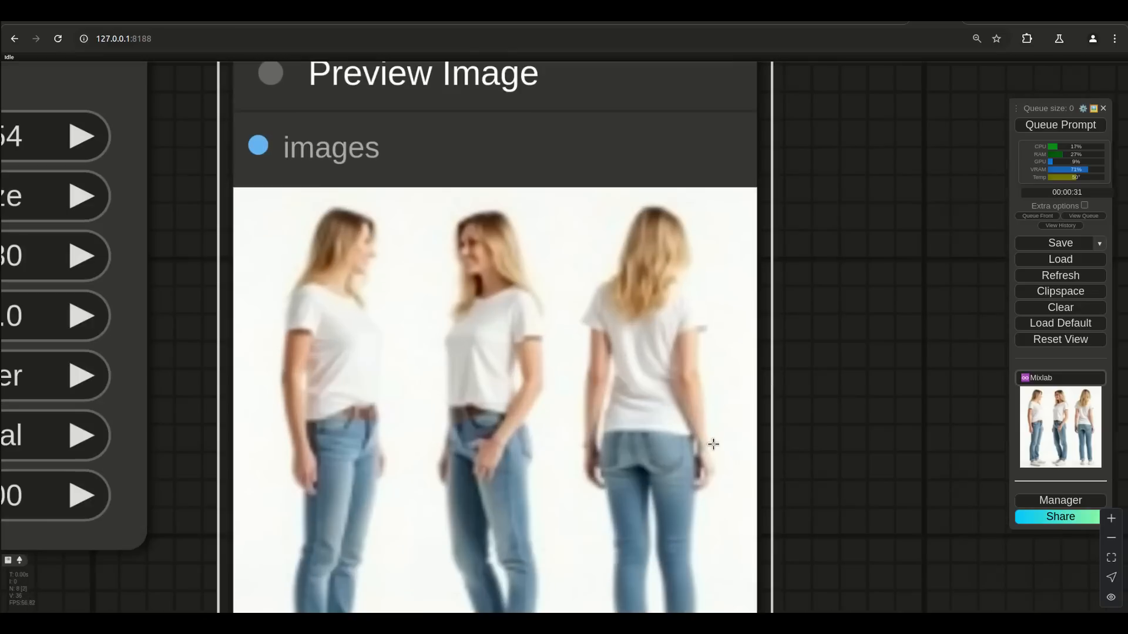
pyautogui.click(1060, 127)
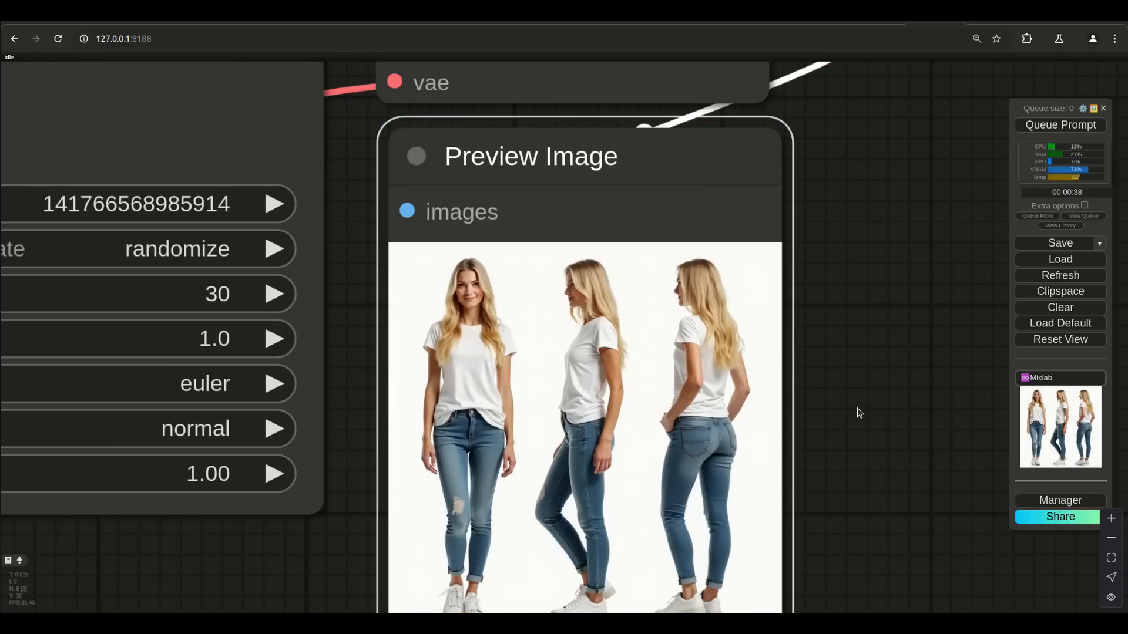
pyautogui.scroll(4, 849, 493)
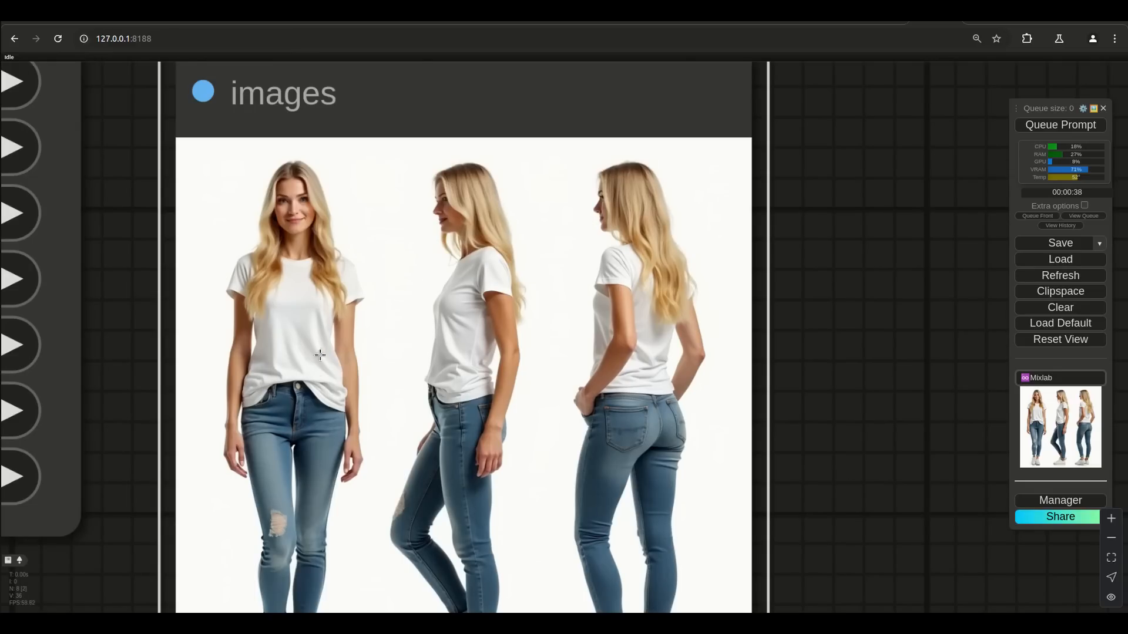
pyautogui.scroll(-3, 318, 370)
pyautogui.moveTo(728, 356); pyautogui.dragTo(827, 367)
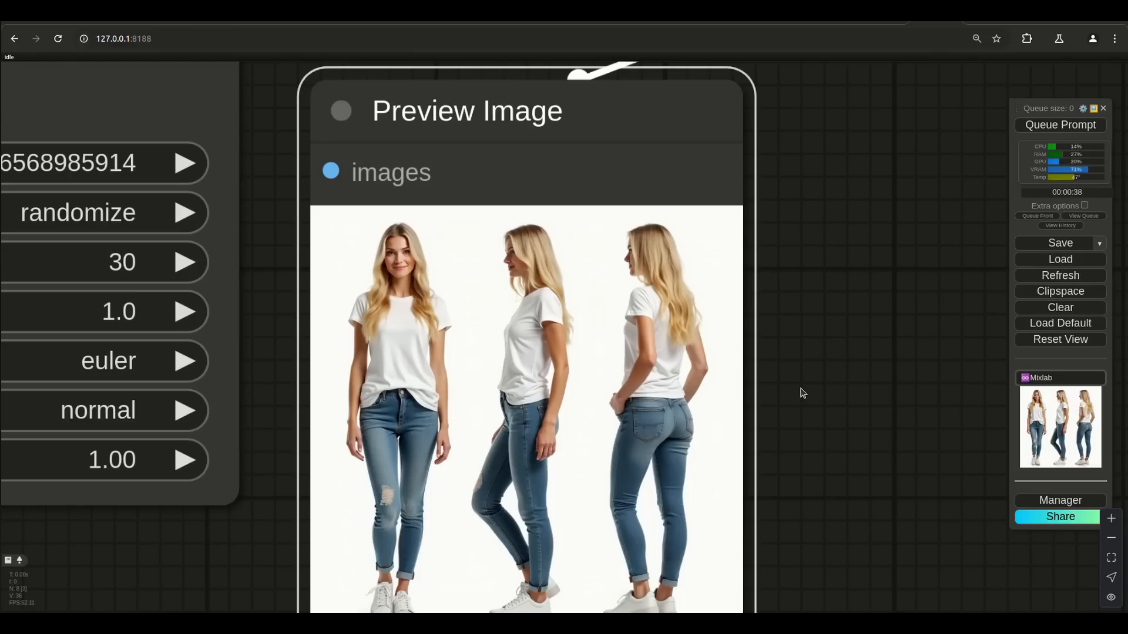
pyautogui.scroll(-8, 802, 393)
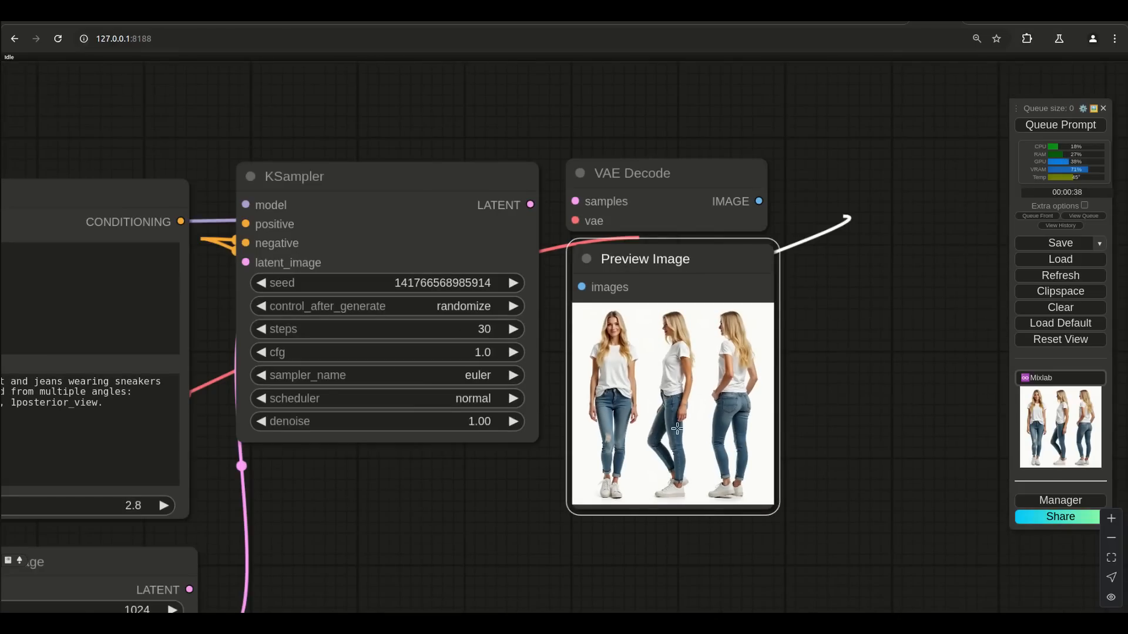
# - Add an AIO Aux Preprocessor node in the empty canvas area above the CLIPTextEncodeFlux node
pyautogui.scroll(-6, 621, 599)
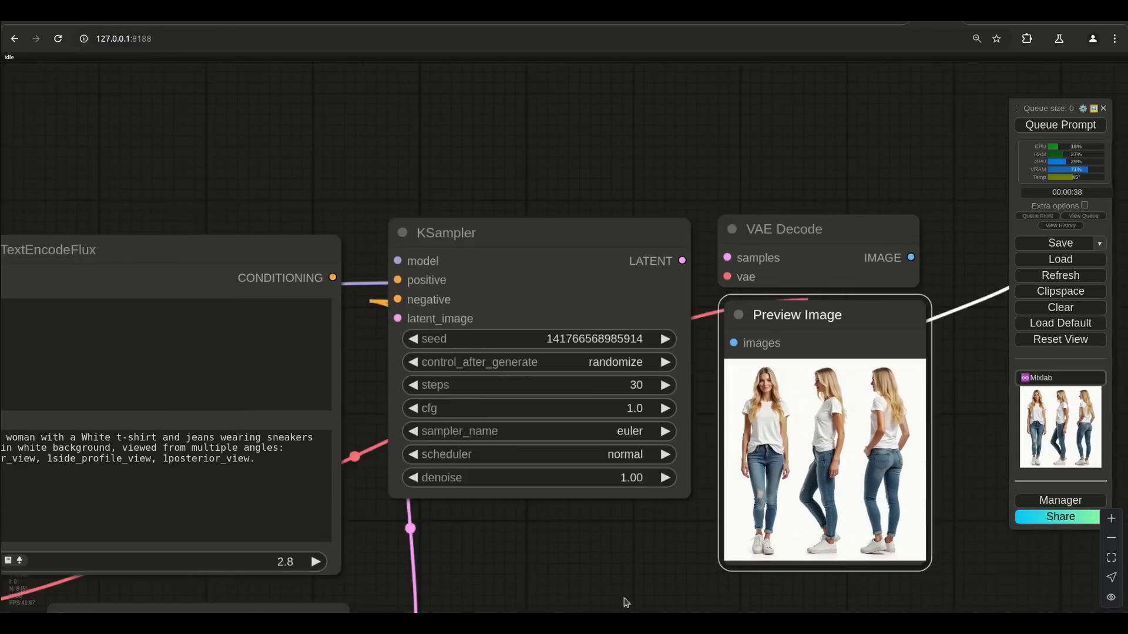
pyautogui.moveTo(523, 319); pyautogui.dragTo(665, 184)
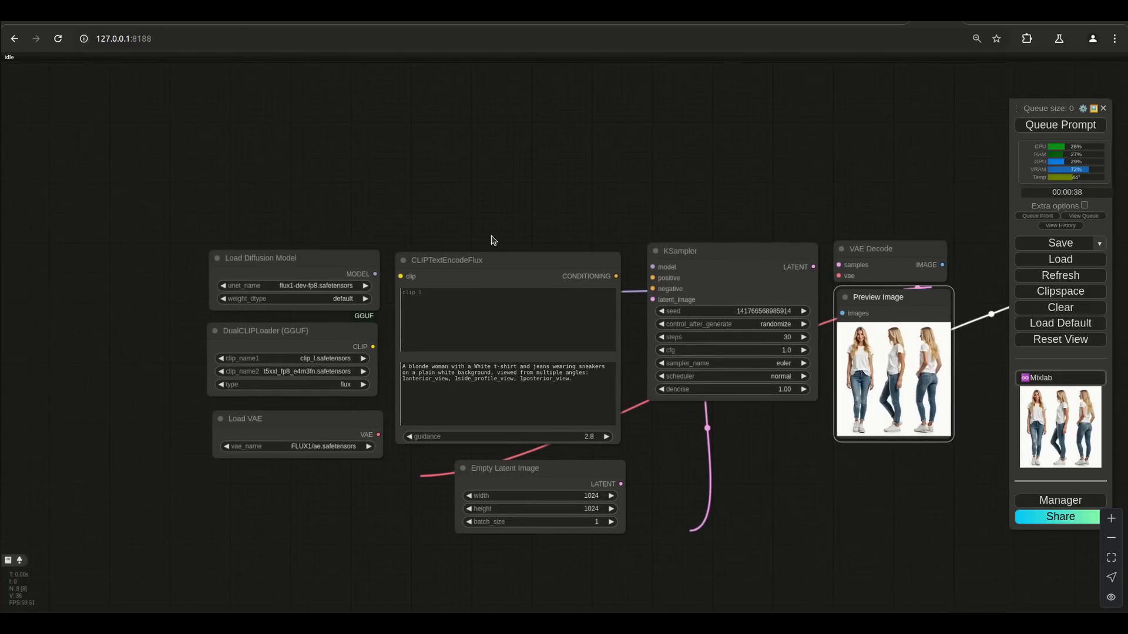
pyautogui.doubleClick(427, 119)
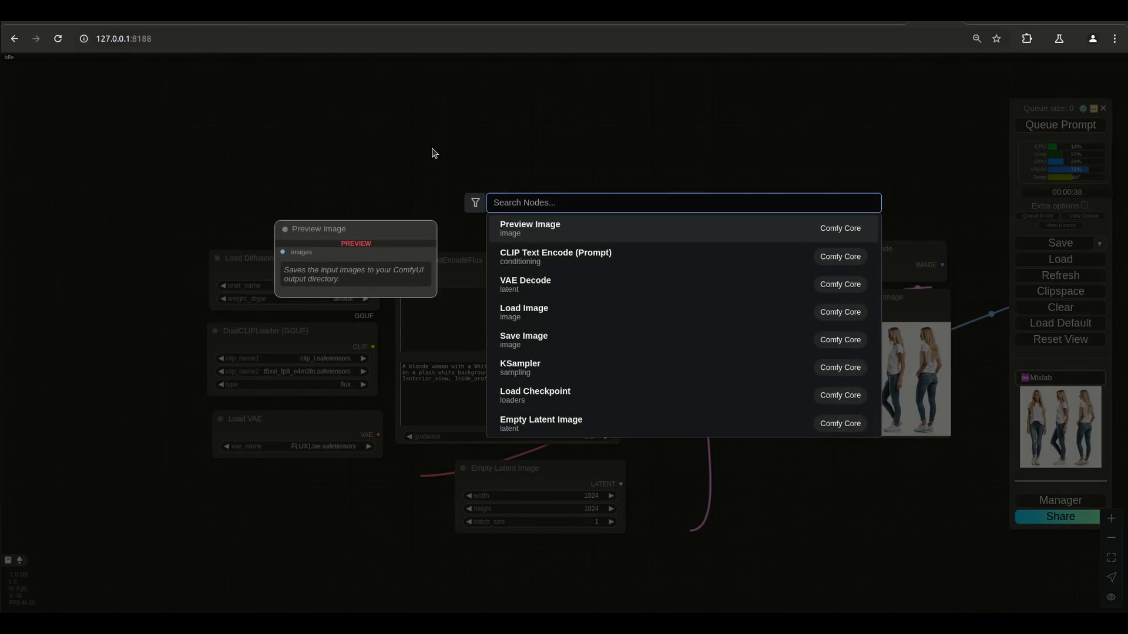
pyautogui.write('AIO Aux Preprocessor')
pyautogui.press('Return')
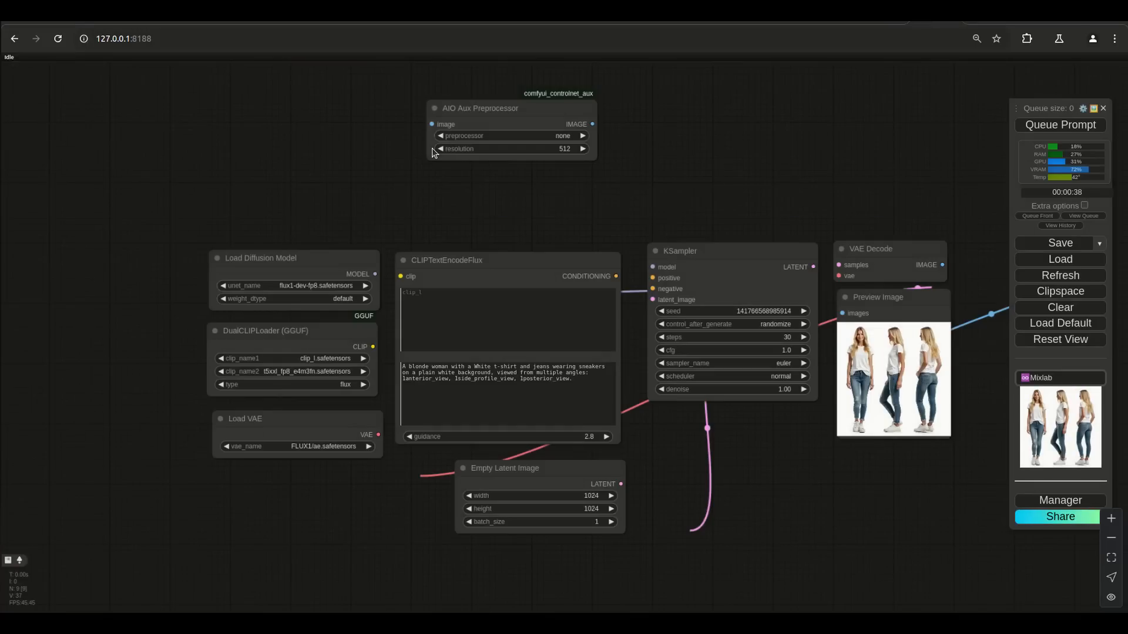
# - Connect a new Load Image node to the AIO Aux Preprocessor's image input and a new Preview Image node to its IMAGE output
pyautogui.moveTo(426, 125); pyautogui.dragTo(250, 89)
pyautogui.click(332, 203)
pyautogui.moveTo(764, 434); pyautogui.dragTo(707, 496)
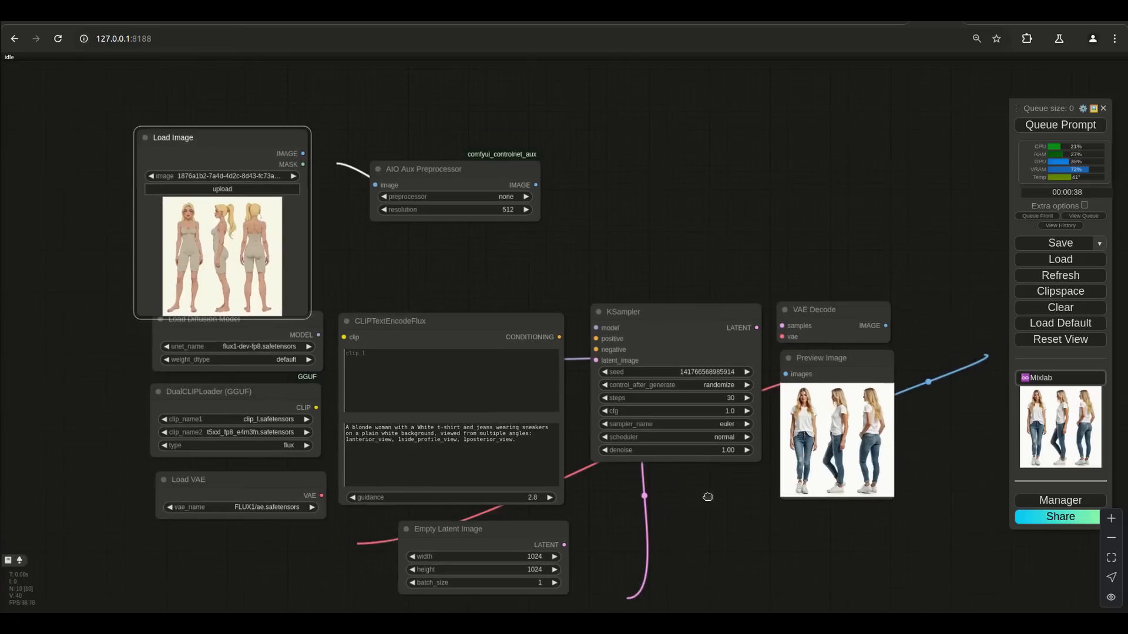
pyautogui.scroll(4, 322, 269)
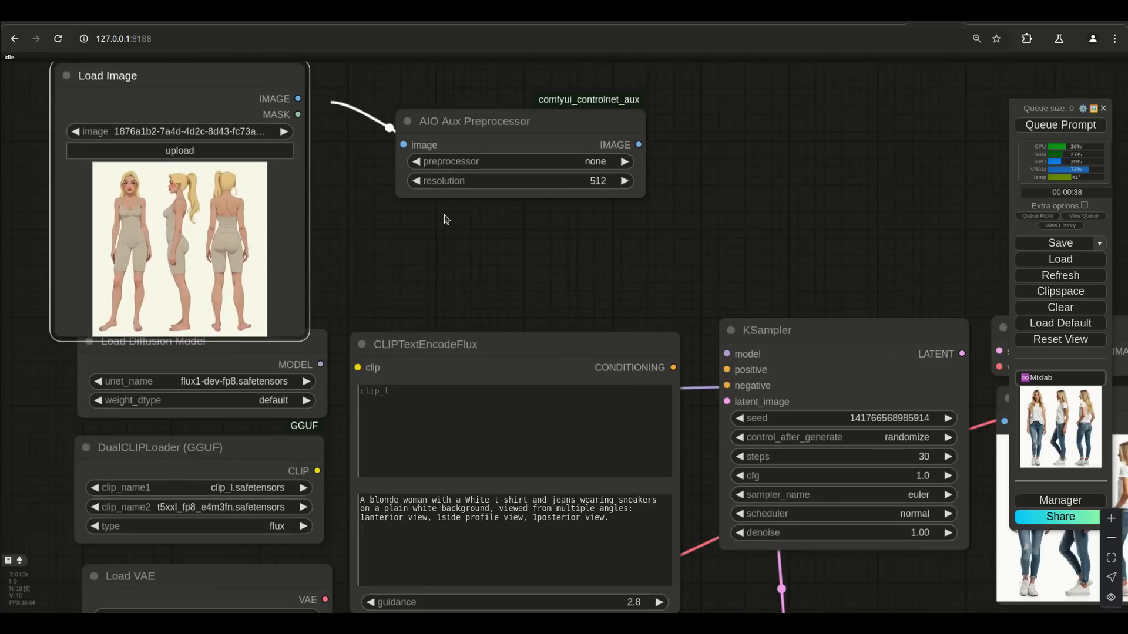
pyautogui.moveTo(639, 144); pyautogui.dragTo(744, 107)
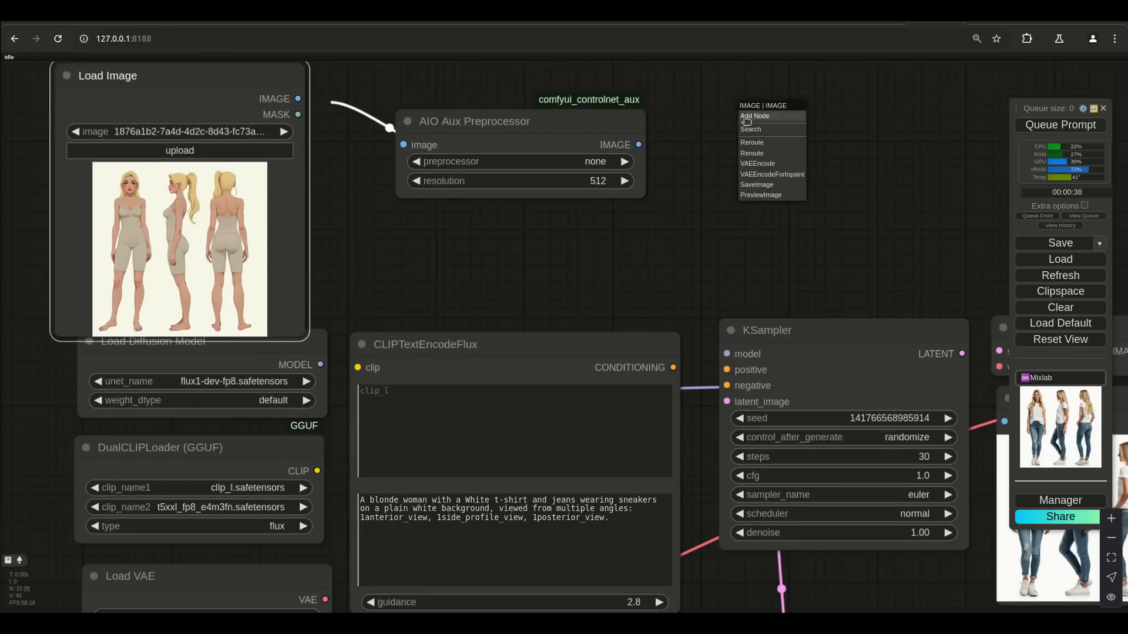
pyautogui.click(759, 195)
# - Set the AIO Aux Preprocessor to DWPreprocessor at resolution 1024 and move the node slightly away from Load Image
pyautogui.click(589, 163)
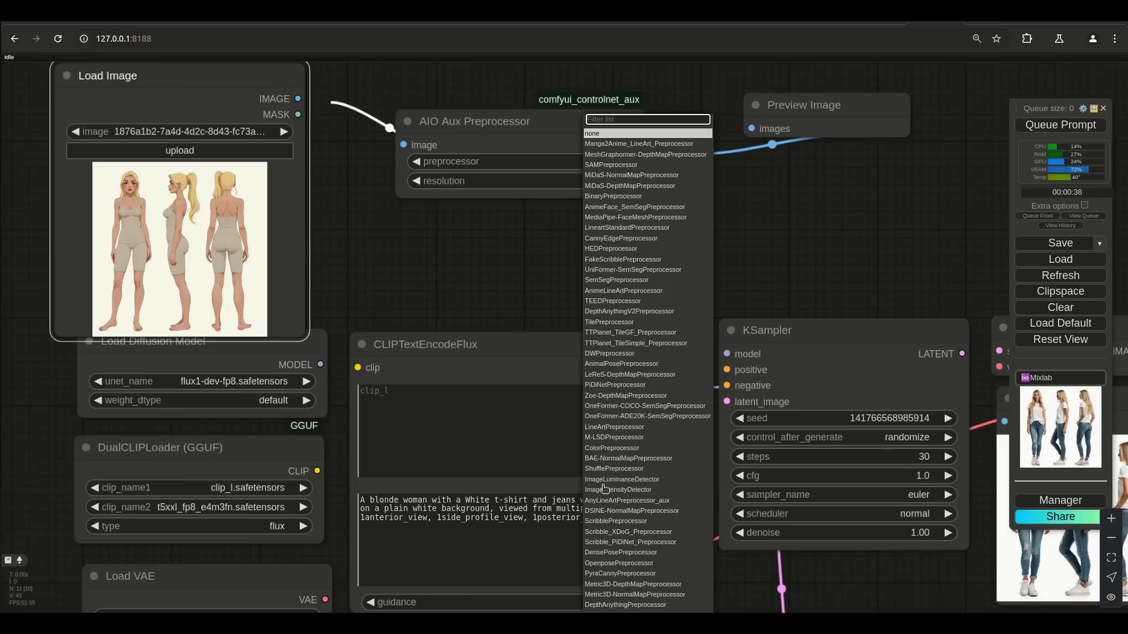
pyautogui.click(609, 353)
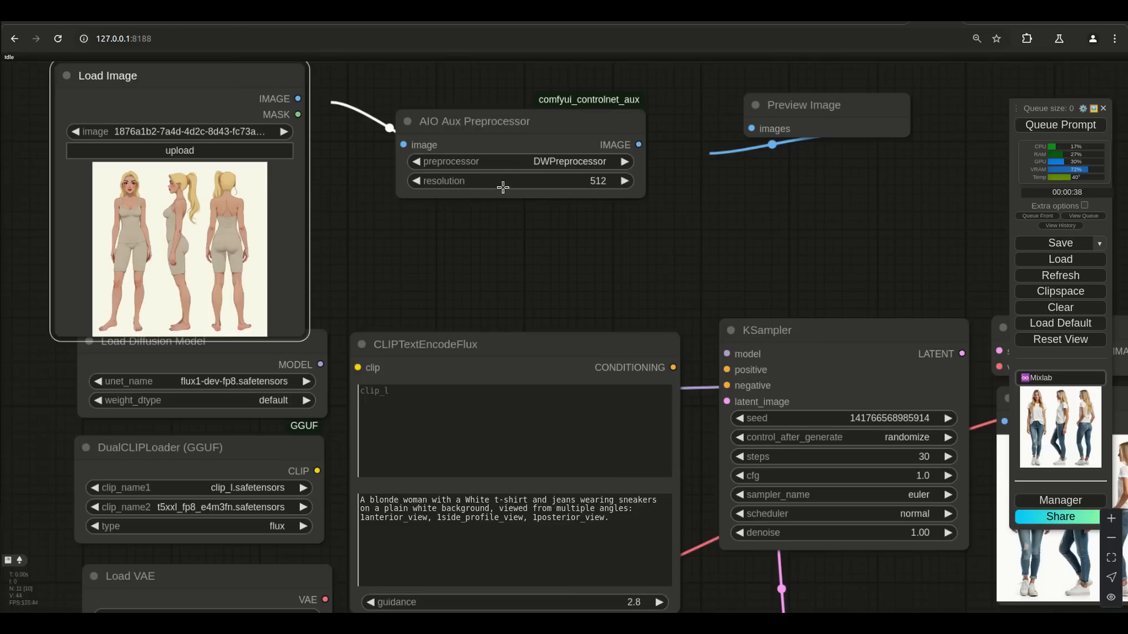
pyautogui.click(588, 182)
pyautogui.write('1024')
pyautogui.press('Return')
pyautogui.moveTo(573, 303); pyautogui.dragTo(605, 347)
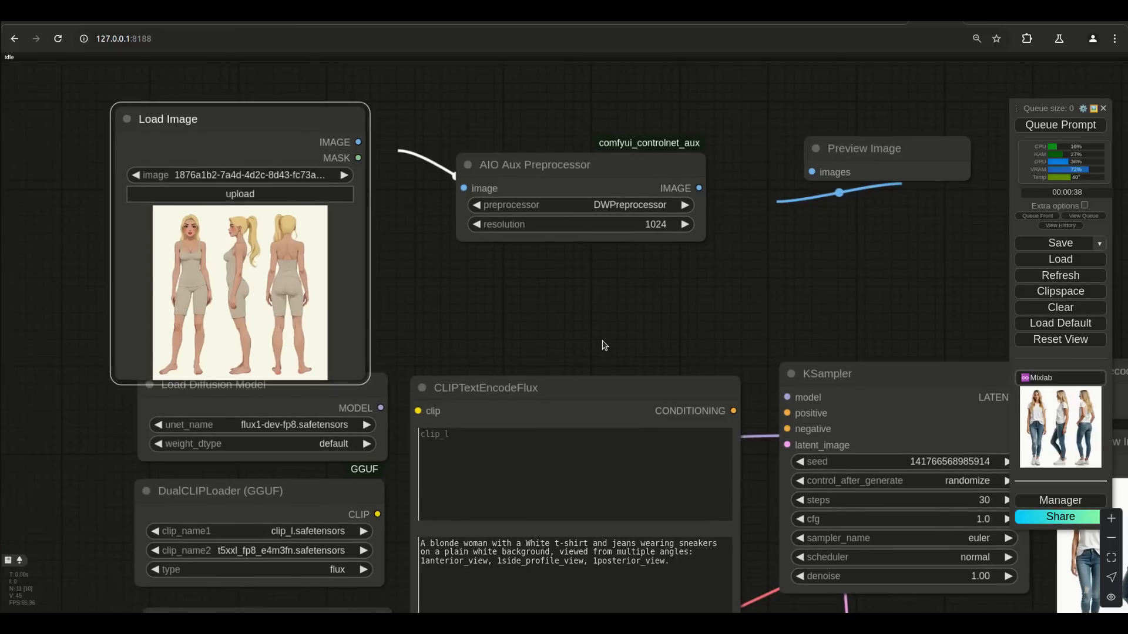
pyautogui.click(606, 122)
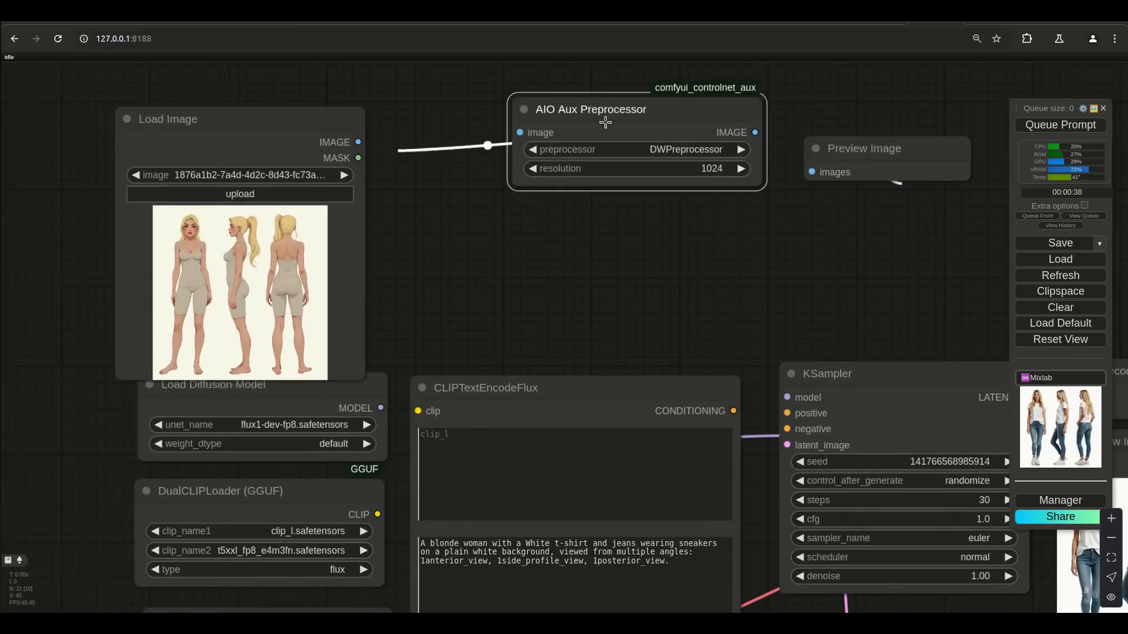
# - Load the character sheet Demo_00147_.png from the other browser tab into the Load Image node
pyautogui.click(1026, 24)
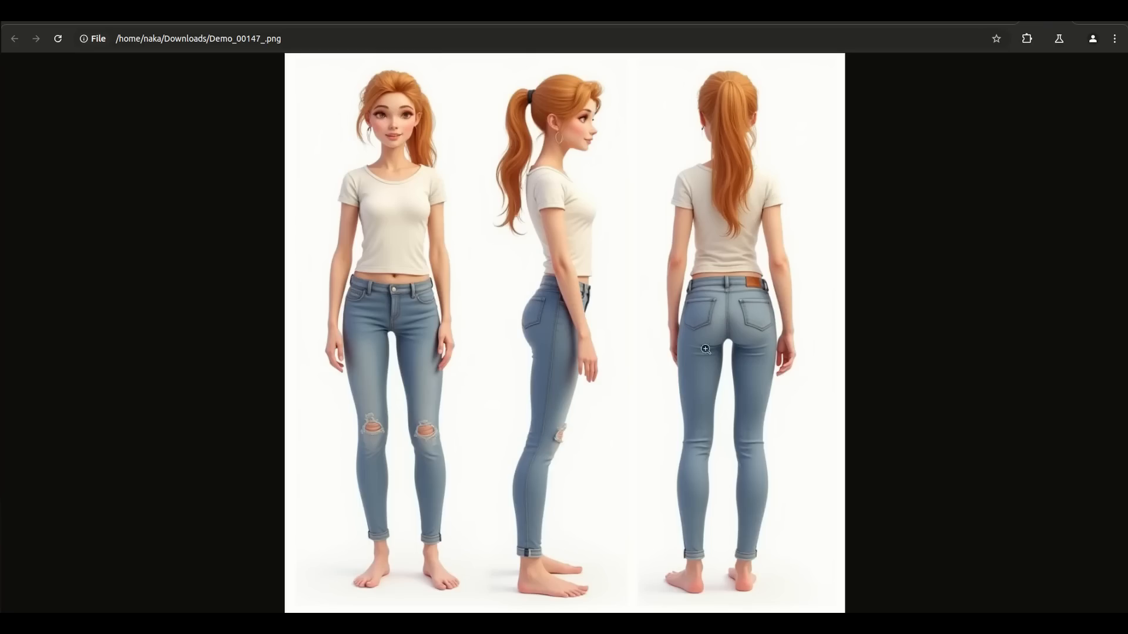
pyautogui.moveTo(838, 286); pyautogui.dragTo(303, 281)
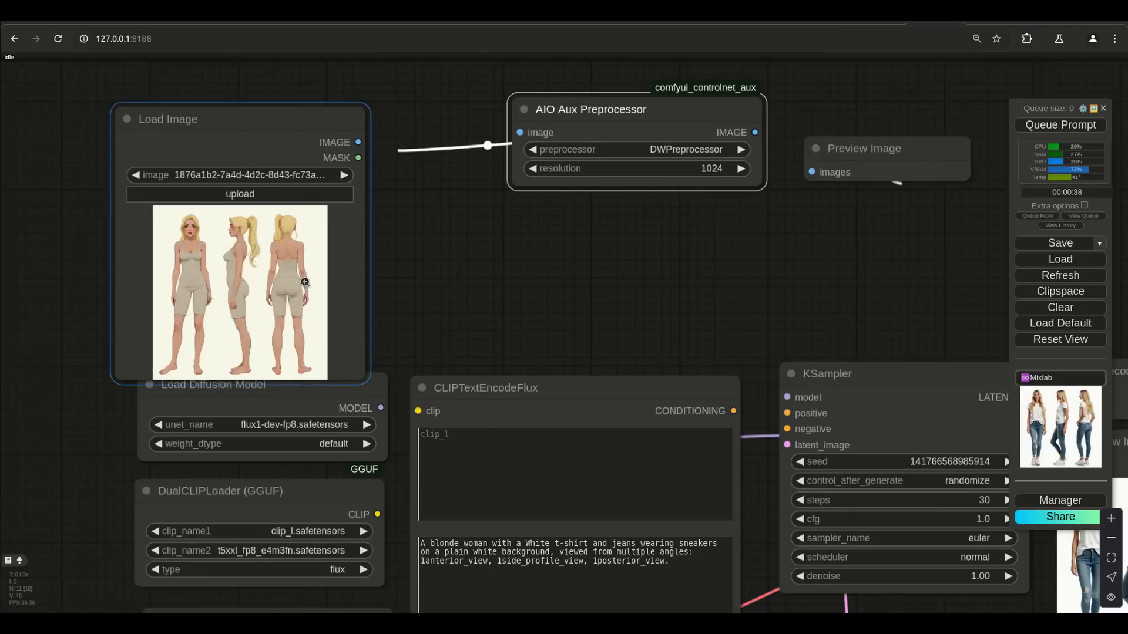
pyautogui.click(732, 287)
pyautogui.scroll(-3, 732, 287)
pyautogui.moveTo(637, 258); pyautogui.dragTo(395, 139)
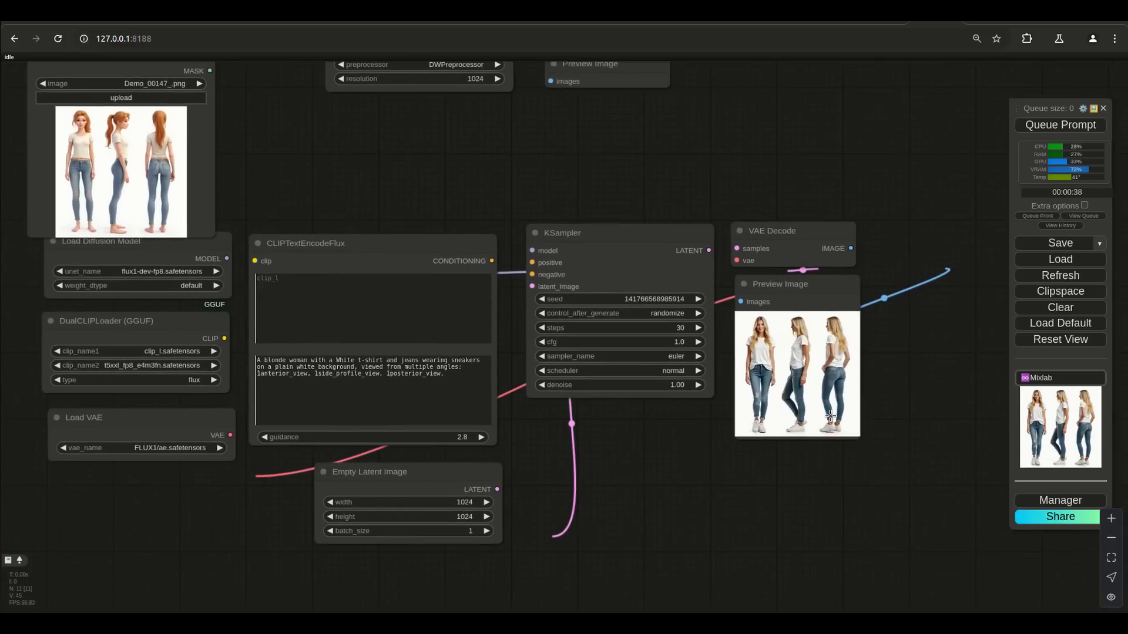
pyautogui.moveTo(676, 477); pyautogui.dragTo(811, 577)
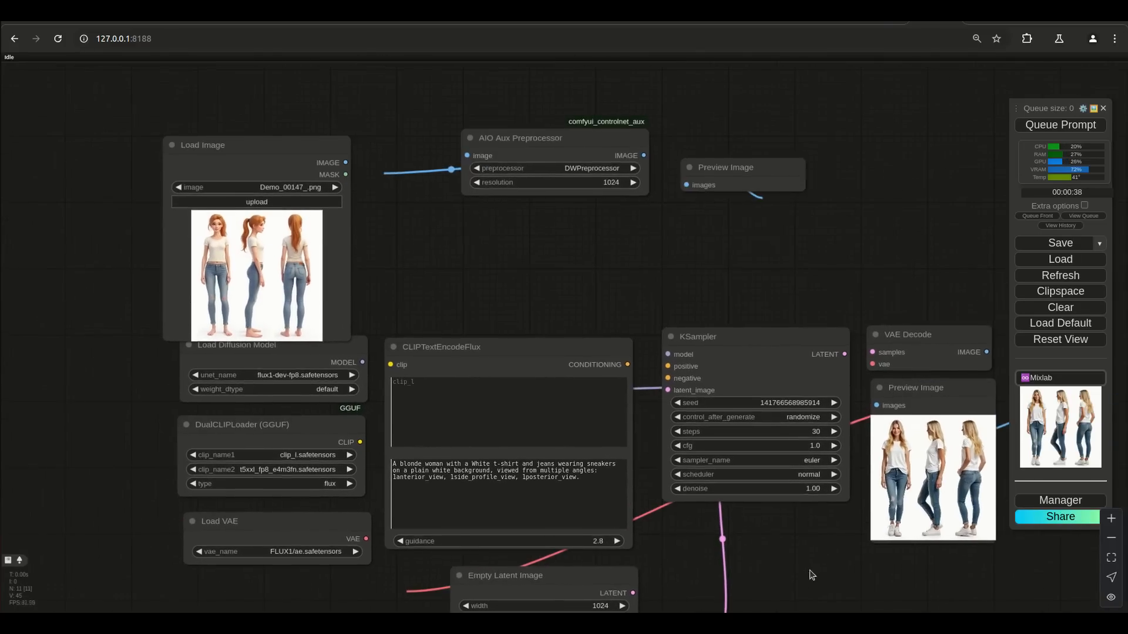
pyautogui.scroll(8, 376, 582)
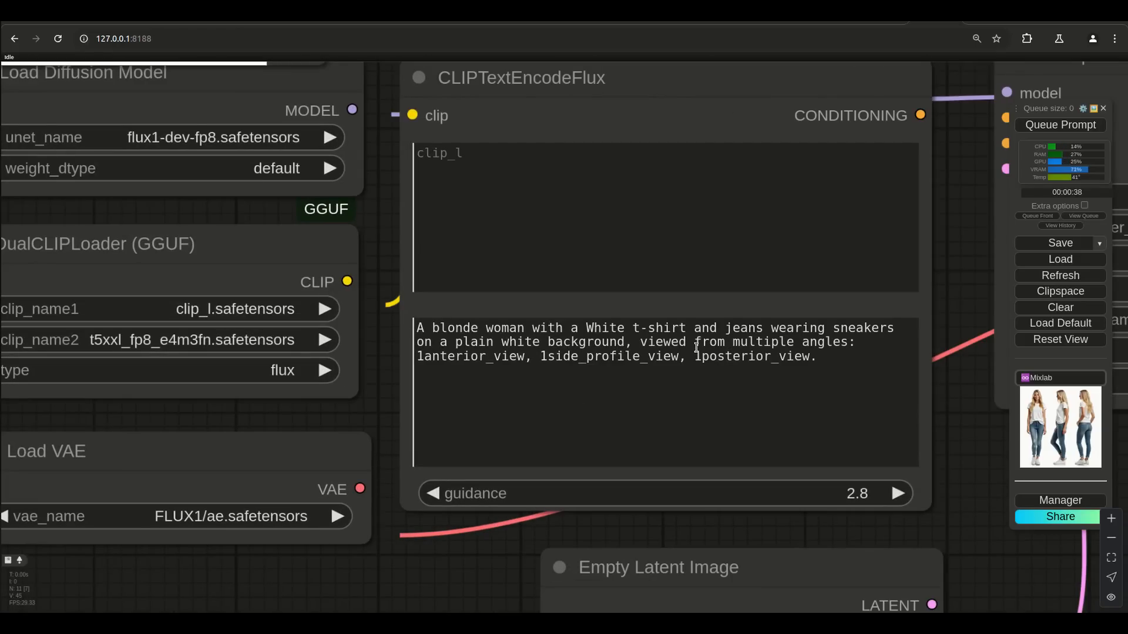
pyautogui.scroll(-6, 385, 413)
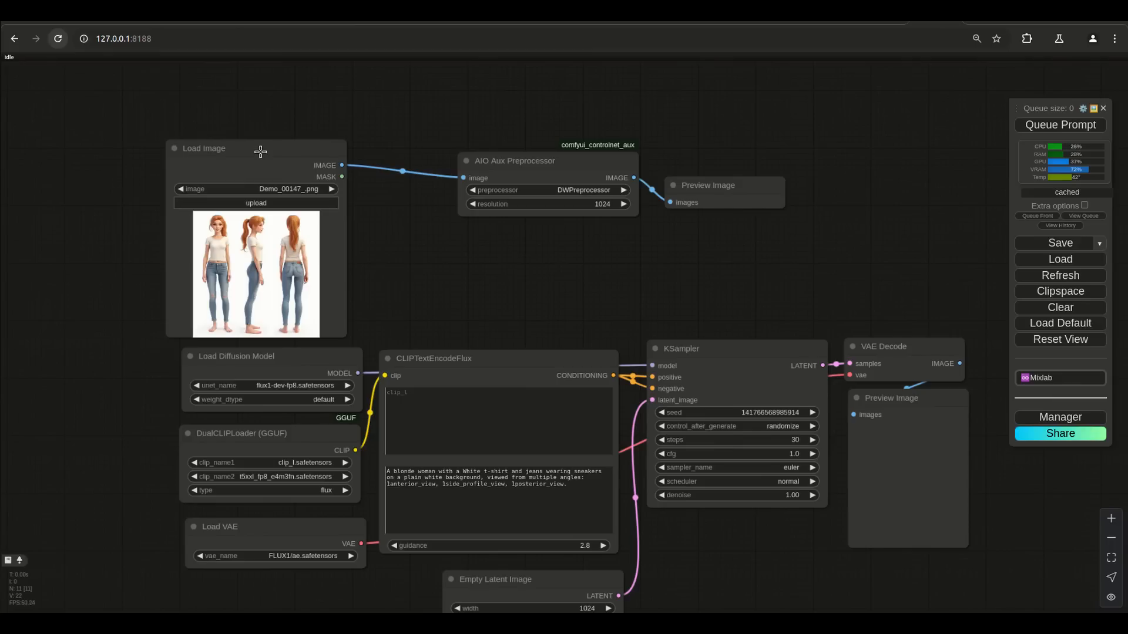
# - Reposition the Load Image node and add a Load ControlNet Model node above the AIO Aux Preprocessor
pyautogui.moveTo(259, 154); pyautogui.dragTo(315, 125)
pyautogui.doubleClick(496, 104)
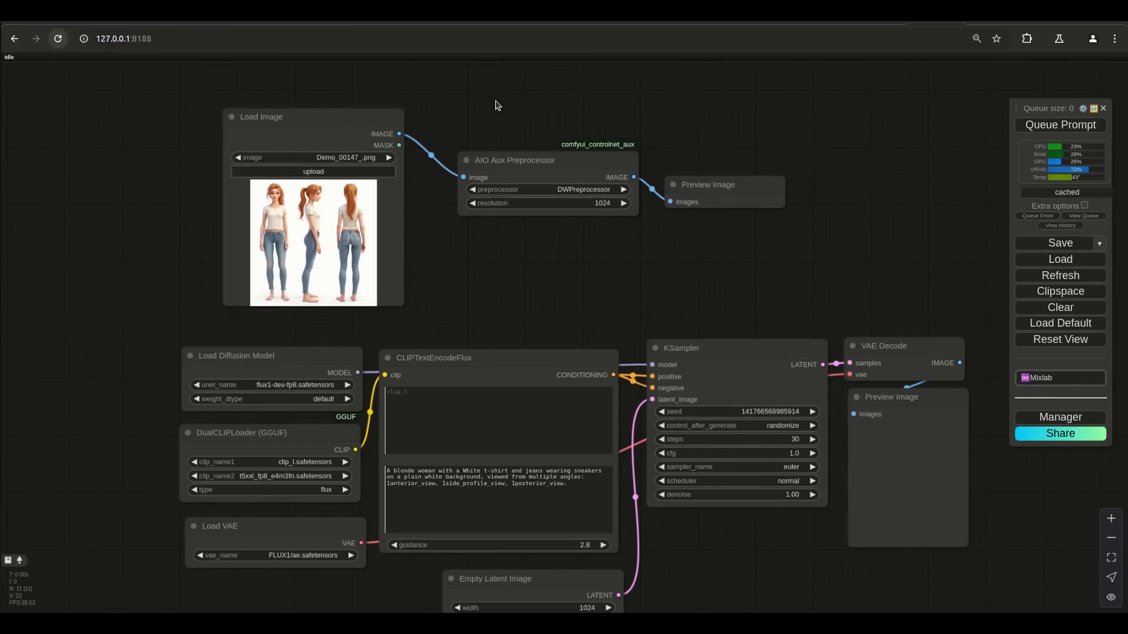
pyautogui.write('load')
pyautogui.press('Return')
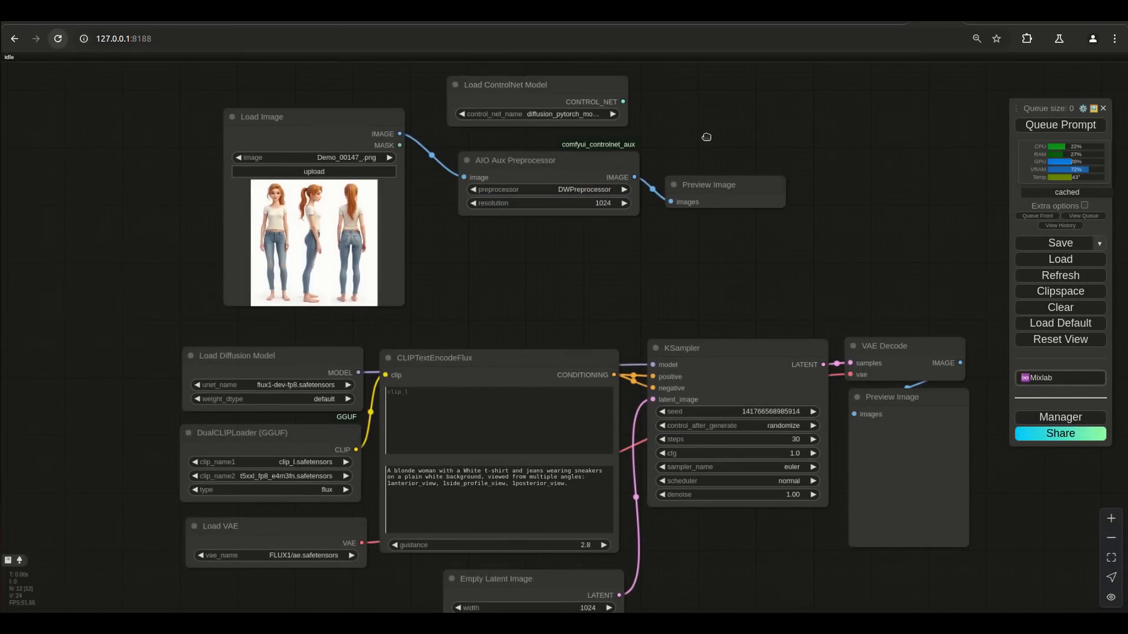
# - Add an Apply ControlNet node beside Load ControlNet Model and place the preprocessor's Preview Image node below it
pyautogui.doubleClick(706, 137)
pyautogui.write('appl')
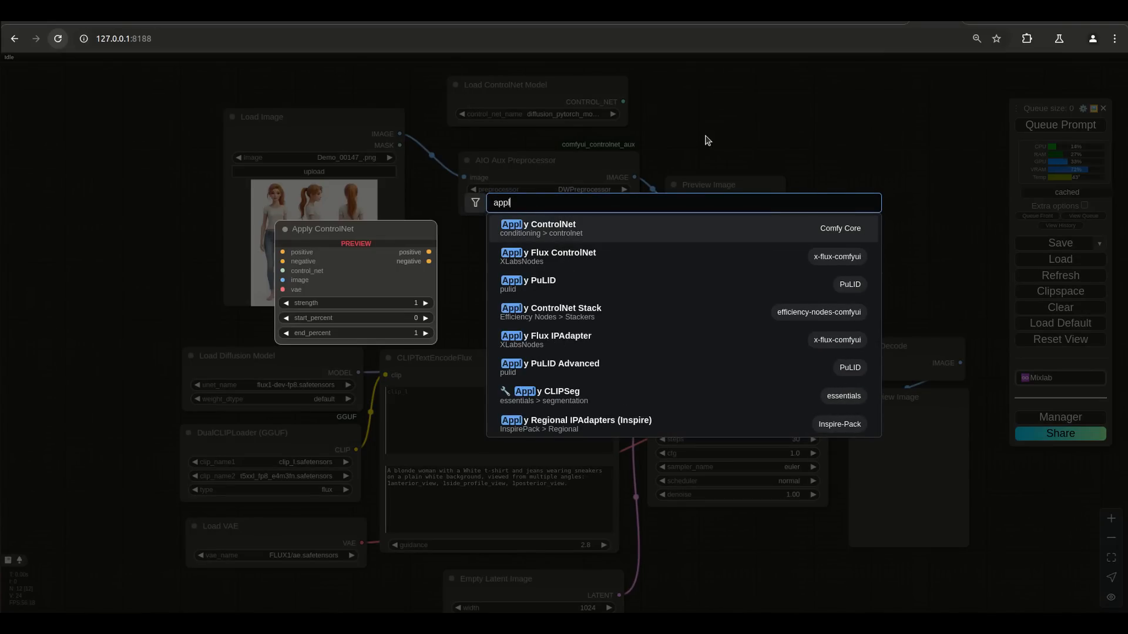
pyautogui.press('Return')
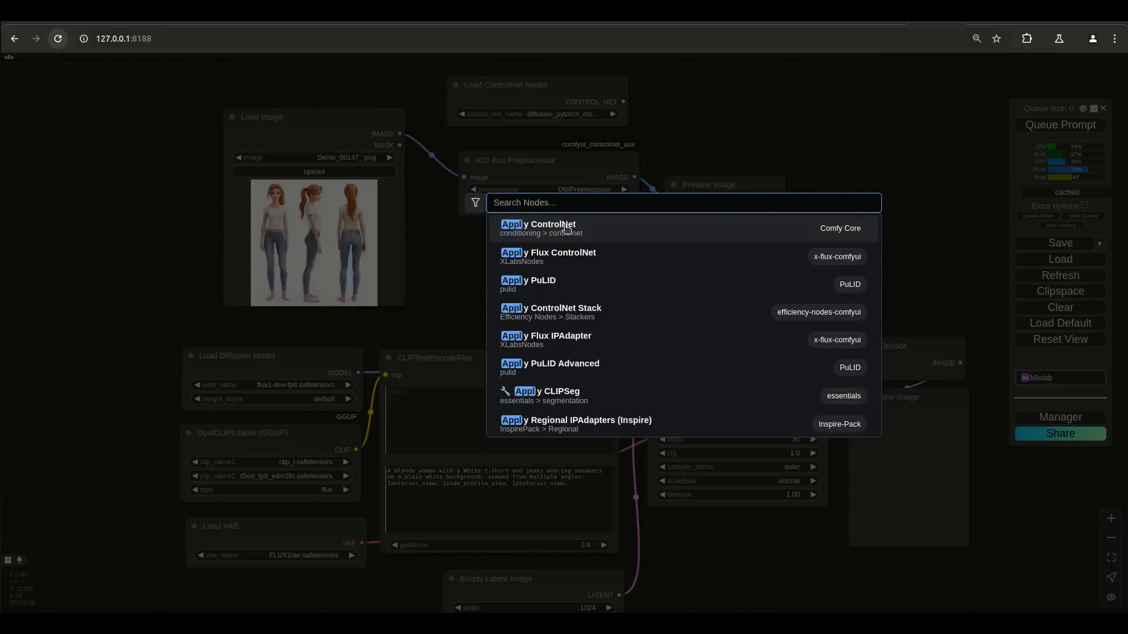
pyautogui.moveTo(782, 134); pyautogui.dragTo(730, 81)
pyautogui.moveTo(702, 254); pyautogui.dragTo(599, 302)
pyautogui.moveTo(616, 252); pyautogui.dragTo(638, 295)
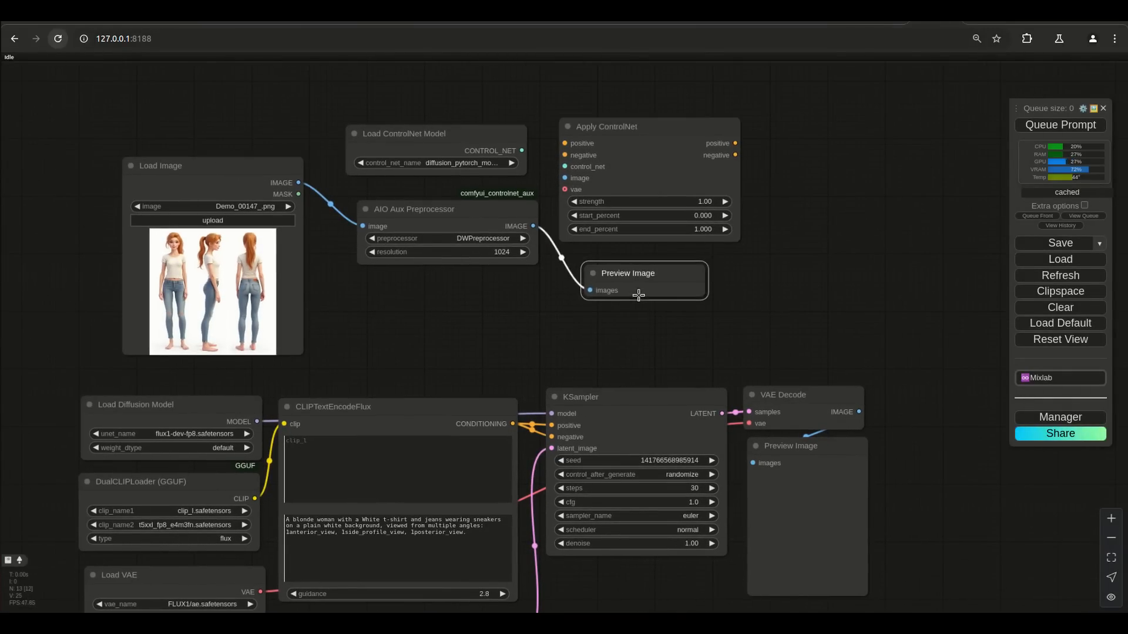
# - Move the whole text-to-image node group, from Load Diffusion Model to its Preview Image, further down from the ControlNet nodes
pyautogui.scroll(-3, 395, 269)
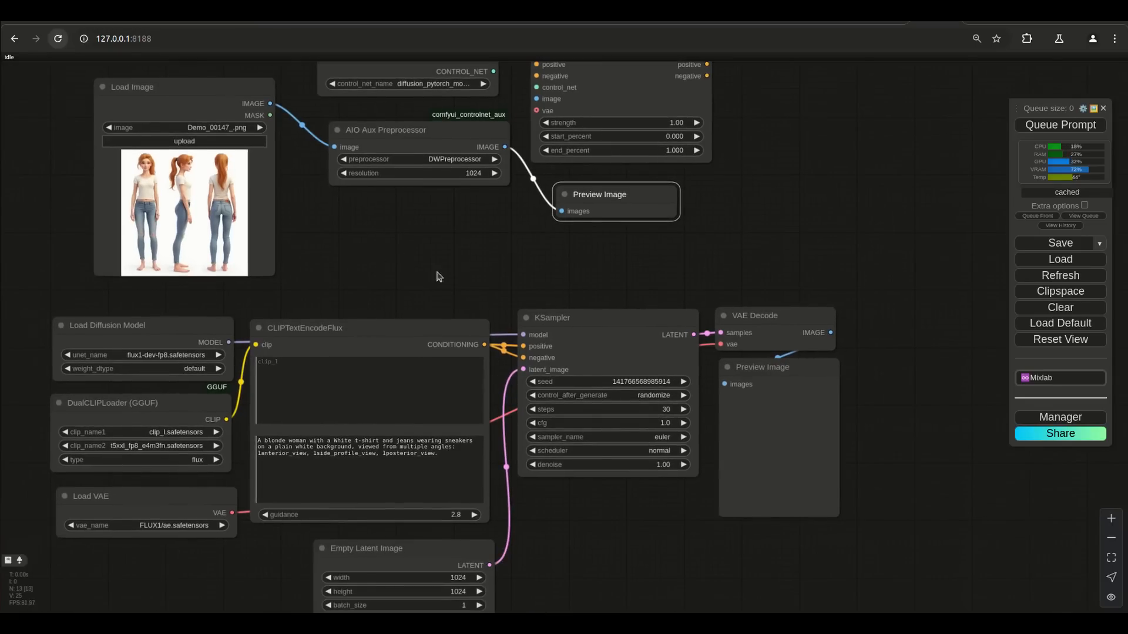
pyautogui.hscroll(-4, 436, 276)
pyautogui.moveTo(121, 257); pyautogui.dragTo(957, 581)
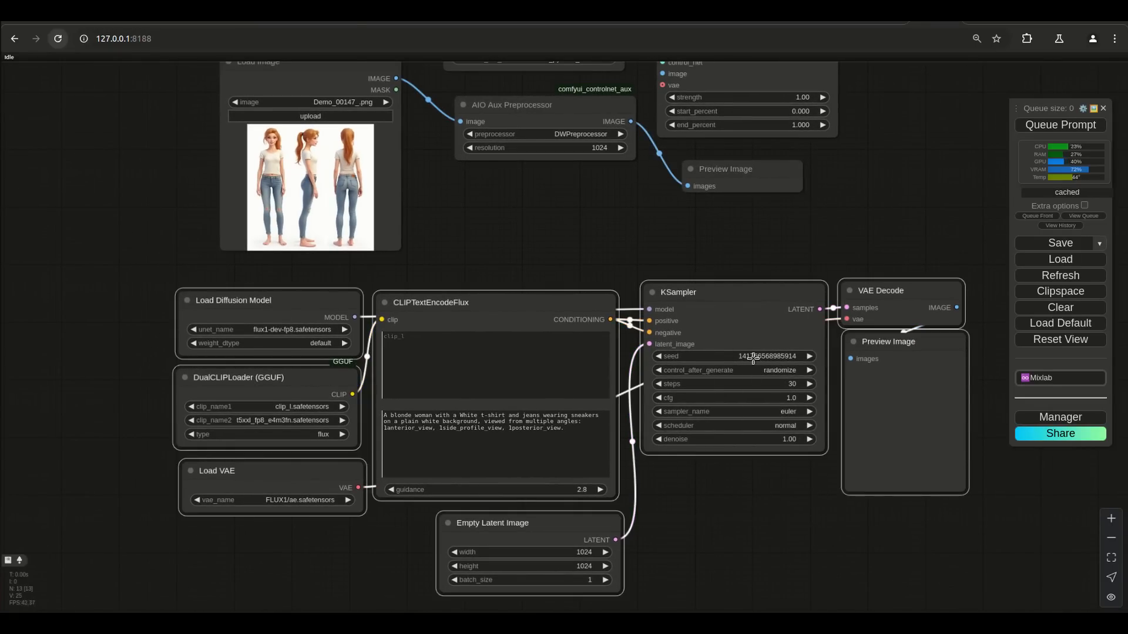
pyautogui.moveTo(751, 360); pyautogui.dragTo(783, 425)
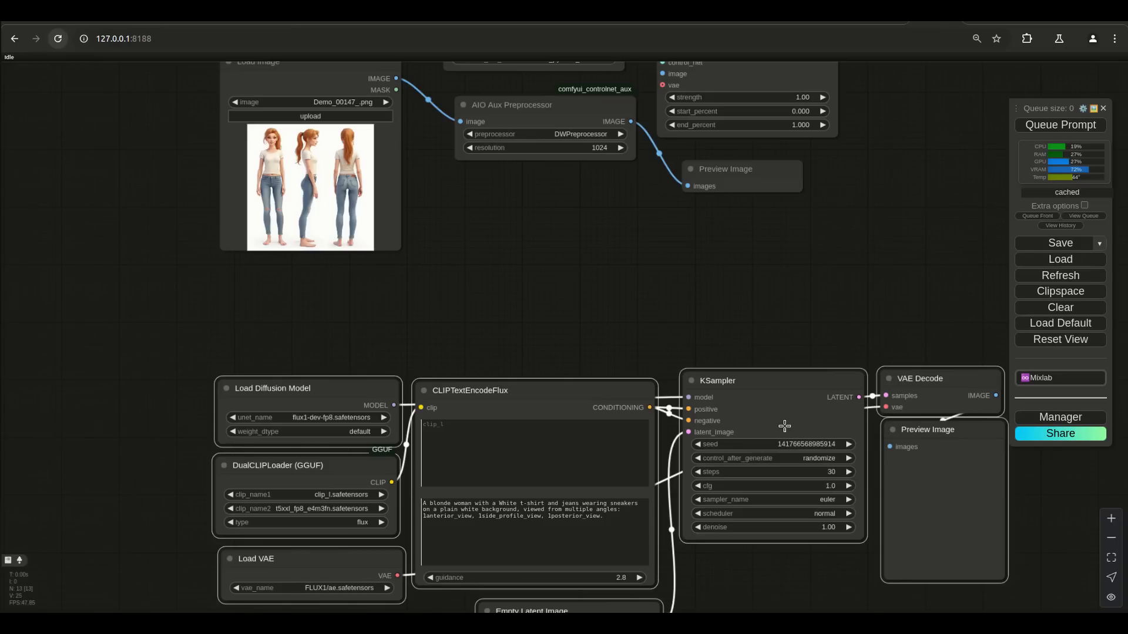
# - Search the nodes for "pulid flux" and add an Apply PuLID Flux node to the left of the Load Image node
pyautogui.moveTo(551, 327); pyautogui.dragTo(861, 320)
pyautogui.click(509, 289)
pyautogui.doubleClick(284, 226)
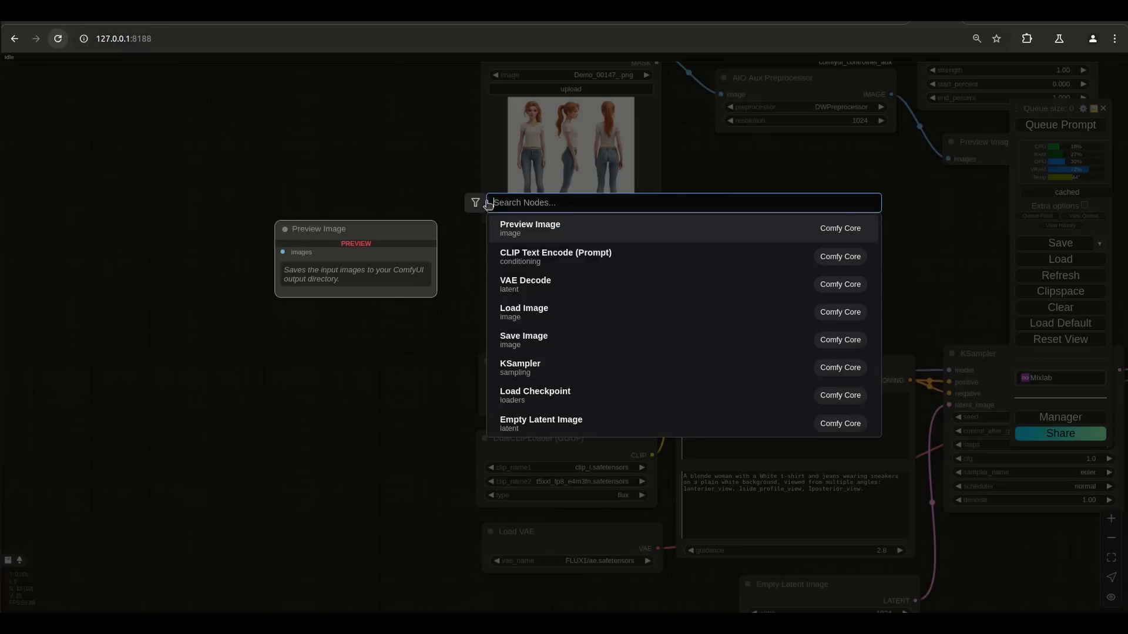
pyautogui.write('pulid')
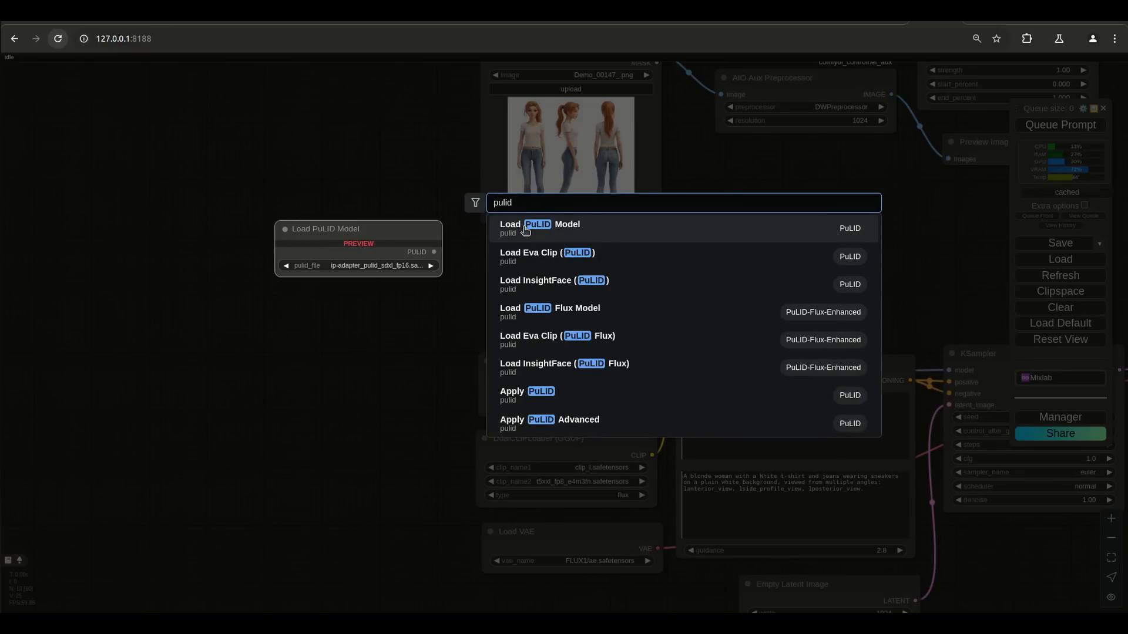
pyautogui.write(' flux')
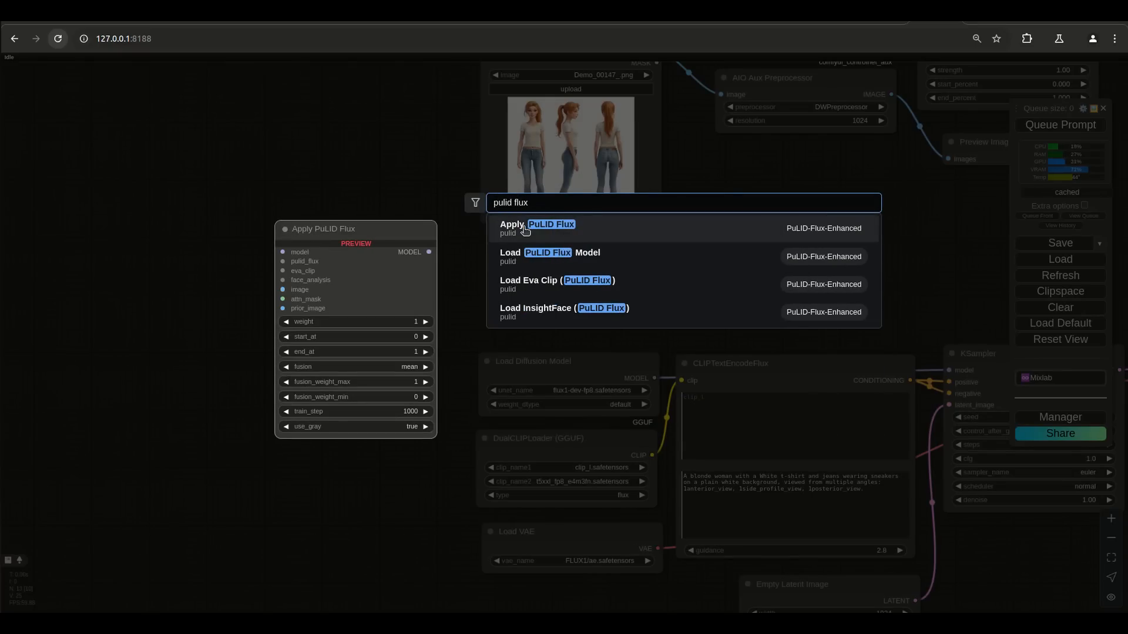
pyautogui.click(525, 231)
pyautogui.moveTo(360, 211); pyautogui.dragTo(340, 172)
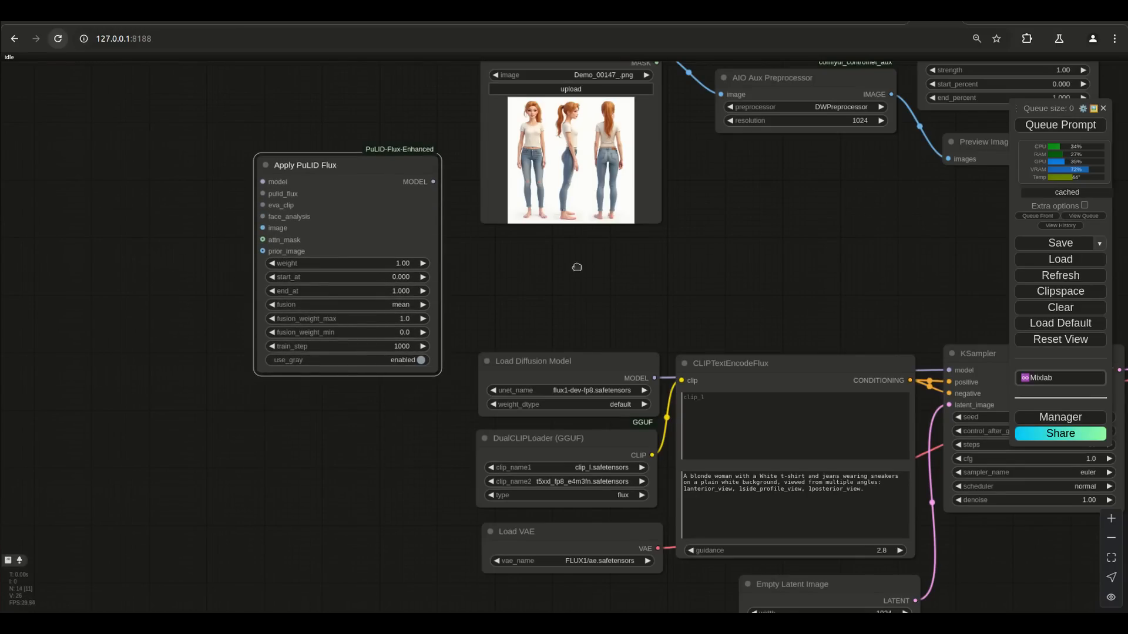
pyautogui.click(330, 169)
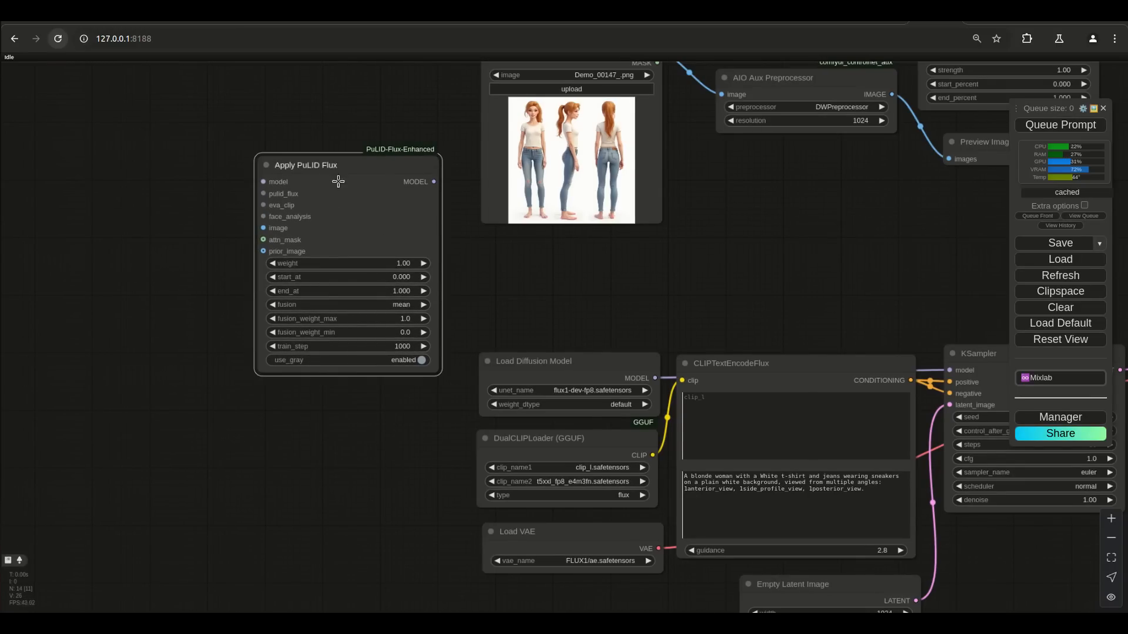
pyautogui.moveTo(317, 171); pyautogui.dragTo(370, 188)
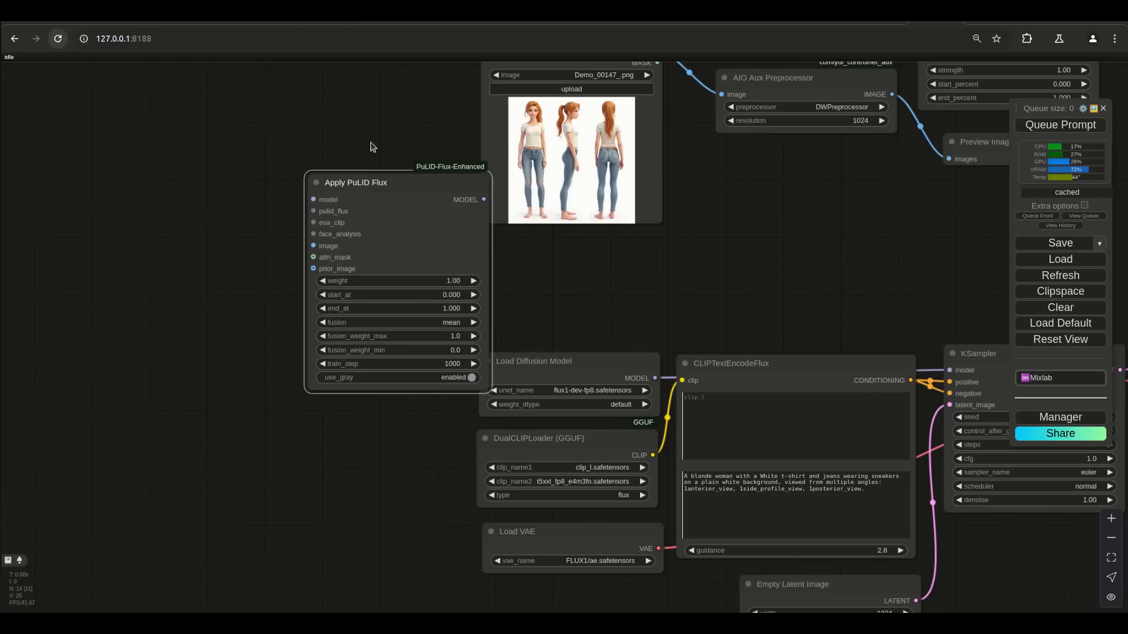
pyautogui.moveTo(370, 146); pyautogui.dragTo(388, 204)
pyautogui.moveTo(326, 259); pyautogui.dragTo(177, 124)
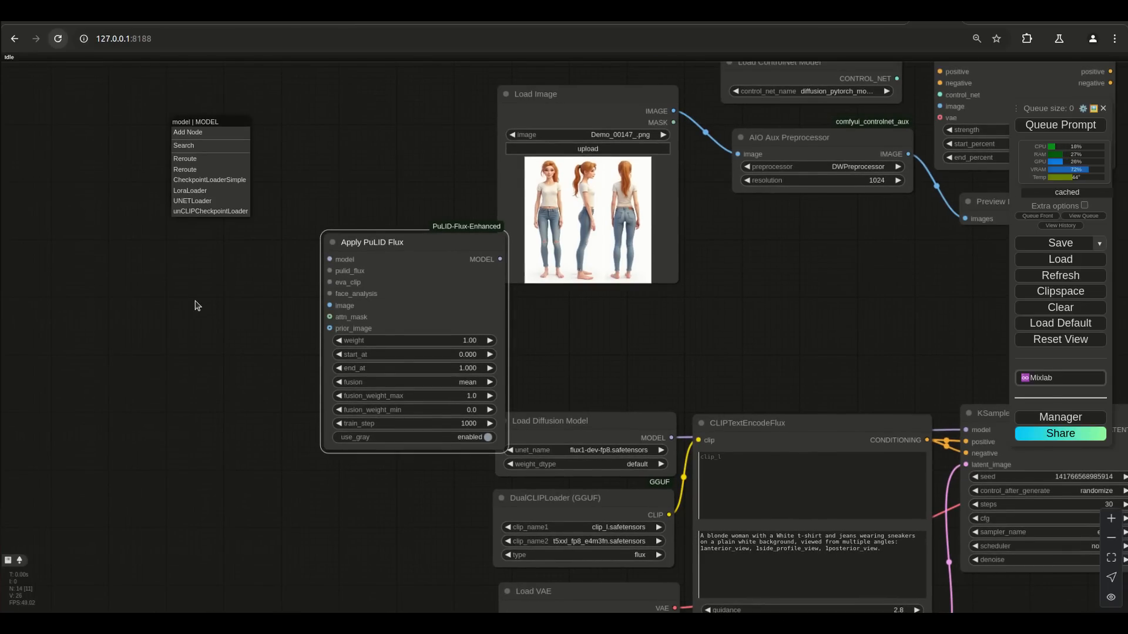
pyautogui.click(296, 160)
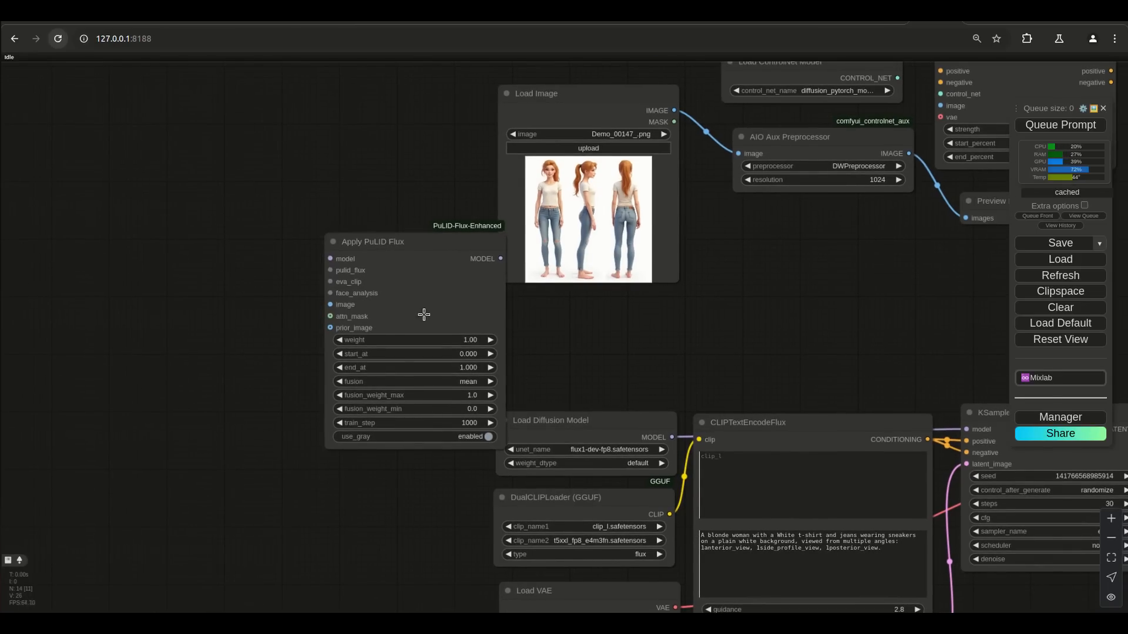
# - Reposition Apply PuLID Flux and feed its pulid_flux input from a new Load PuLID Flux Model node set to pulid_flux_v0.9.1.safetensors
pyautogui.moveTo(379, 242); pyautogui.dragTo(221, 149)
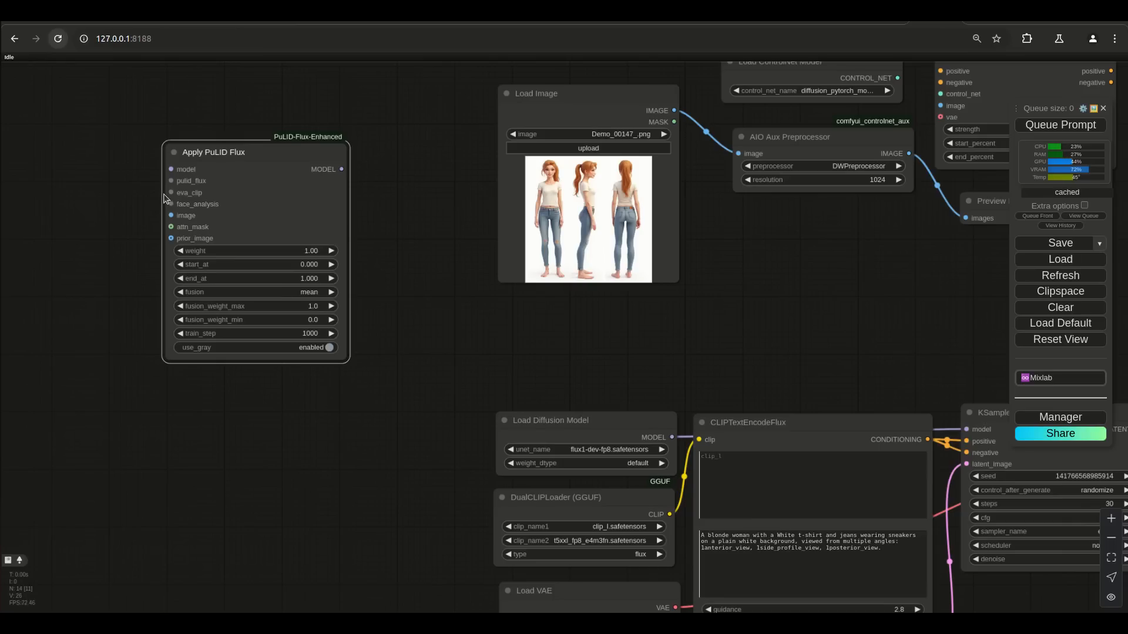
pyautogui.moveTo(171, 181); pyautogui.dragTo(12, 131)
pyautogui.click(125, 249)
pyautogui.moveTo(264, 135); pyautogui.dragTo(475, 202)
pyautogui.click(258, 205)
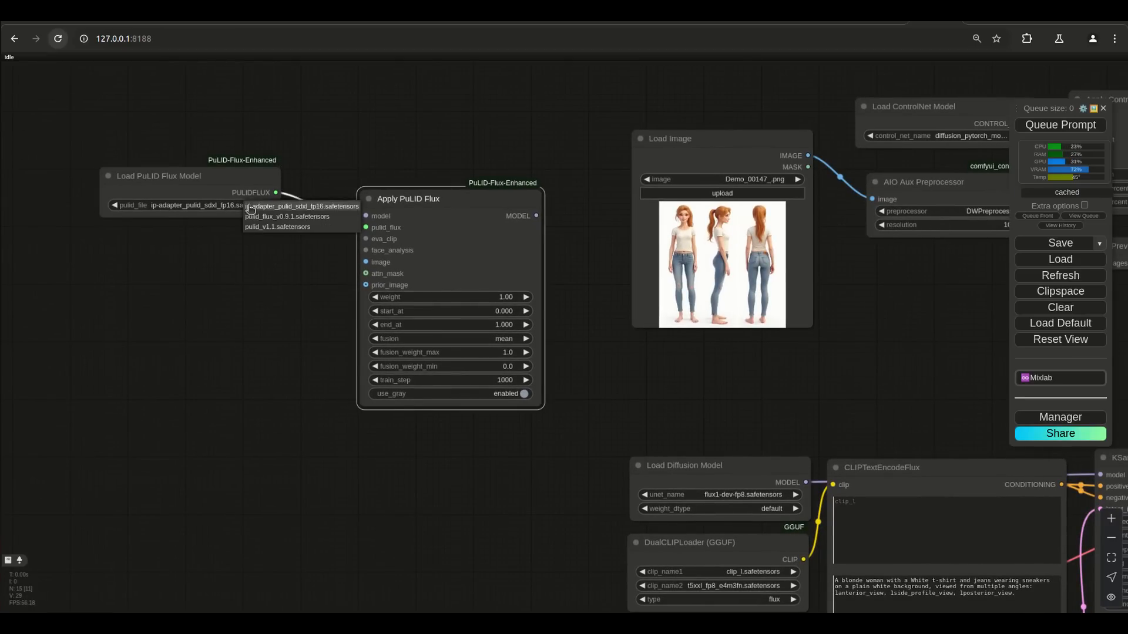
pyautogui.click(283, 216)
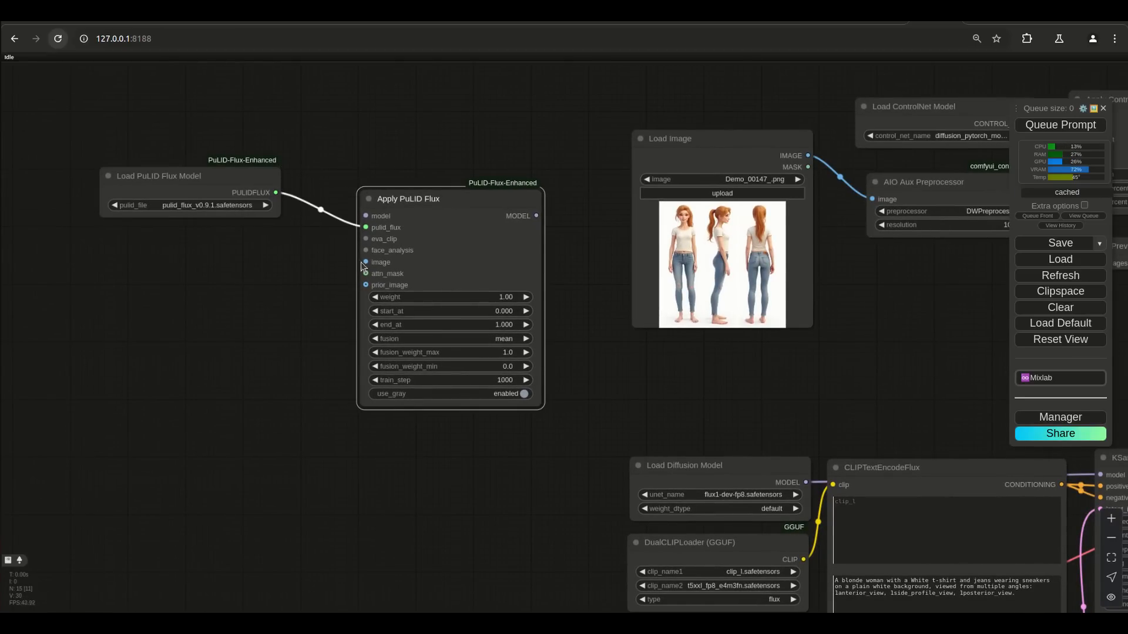
# - Add Load Eva Clip (PuLID) and Load InsightFace (PuLID Flux) nodes connected to the eva_clip and face_analysis inputs of Apply PuLID Flux
pyautogui.moveTo(365, 238); pyautogui.dragTo(270, 250)
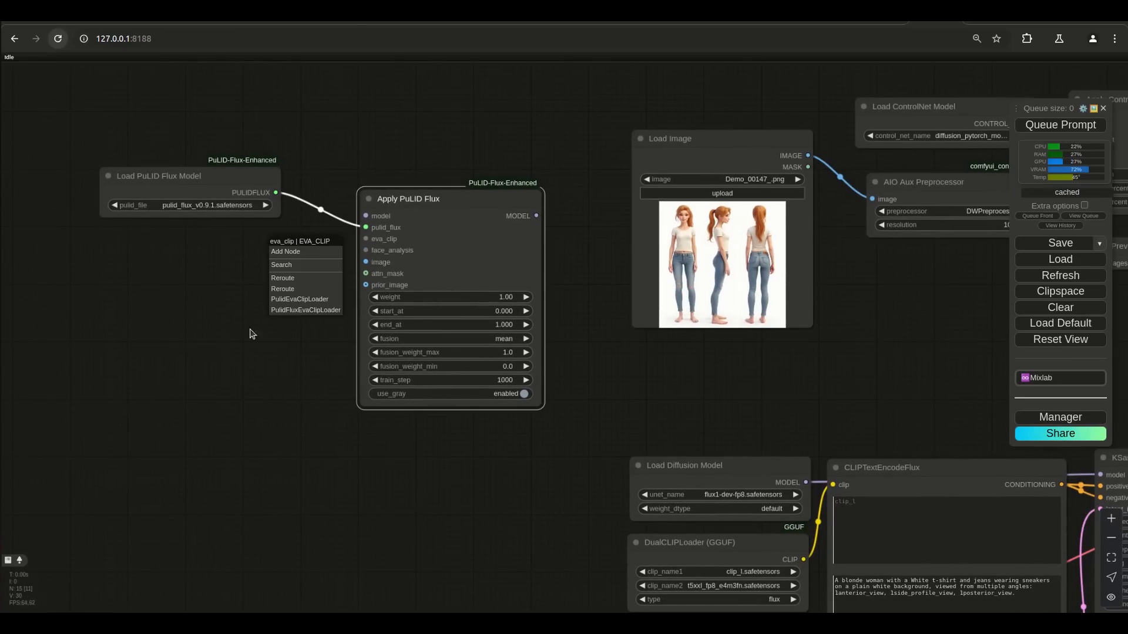
pyautogui.click(317, 310)
pyautogui.moveTo(262, 249); pyautogui.dragTo(254, 241)
pyautogui.moveTo(366, 250); pyautogui.dragTo(266, 327)
# - Feed the image input of Apply PuLID Flux from a new Load Image node below Load InsightFace, loaded with the blonde portrait Demo_00002_.png
pyautogui.moveTo(365, 262); pyautogui.dragTo(293, 425)
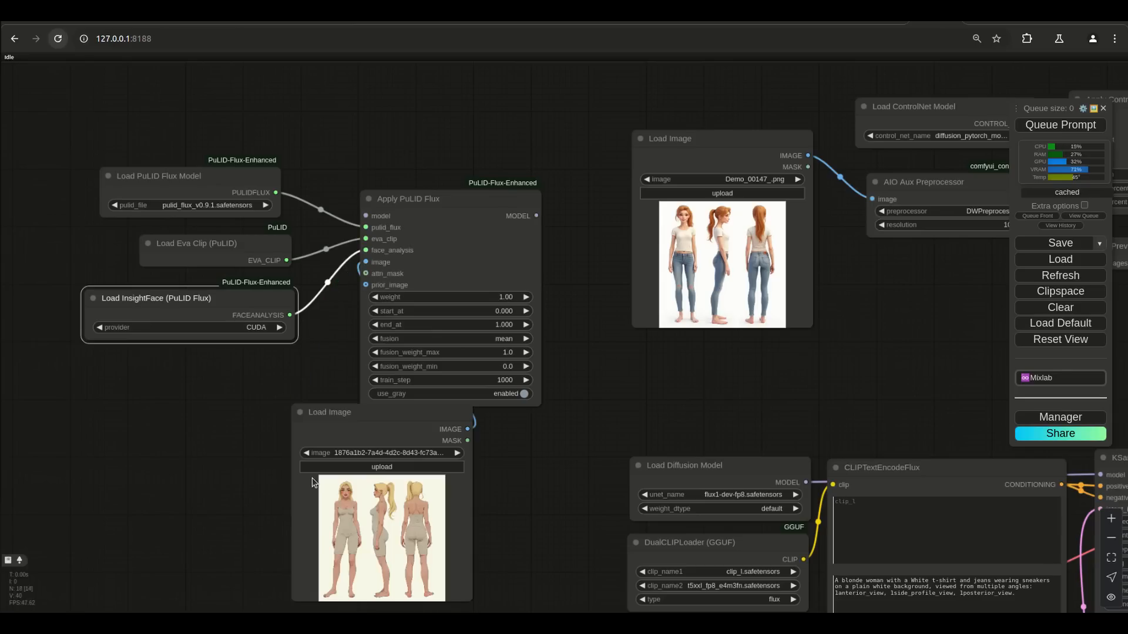
pyautogui.moveTo(393, 426); pyautogui.dragTo(208, 368)
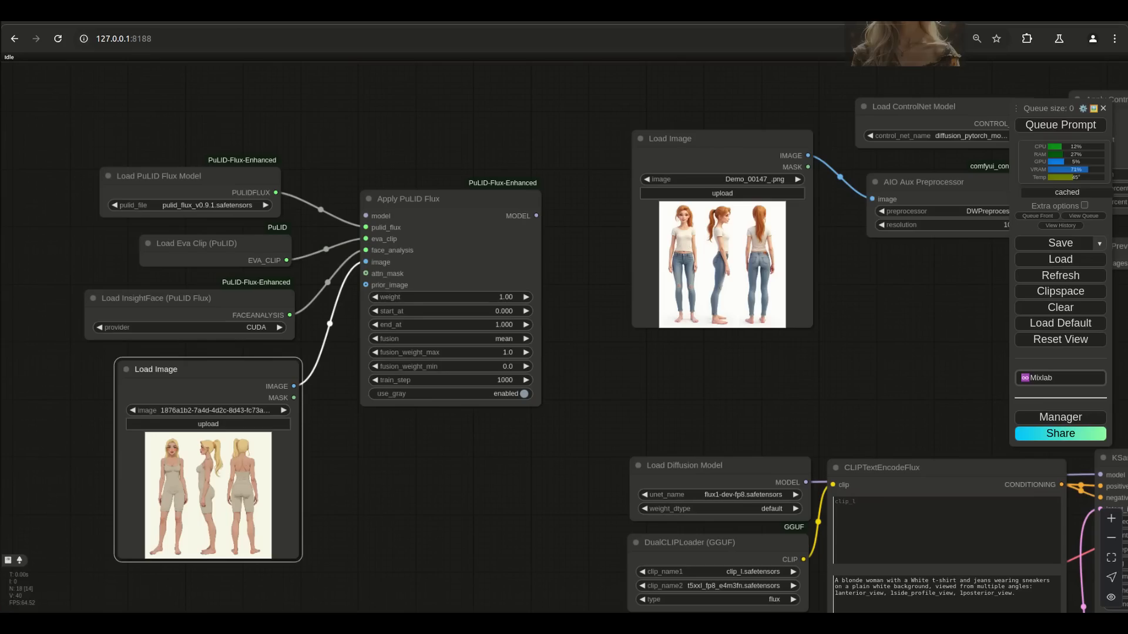
pyautogui.moveTo(908, 47); pyautogui.dragTo(249, 511)
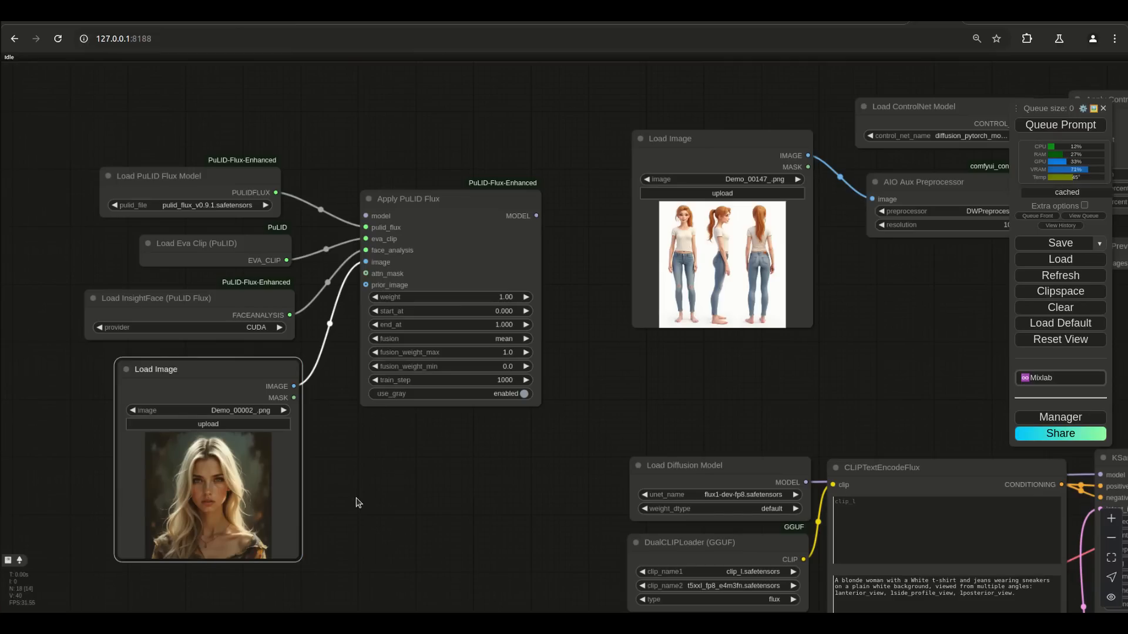
pyautogui.scroll(3, 338, 521)
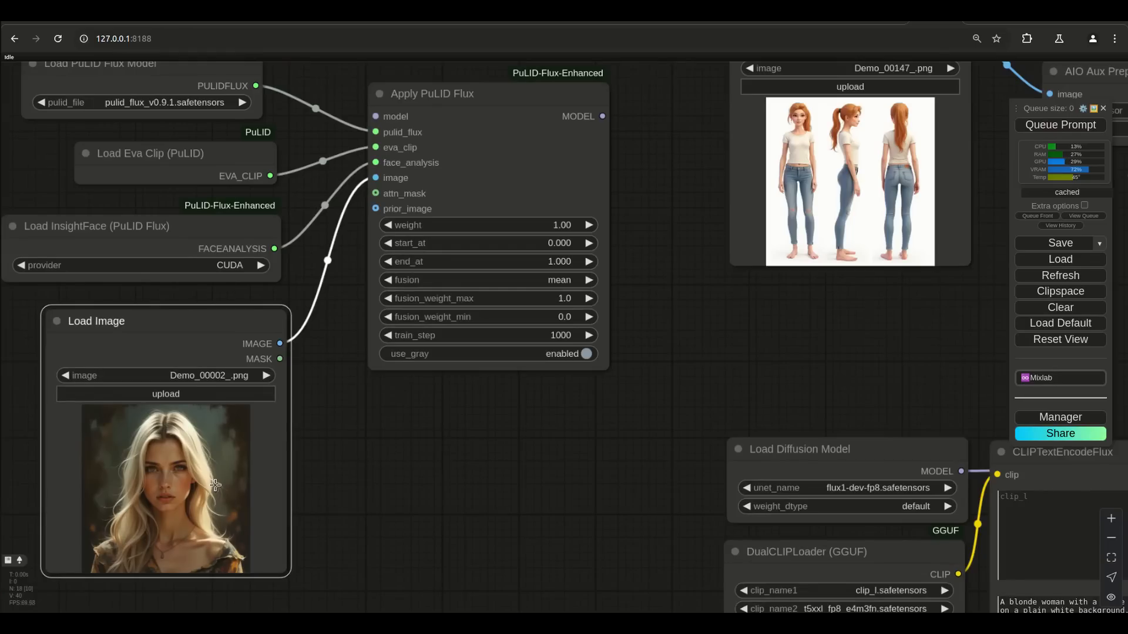
pyautogui.scroll(4, 244, 516)
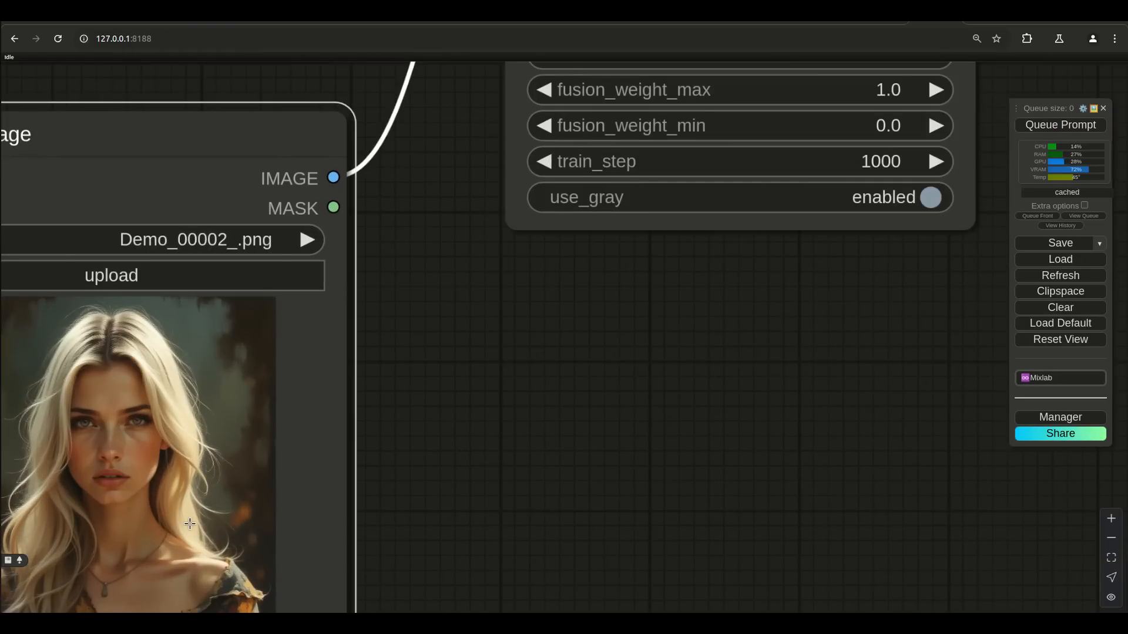
pyautogui.scroll(-5, 189, 524)
# - Move the Apply PuLID Flux node lower beside its loader nodes and set its weight to 0.75
pyautogui.moveTo(403, 494); pyautogui.dragTo(416, 547)
pyautogui.moveTo(406, 218); pyautogui.dragTo(439, 296)
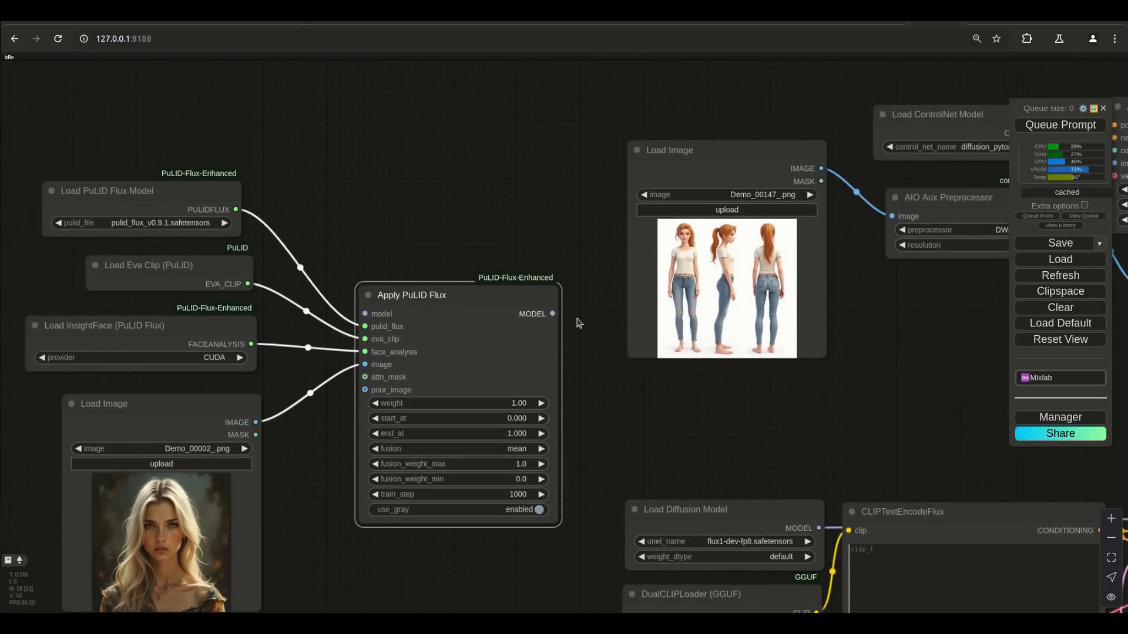
pyautogui.click(518, 404)
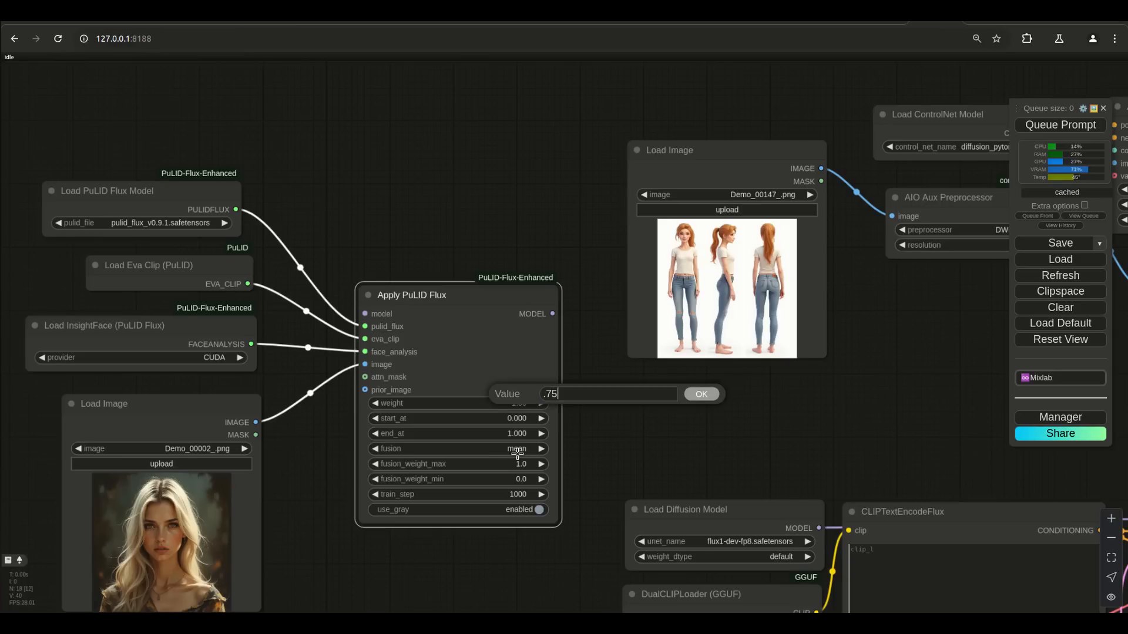
pyautogui.press('Return')
# - Set the Apply ControlNet strength to 0.70 and the Apply PuLID Flux weight to 0.70
pyautogui.moveTo(882, 440); pyautogui.dragTo(439, 436)
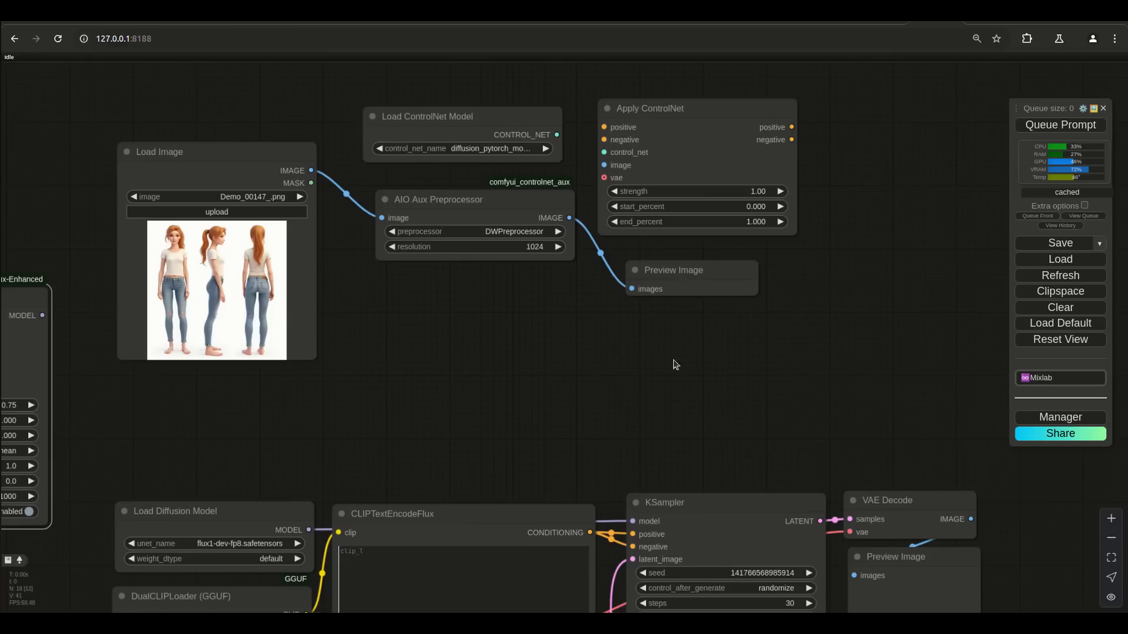
pyautogui.click(762, 190)
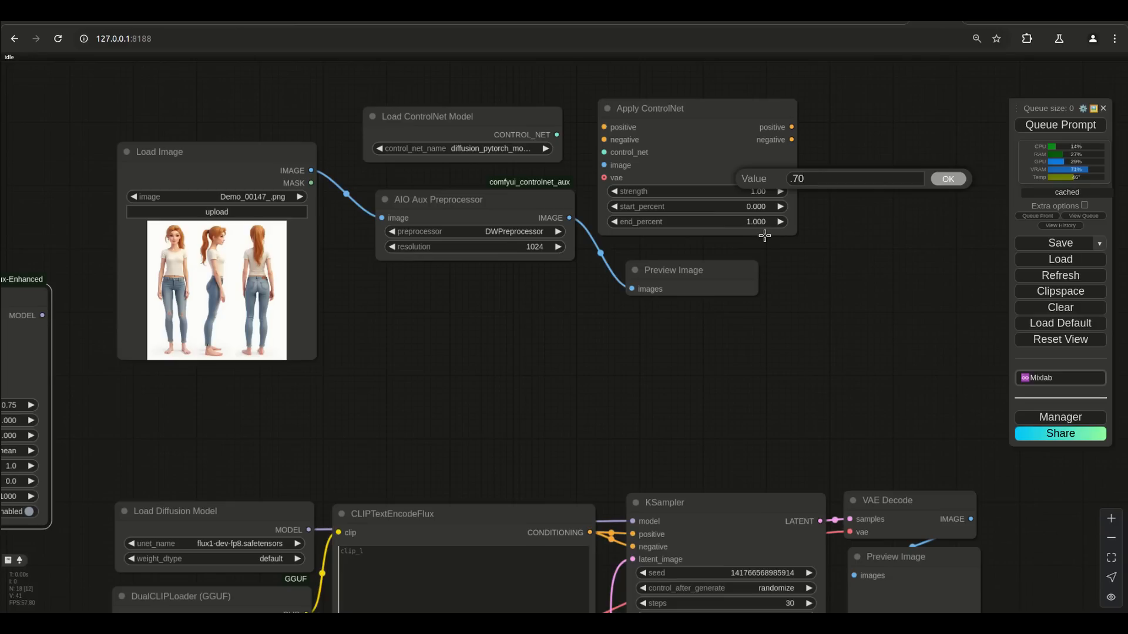
pyautogui.press('Return')
pyautogui.moveTo(314, 429); pyautogui.dragTo(492, 427)
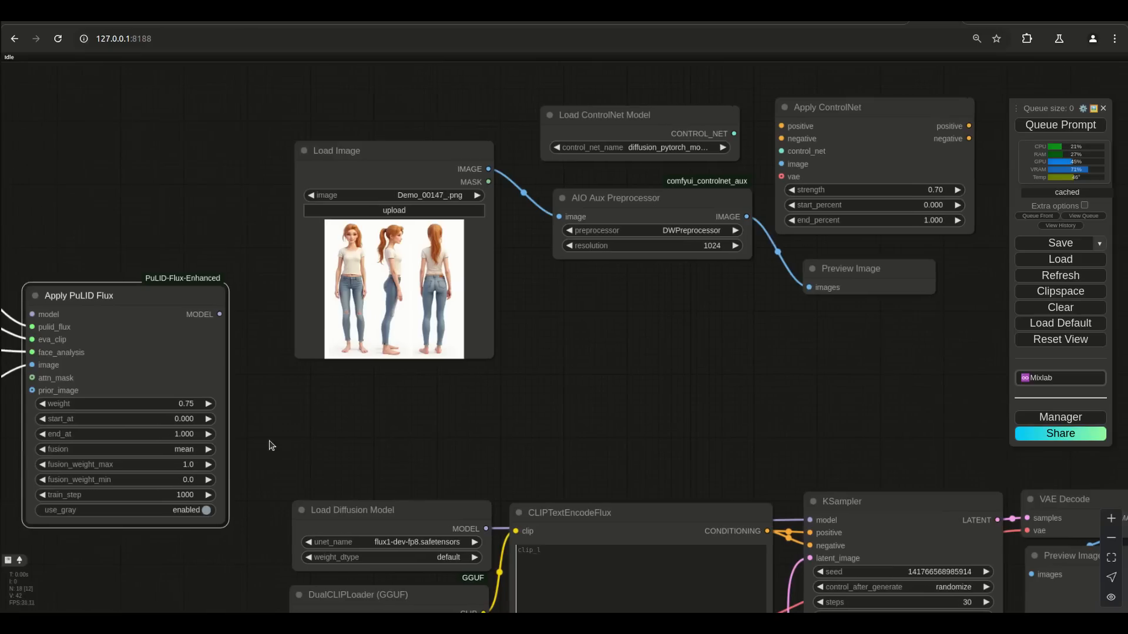
pyautogui.click(185, 404)
pyautogui.write('.7')
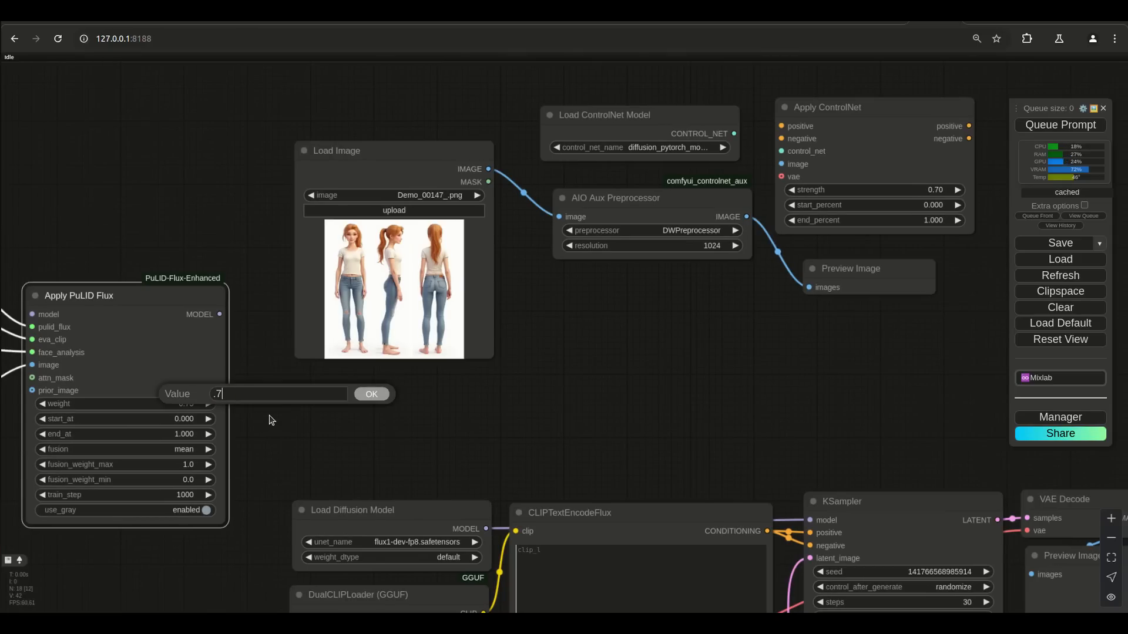
pyautogui.press('Return')
# - Examine the whole workflow layout, then the PuLID loader nodes, portrait reference and Apply PuLID Flux settings
pyautogui.moveTo(671, 328); pyautogui.dragTo(619, 323)
pyautogui.scroll(-4, 524, 378)
pyautogui.moveTo(547, 397); pyautogui.dragTo(640, 268)
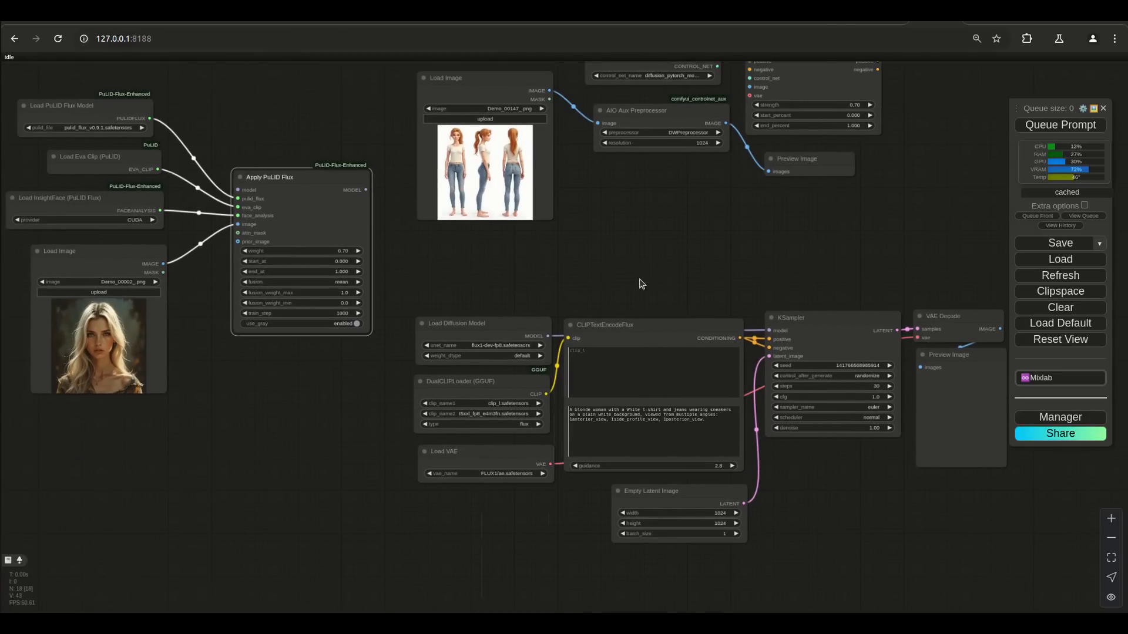
pyautogui.moveTo(642, 284); pyautogui.dragTo(587, 312)
pyautogui.scroll(-1, 587, 312)
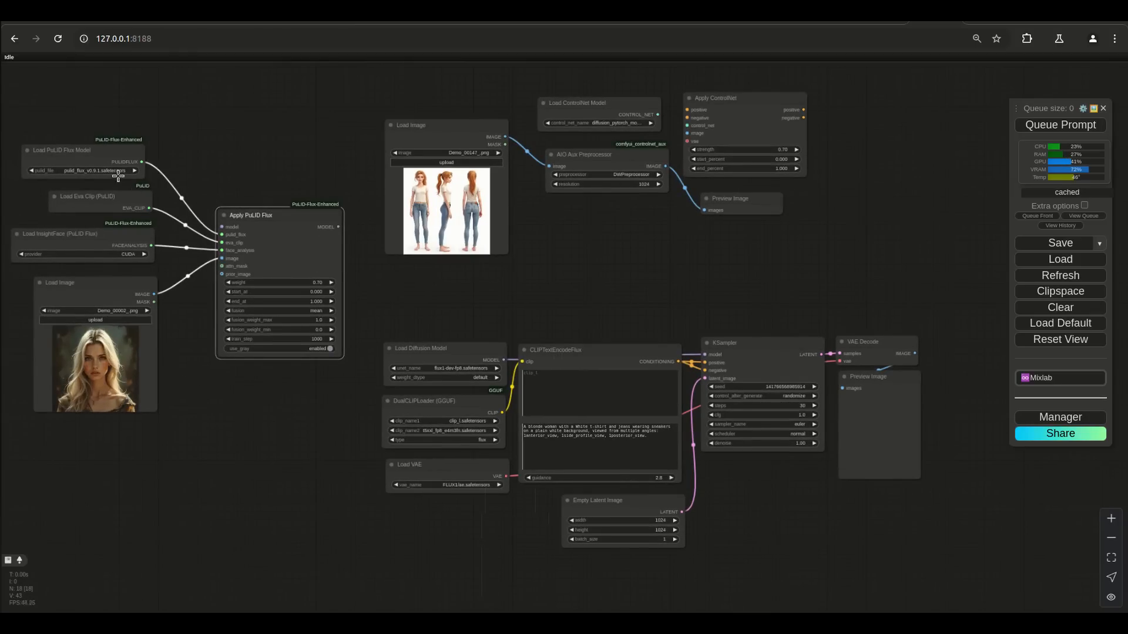
pyautogui.click(126, 146)
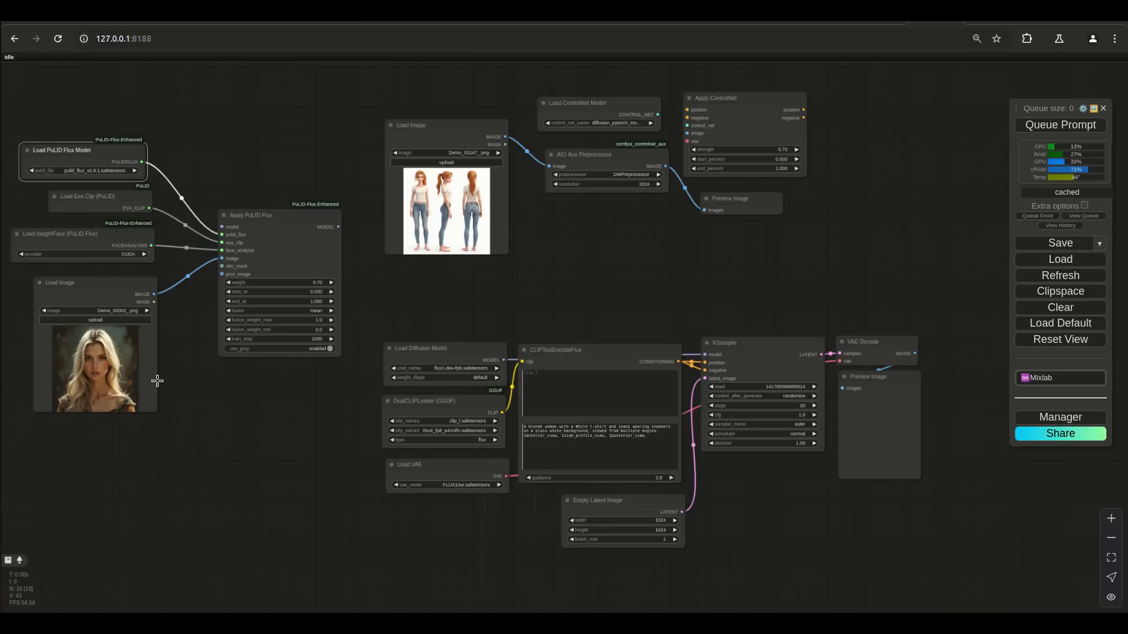
pyautogui.scroll(8, 165, 391)
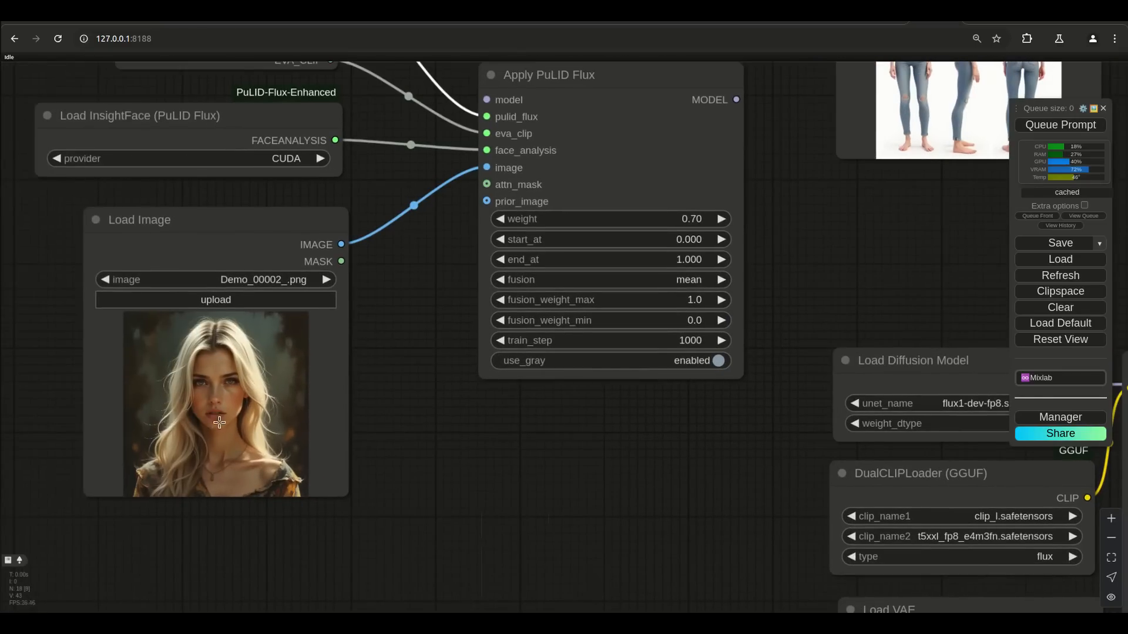
pyautogui.moveTo(545, 478); pyautogui.dragTo(350, 527)
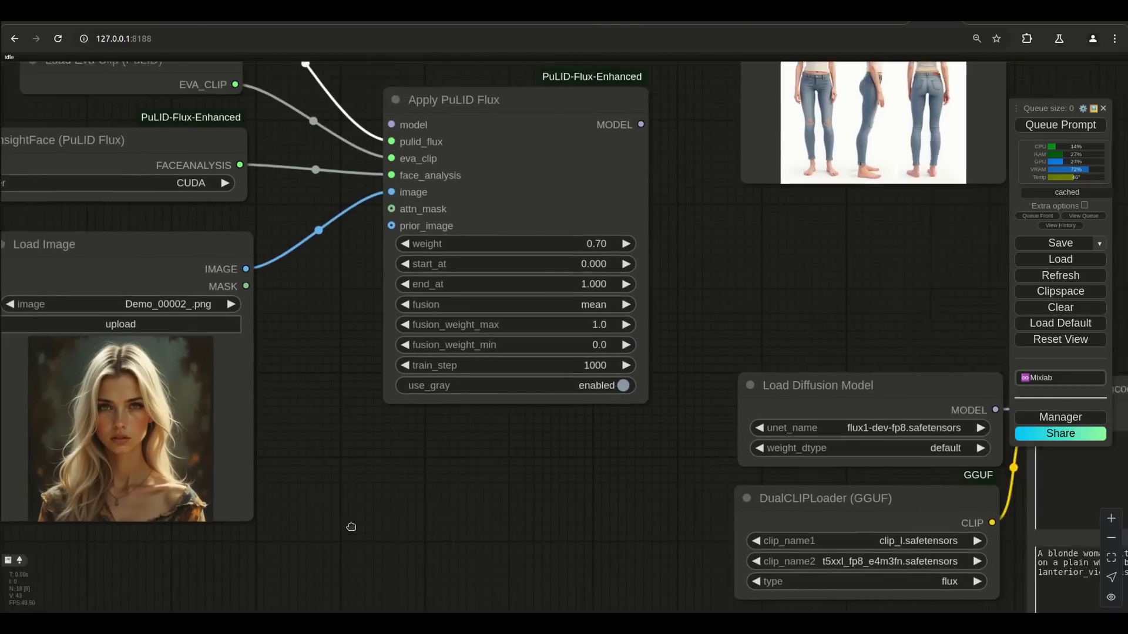
pyautogui.moveTo(603, 317); pyautogui.dragTo(435, 423)
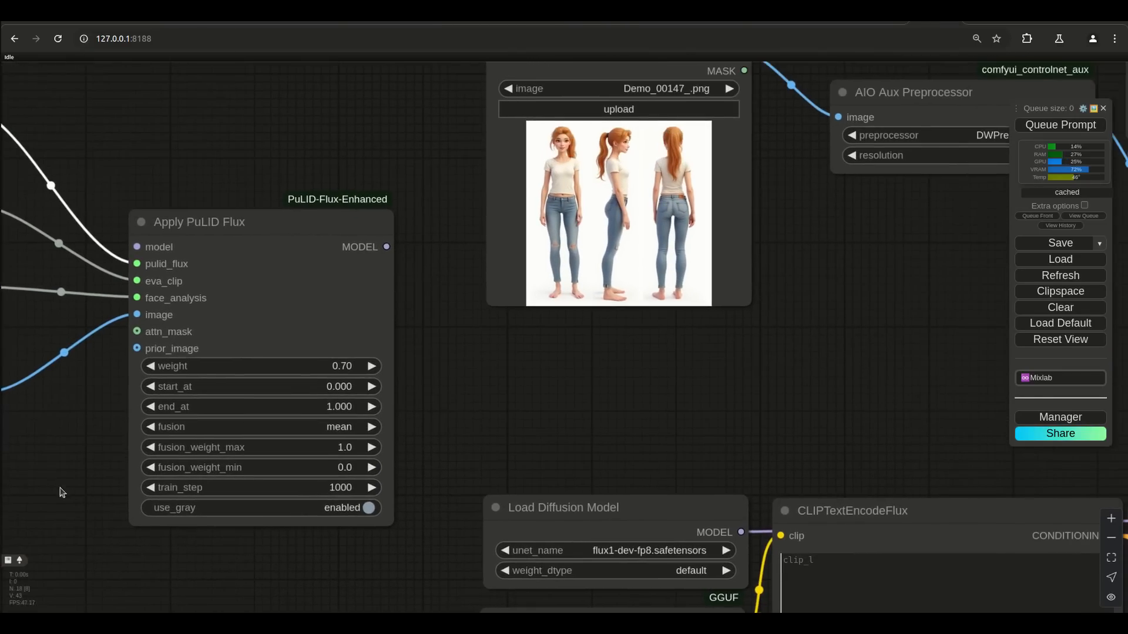
# - Connect Apply PuLID Flux's MODEL output to the KSampler and its model input to Load Diffusion Model, moved above Load PuLID Flux Model
pyautogui.scroll(-5, 536, 438)
pyautogui.moveTo(471, 310); pyautogui.dragTo(960, 476)
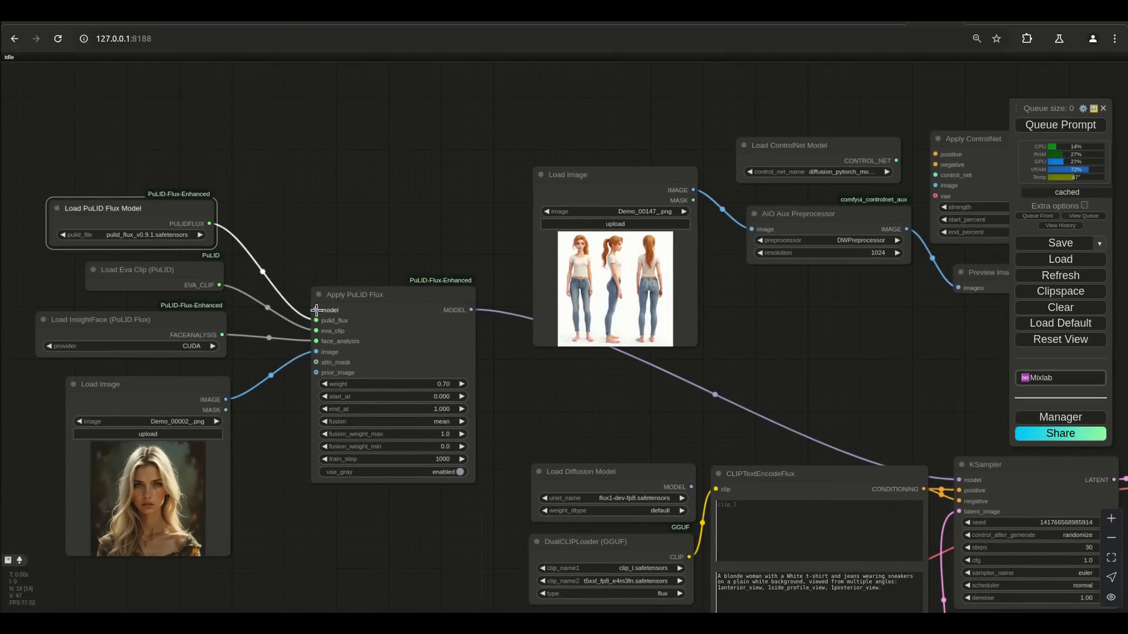
pyautogui.moveTo(642, 473); pyautogui.dragTo(281, 106)
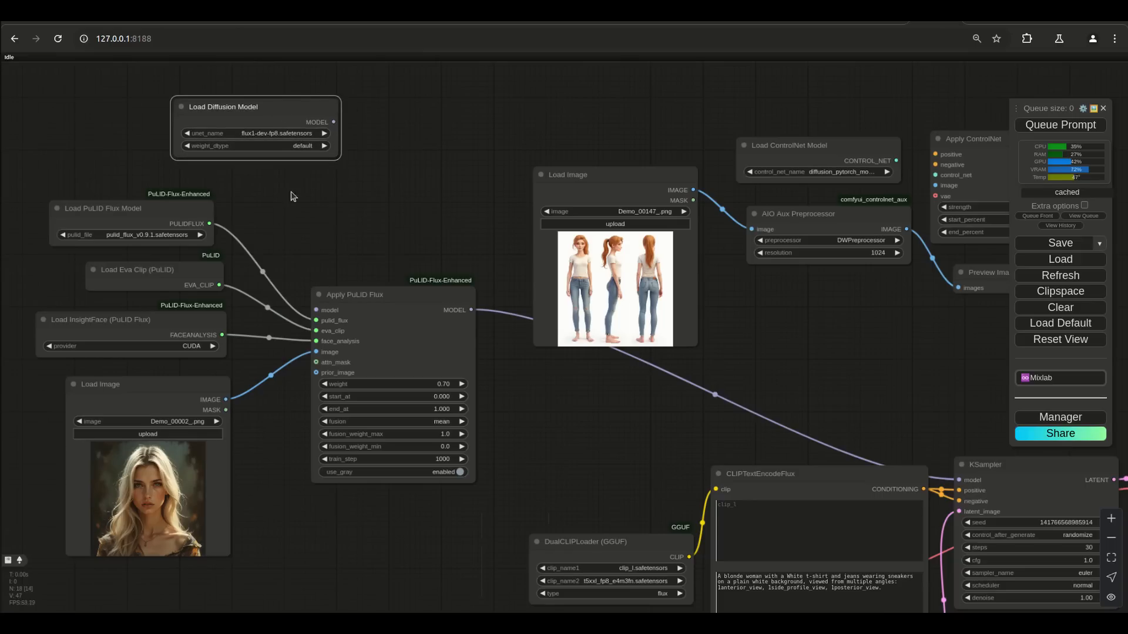
pyautogui.moveTo(316, 310); pyautogui.dragTo(338, 128)
pyautogui.moveTo(219, 117); pyautogui.dragTo(104, 134)
pyautogui.moveTo(368, 220); pyautogui.dragTo(316, 138)
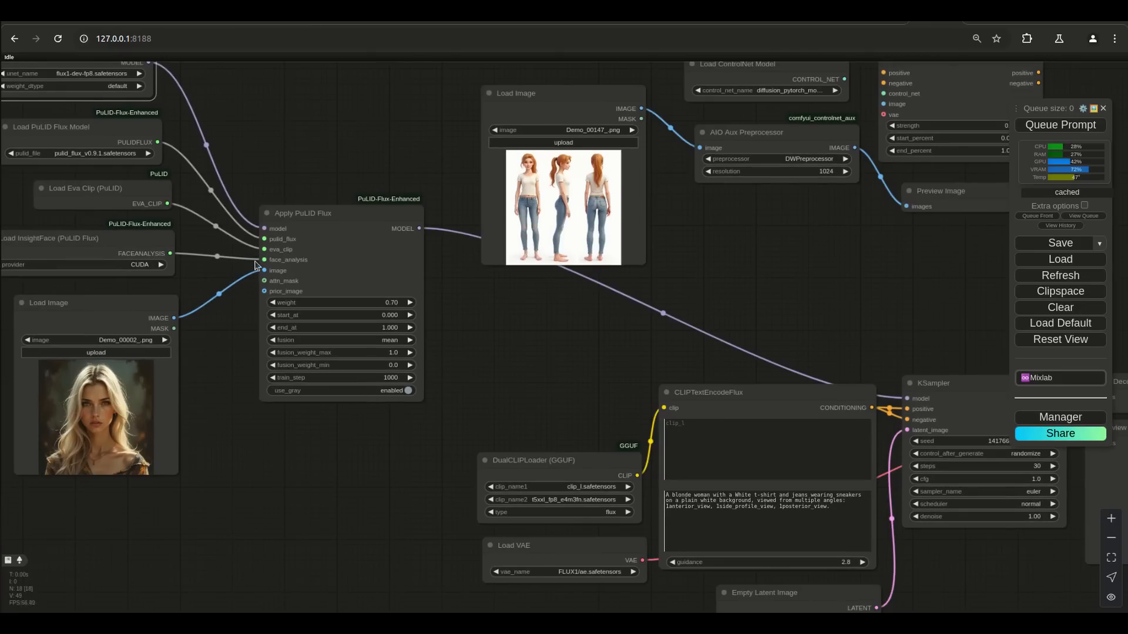
# - Move the three-view reference Load Image node up to line up with the Load ControlNet Model node
pyautogui.moveTo(248, 458); pyautogui.dragTo(299, 531)
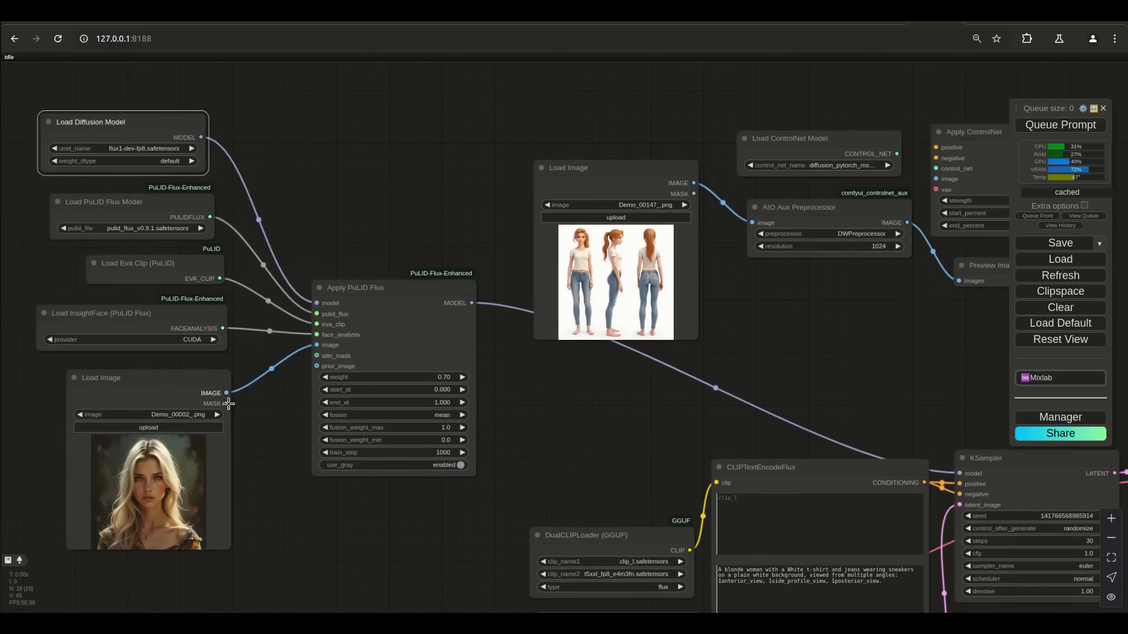
pyautogui.moveTo(550, 453); pyautogui.dragTo(476, 403)
pyautogui.moveTo(462, 149); pyautogui.dragTo(483, 97)
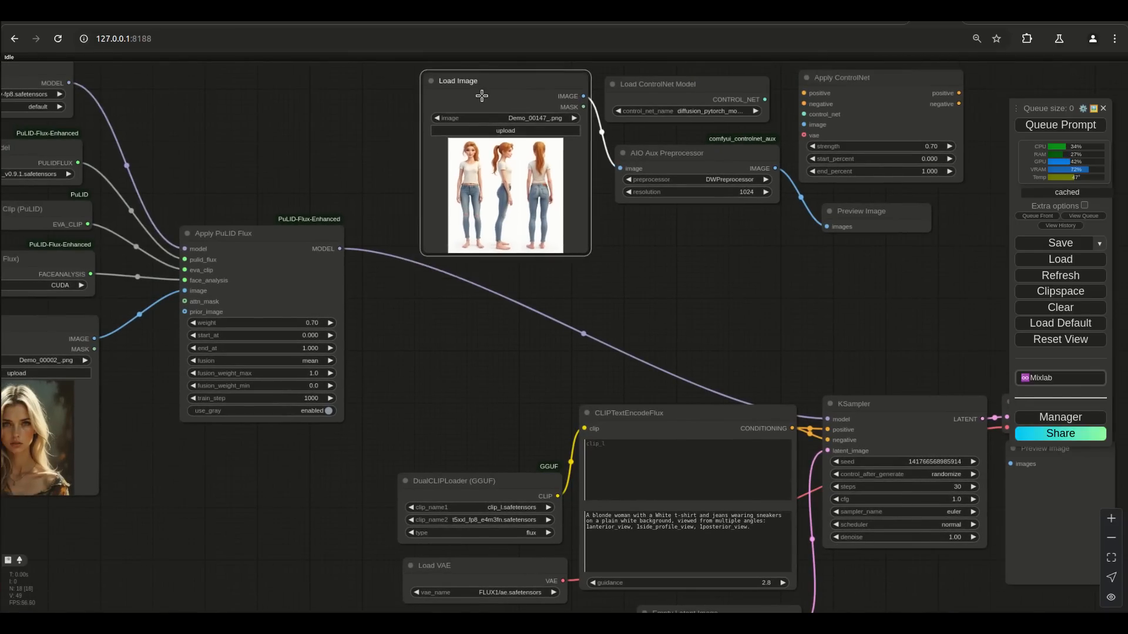
pyautogui.moveTo(454, 320); pyautogui.dragTo(446, 344)
pyautogui.scroll(-3, 443, 428)
pyautogui.moveTo(440, 429); pyautogui.dragTo(417, 360)
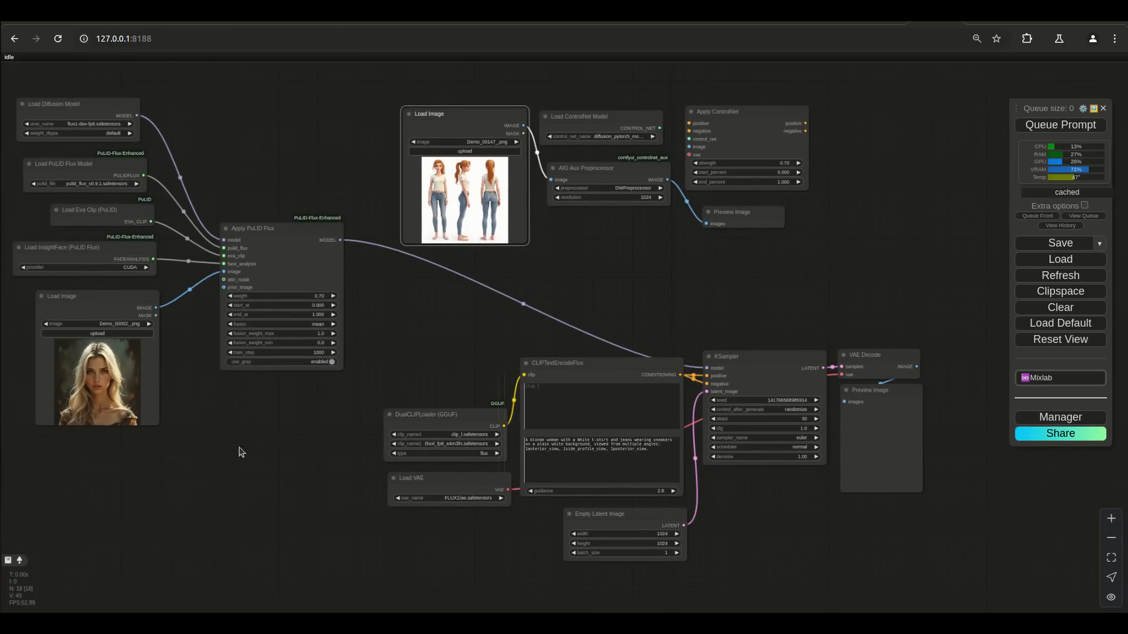
pyautogui.moveTo(227, 468); pyautogui.dragTo(253, 506)
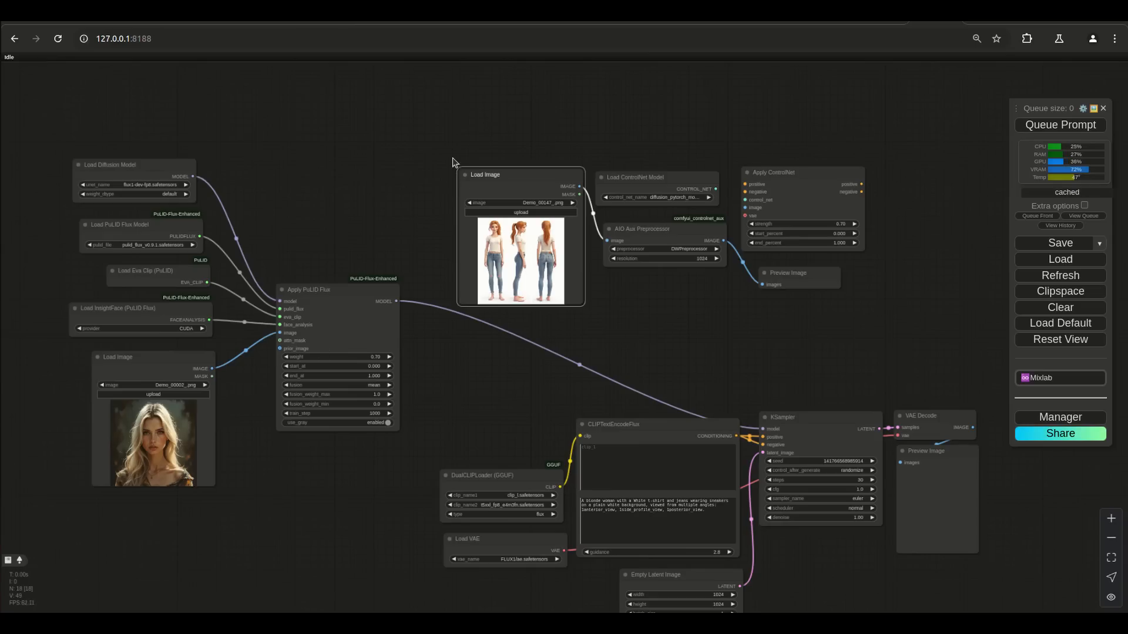
# - Bypass the whole ControlNet group, from its Load Image node to its Preview Image, and queue the prompt
pyautogui.moveTo(455, 211); pyautogui.dragTo(973, 337)
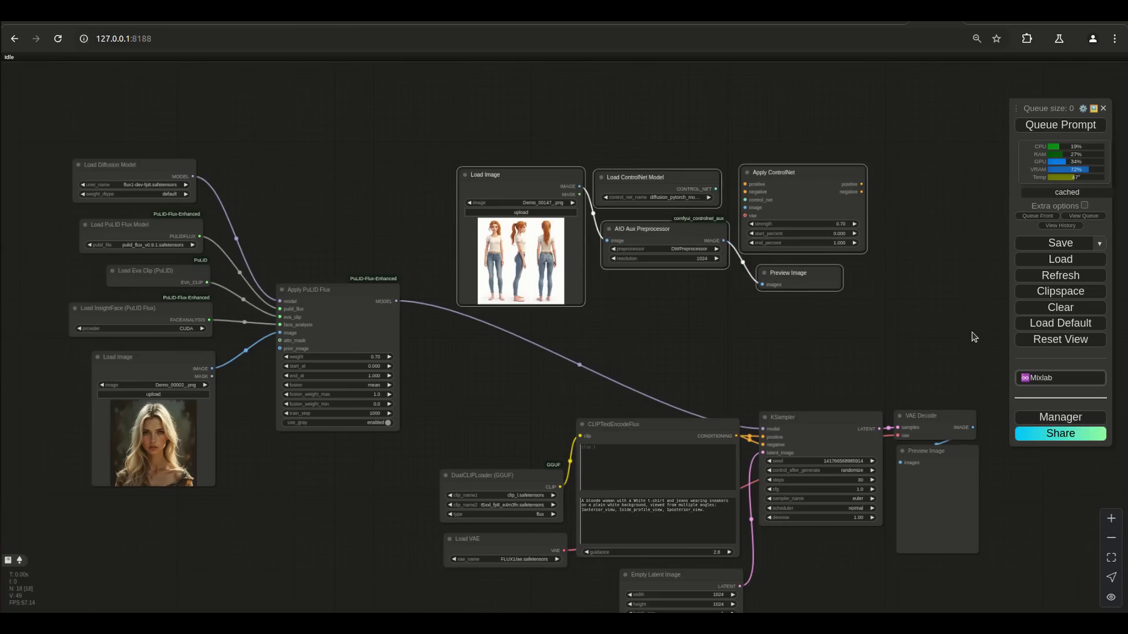
pyautogui.hotkey('ctrl', 'b')
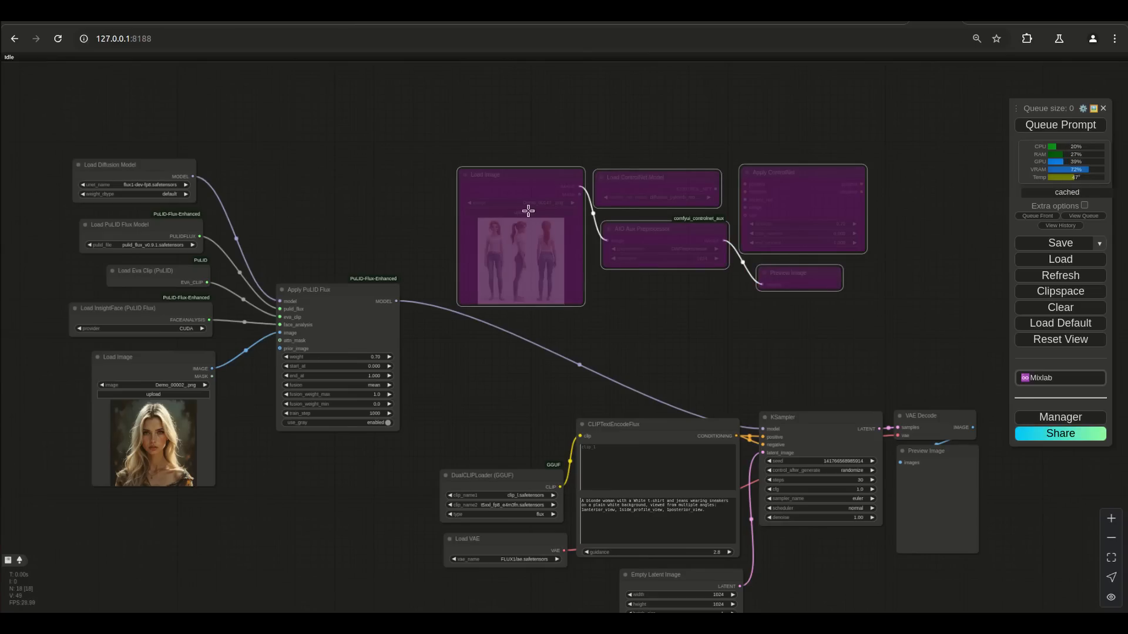
pyautogui.click(1042, 125)
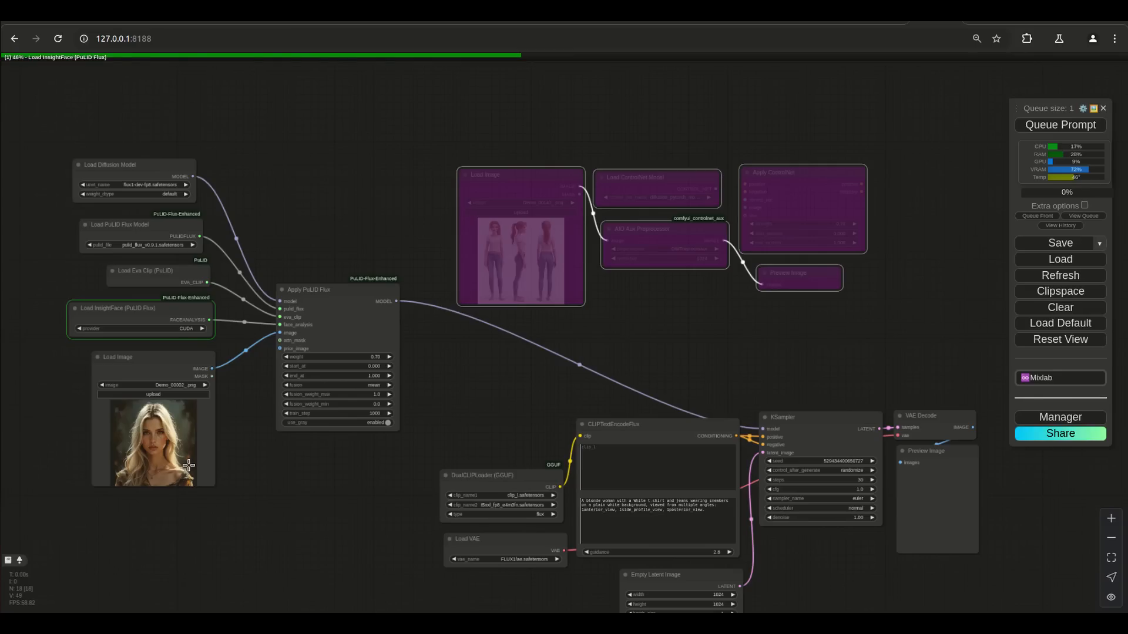
# - Inspect the portrait reference and compare its face with the generated front, side and back views in the Preview Image node
pyautogui.scroll(8, 179, 466)
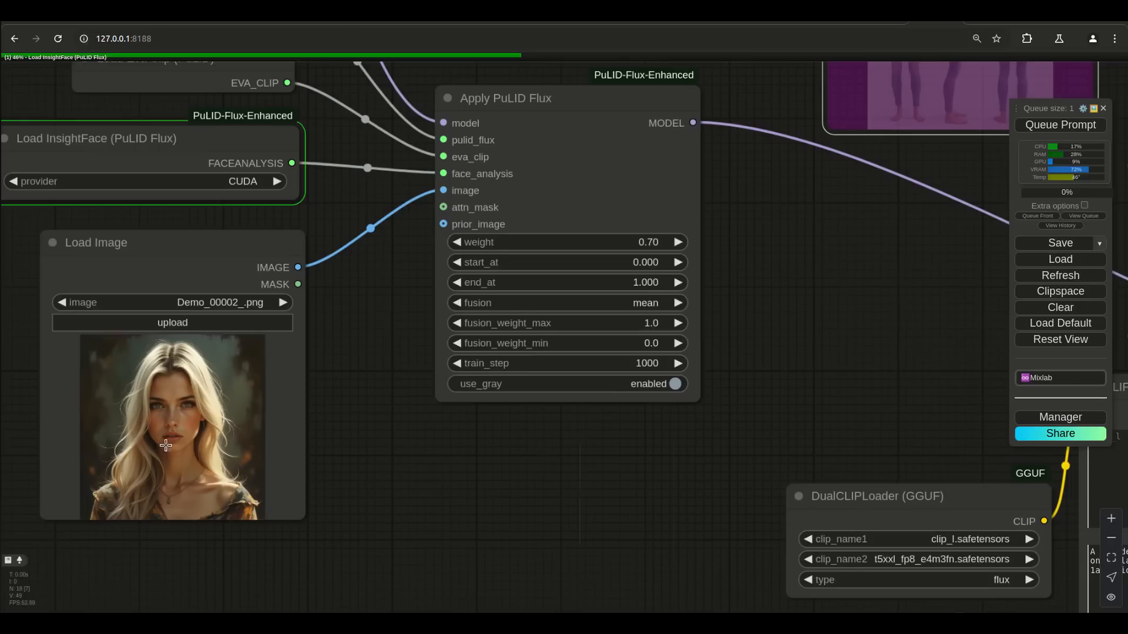
pyautogui.scroll(-5, 166, 446)
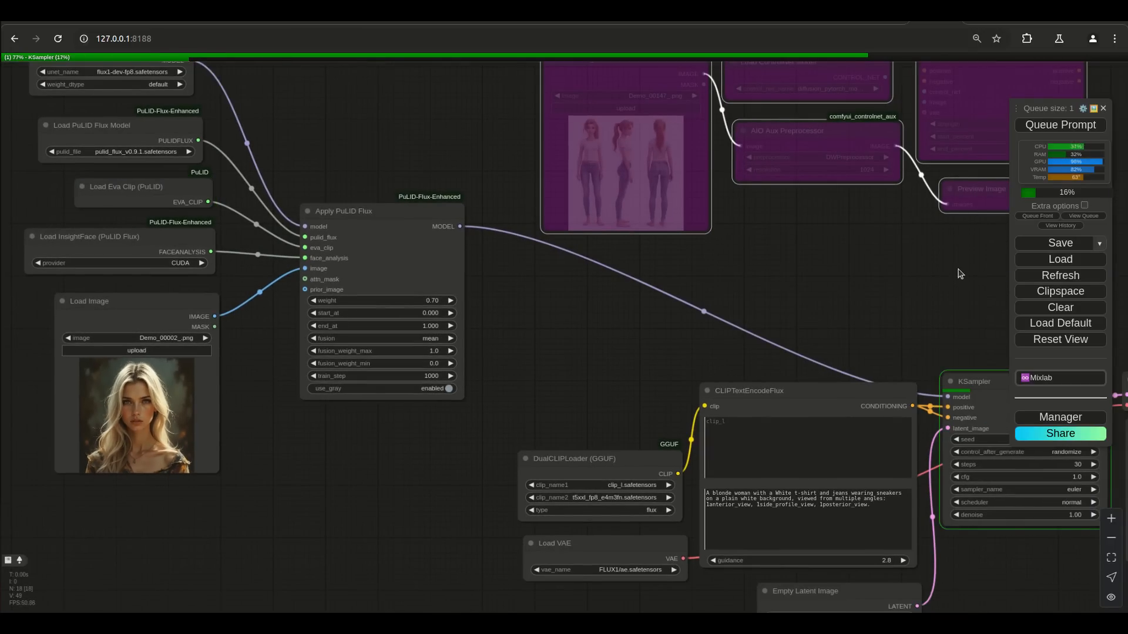
pyautogui.moveTo(958, 271); pyautogui.dragTo(642, 162)
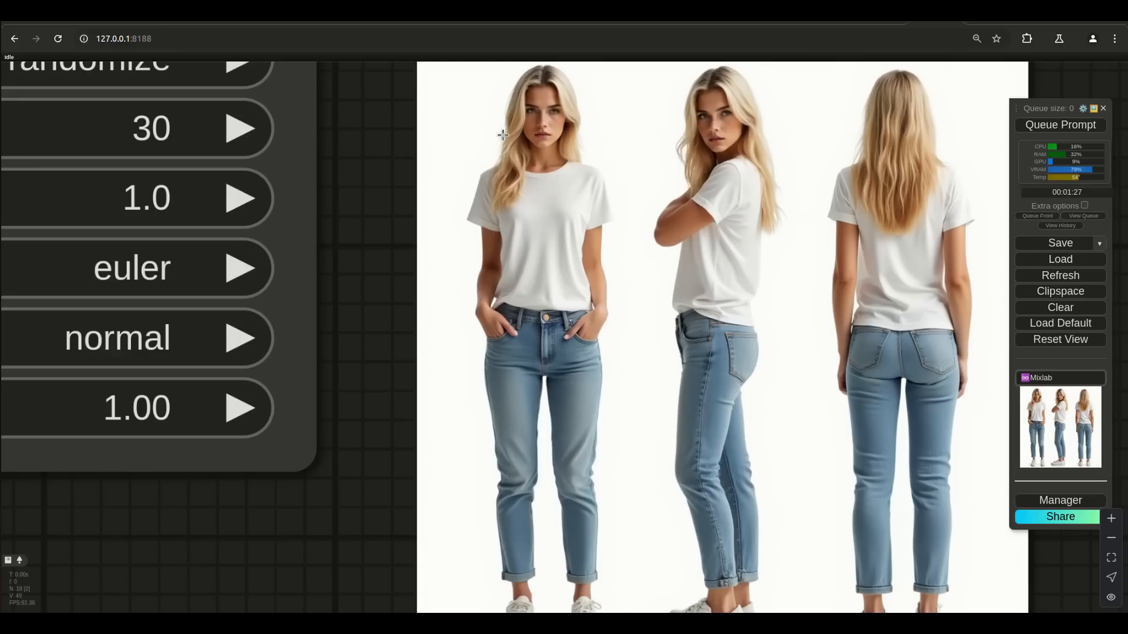
pyautogui.scroll(-6, 383, 469)
pyautogui.scroll(-5, 383, 469)
pyautogui.moveTo(352, 550); pyautogui.dragTo(738, 482)
pyautogui.scroll(-10, 720, 488)
pyautogui.scroll(-1, 211, 465)
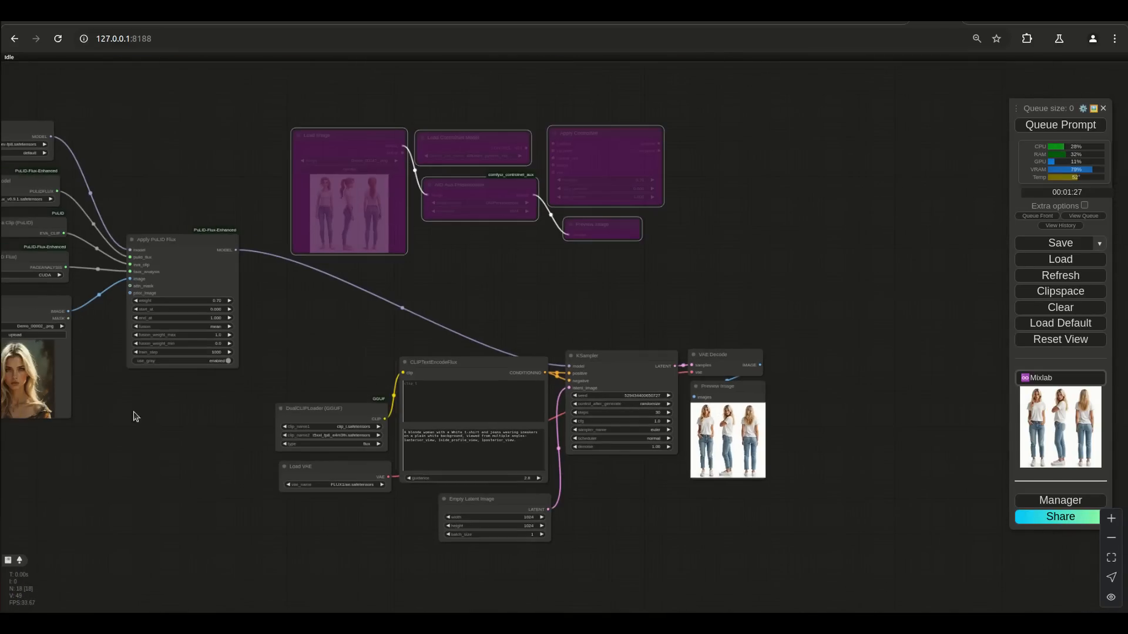
# - Move the portrait Load Image node beside the generated image's Preview Image node and enlarge that preview to compare the faces
pyautogui.moveTo(80, 336); pyautogui.dragTo(434, 326)
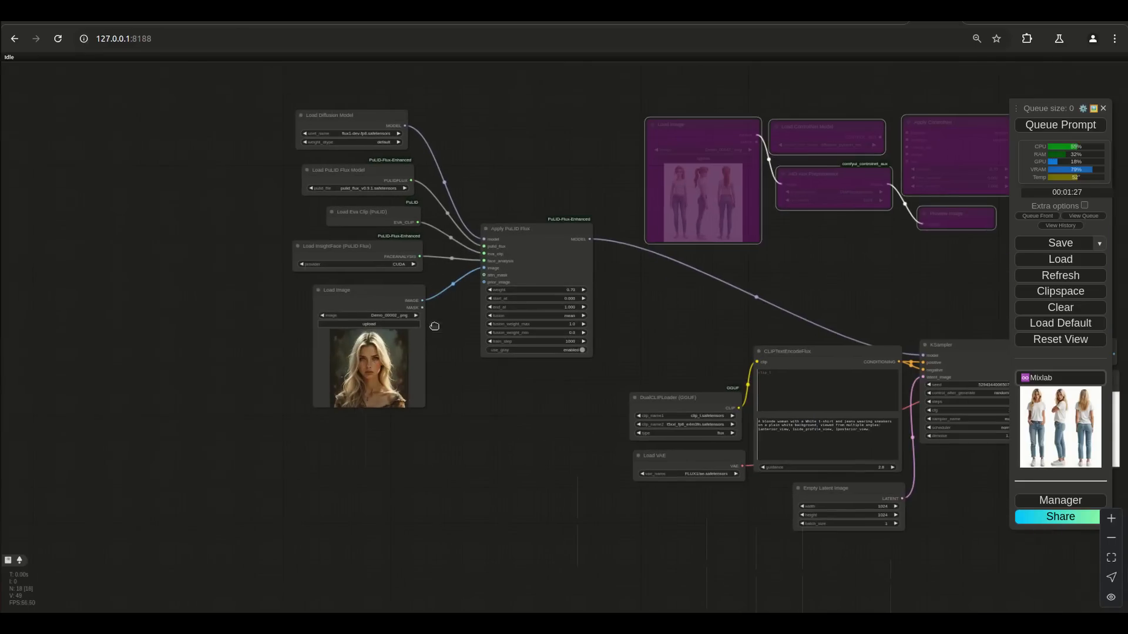
pyautogui.moveTo(360, 294); pyautogui.dragTo(995, 515)
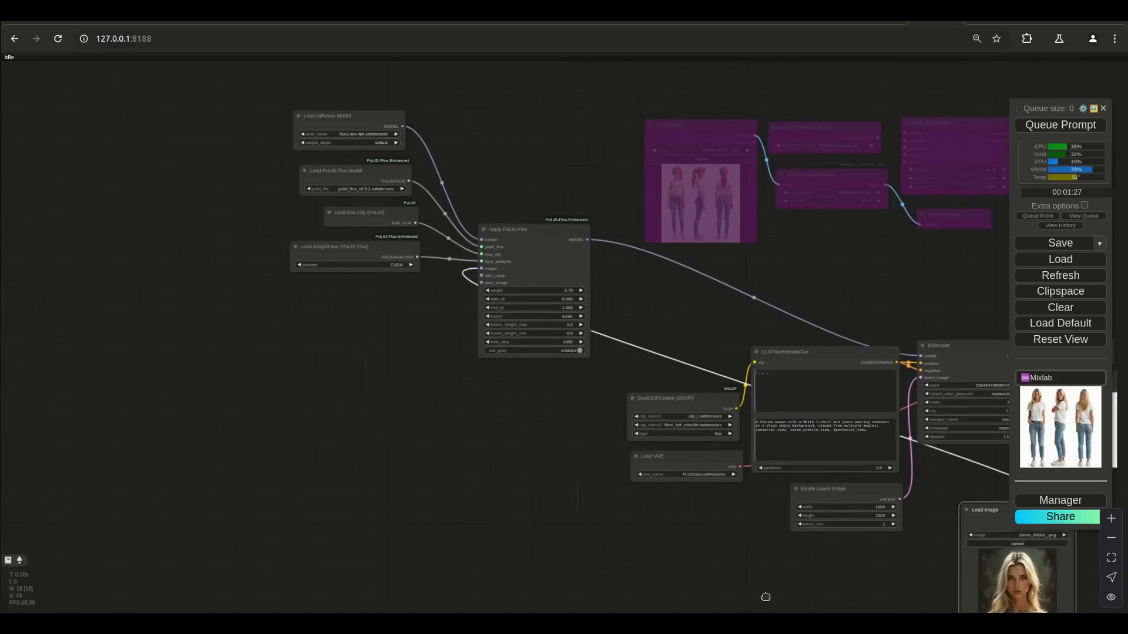
pyautogui.moveTo(765, 597); pyautogui.dragTo(516, 554)
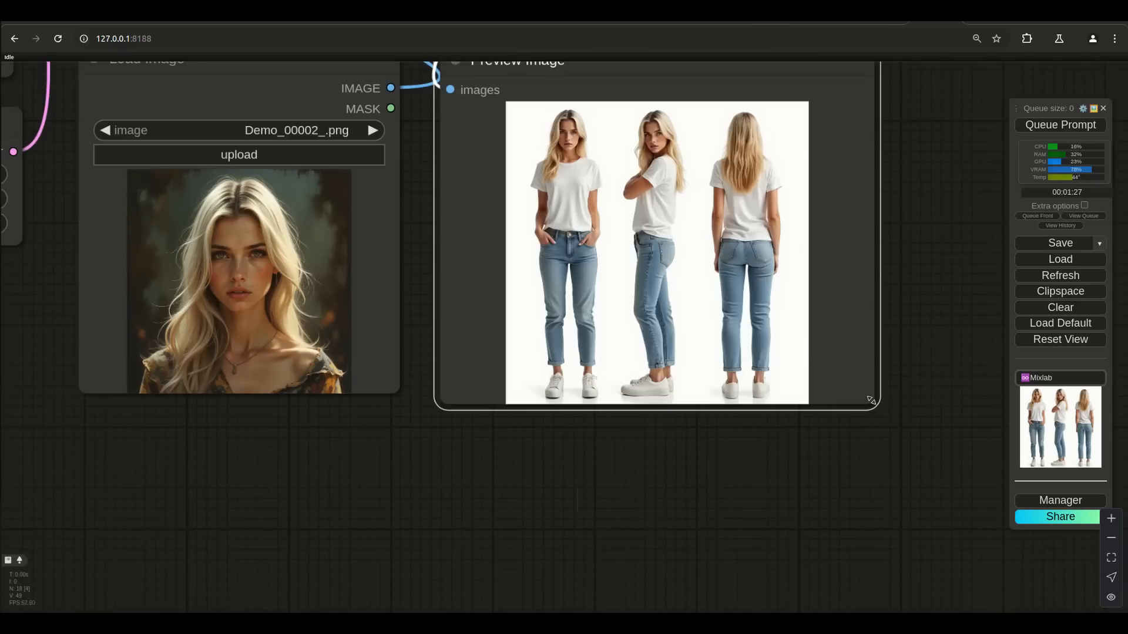
pyautogui.moveTo(871, 401); pyautogui.dragTo(980, 611)
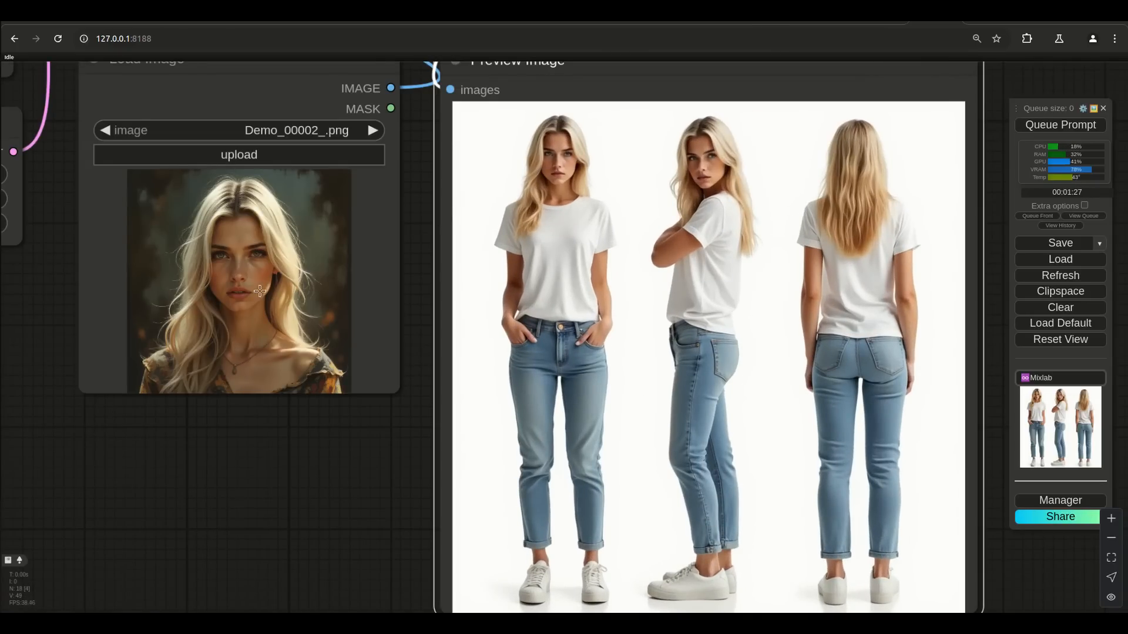
pyautogui.scroll(5, 370, 328)
pyautogui.moveTo(440, 192); pyautogui.dragTo(441, 290)
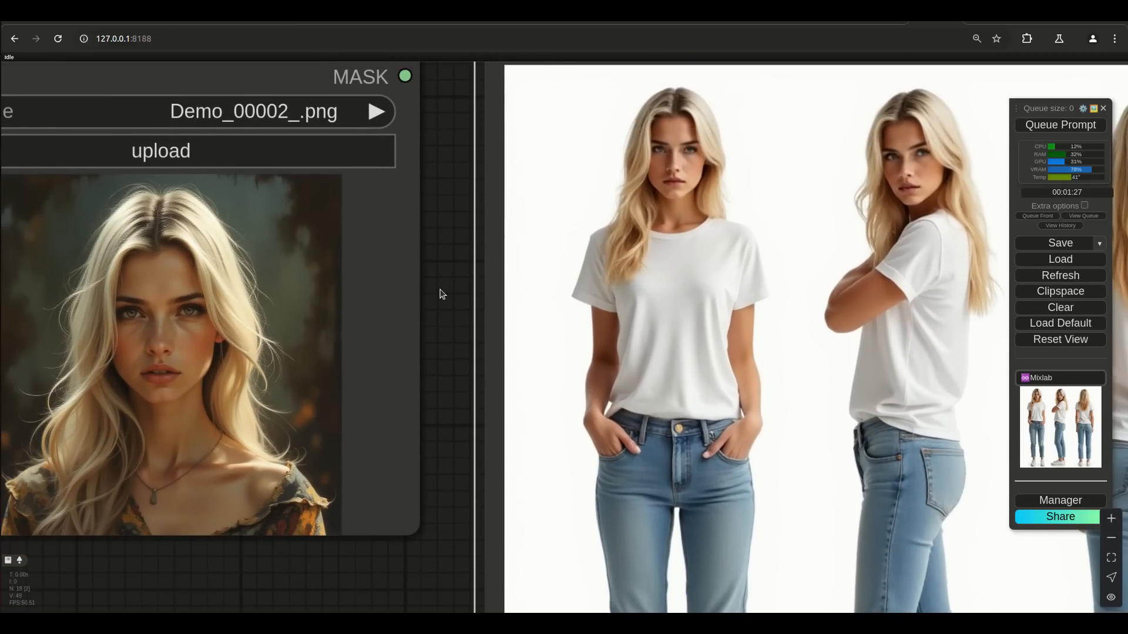
# - Re-enable the bypassed ControlNet group, from its Load Image node to its Preview Image
pyautogui.scroll(-4, 441, 294)
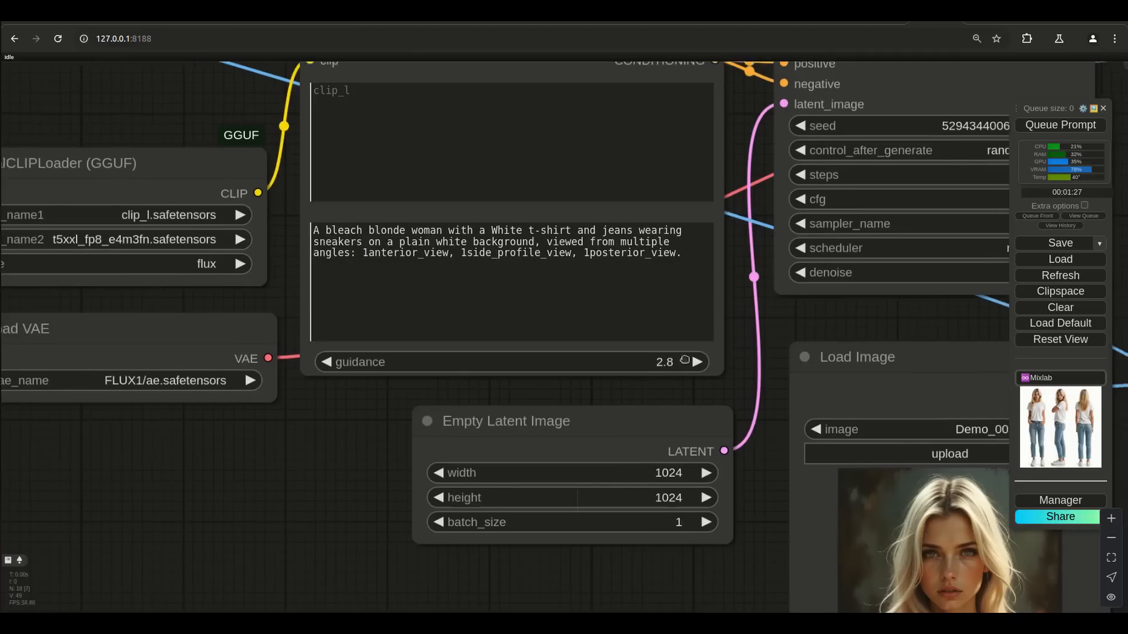
pyautogui.scroll(-3, 667, 376)
pyautogui.scroll(-6, 666, 377)
pyautogui.moveTo(867, 389); pyautogui.dragTo(881, 380)
pyautogui.moveTo(662, 199); pyautogui.dragTo(667, 344)
pyautogui.hotkey('ctrl', 'b')
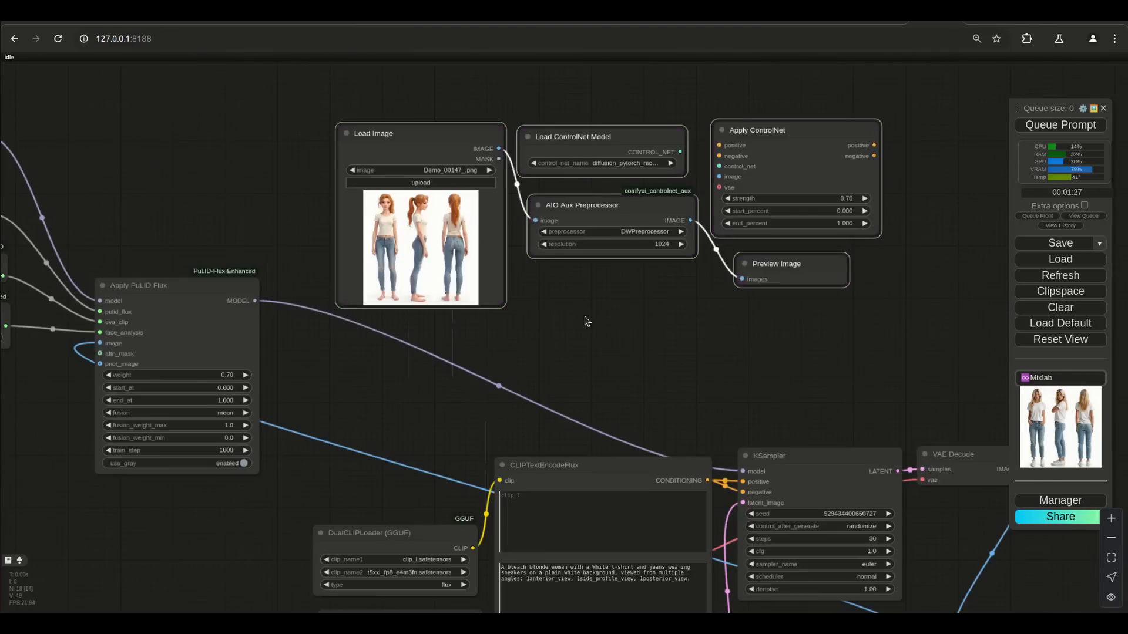
# - Bypass all the PuLID and base Flux workflow nodes, leaving only the ControlNet group active
pyautogui.moveTo(670, 258); pyautogui.dragTo(876, 67)
pyautogui.scroll(-3, 806, 171)
pyautogui.moveTo(805, 181); pyautogui.dragTo(458, 201)
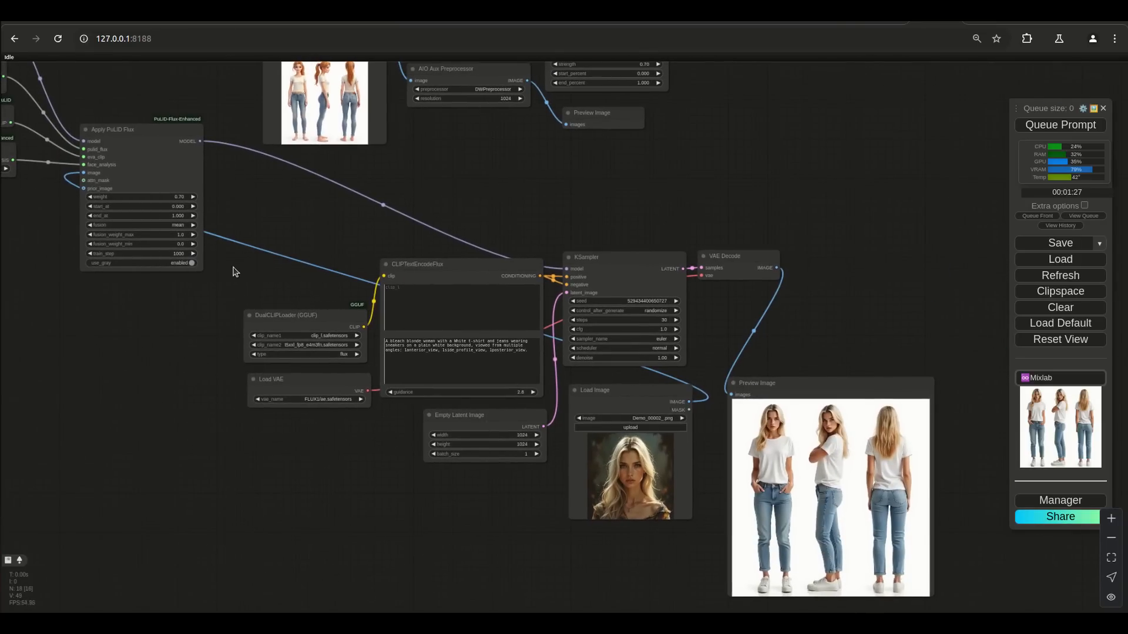
pyautogui.moveTo(211, 239); pyautogui.dragTo(861, 541)
pyautogui.moveTo(139, 335); pyautogui.dragTo(389, 539)
pyautogui.moveTo(138, 167); pyautogui.dragTo(447, 497)
pyautogui.moveTo(448, 497); pyautogui.dragTo(325, 354)
pyautogui.hotkey('ctrl', 'b')
pyautogui.click(466, 284)
# - Queue the prompt so that only the DWPreprocessor pose preview of the three-view reference is generated
pyautogui.moveTo(771, 278); pyautogui.dragTo(723, 324)
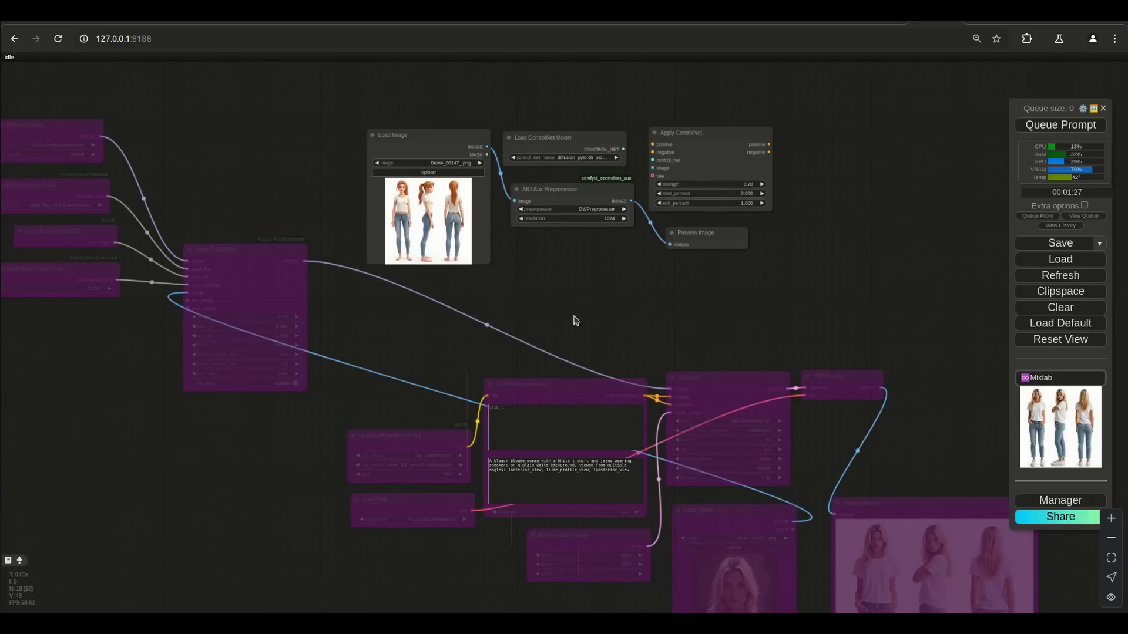
pyautogui.scroll(3, 313, 202)
pyautogui.scroll(1, 305, 244)
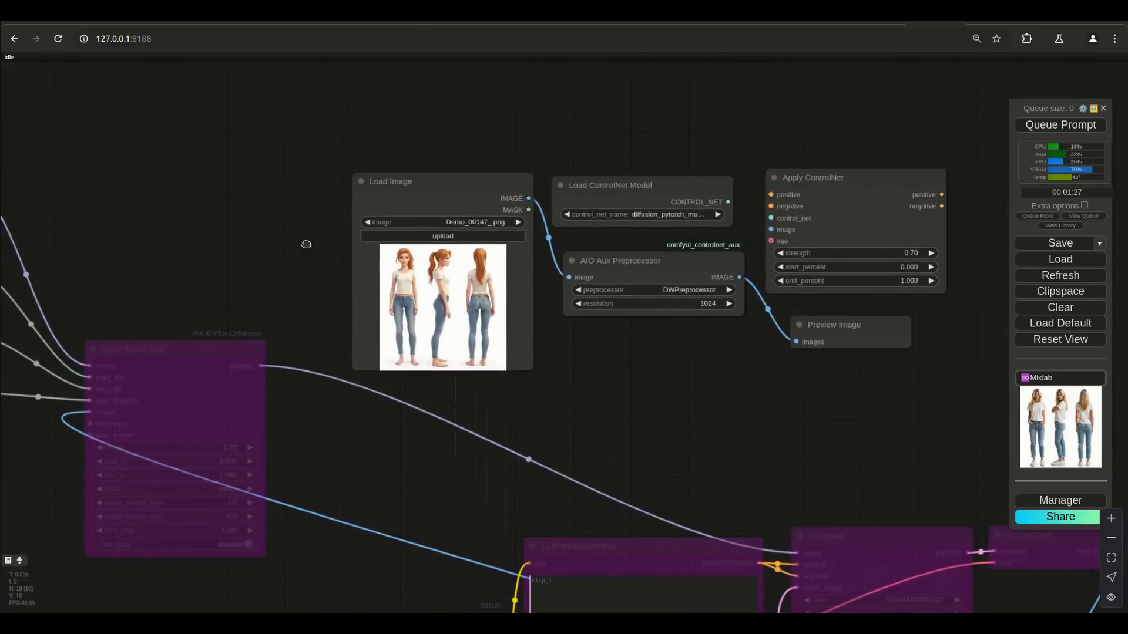
pyautogui.scroll(3, 307, 247)
pyautogui.moveTo(307, 247); pyautogui.dragTo(193, 233)
pyautogui.moveTo(681, 390); pyautogui.dragTo(599, 393)
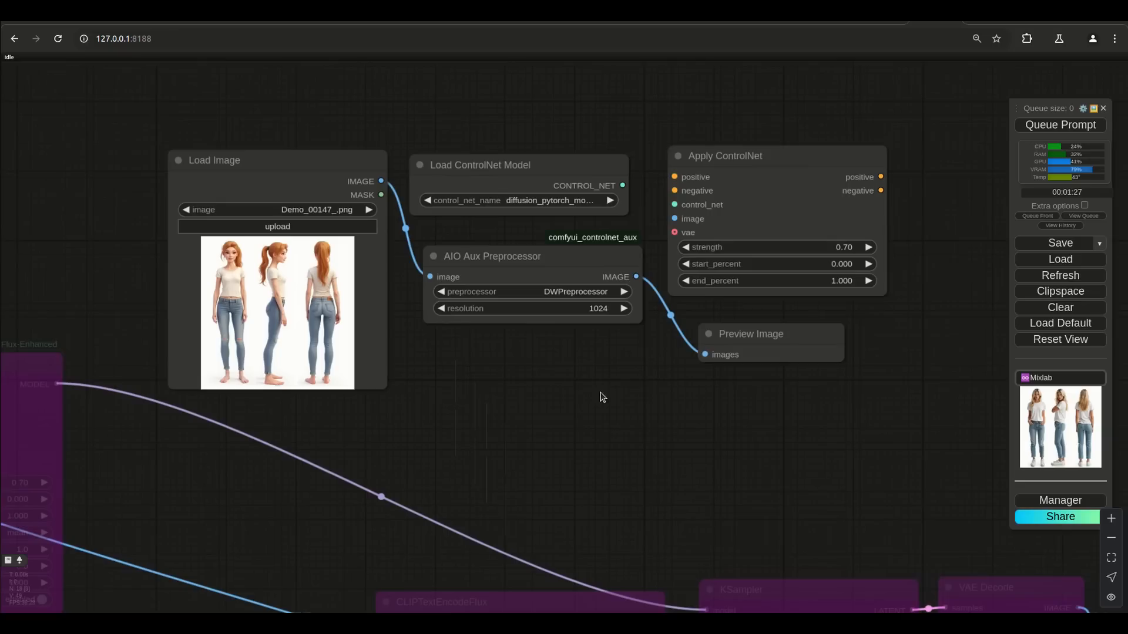
pyautogui.click(1040, 128)
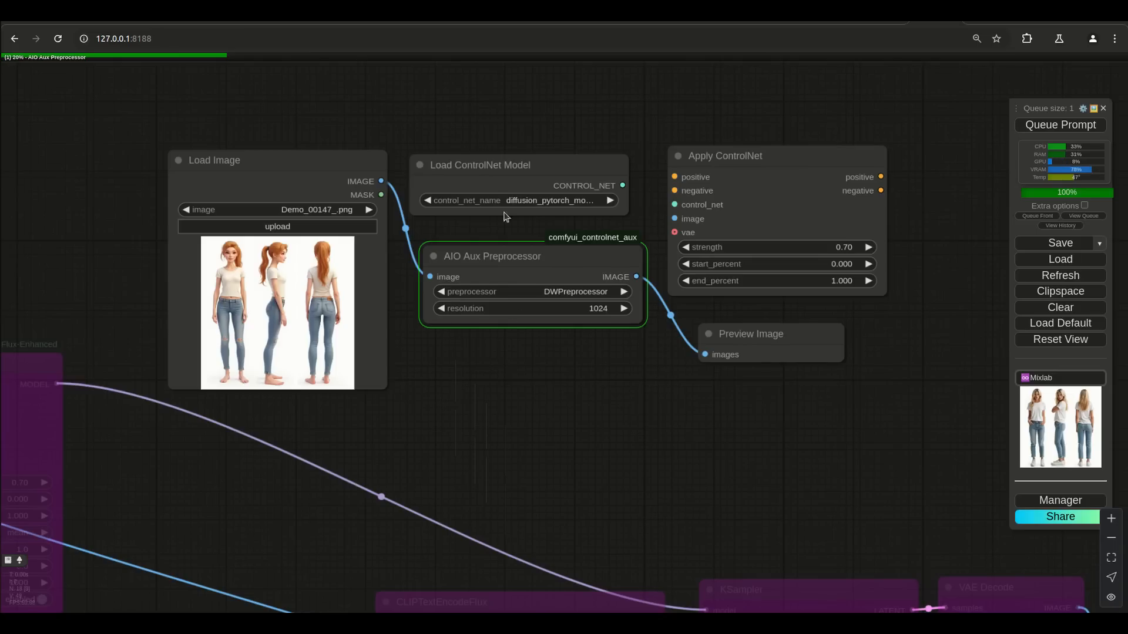
# - Connect Load ControlNet Model and the AIO Aux Preprocessor's IMAGE output to Apply ControlNet's control_net and image inputs, raising the model loader
pyautogui.moveTo(623, 186); pyautogui.dragTo(674, 204)
pyautogui.moveTo(508, 165); pyautogui.dragTo(476, 122)
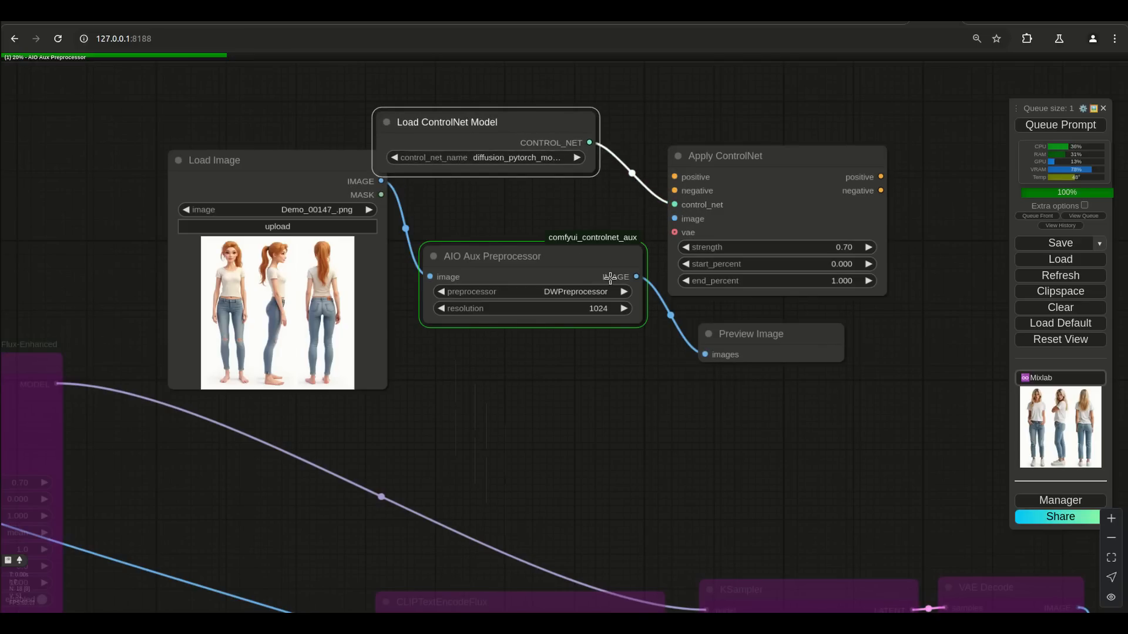
pyautogui.moveTo(636, 278); pyautogui.dragTo(675, 218)
pyautogui.moveTo(504, 389); pyautogui.dragTo(601, 274)
pyautogui.scroll(-5, 503, 375)
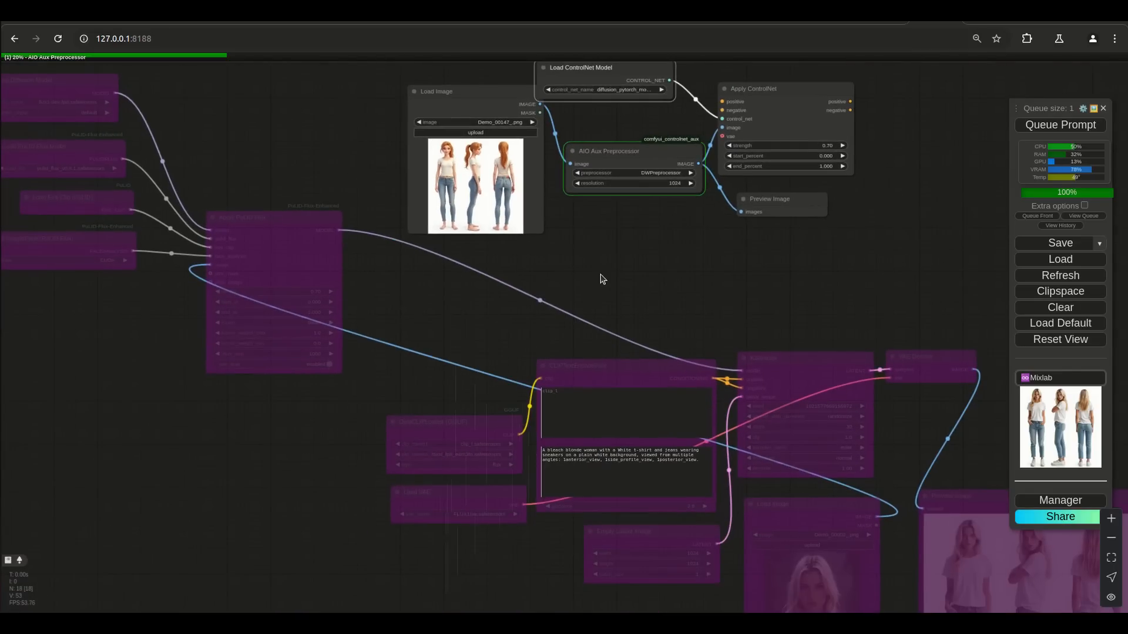
# - Place the pose Preview Image node below Apply ControlNet and the Load ControlNet Model node above the three-view Load Image node
pyautogui.moveTo(762, 282); pyautogui.dragTo(612, 351)
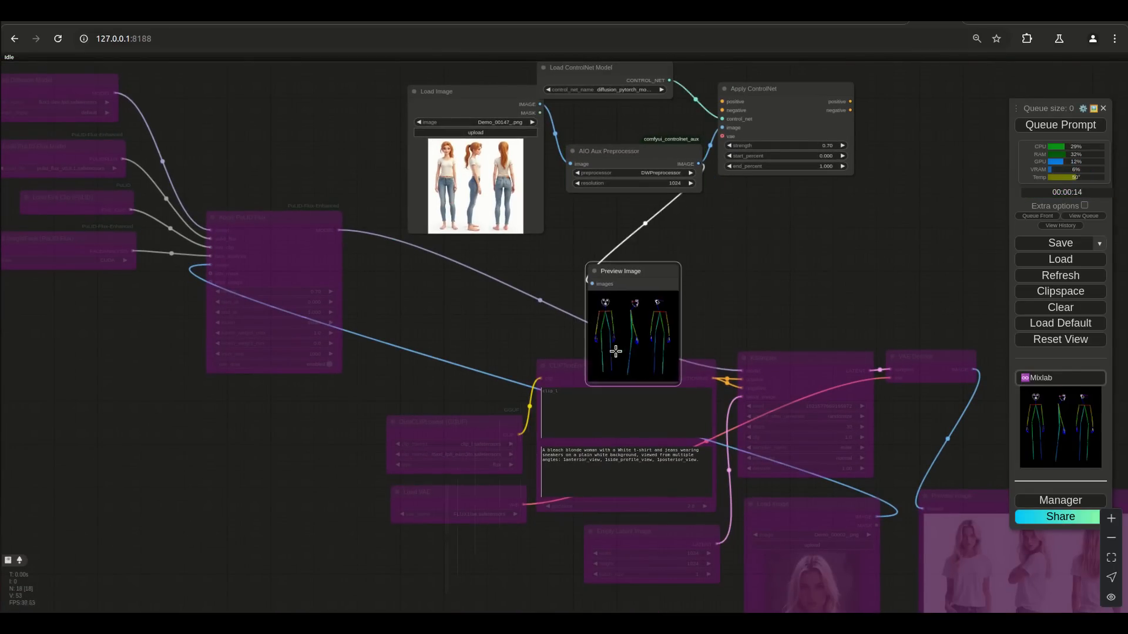
pyautogui.moveTo(617, 284); pyautogui.dragTo(783, 188)
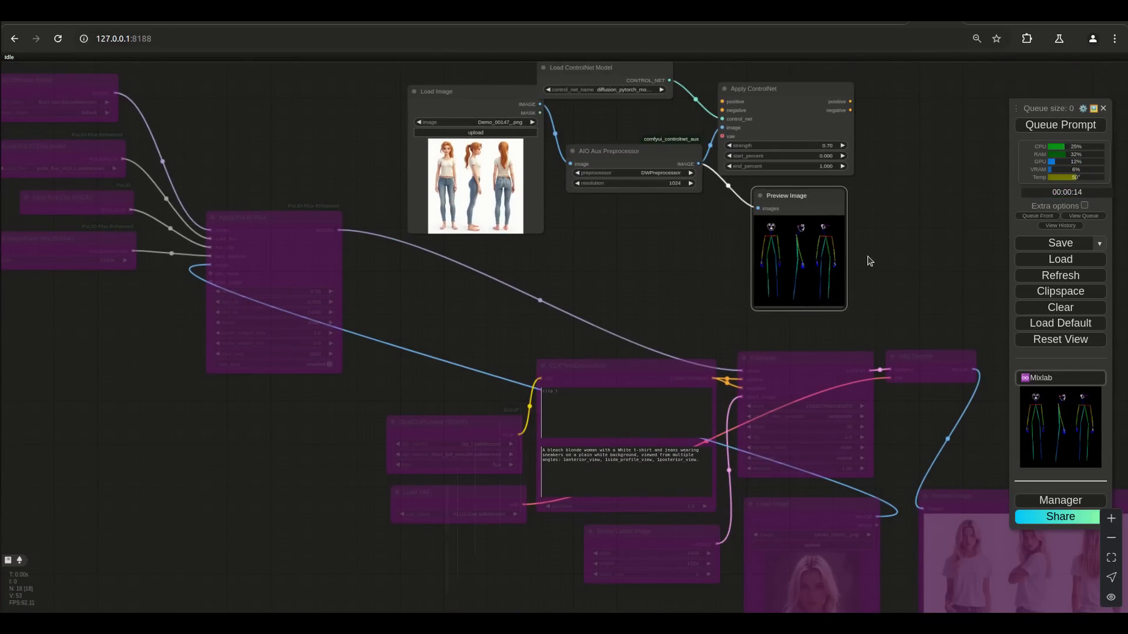
pyautogui.scroll(10, 868, 259)
pyautogui.scroll(-4, 353, 264)
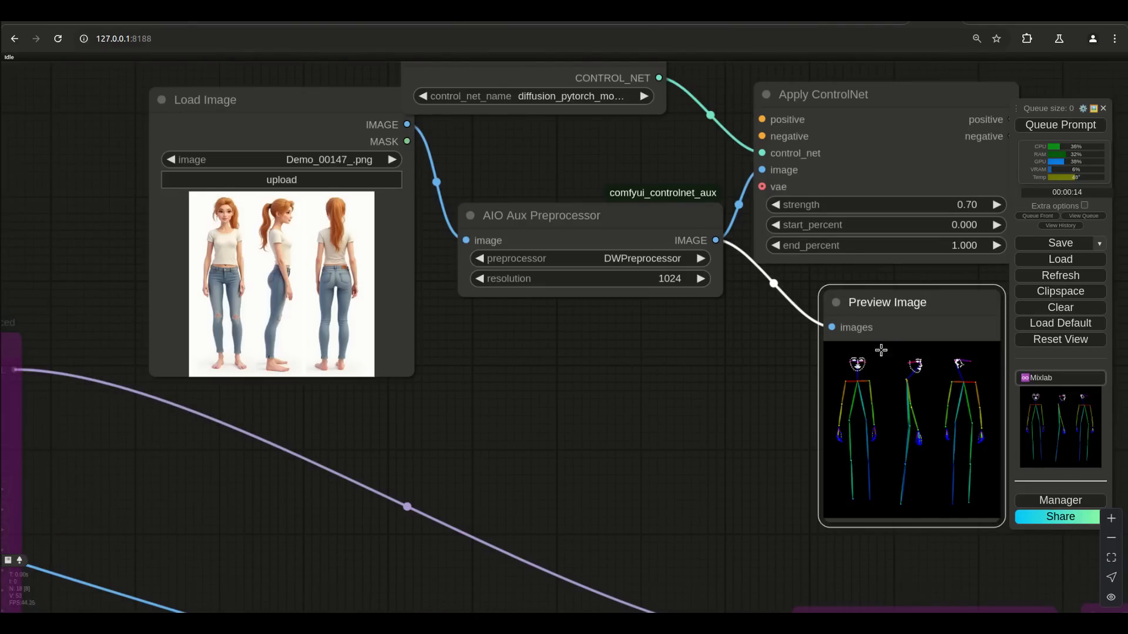
pyautogui.scroll(-6, 488, 229)
pyautogui.moveTo(515, 152); pyautogui.dragTo(343, 122)
pyautogui.moveTo(546, 405); pyautogui.dragTo(496, 368)
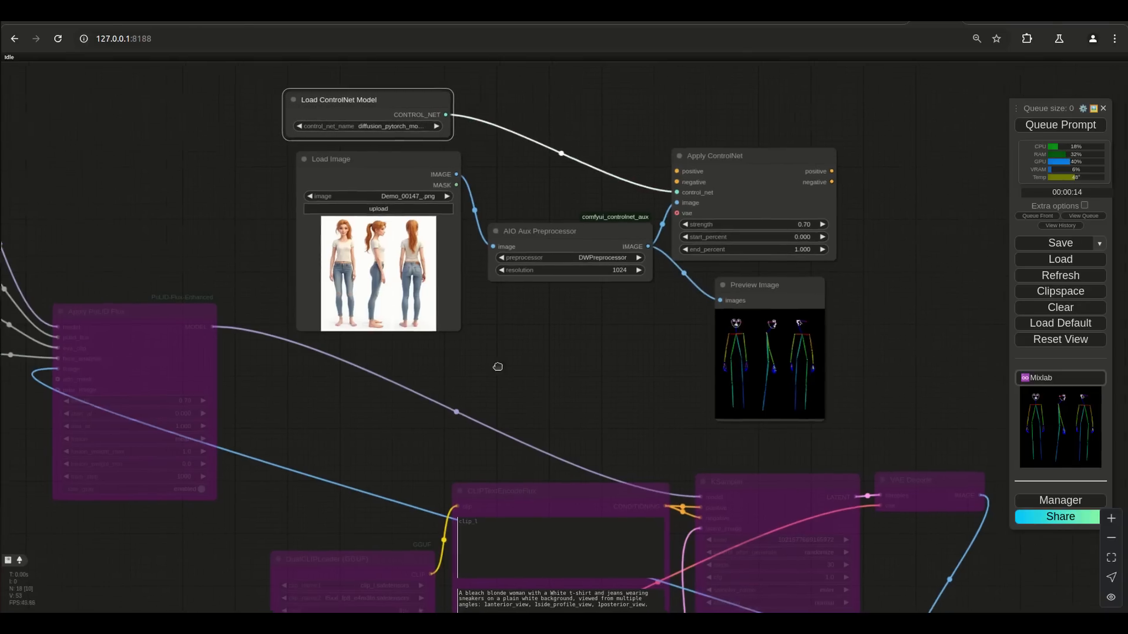
# - Re-enable all the bypassed PuLID and base Flux workflow nodes, including VAE Decode
pyautogui.moveTo(551, 392); pyautogui.dragTo(657, 327)
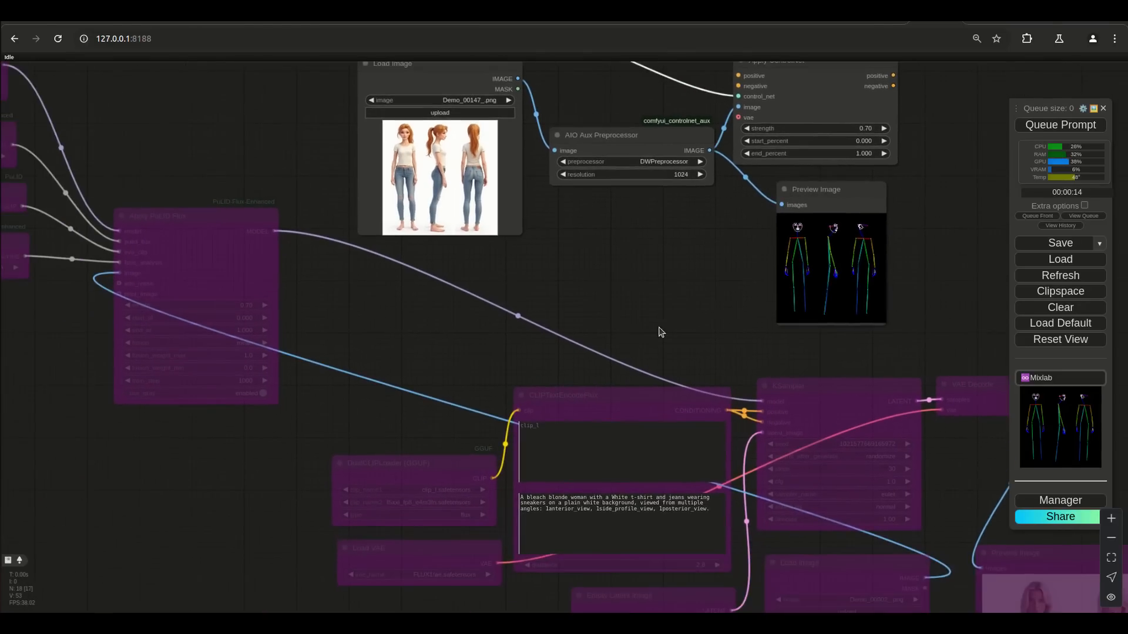
pyautogui.scroll(-4, 658, 327)
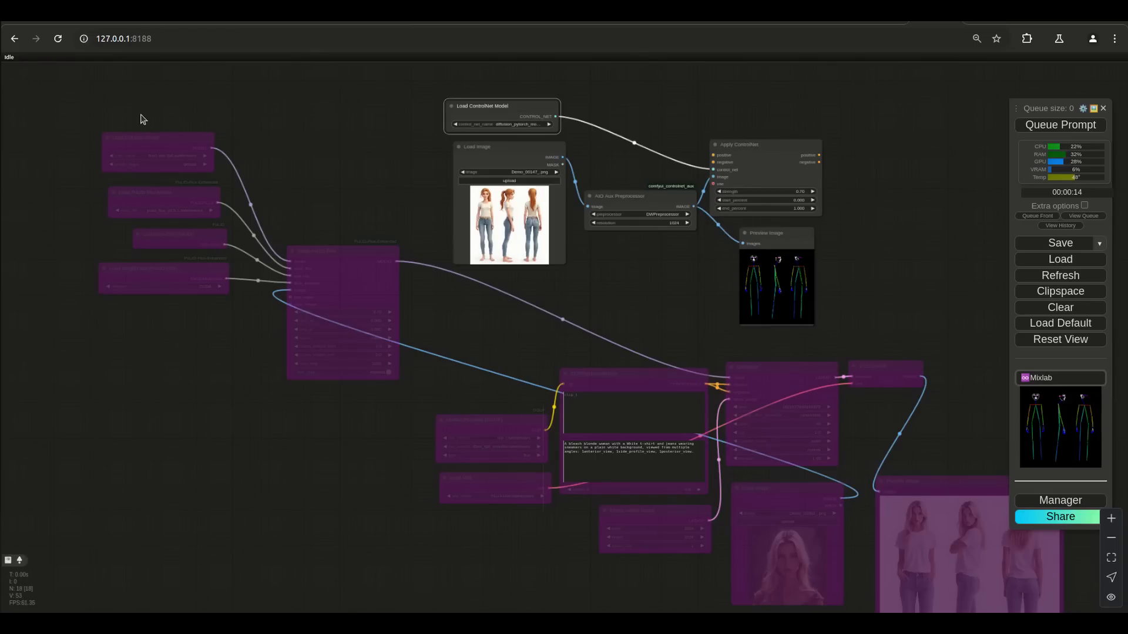
pyautogui.moveTo(131, 121); pyautogui.dragTo(347, 411)
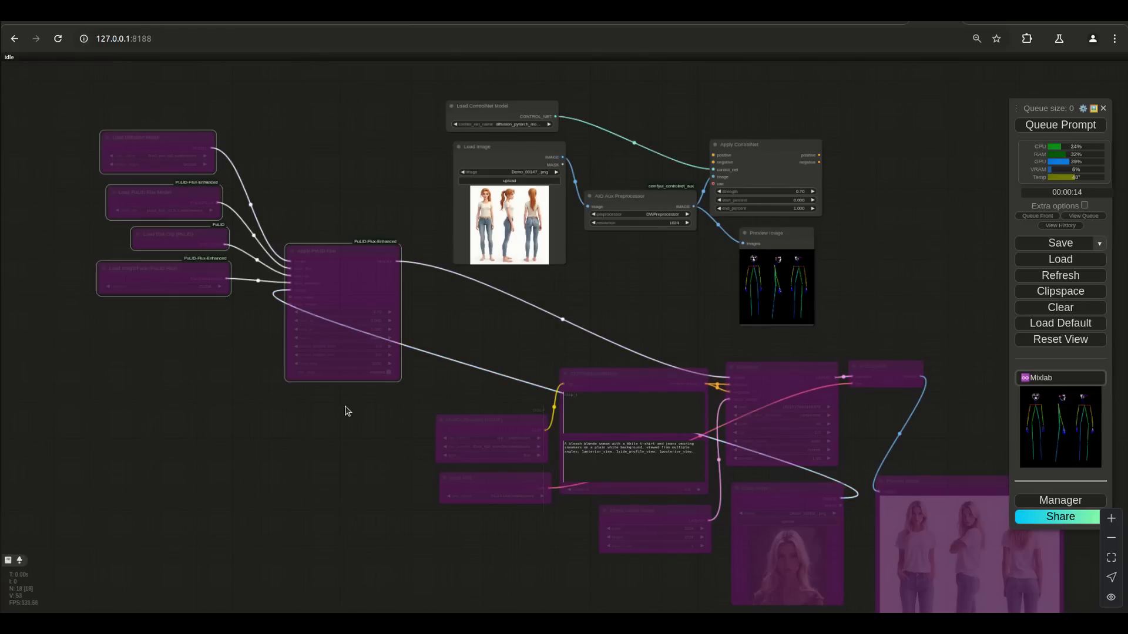
pyautogui.hotkey('ctrl', 'b')
pyautogui.moveTo(428, 486); pyautogui.dragTo(292, 317)
pyautogui.moveTo(278, 207); pyautogui.dragTo(903, 513)
pyautogui.hotkey('ctrl', 'b')
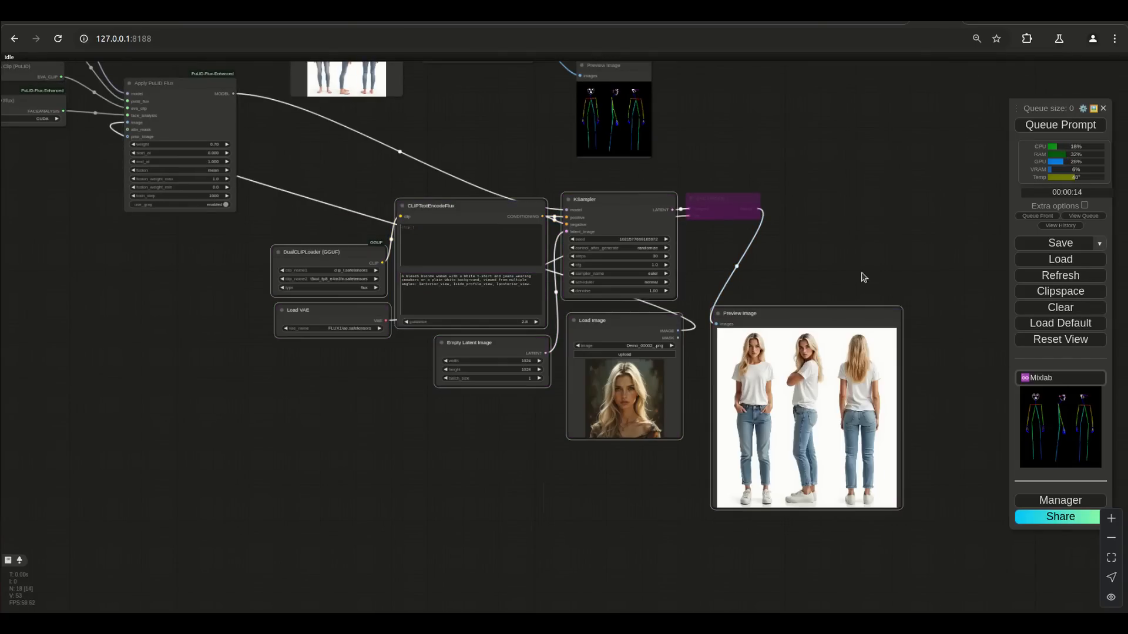
pyautogui.click(731, 212)
pyautogui.hotkey('ctrl', 'b')
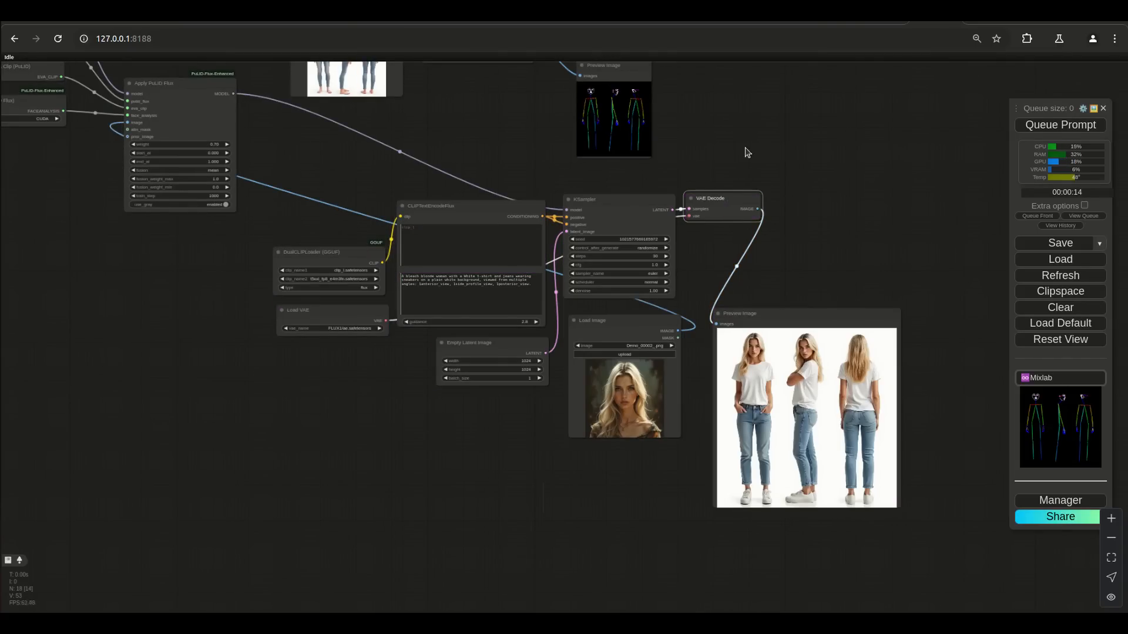
# - Shift the VAE Decode, output Preview Image and KSampler nodes farther from CLIPTextEncodeFlux to make room for the ControlNet links
pyautogui.moveTo(746, 151); pyautogui.dragTo(784, 255)
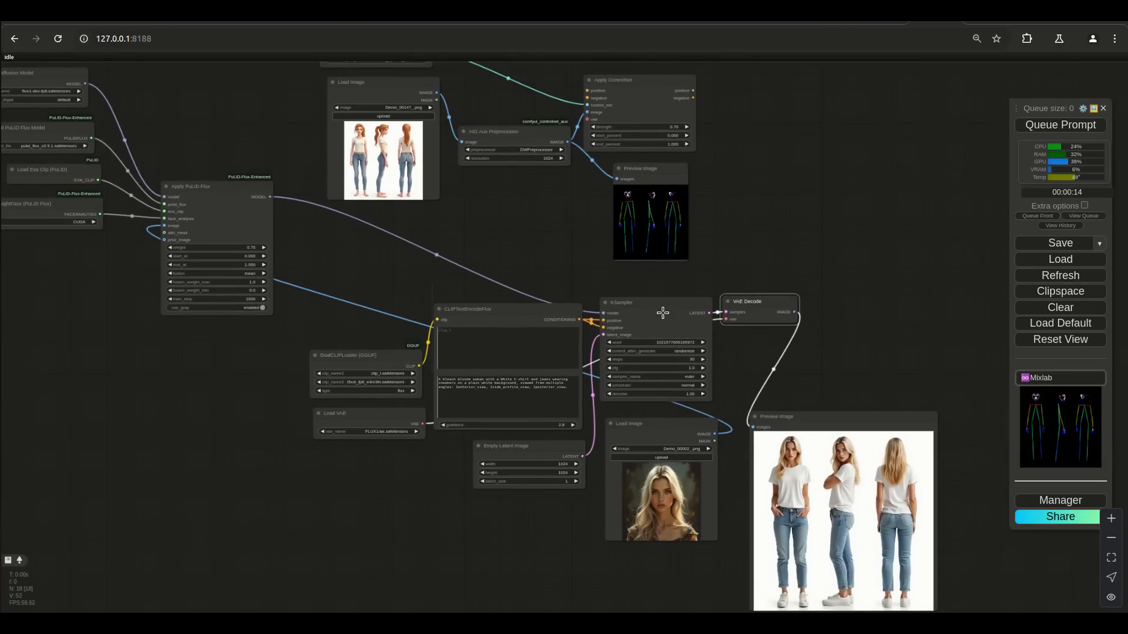
pyautogui.moveTo(758, 298); pyautogui.dragTo(872, 295)
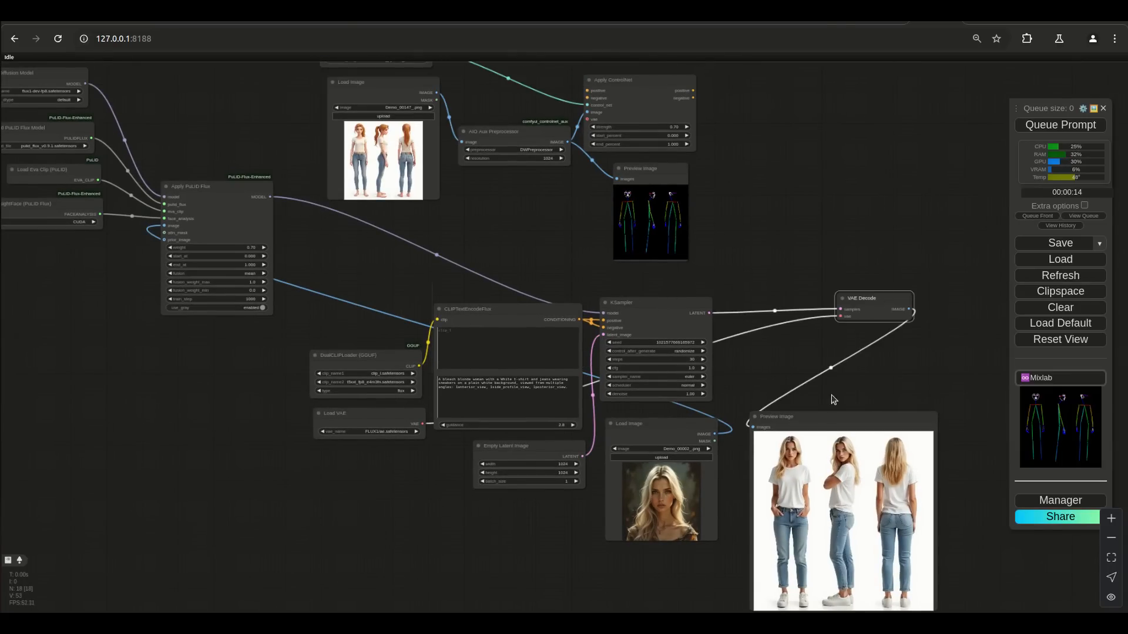
pyautogui.moveTo(820, 421); pyautogui.dragTo(915, 419)
pyautogui.moveTo(658, 313); pyautogui.dragTo(758, 312)
pyautogui.moveTo(887, 307); pyautogui.dragTo(909, 309)
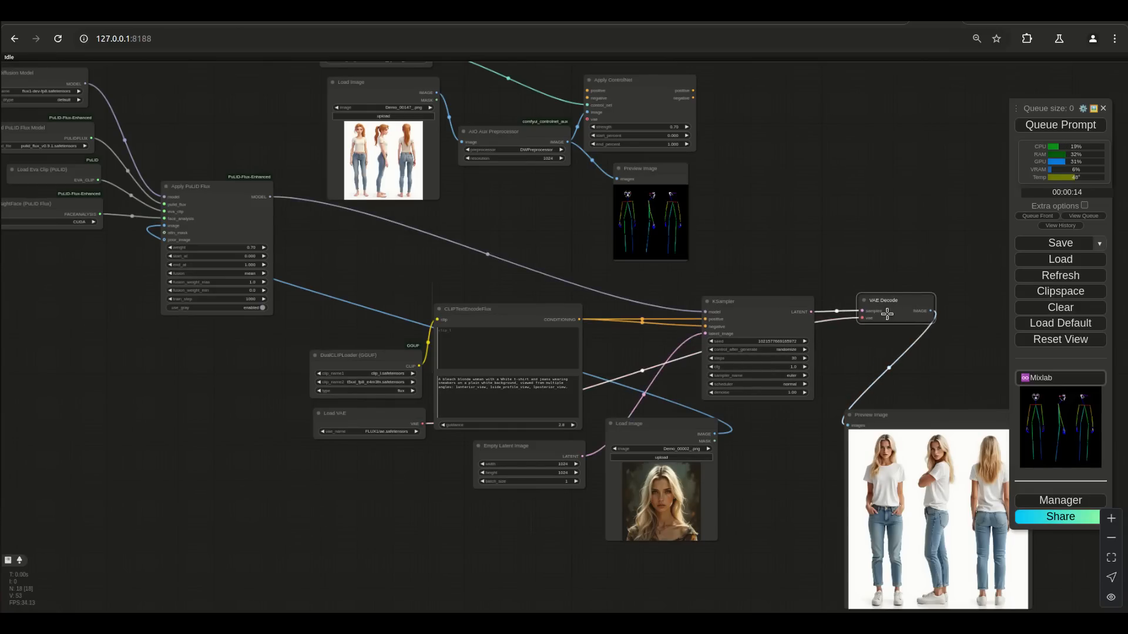
pyautogui.moveTo(785, 305); pyautogui.dragTo(810, 306)
pyautogui.moveTo(783, 234); pyautogui.dragTo(813, 288)
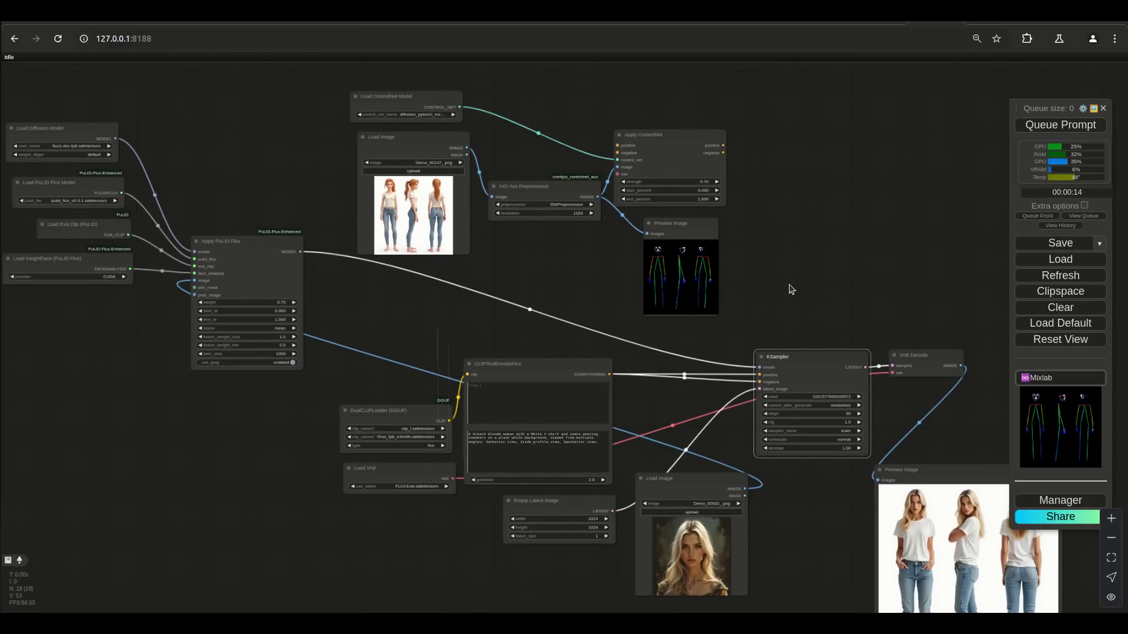
# - Connect Apply ControlNet's positive and negative outputs to the KSampler's positive and negative inputs
pyautogui.scroll(4, 791, 289)
pyautogui.moveTo(692, 81); pyautogui.dragTo(756, 416)
pyautogui.moveTo(693, 91); pyautogui.dragTo(744, 427)
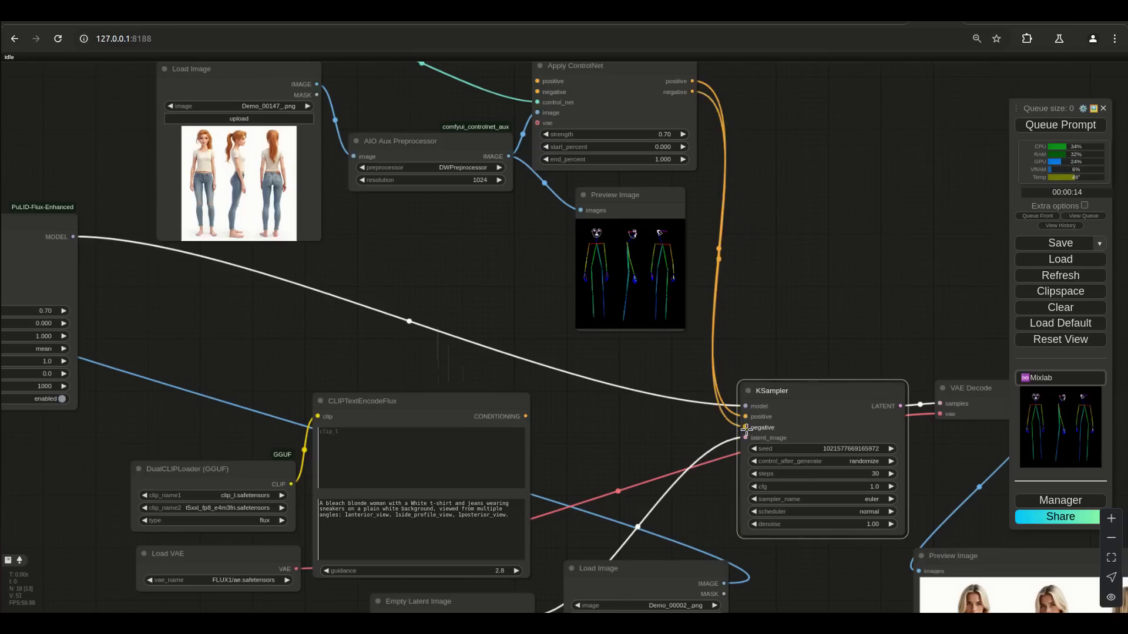
# - Connect CLIPTextEncodeFlux's CONDITIONING output to both the positive and negative inputs of Apply ControlNet
pyautogui.moveTo(761, 333); pyautogui.dragTo(816, 390)
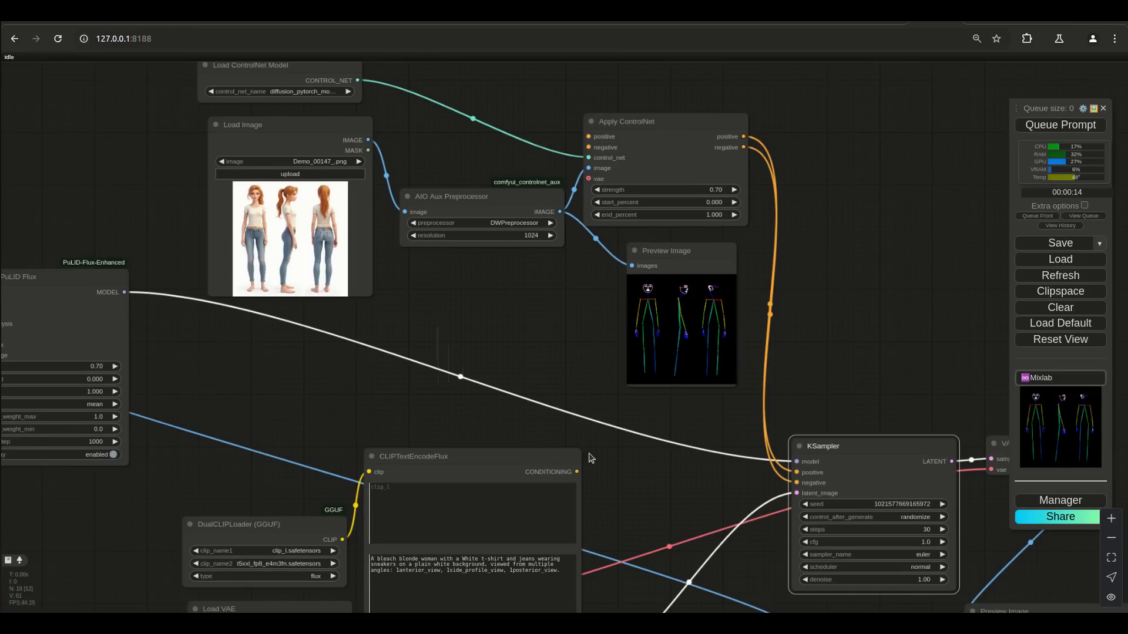
pyautogui.moveTo(383, 422); pyautogui.dragTo(613, 320)
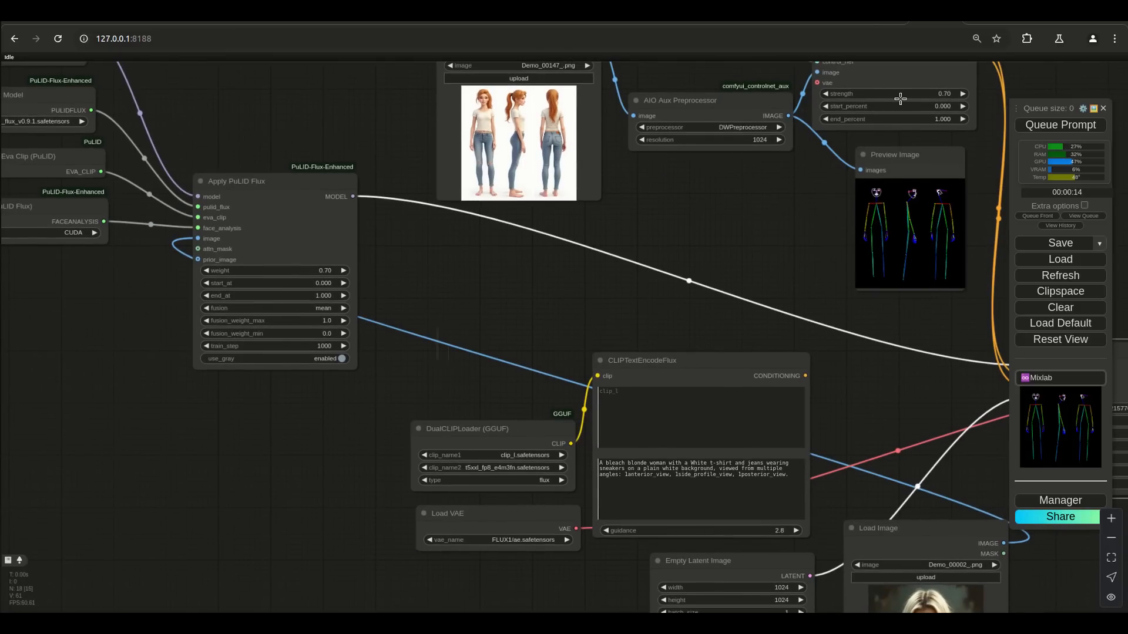
pyautogui.moveTo(687, 282); pyautogui.dragTo(481, 440)
pyautogui.moveTo(607, 518); pyautogui.dragTo(618, 184)
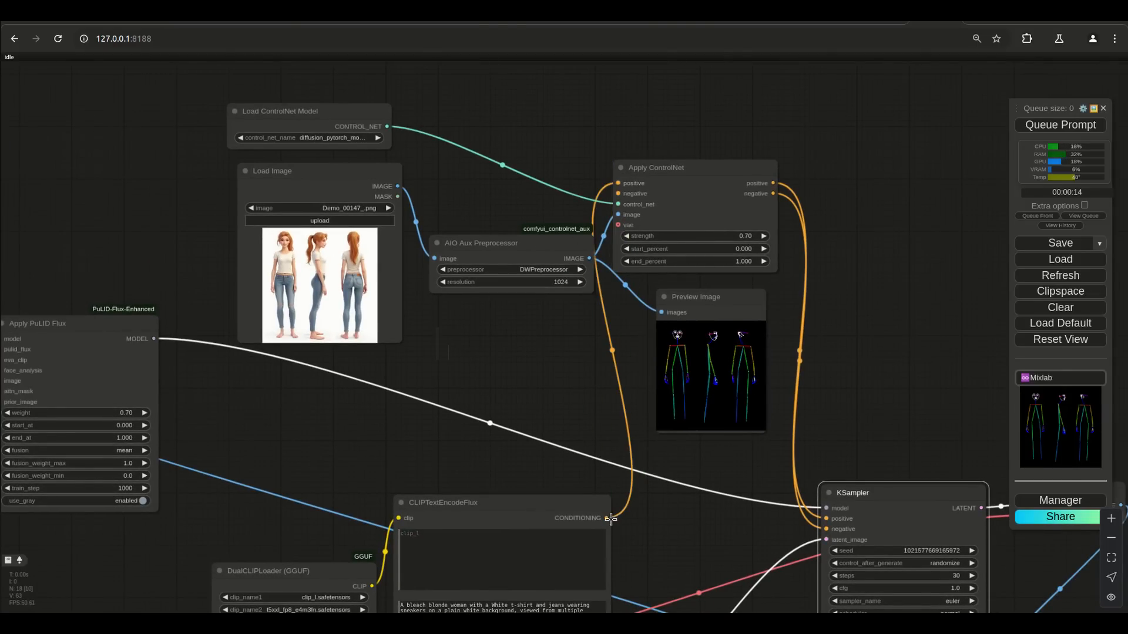
pyautogui.moveTo(606, 518); pyautogui.dragTo(618, 193)
# - Connect Load VAE's output to Apply ControlNet's vae input and move Apply ControlNet slightly away from the AIO Aux Preprocessor
pyautogui.moveTo(505, 451); pyautogui.dragTo(613, 331)
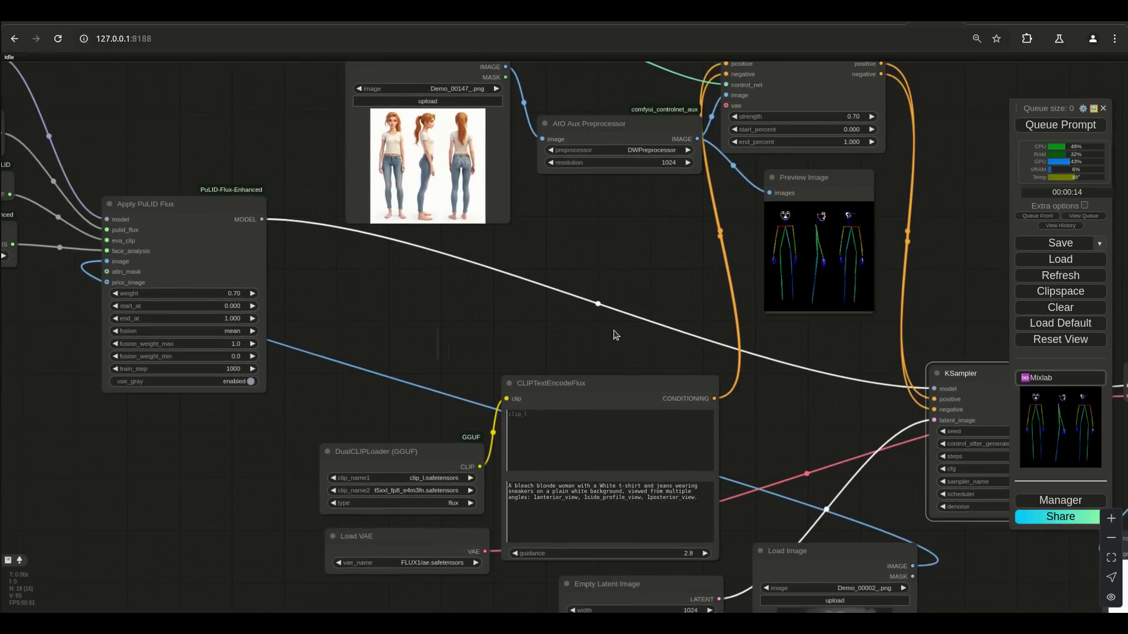
pyautogui.moveTo(484, 552); pyautogui.dragTo(727, 105)
pyautogui.moveTo(662, 304); pyautogui.dragTo(504, 355)
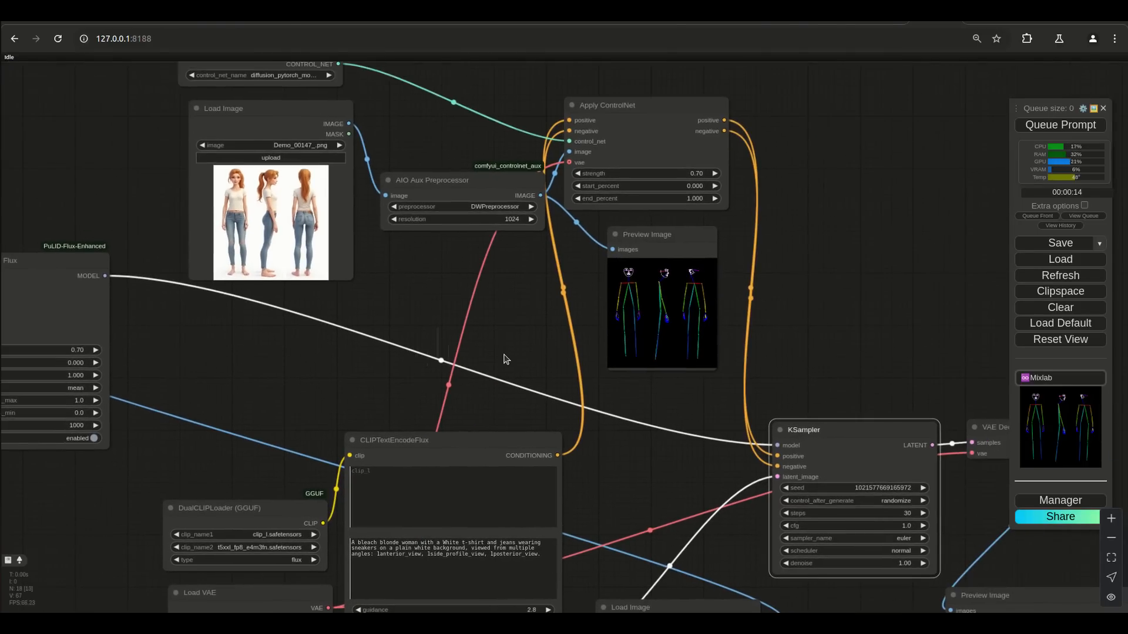
pyautogui.scroll(4, 505, 357)
pyautogui.scroll(-5, 511, 357)
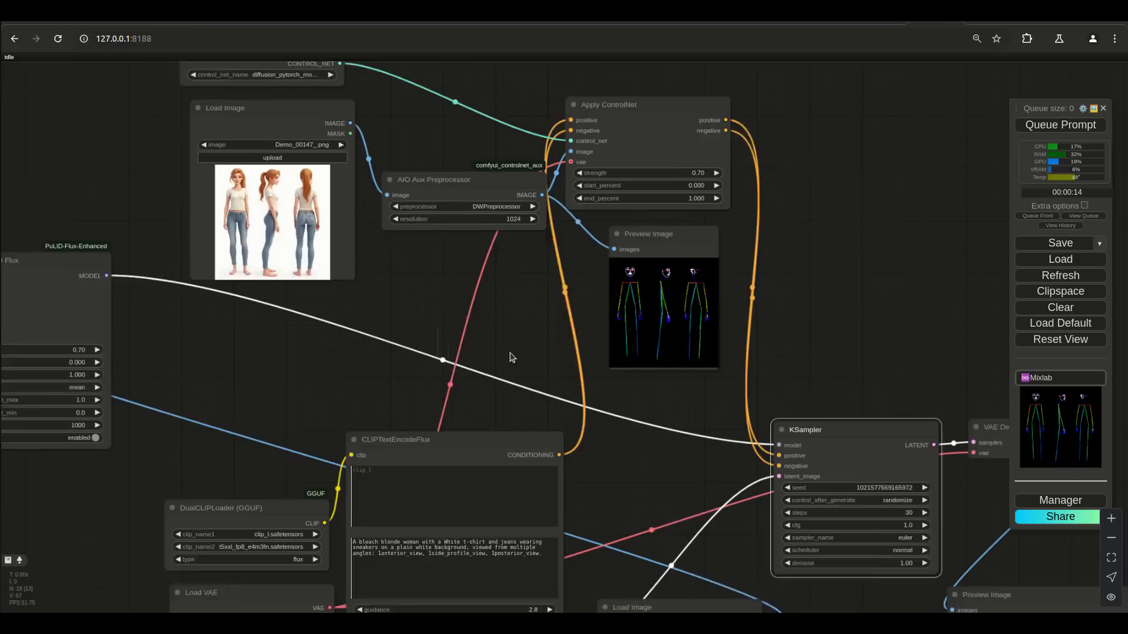
pyautogui.scroll(4, 510, 354)
pyautogui.moveTo(531, 345); pyautogui.dragTo(495, 461)
pyautogui.moveTo(645, 131); pyautogui.dragTo(674, 138)
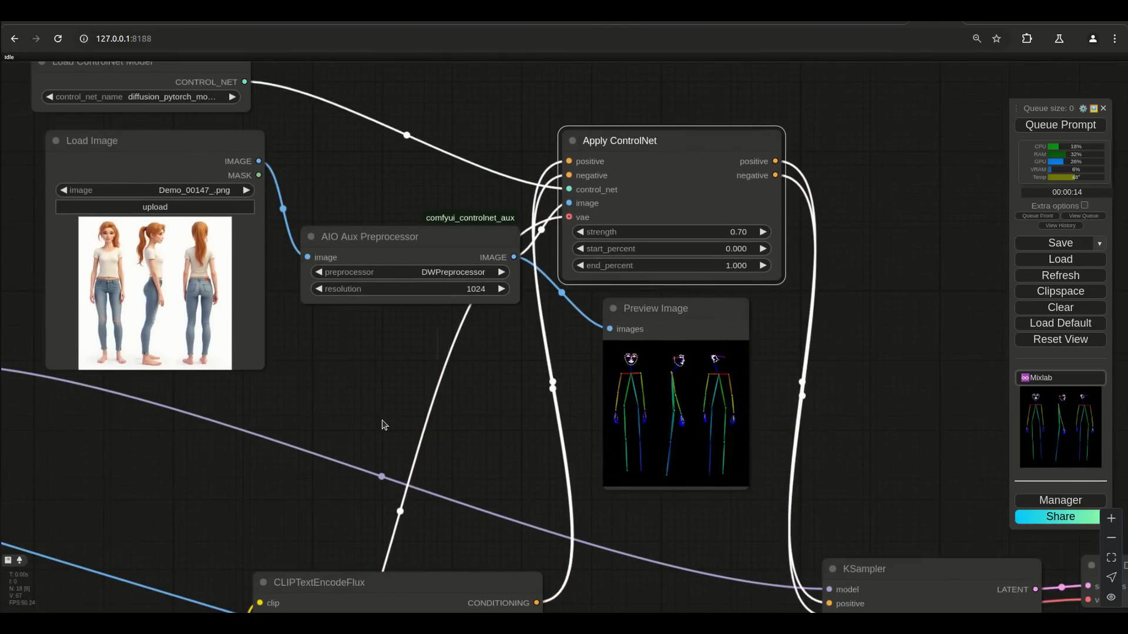
# - Queue the workflow for generation with the completed ControlNet connections
pyautogui.scroll(-3, 383, 424)
pyautogui.moveTo(806, 418); pyautogui.dragTo(888, 313)
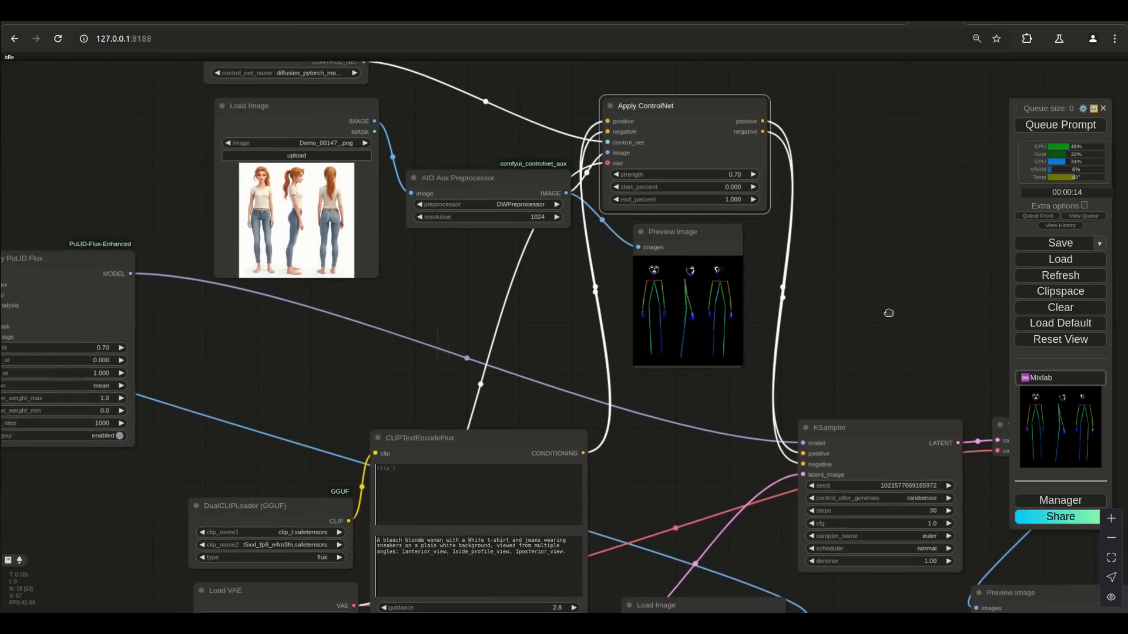
pyautogui.click(891, 314)
pyautogui.hotkey('ctrl', 'Return')
# - Examine the ControlNet branch, from the Demo_00147_.png pose reference and AIO Aux Preprocessor to Apply ControlNet and the pose preview
pyautogui.scroll(-4, 564, 404)
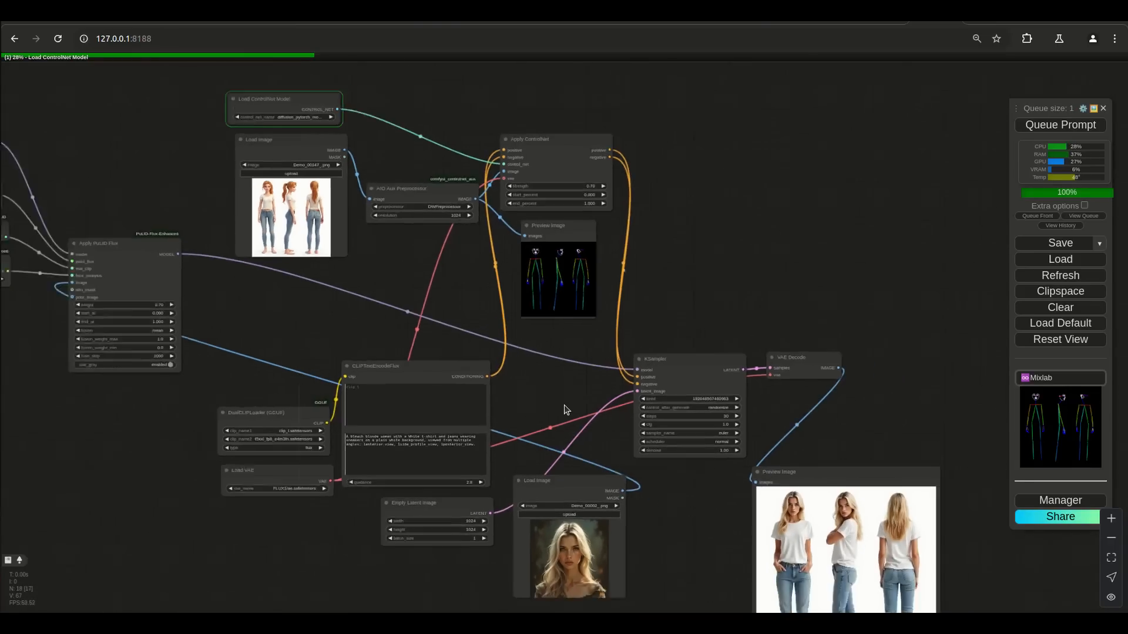
pyautogui.moveTo(693, 248); pyautogui.dragTo(751, 256)
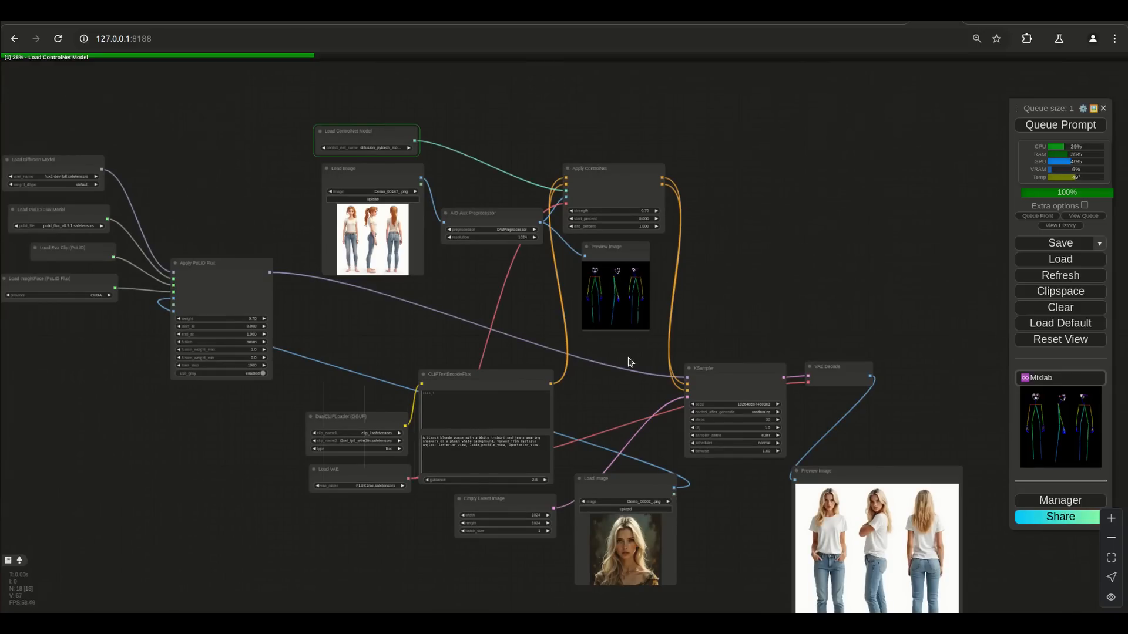
pyautogui.scroll(5, 629, 360)
pyautogui.moveTo(712, 304); pyautogui.dragTo(772, 365)
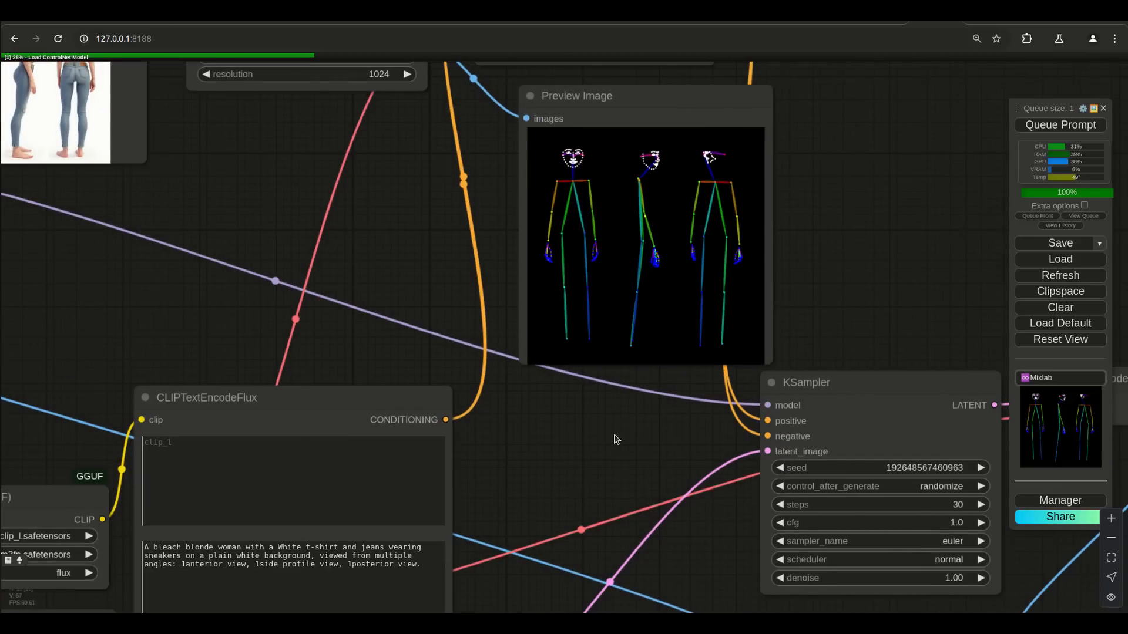
pyautogui.scroll(-3, 614, 437)
pyautogui.moveTo(475, 279); pyautogui.dragTo(476, 367)
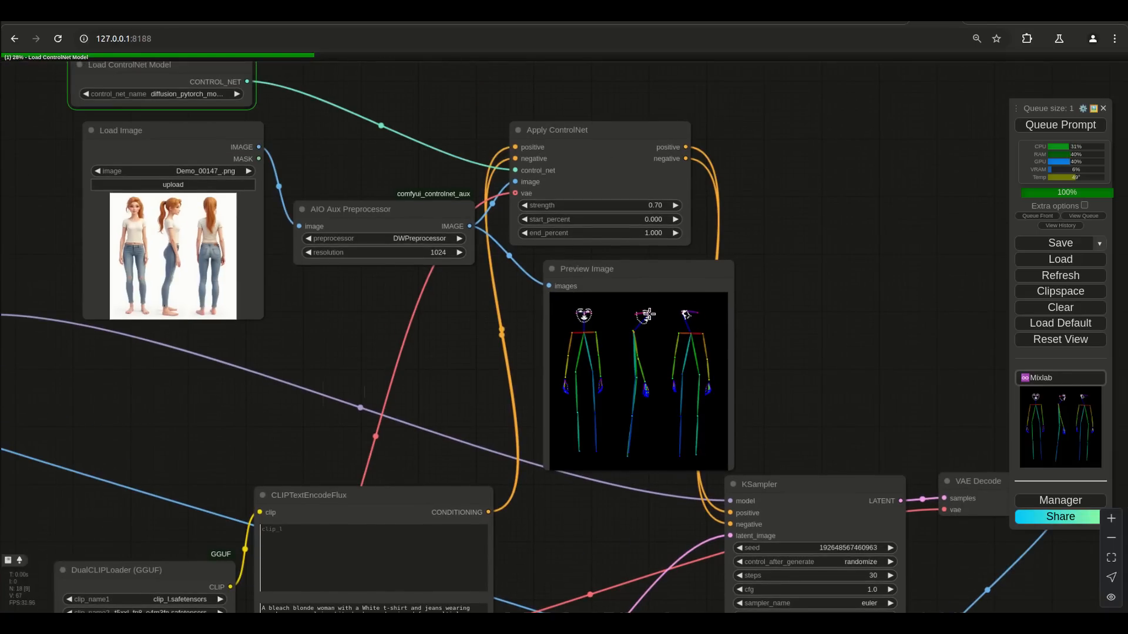
pyautogui.scroll(-3, 807, 326)
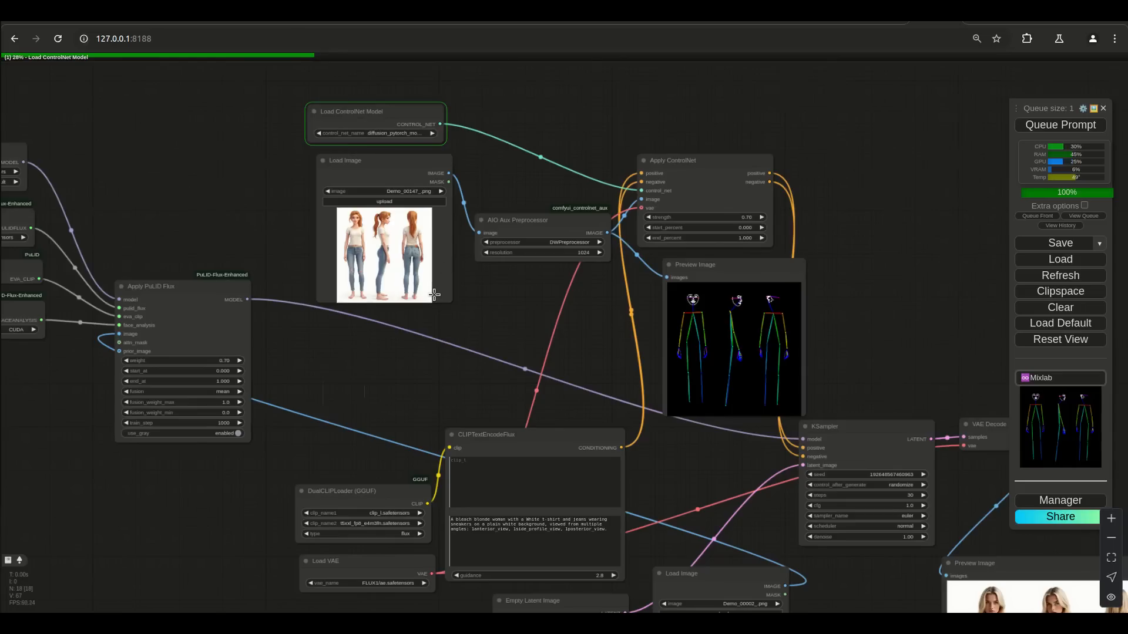
pyautogui.scroll(5, 434, 295)
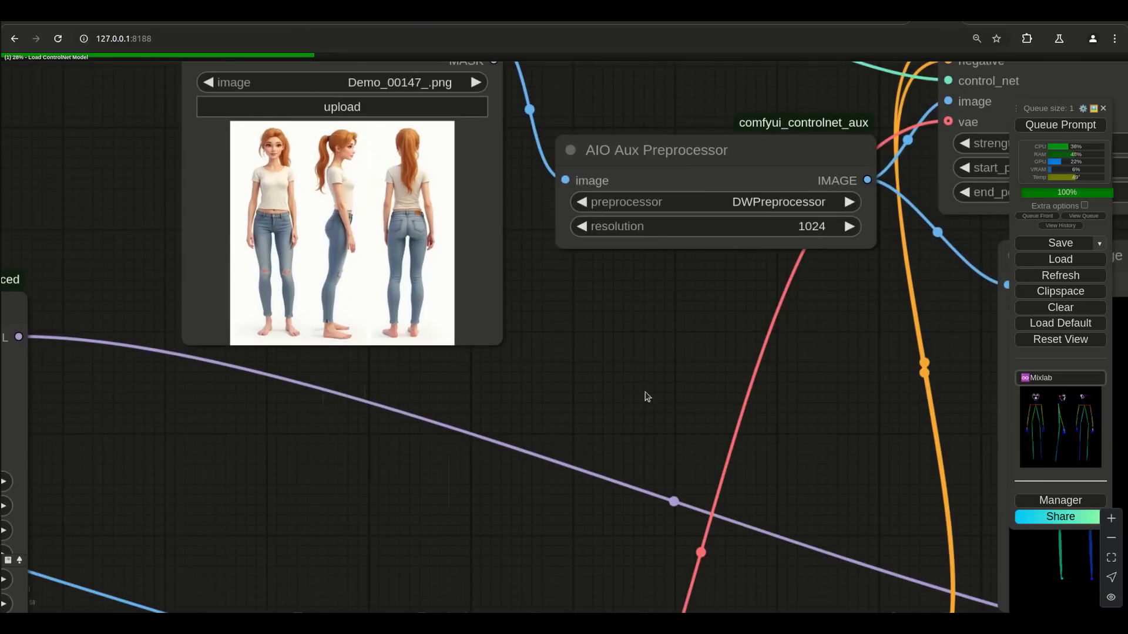
pyautogui.scroll(-5, 646, 395)
pyautogui.scroll(3, 749, 428)
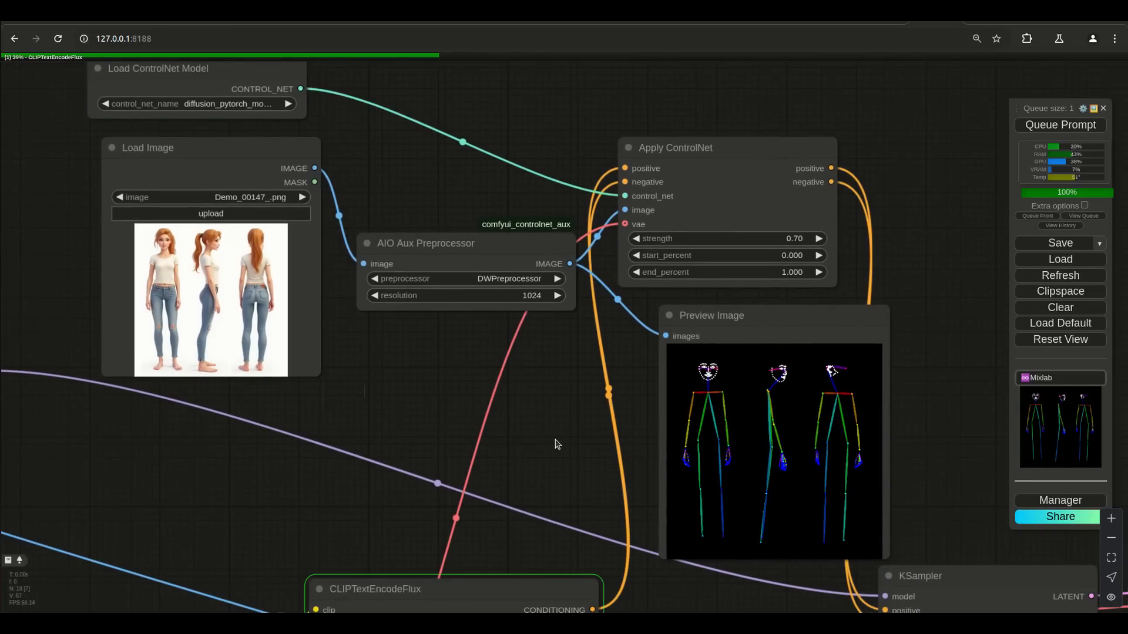
# - Review the CLIPTextEncodeFlux prompt, KSampler settings, portrait reference and PuLID loader nodes while the generation runs
pyautogui.moveTo(564, 466); pyautogui.dragTo(497, 278)
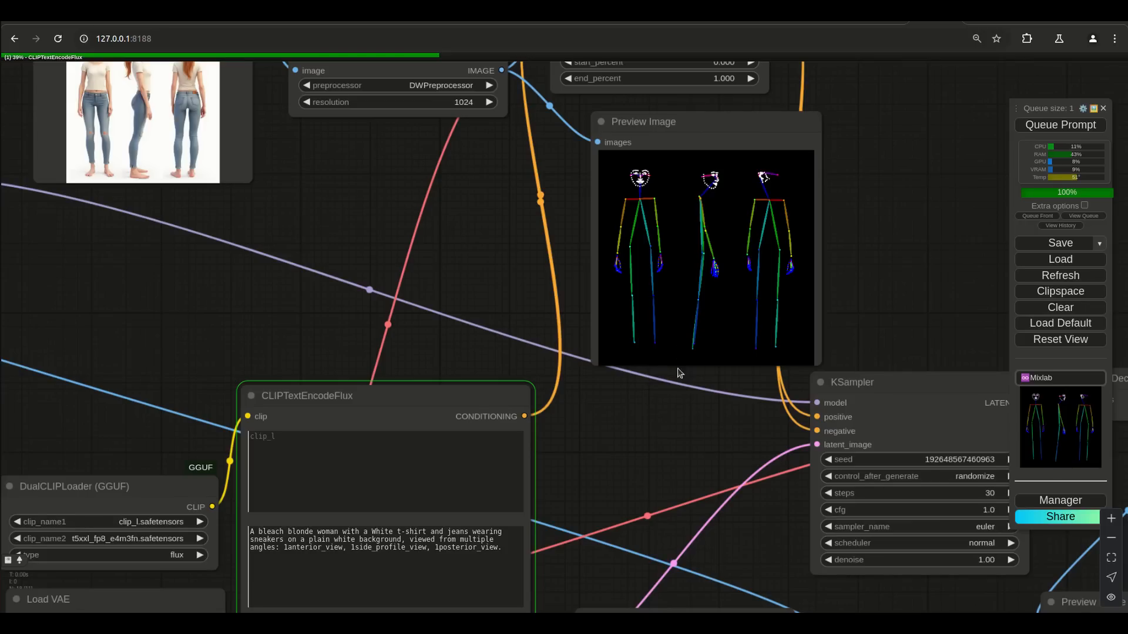
pyautogui.moveTo(510, 219); pyautogui.dragTo(556, 452)
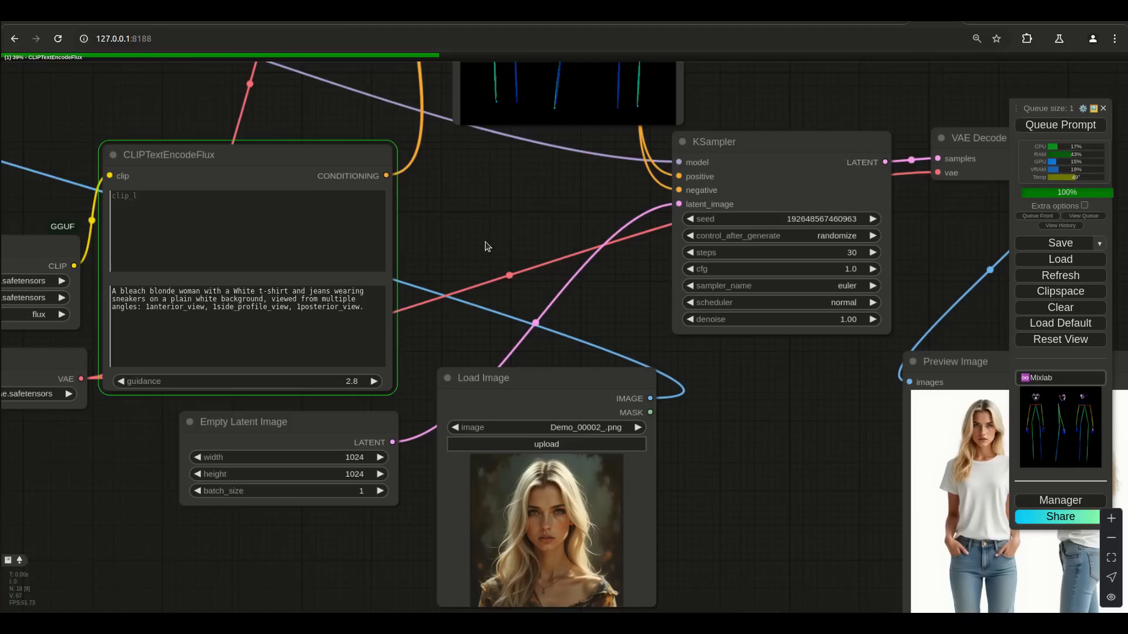
pyautogui.moveTo(794, 512); pyautogui.dragTo(554, 470)
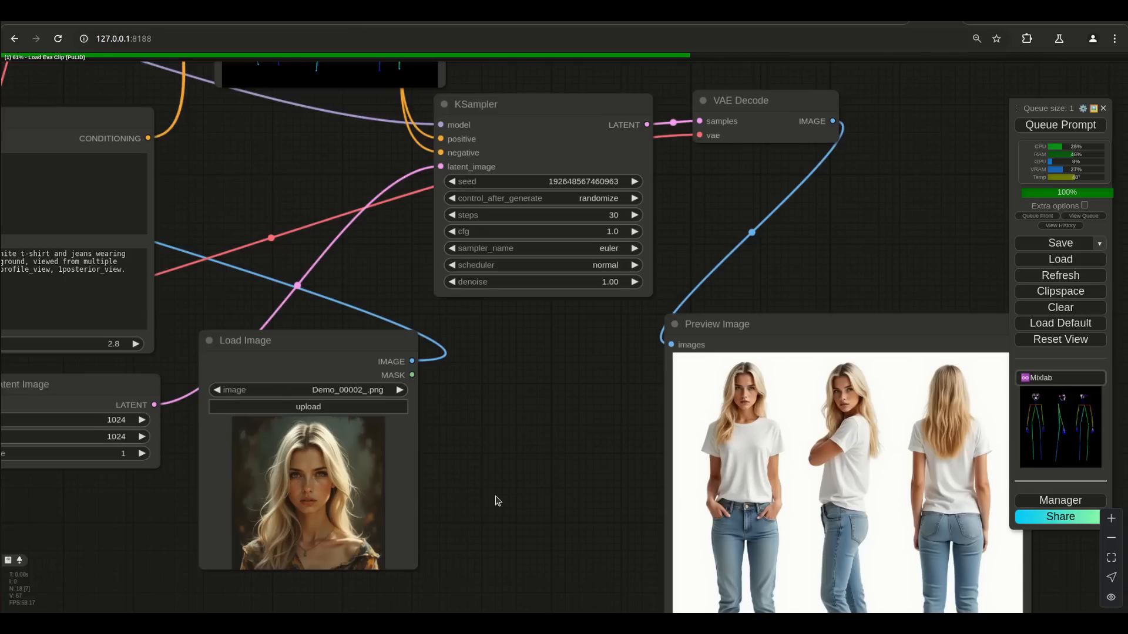
pyautogui.moveTo(557, 388); pyautogui.dragTo(577, 490)
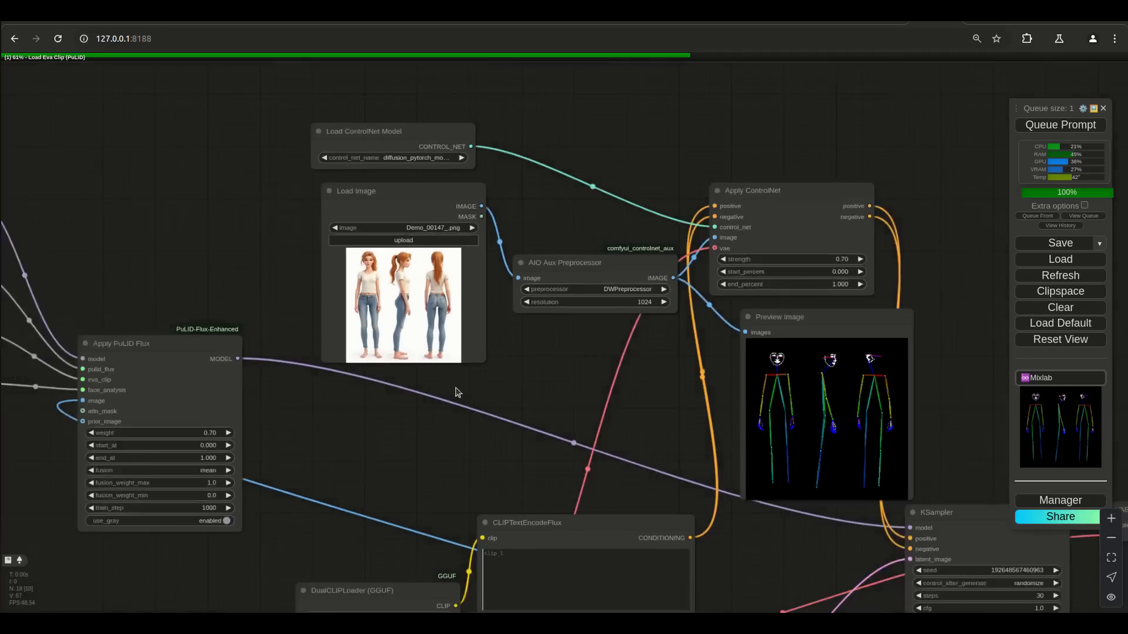
pyautogui.scroll(-2, 222, 360)
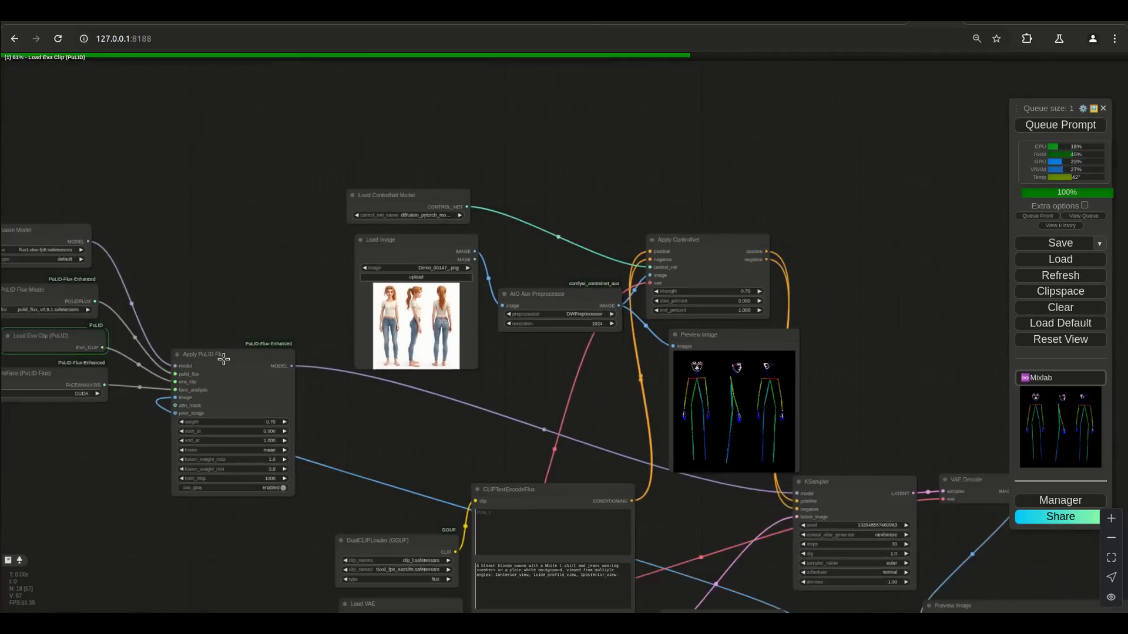
pyautogui.scroll(-2, 494, 429)
pyautogui.scroll(-2, 642, 561)
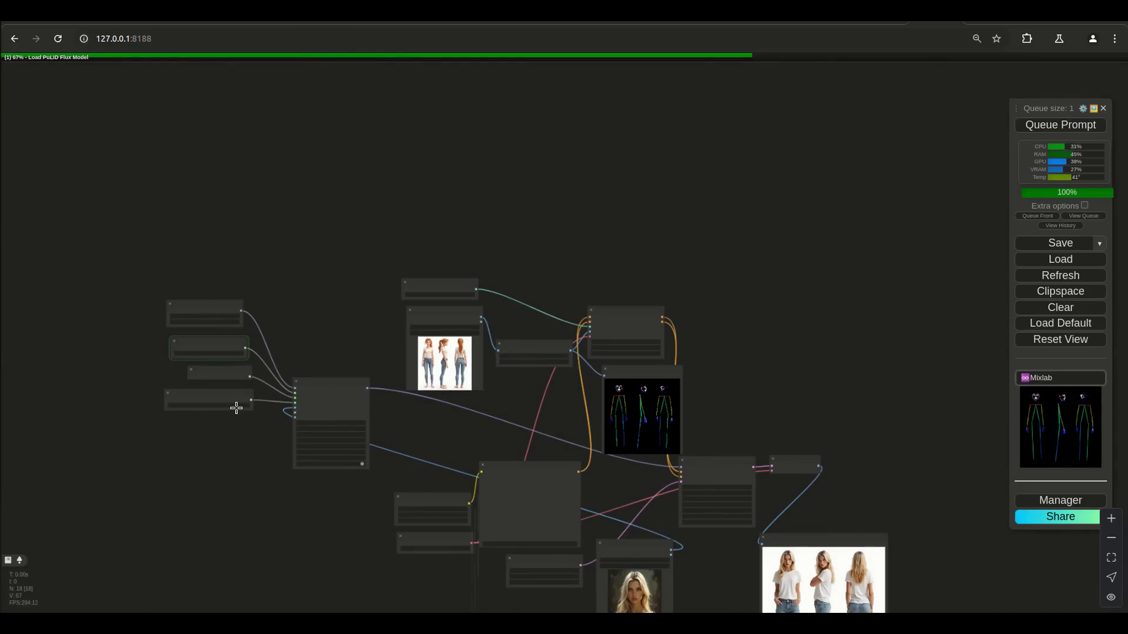
pyautogui.scroll(4, 517, 416)
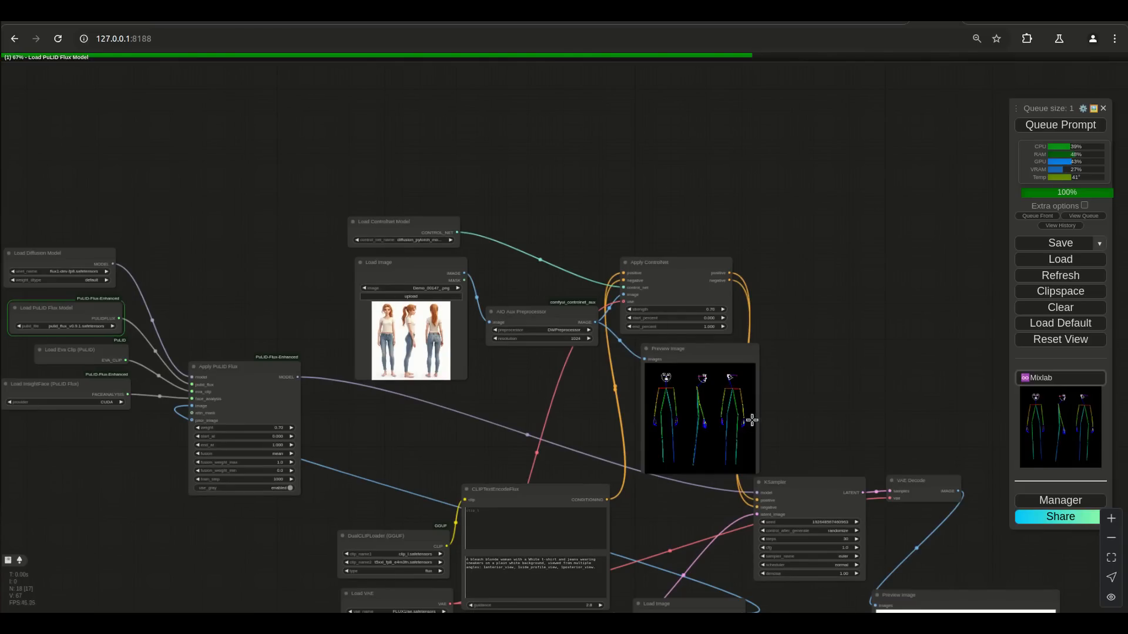
pyautogui.moveTo(489, 450); pyautogui.dragTo(486, 257)
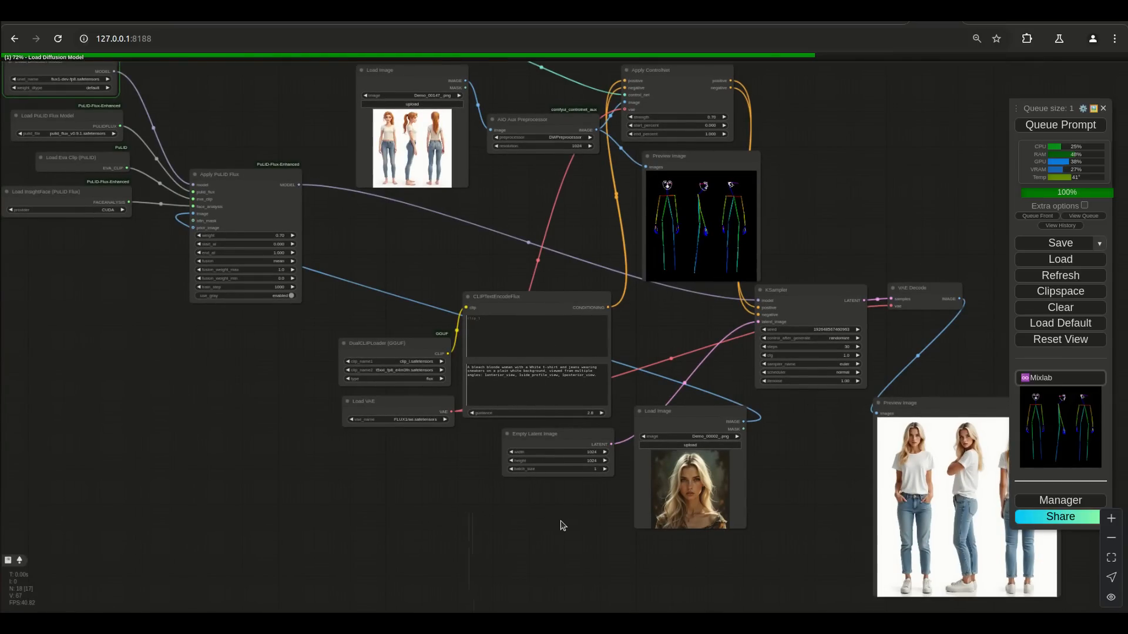
# - Inspect the earlier character sheet in the output Preview Image against the portrait reference and the prompt text
pyautogui.scroll(3, 536, 512)
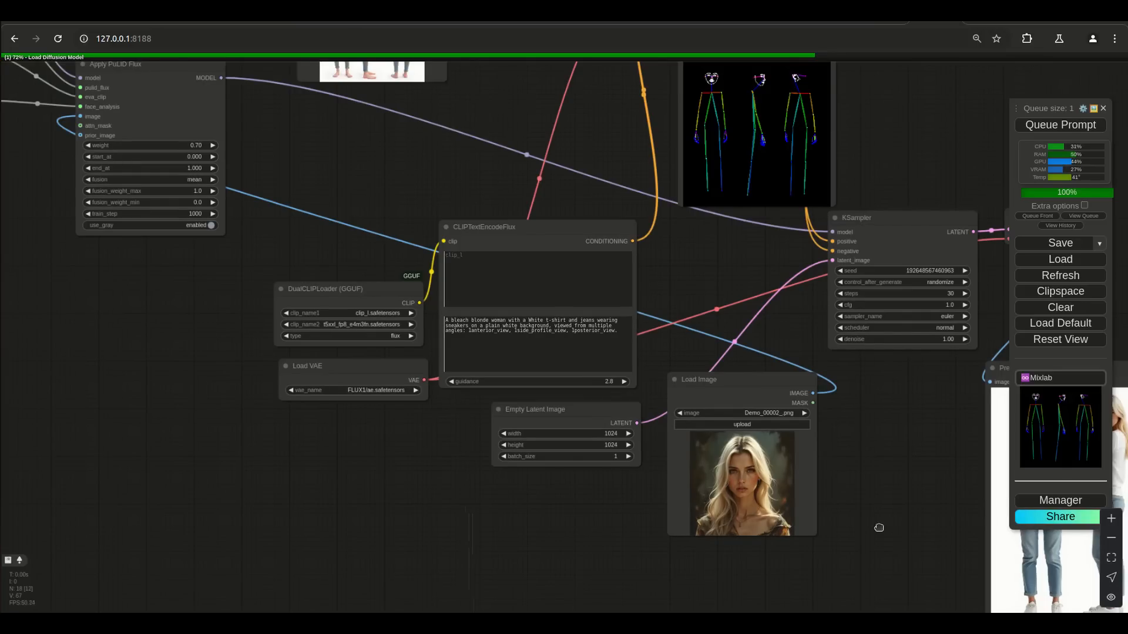
pyautogui.moveTo(879, 528); pyautogui.dragTo(530, 436)
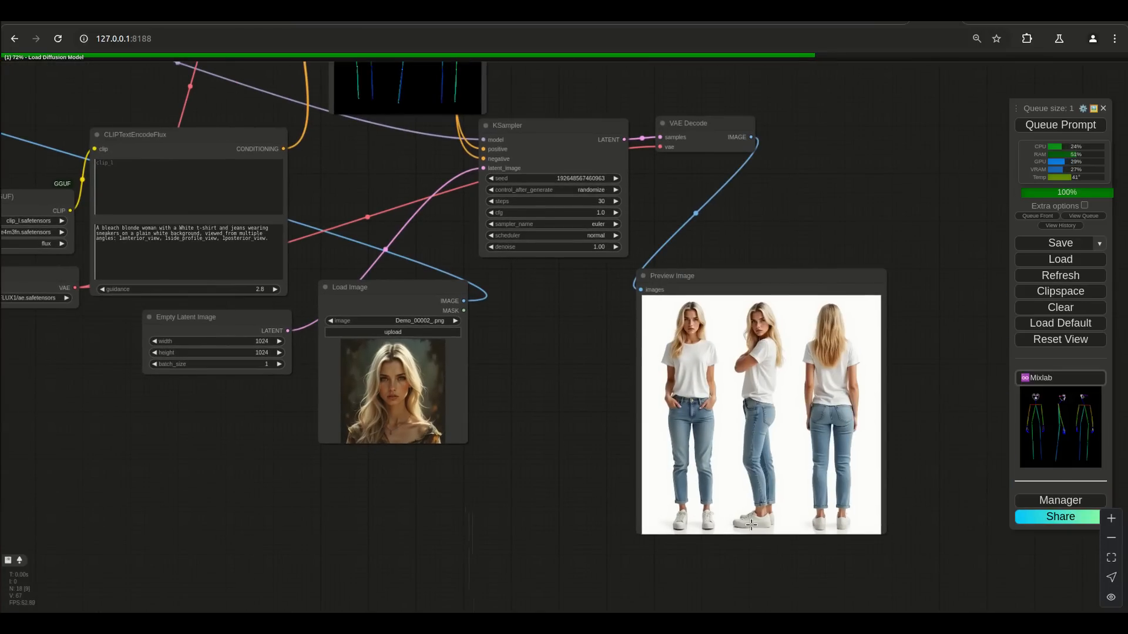
pyautogui.scroll(5, 751, 524)
pyautogui.moveTo(434, 298); pyautogui.dragTo(531, 397)
pyautogui.moveTo(455, 329); pyautogui.dragTo(626, 611)
pyautogui.scroll(-3, 355, 285)
pyautogui.moveTo(552, 505); pyautogui.dragTo(700, 484)
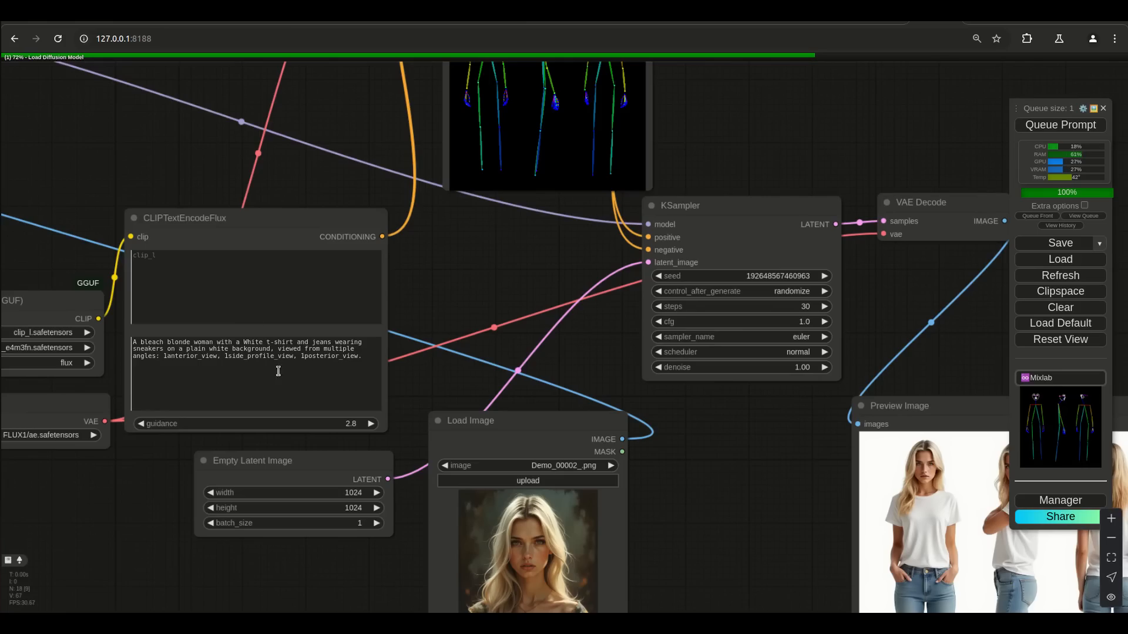
pyautogui.scroll(-7, 484, 329)
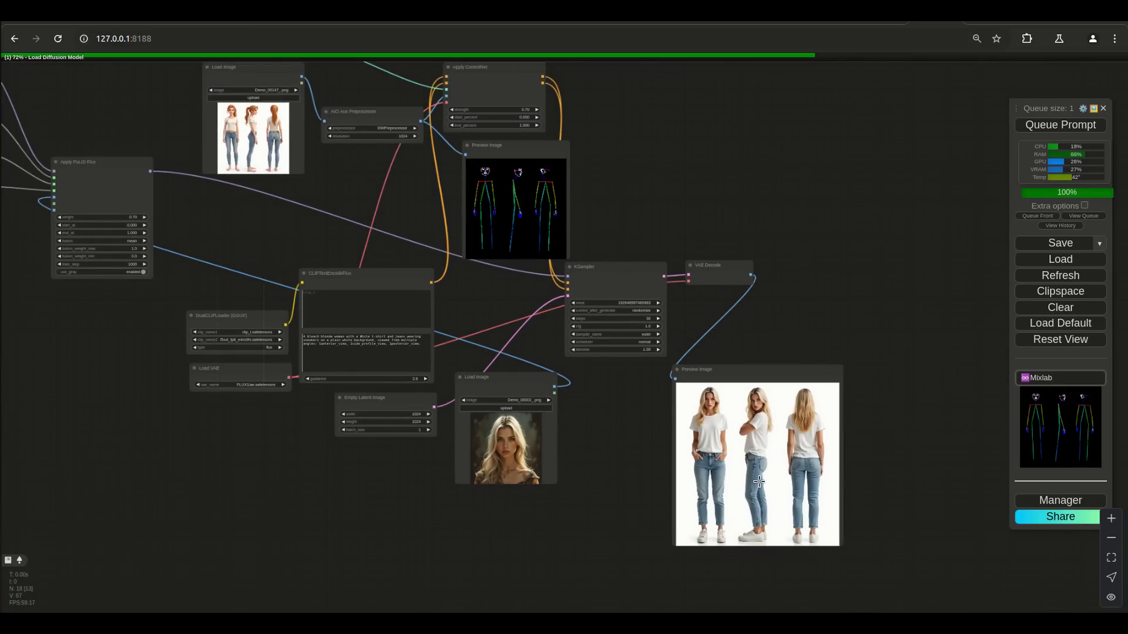
pyautogui.moveTo(632, 445); pyautogui.dragTo(663, 528)
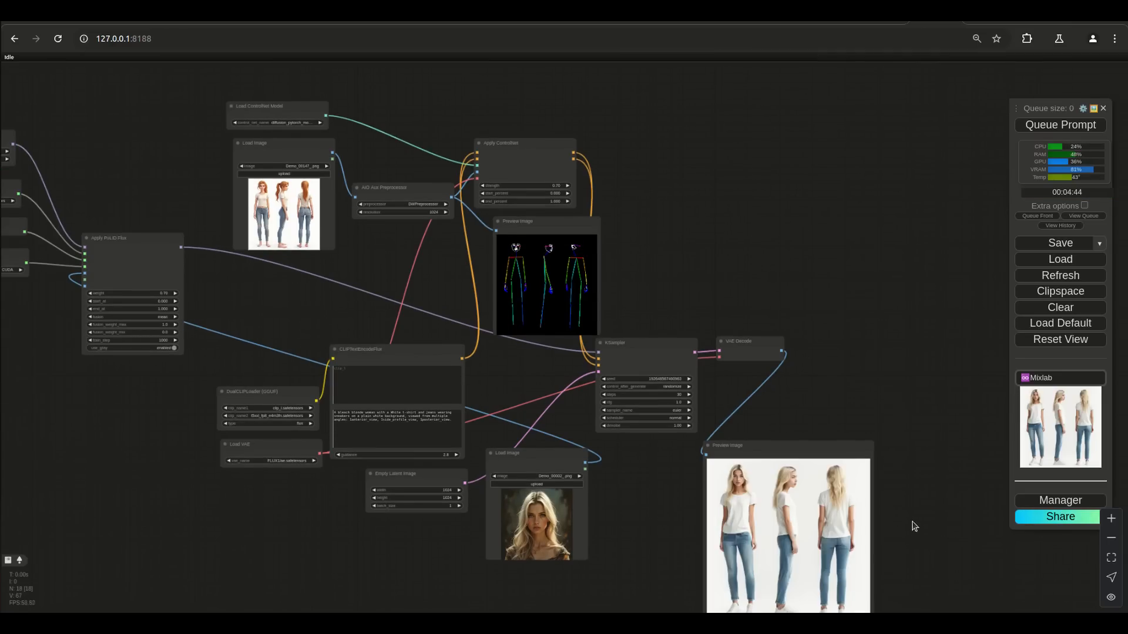
# - Inspect the newly generated three-view character sheet up close in the output Preview Image
pyautogui.moveTo(907, 524); pyautogui.dragTo(906, 307)
pyautogui.scroll(4, 904, 389)
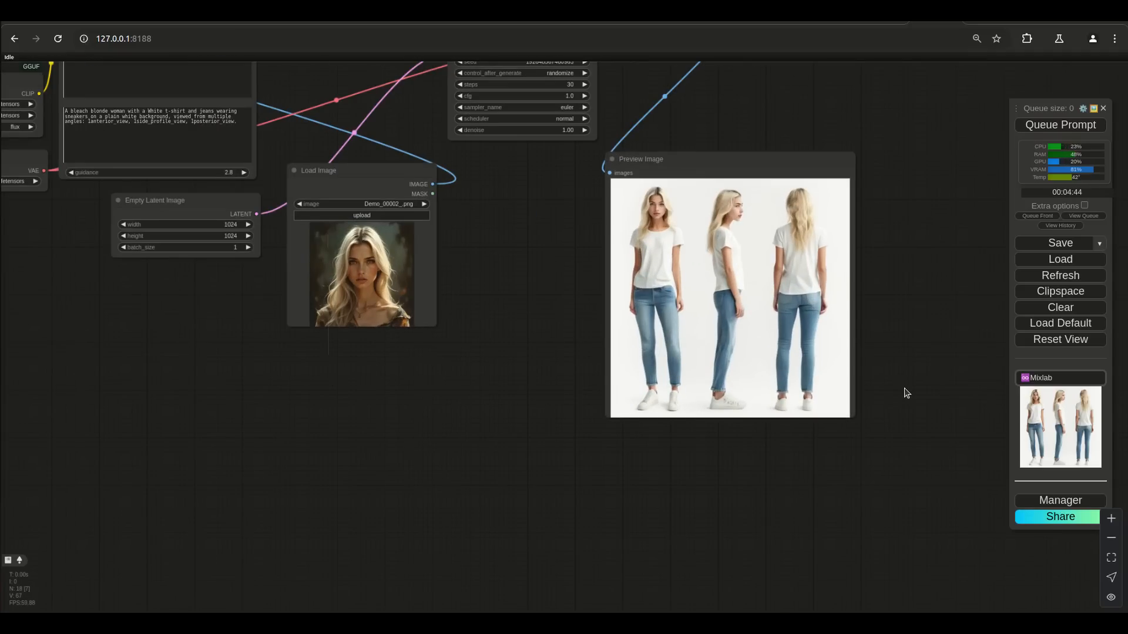
pyautogui.moveTo(904, 254); pyautogui.dragTo(914, 325)
pyautogui.scroll(8, 914, 324)
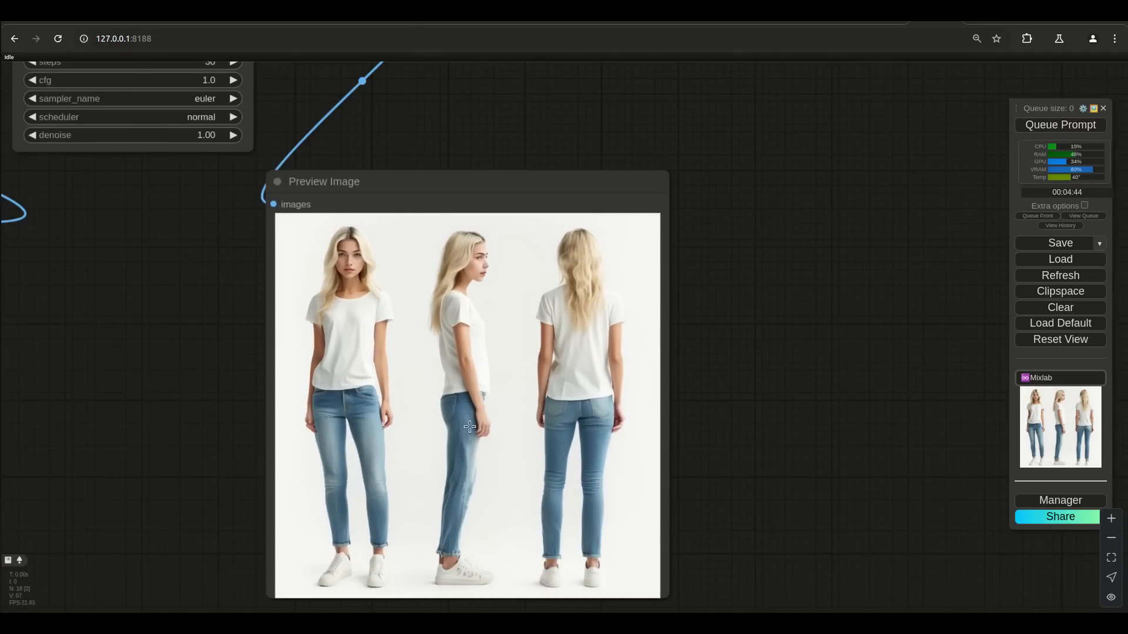
pyautogui.scroll(5, 343, 308)
pyautogui.scroll(-11, 342, 310)
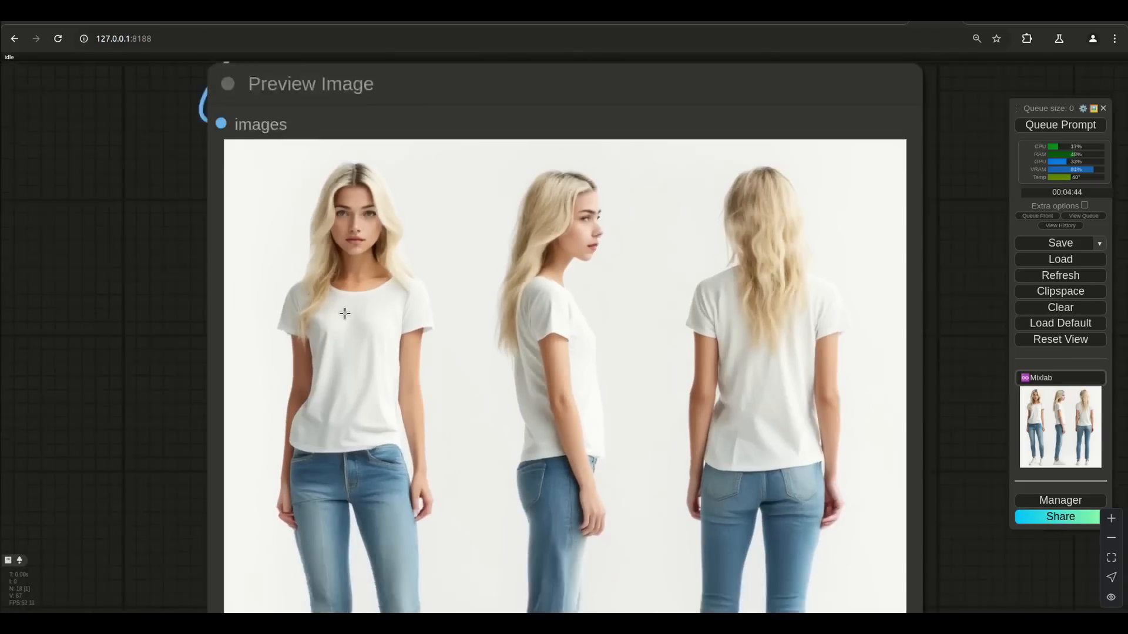
# - Place the Demo_00002_.png Load Image node beside the output Preview Image and enlarge it to compare the faces
pyautogui.moveTo(115, 375); pyautogui.dragTo(185, 405)
pyautogui.moveTo(101, 284); pyautogui.dragTo(271, 302)
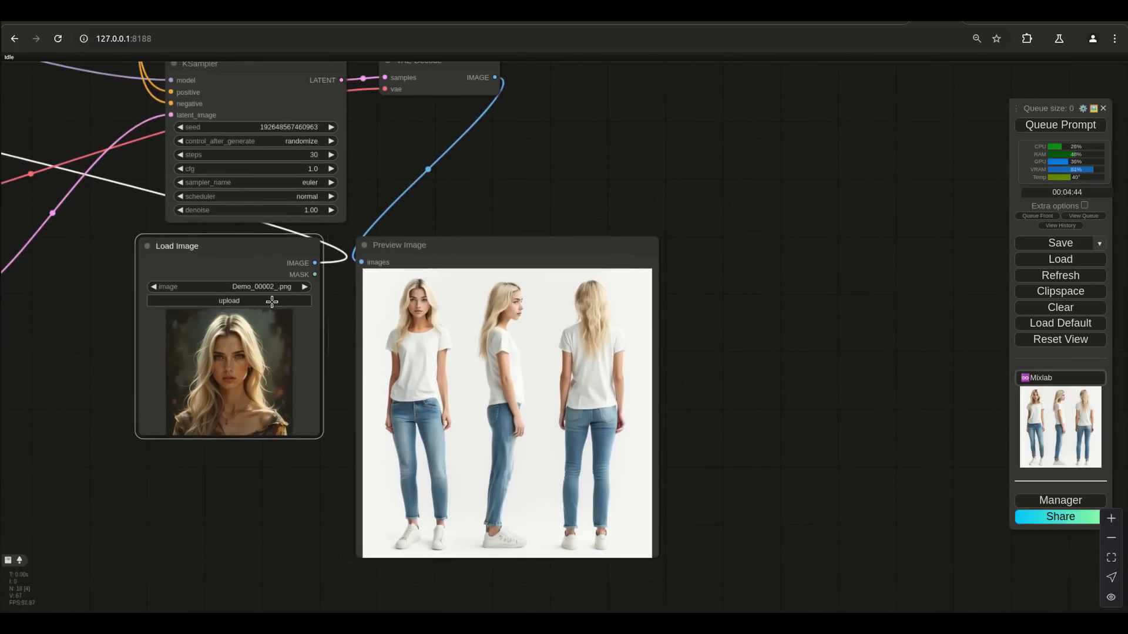
pyautogui.moveTo(317, 435); pyautogui.dragTo(352, 558)
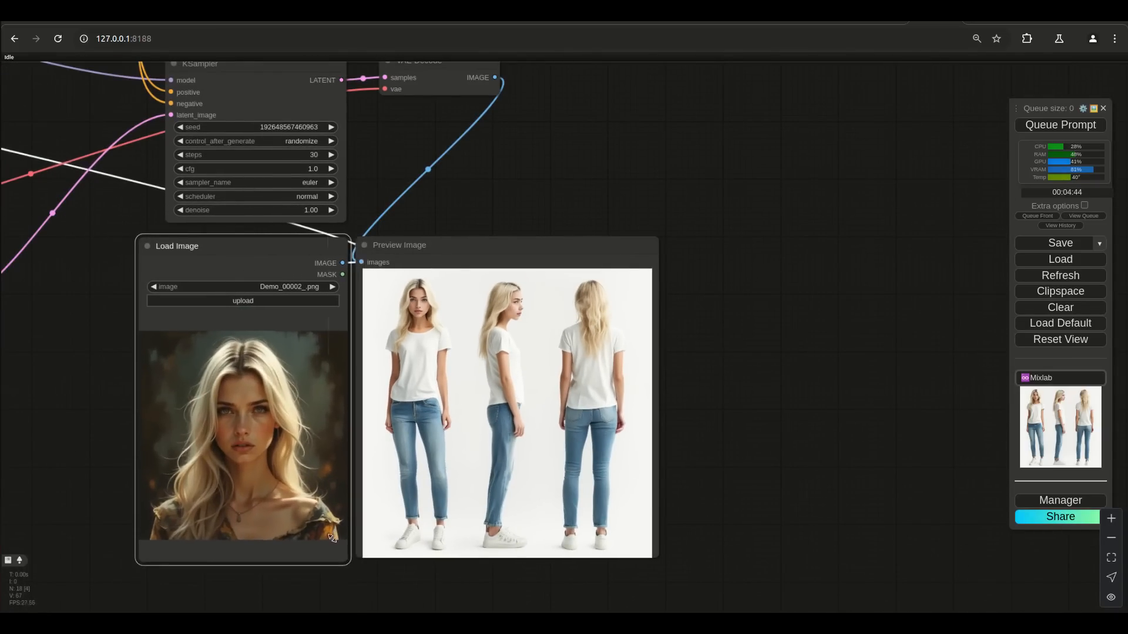
pyautogui.scroll(5, 700, 360)
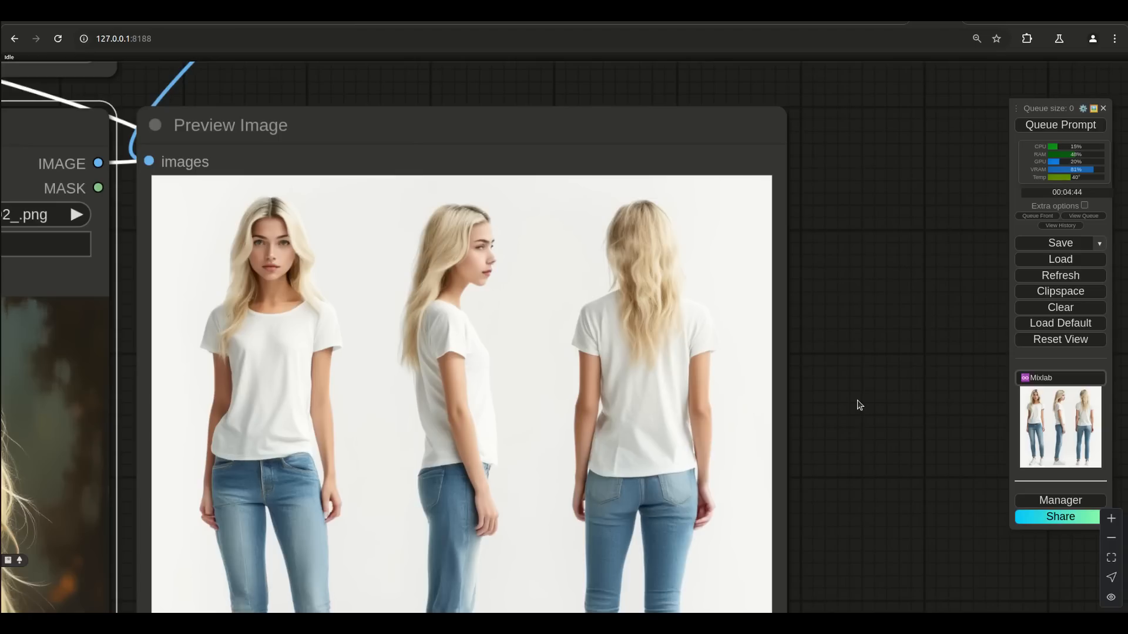
pyautogui.moveTo(864, 395); pyautogui.dragTo(1047, 330)
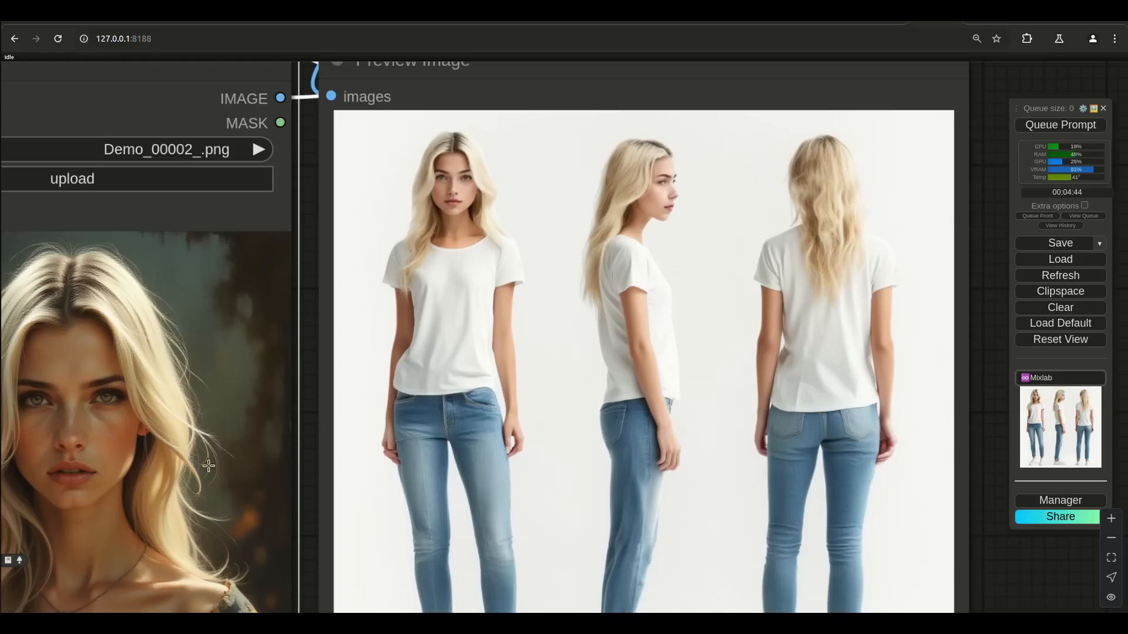
# - Set the weight of Apply PuLID Flux to 0.8
pyautogui.scroll(-11, 487, 433)
pyautogui.moveTo(192, 416); pyautogui.dragTo(732, 587)
pyautogui.moveTo(395, 299); pyautogui.dragTo(569, 431)
pyautogui.scroll(8, 570, 431)
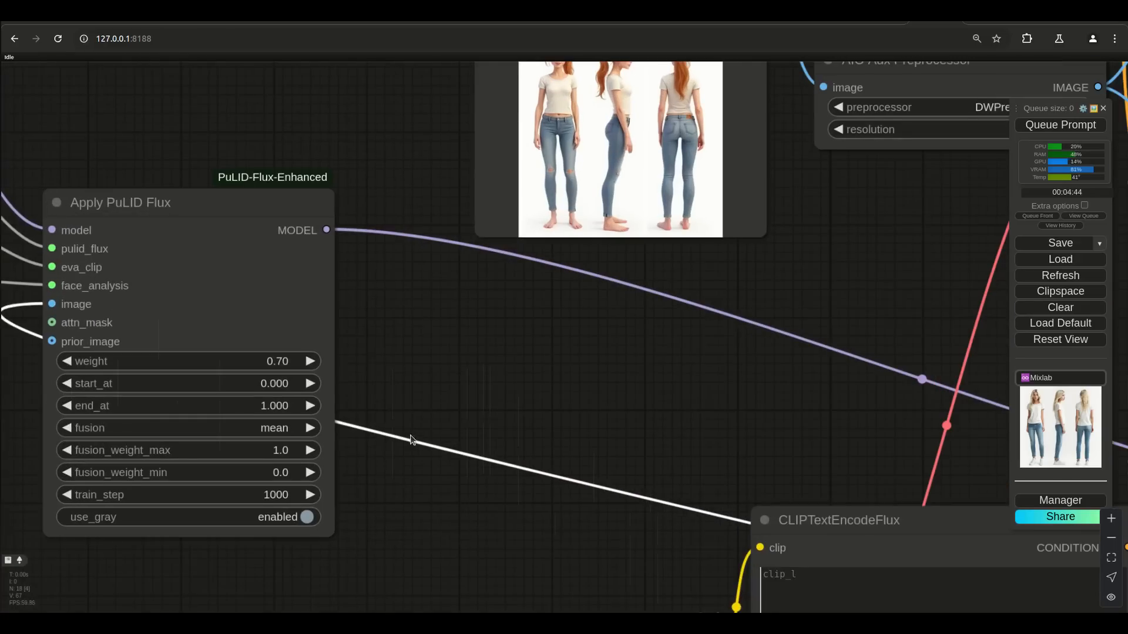
pyautogui.moveTo(484, 402); pyautogui.dragTo(540, 418)
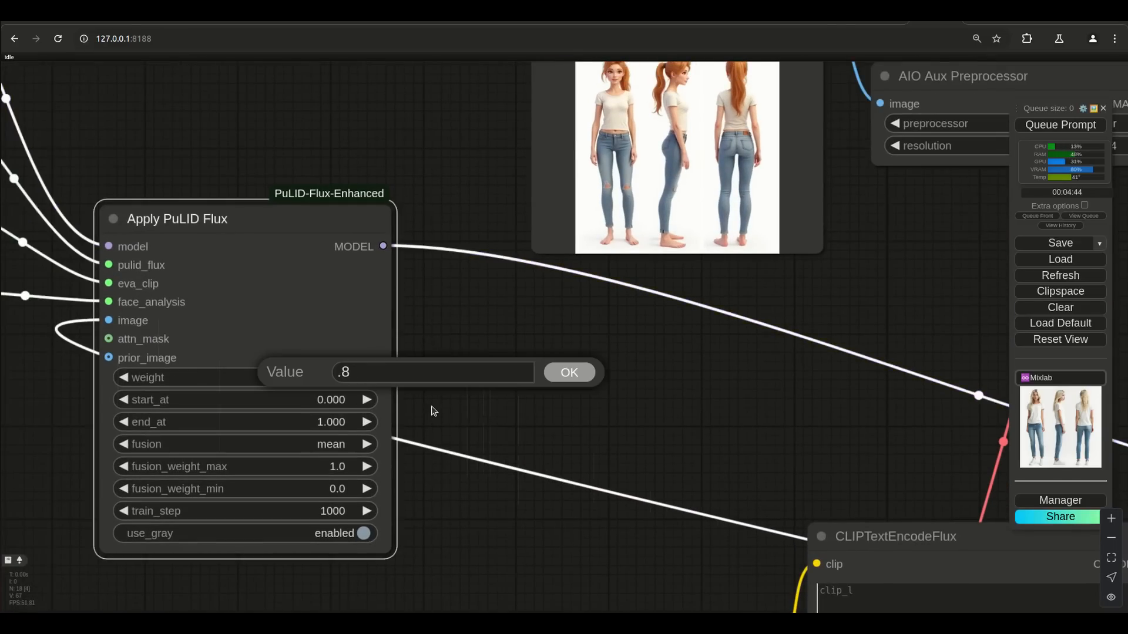
pyautogui.press('Return')
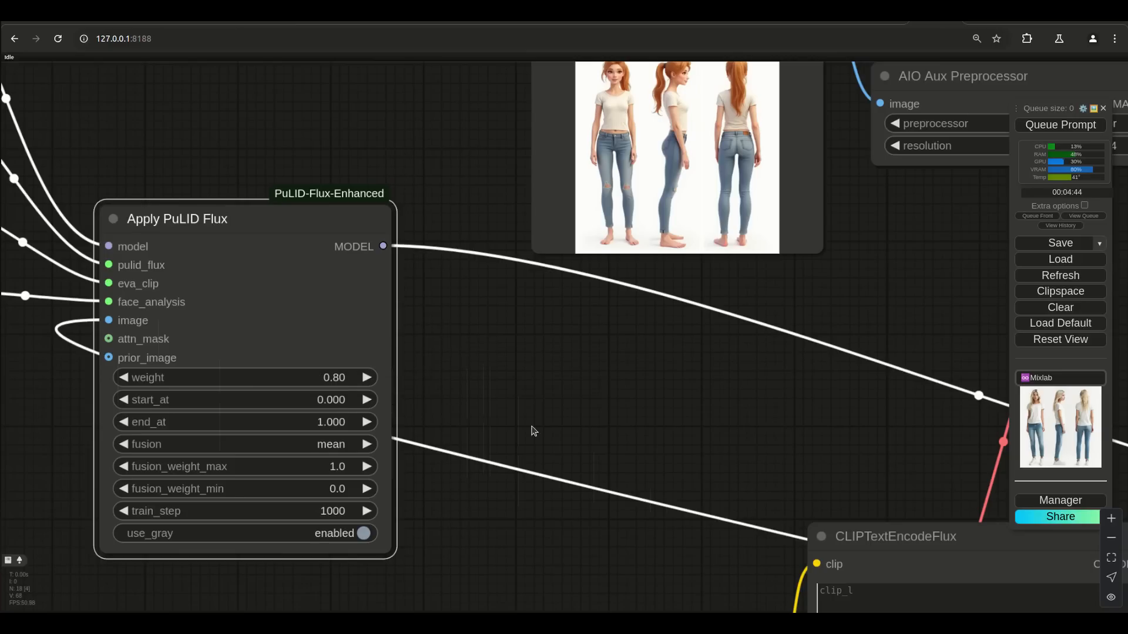
# - Move the portrait's Load Image node beneath the Load InsightFace (PuLID Flux) node, close to Apply PuLID Flux
pyautogui.moveTo(769, 436); pyautogui.dragTo(440, 406)
pyautogui.scroll(-4, 442, 405)
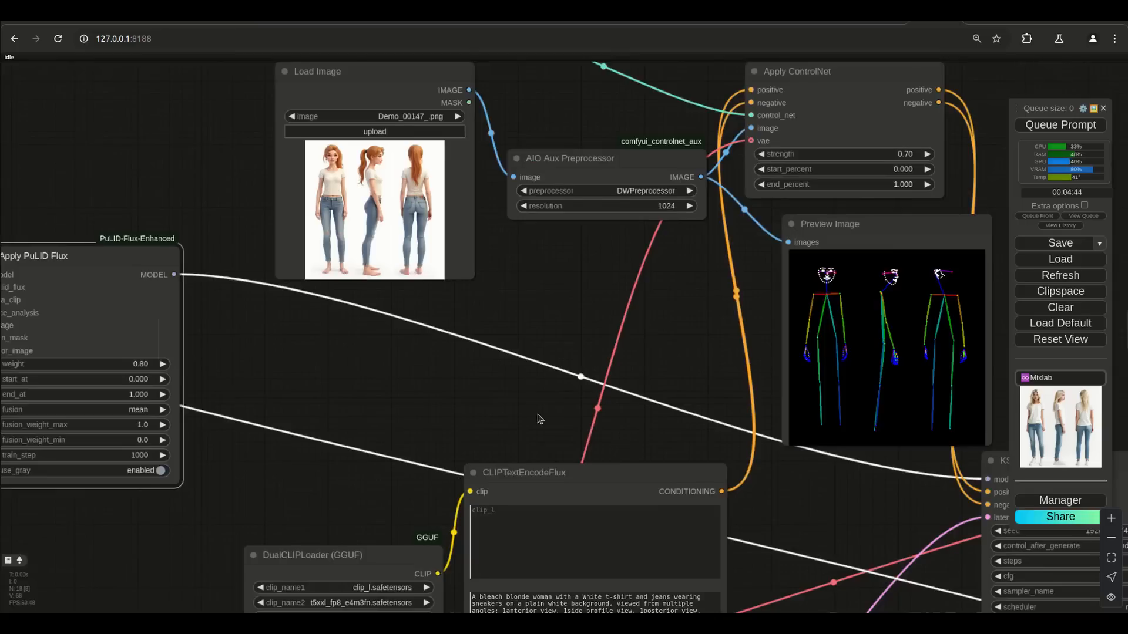
pyautogui.moveTo(650, 503); pyautogui.dragTo(403, 316)
pyautogui.moveTo(561, 467); pyautogui.dragTo(400, 270)
pyautogui.moveTo(598, 287); pyautogui.dragTo(2, 382)
pyautogui.moveTo(344, 425); pyautogui.dragTo(767, 435)
pyautogui.moveTo(657, 475); pyautogui.dragTo(755, 596)
pyautogui.moveTo(549, 499); pyautogui.dragTo(45, 367)
pyautogui.scroll(-5, 65, 395)
pyautogui.moveTo(241, 415); pyautogui.dragTo(463, 499)
pyautogui.moveTo(314, 465); pyautogui.dragTo(217, 308)
# - Tidy the PuLID loader nodes into a closer column and shift Apply PuLID Flux slightly towards them
pyautogui.moveTo(210, 172); pyautogui.dragTo(214, 172)
pyautogui.moveTo(199, 116); pyautogui.dragTo(206, 115)
pyautogui.moveTo(358, 236); pyautogui.dragTo(339, 235)
pyautogui.moveTo(418, 490); pyautogui.dragTo(264, 474)
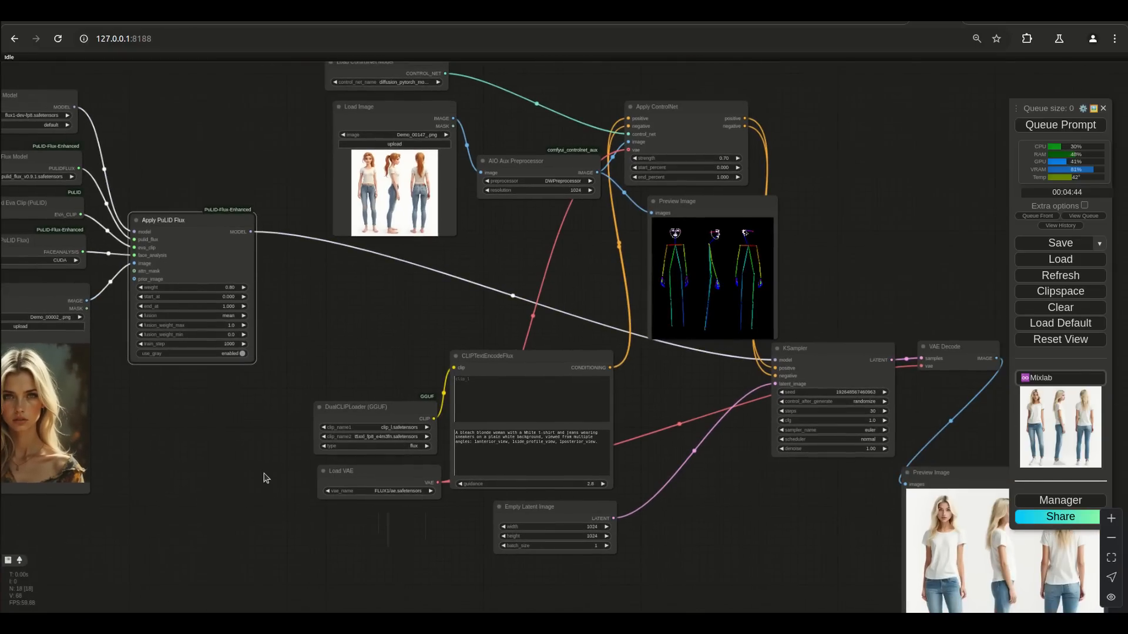
pyautogui.moveTo(292, 182); pyautogui.dragTo(329, 253)
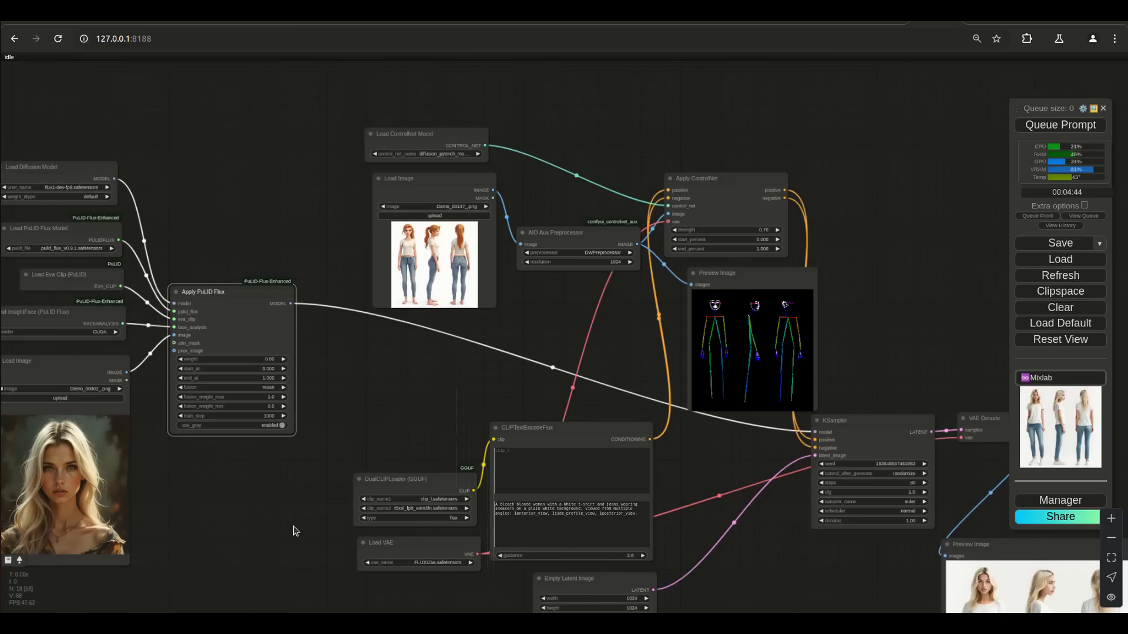
pyautogui.moveTo(296, 564); pyautogui.dragTo(214, 448)
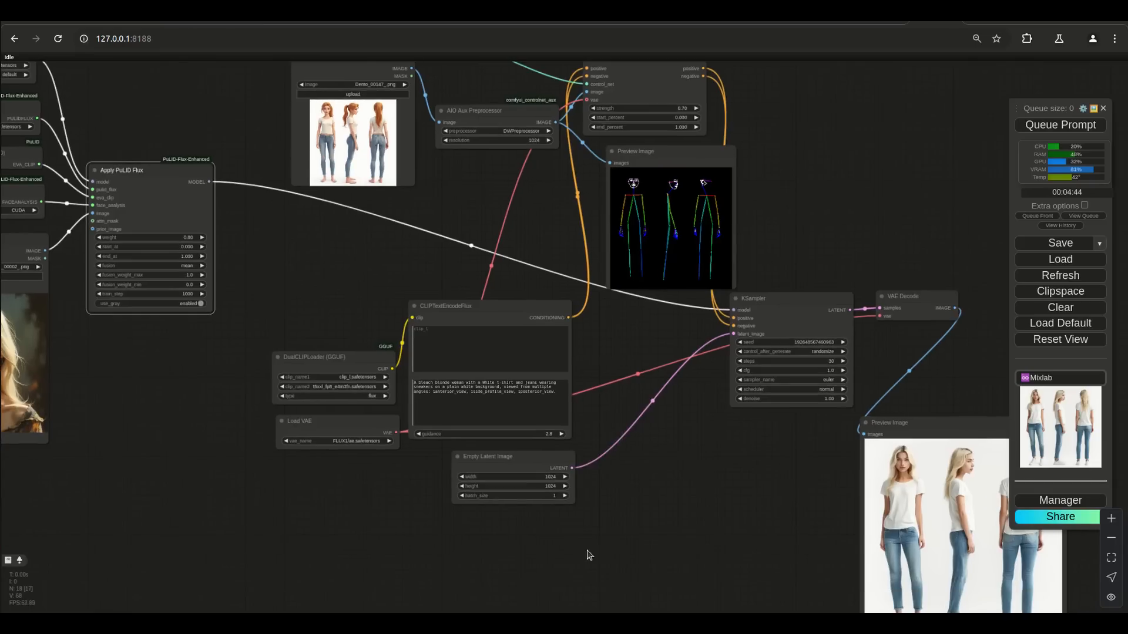
# - In the CLIPTextEncodeFlux prompt, replace "with a White t-shirt and jeans wearing" with "wearing a Leather jacket"
pyautogui.moveTo(712, 546); pyautogui.dragTo(501, 536)
pyautogui.scroll(8, 500, 535)
pyautogui.moveTo(281, 257); pyautogui.dragTo(591, 403)
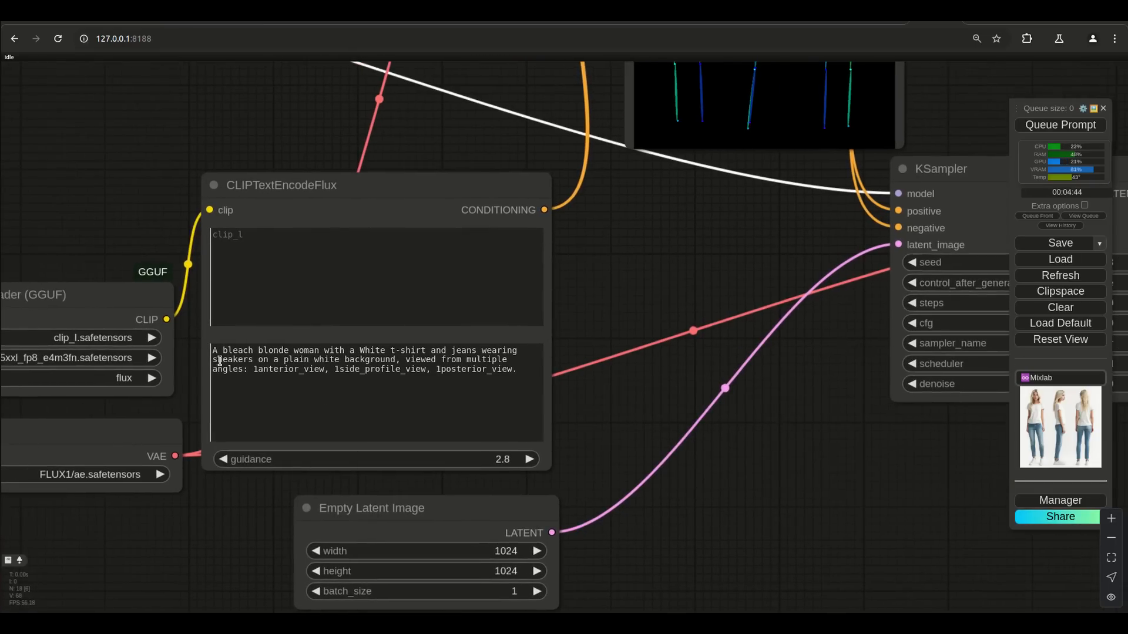
pyautogui.click(516, 350)
pyautogui.hotkey('ctrl', 'BackSpace')
pyautogui.hotkey('ctrl', 'BackSpace')
pyautogui.hotkey('ctrl', 'BackSpace')
pyautogui.hotkey('ctrl', 'BackSpace')
pyautogui.hotkey('ctrl', 'BackSpace')
pyautogui.hotkey('ctrl', 'BackSpace')
pyautogui.hotkey('ctrl', 'BackSpace')
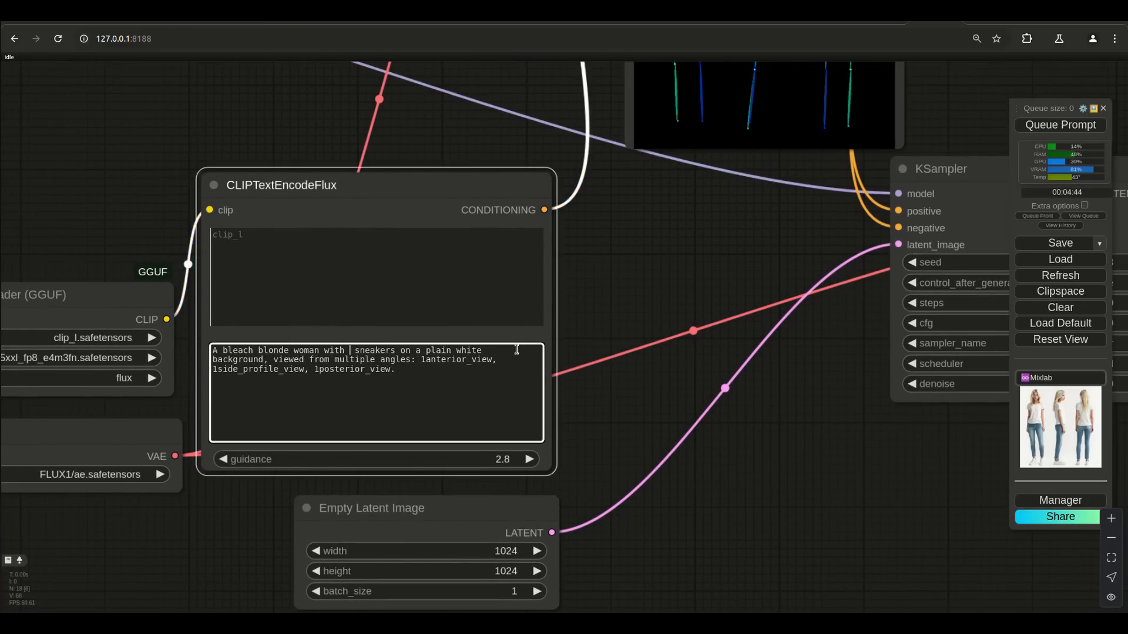
pyautogui.hotkey('ctrl', 'BackSpace')
pyautogui.write('wearo')
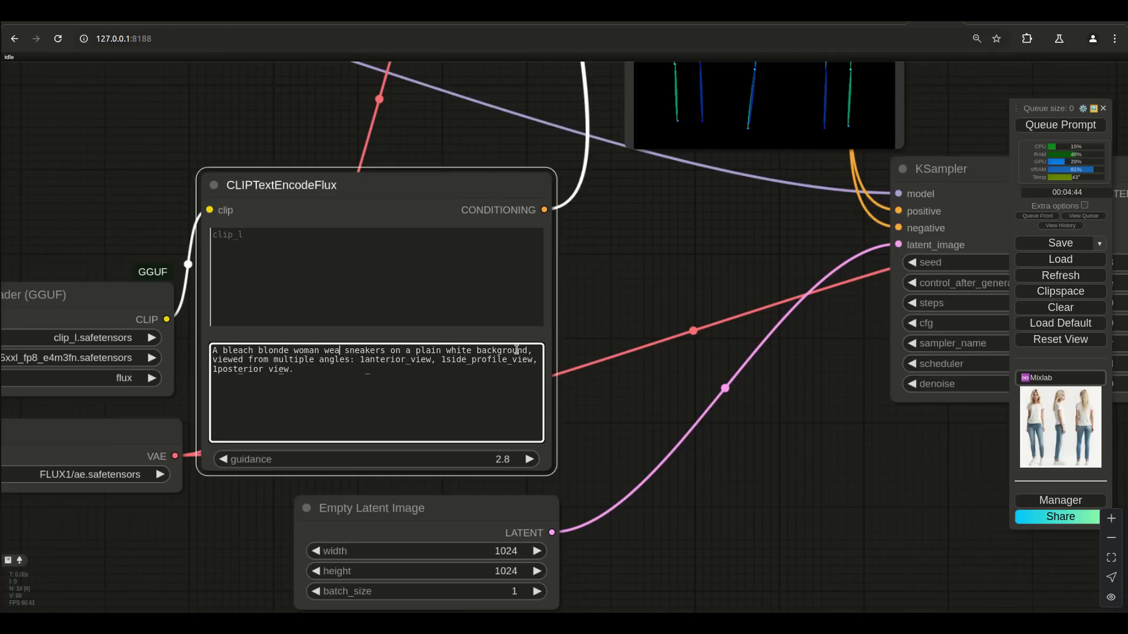
pyautogui.press('BackSpace')
pyautogui.write('ing a ')
pyautogui.write('Leather')
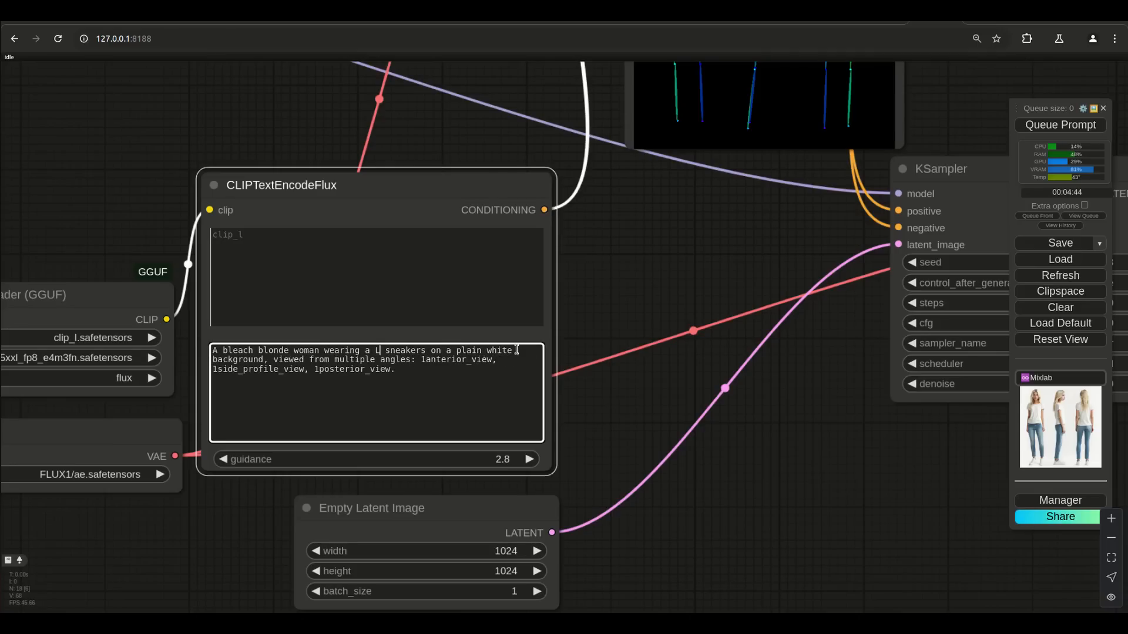
pyautogui.write(' jacker')
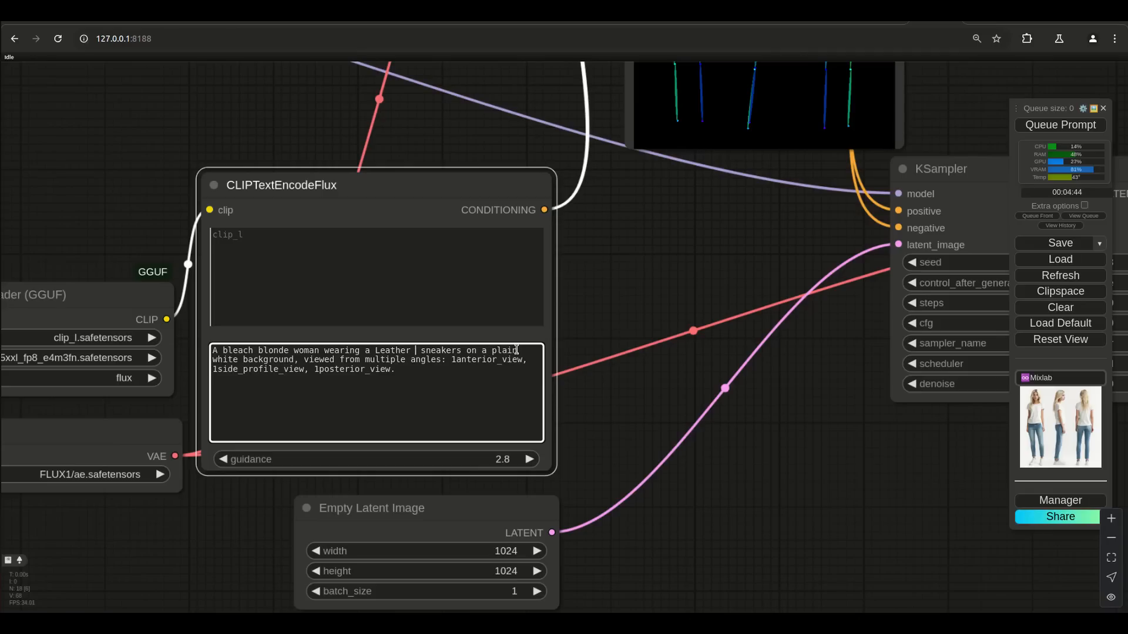
pyautogui.press('BackSpace')
pyautogui.write('t')
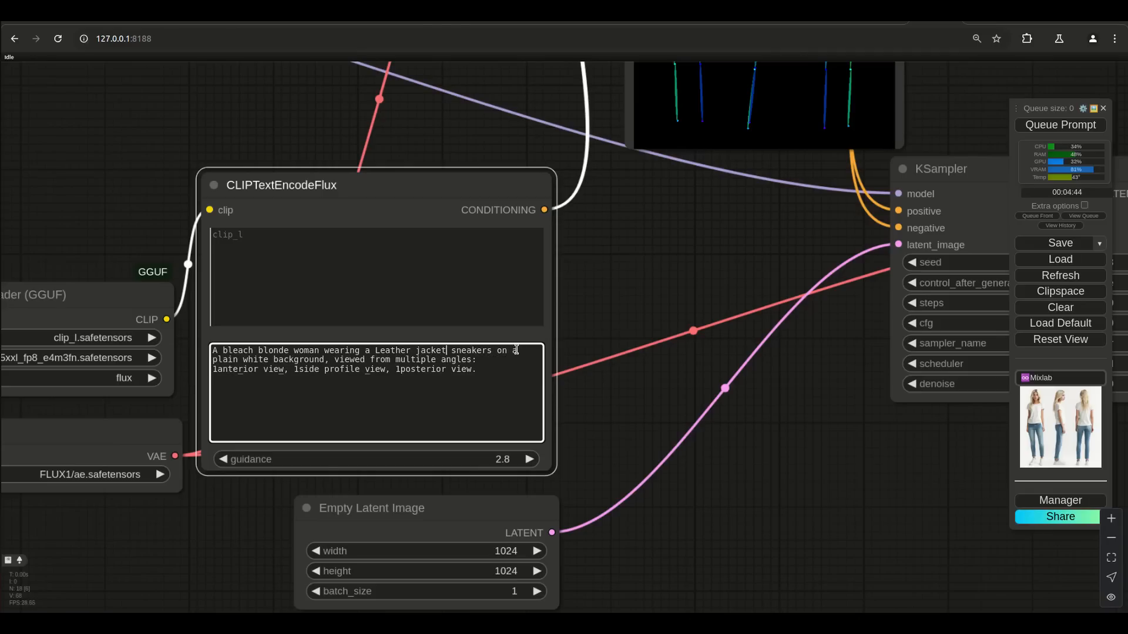
# - Replace "sneakers" in the prompt with "and black riding boots"
pyautogui.write(' and')
pyautogui.press('Delete')
pyautogui.press('Delete')
pyautogui.press('Delete')
pyautogui.press('Delete')
pyautogui.press('Delete')
pyautogui.press('Delete')
pyautogui.press('Delete')
pyautogui.press('Delete')
pyautogui.press('Delete')
pyautogui.write('black boots')
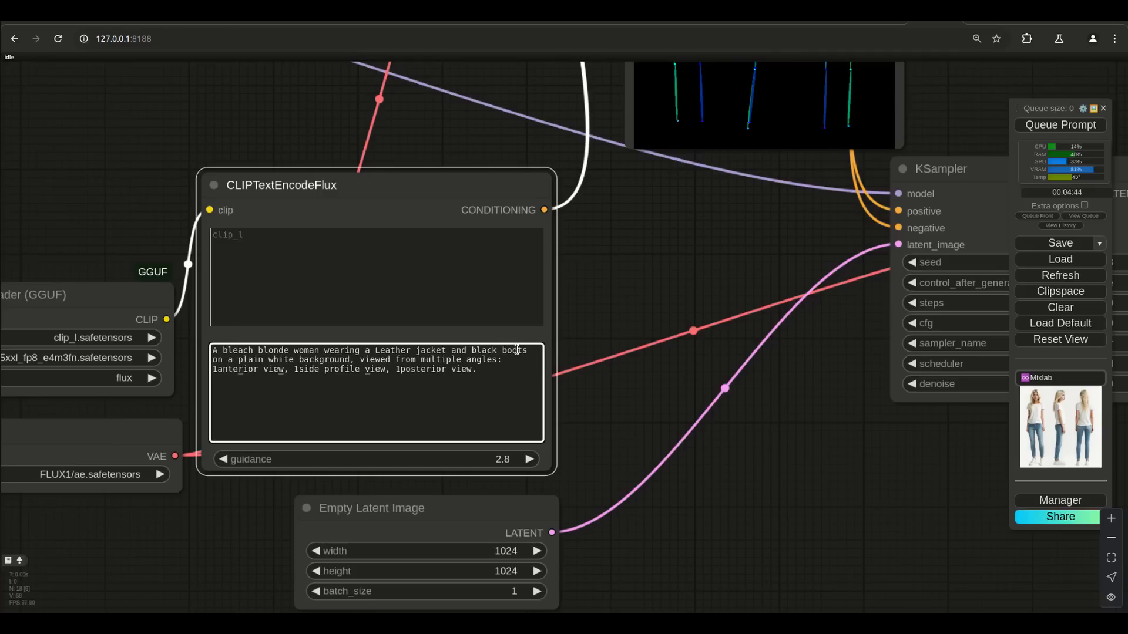
pyautogui.write('iding')
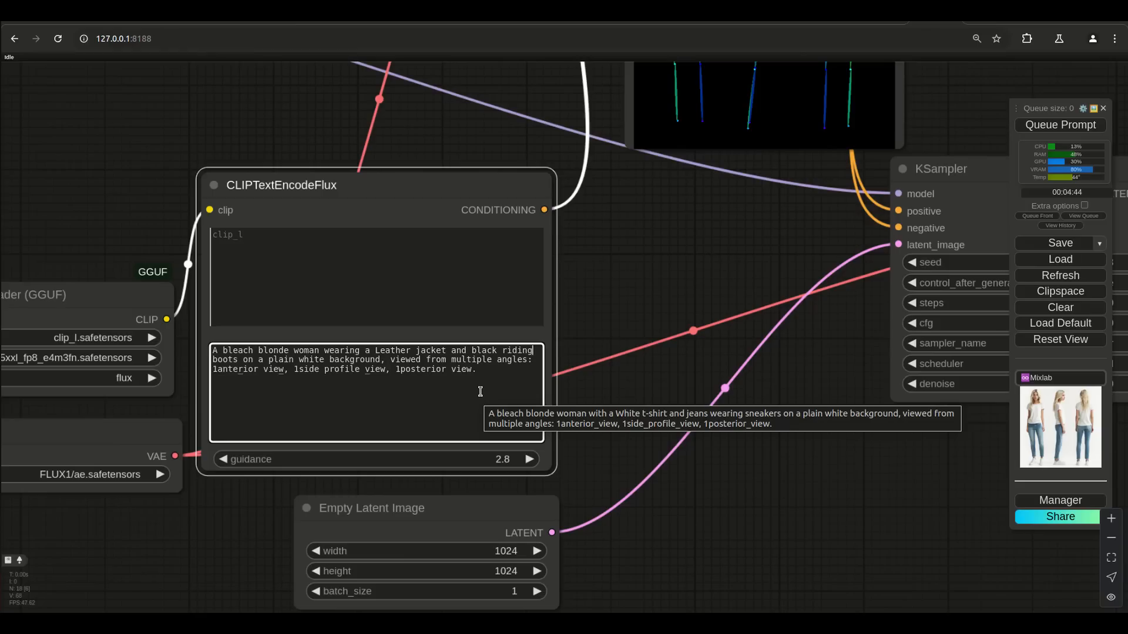
# - Queue the prompt and examine the faces and outfit in the three generated views of the output Preview Image
pyautogui.click(746, 489)
pyautogui.moveTo(796, 475); pyautogui.dragTo(682, 478)
pyautogui.scroll(-4, 680, 478)
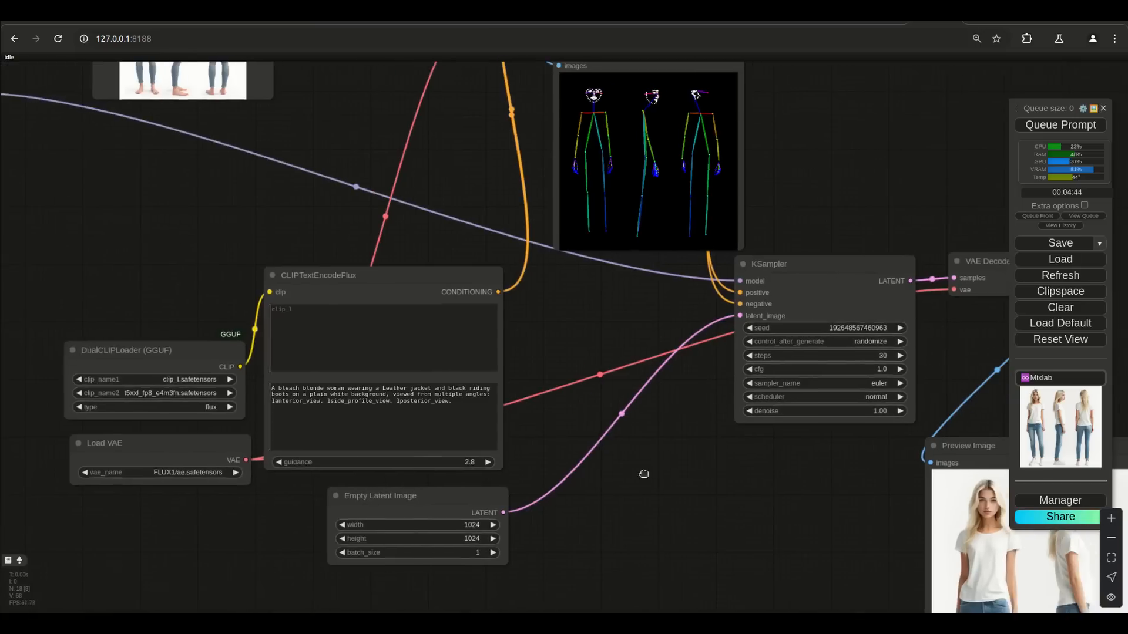
pyautogui.moveTo(751, 488); pyautogui.dragTo(431, 451)
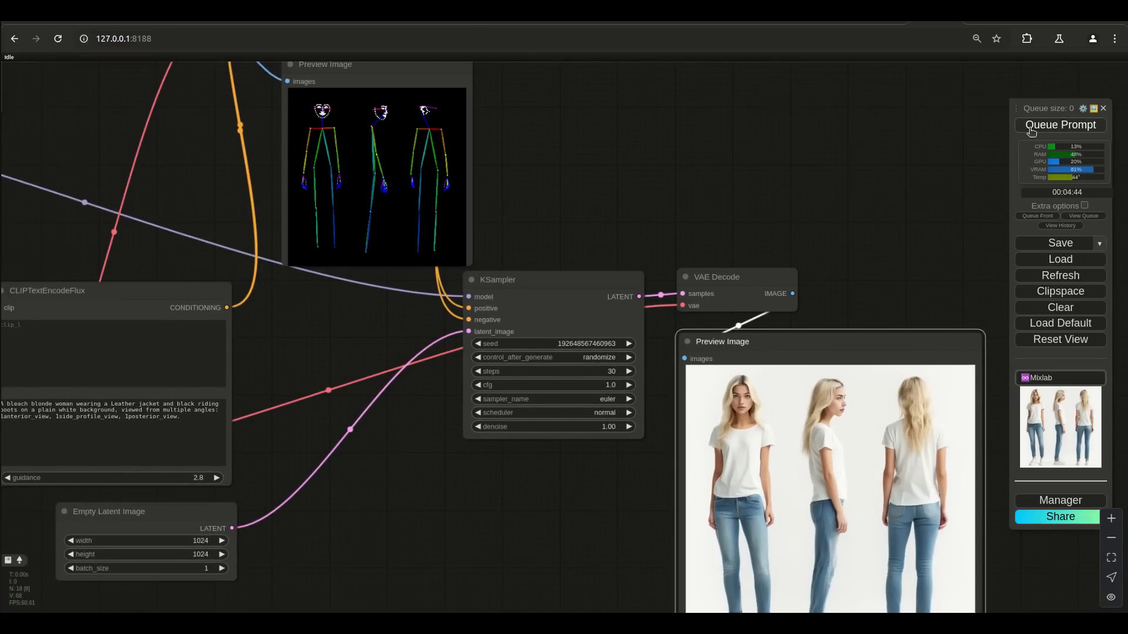
pyautogui.click(1032, 130)
pyautogui.scroll(-3, 816, 207)
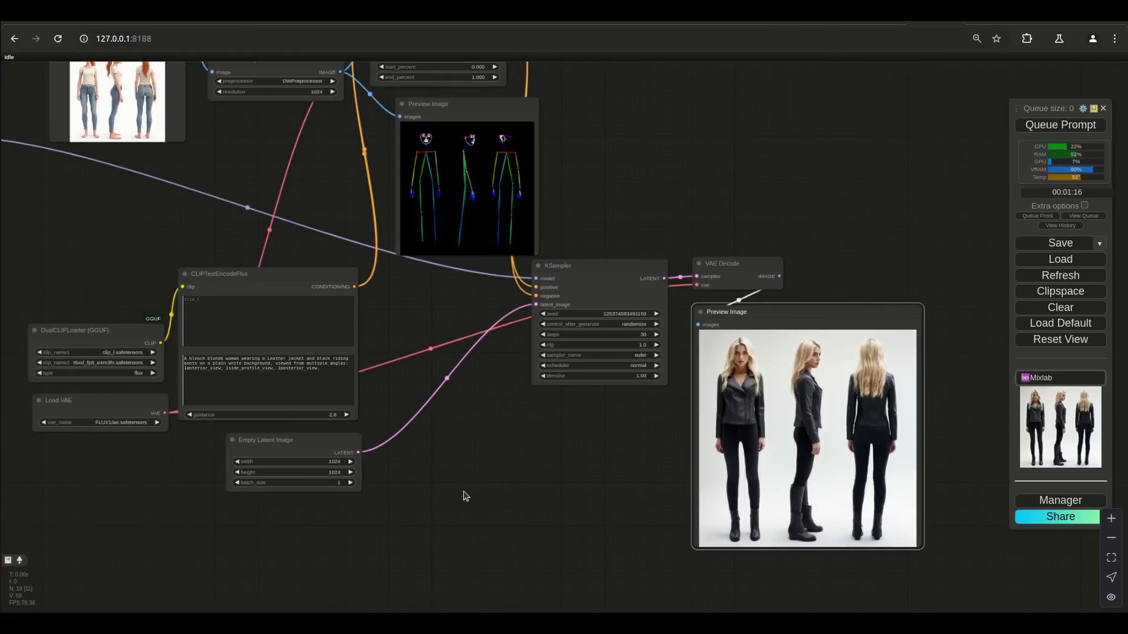
pyautogui.scroll(8, 583, 465)
pyautogui.moveTo(421, 490); pyautogui.dragTo(239, 407)
pyautogui.scroll(-3, 343, 474)
pyautogui.scroll(6, 349, 384)
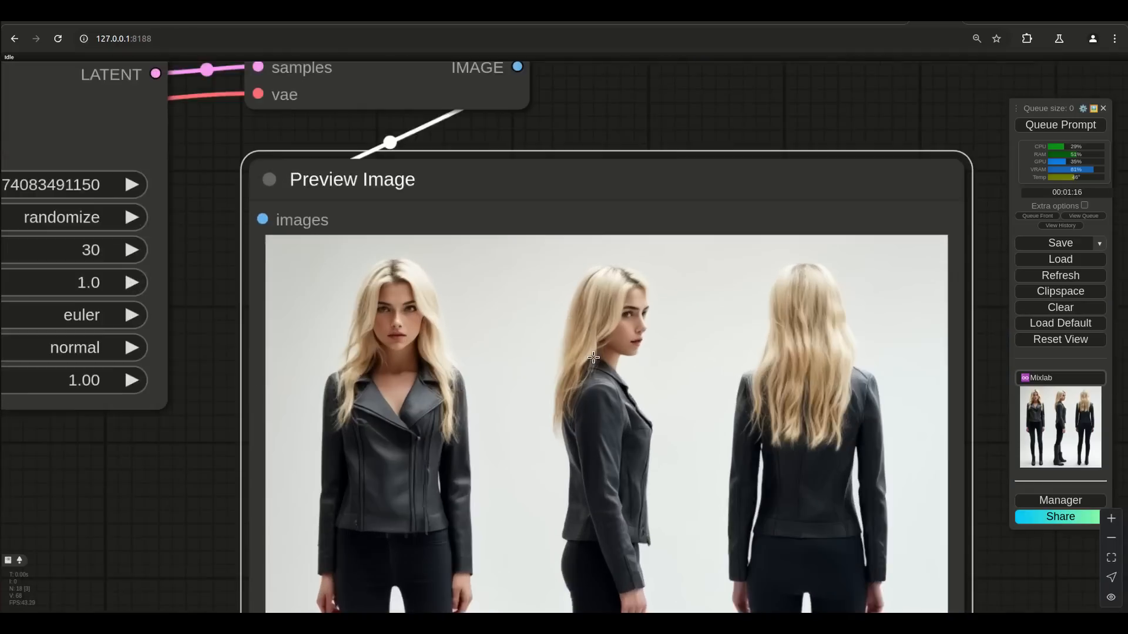
pyautogui.scroll(-13, 313, 342)
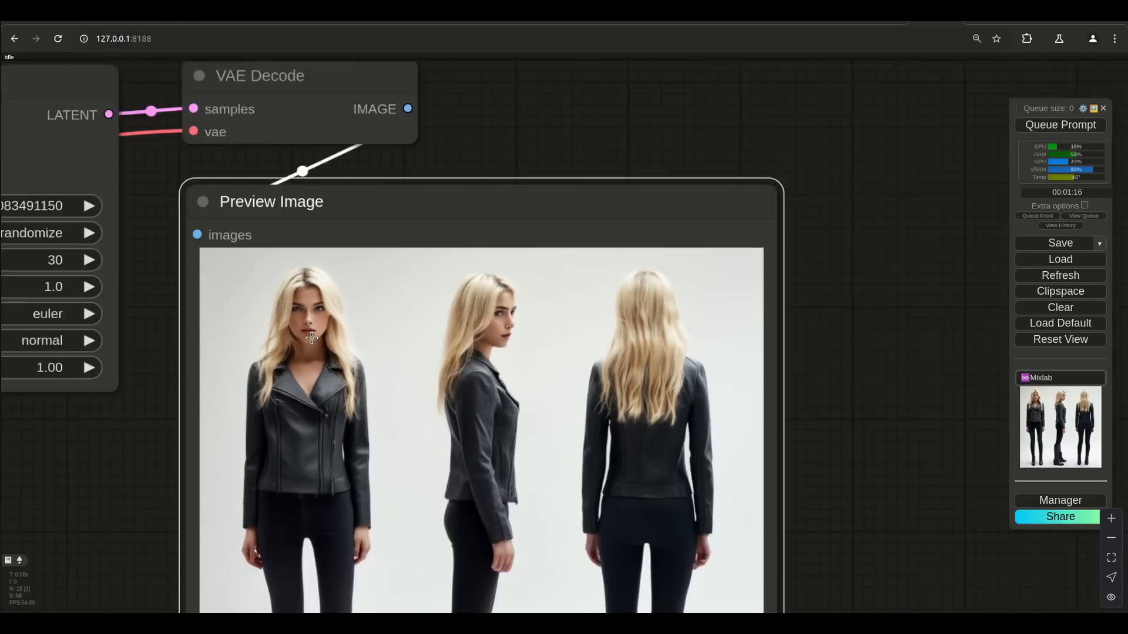
pyautogui.moveTo(226, 442); pyautogui.dragTo(530, 471)
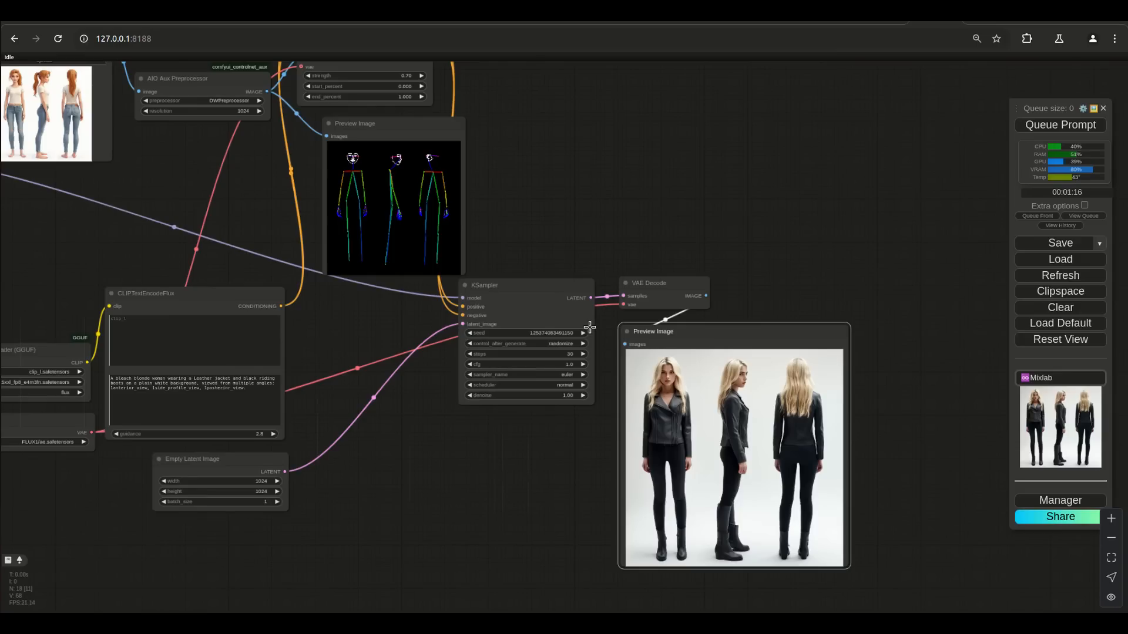
# - Add an Upscale Latent By node fed by the KSampler's LATENT output and set its scale_by to 1.3
pyautogui.moveTo(591, 298); pyautogui.dragTo(413, 509)
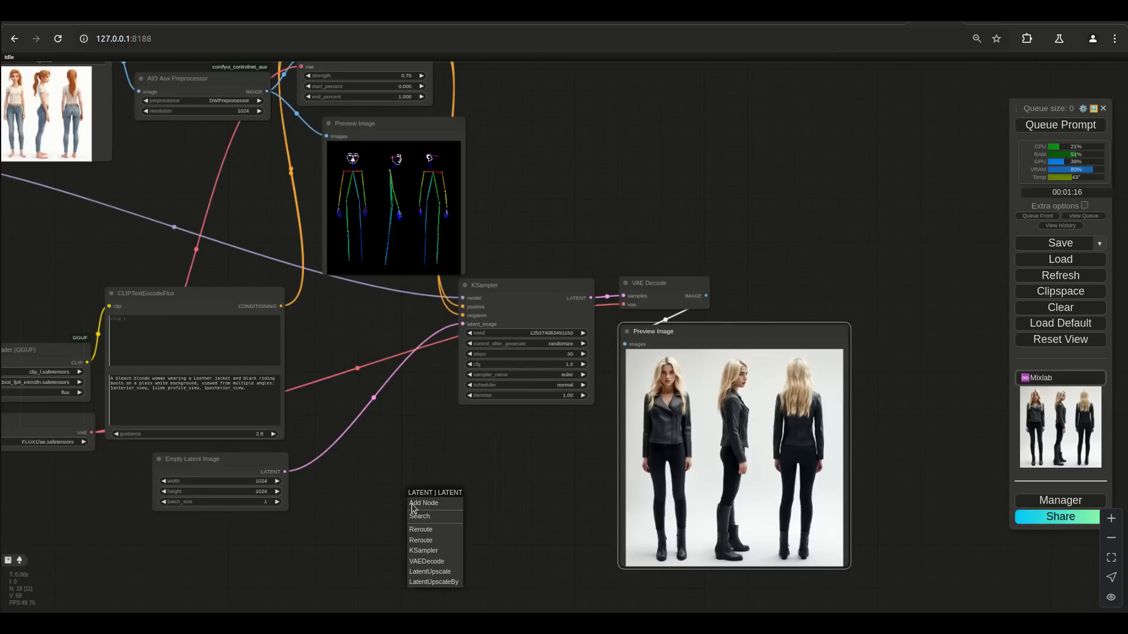
pyautogui.click(433, 581)
pyautogui.scroll(3, 636, 516)
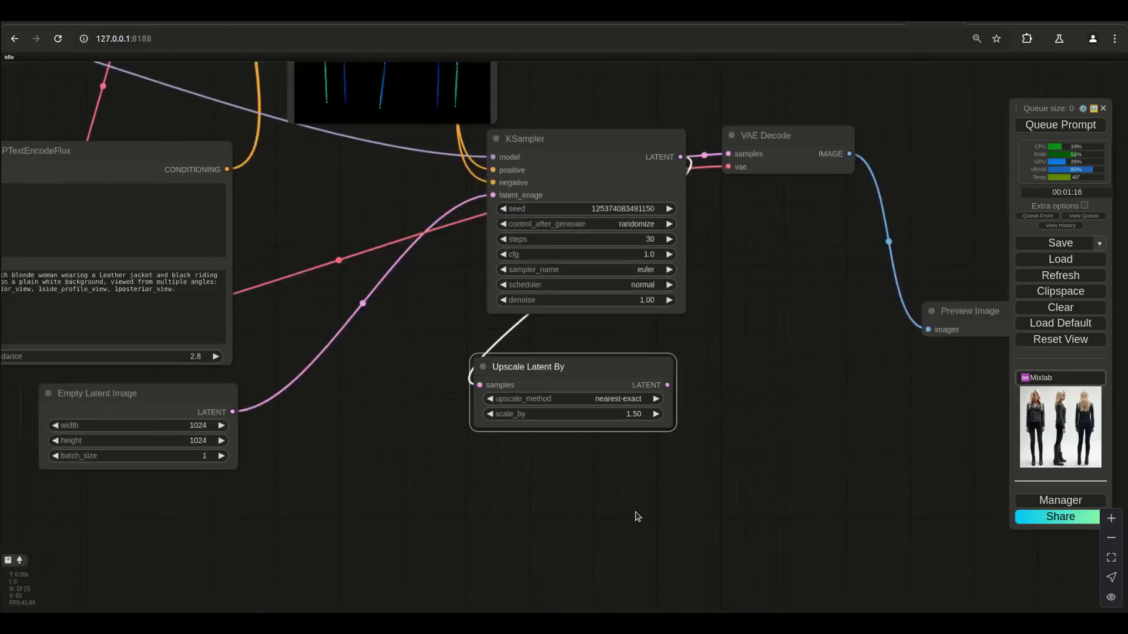
pyautogui.click(633, 410)
pyautogui.write('1.3')
pyautogui.press('Return')
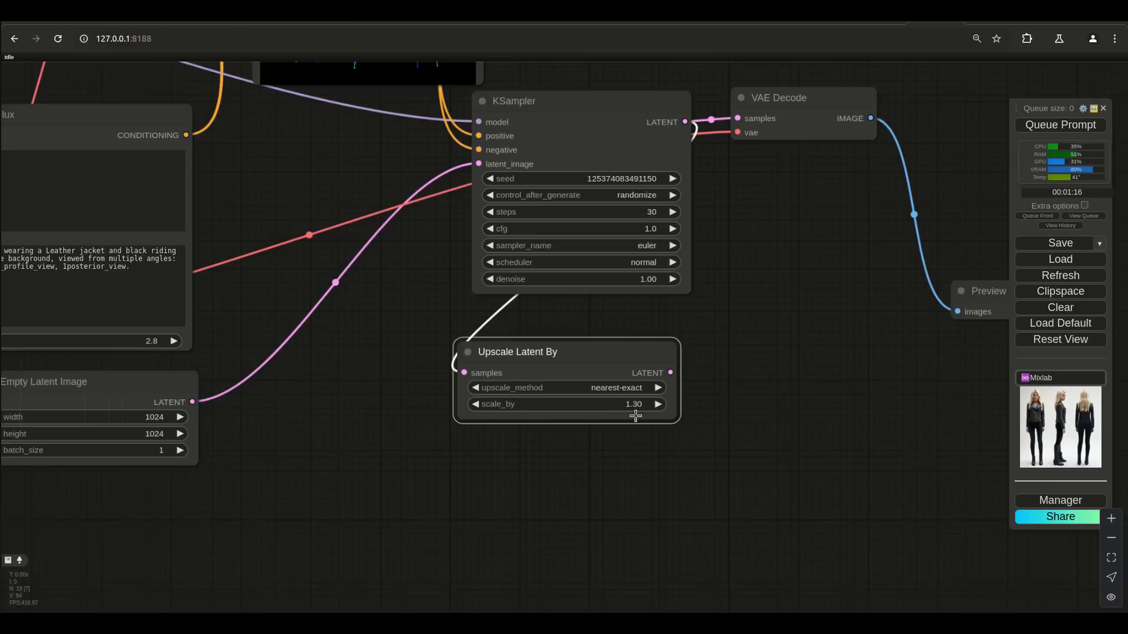
# - Shift Upscale Latent By away from the KSampler's underside and add a second KSampler connected to its LATENT output
pyautogui.moveTo(505, 354); pyautogui.dragTo(375, 357)
pyautogui.moveTo(539, 375); pyautogui.dragTo(605, 490)
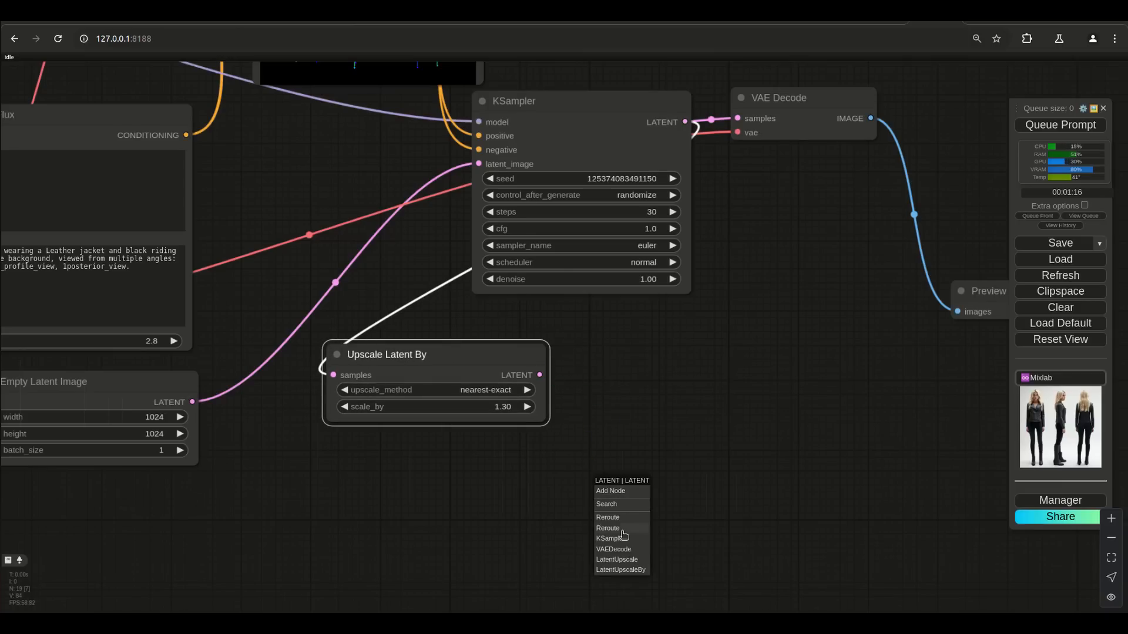
pyautogui.click(613, 487)
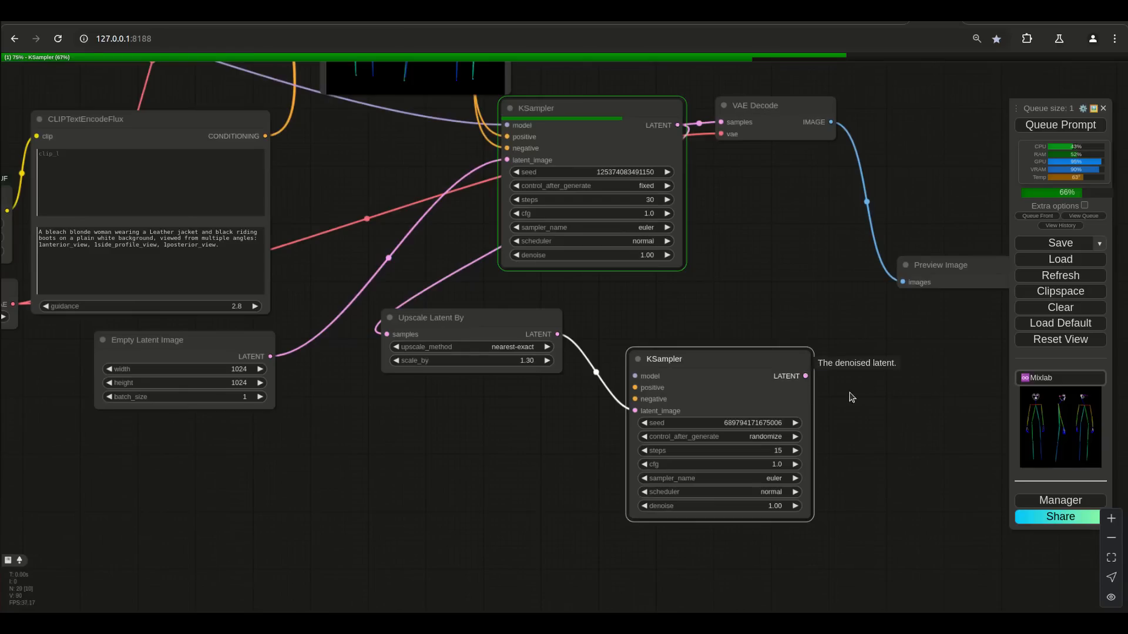
# - Add a VAE Decode fed by the second KSampler and Load VAE, with a new Preview Image on its output
pyautogui.moveTo(805, 376); pyautogui.dragTo(870, 415)
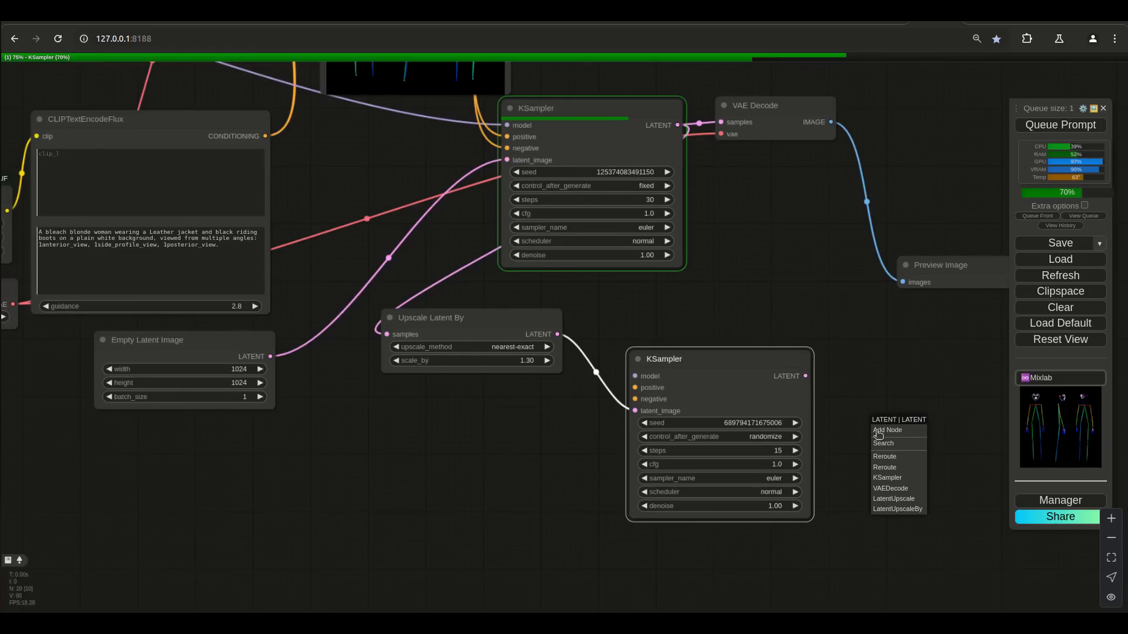
pyautogui.click(887, 486)
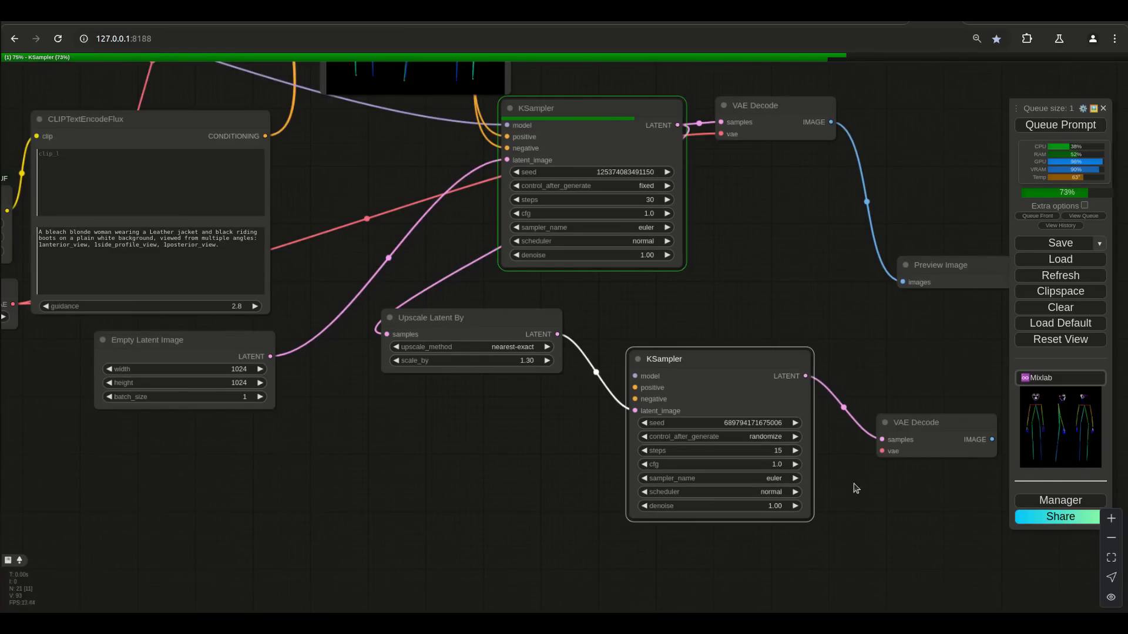
pyautogui.moveTo(491, 453); pyautogui.dragTo(56, 305)
pyautogui.moveTo(933, 503); pyautogui.dragTo(702, 499)
pyautogui.moveTo(749, 419); pyautogui.dragTo(705, 448)
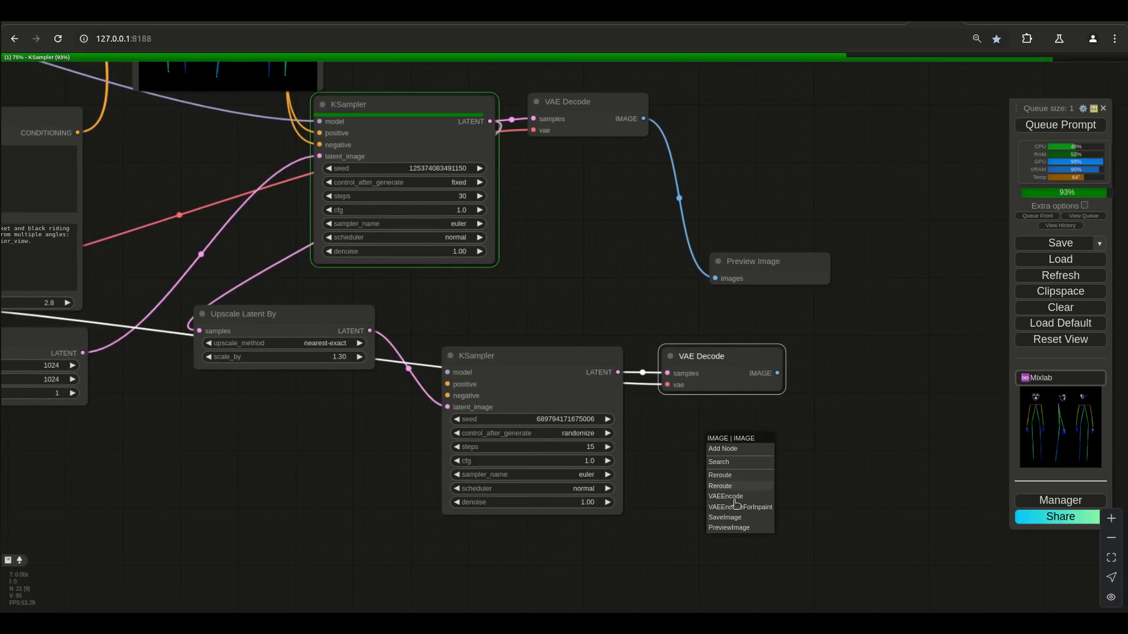
pyautogui.click(728, 527)
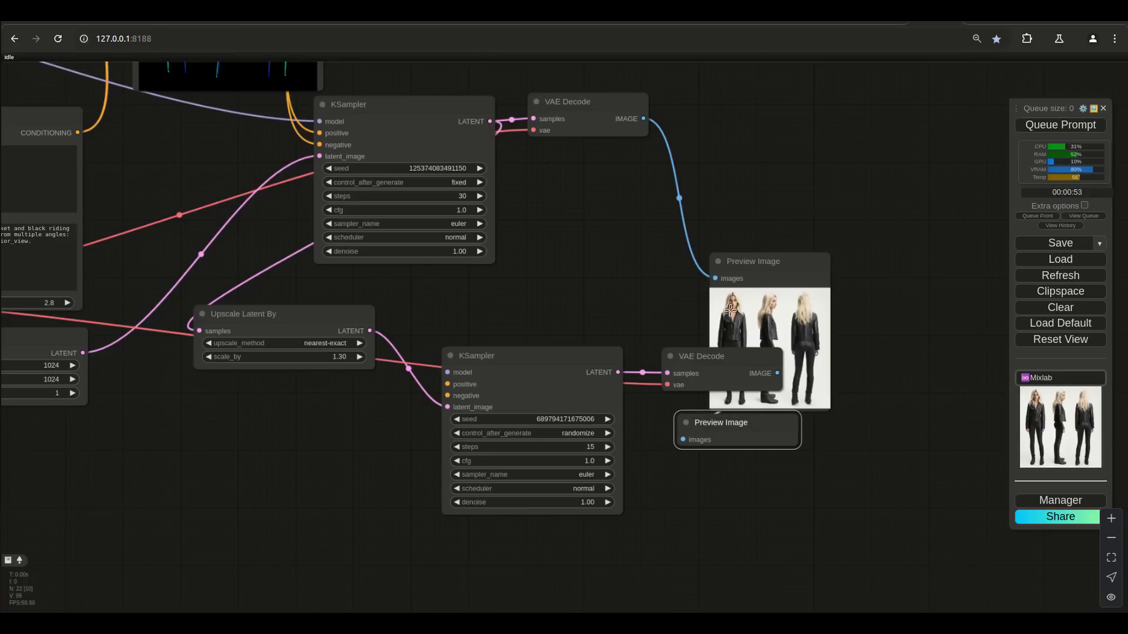
# - Enlarge the first Preview Image and place it beside the first VAE Decode, clear of the KSampler nodes
pyautogui.moveTo(753, 262); pyautogui.dragTo(612, 154)
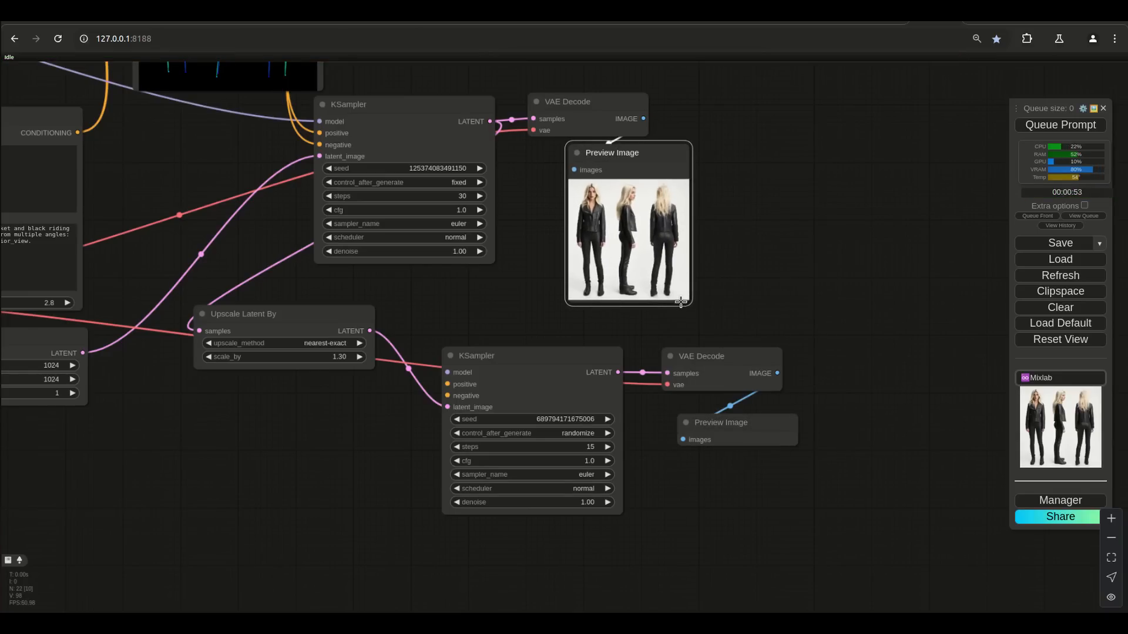
pyautogui.moveTo(683, 294); pyautogui.dragTo(1017, 608)
pyautogui.moveTo(463, 589); pyautogui.dragTo(243, 569)
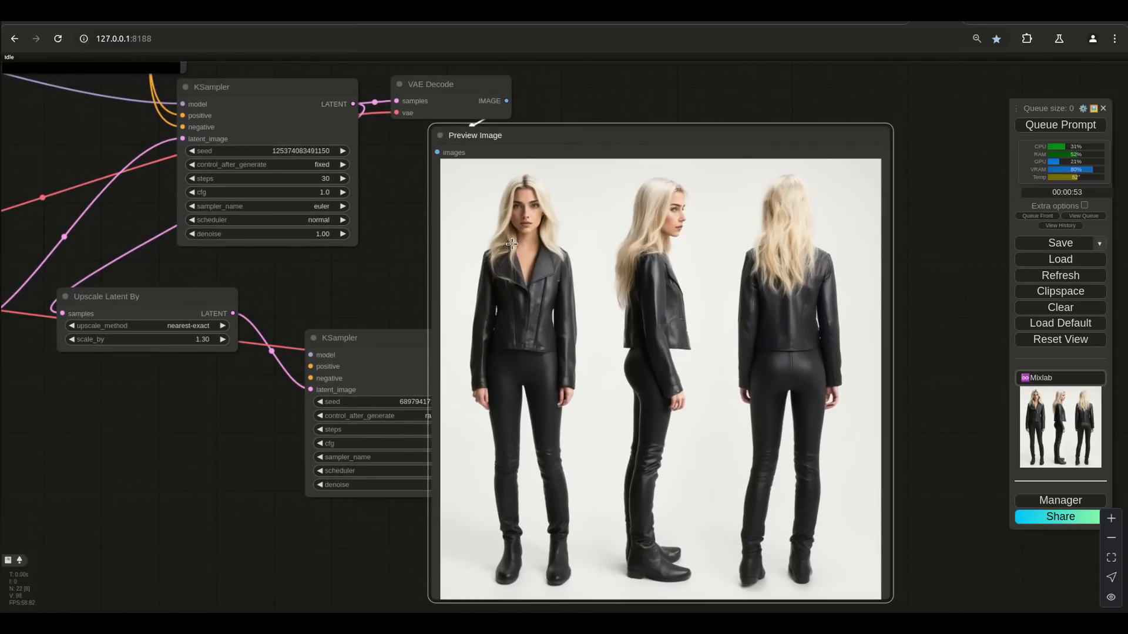
pyautogui.moveTo(532, 135); pyautogui.dragTo(708, 70)
pyautogui.moveTo(467, 252); pyautogui.dragTo(514, 262)
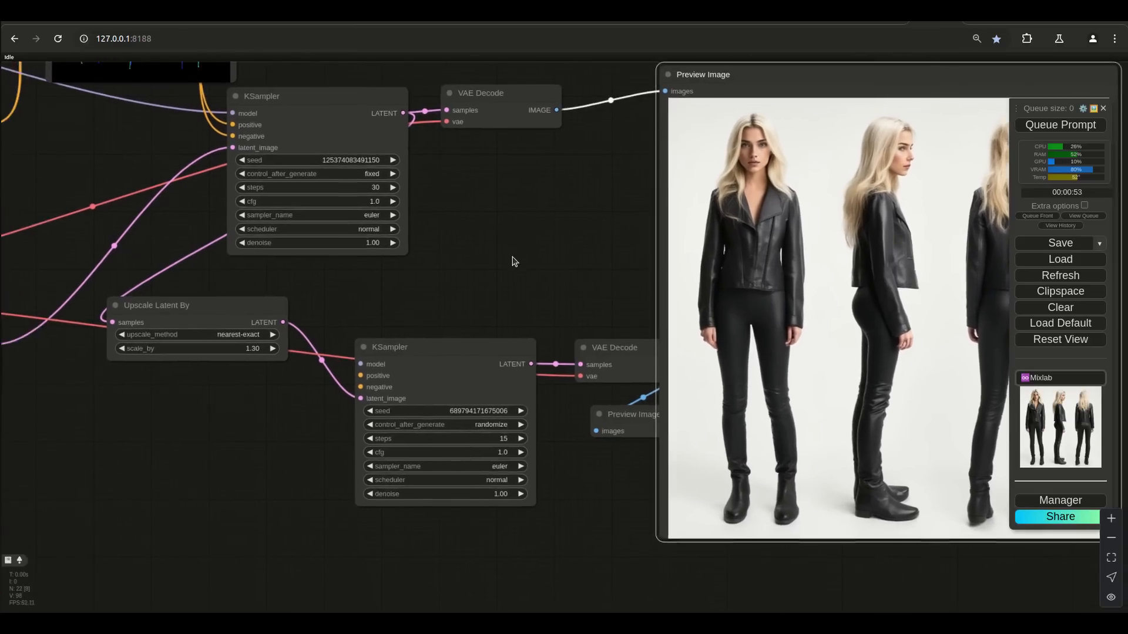
# - Arrange the second KSampler, its VAE Decode and its Preview Image in a compact group beneath the first sampling nodes
pyautogui.scroll(-4, 515, 261)
pyautogui.moveTo(470, 325); pyautogui.dragTo(437, 316)
pyautogui.moveTo(349, 315); pyautogui.dragTo(308, 296)
pyautogui.moveTo(415, 319); pyautogui.dragTo(388, 313)
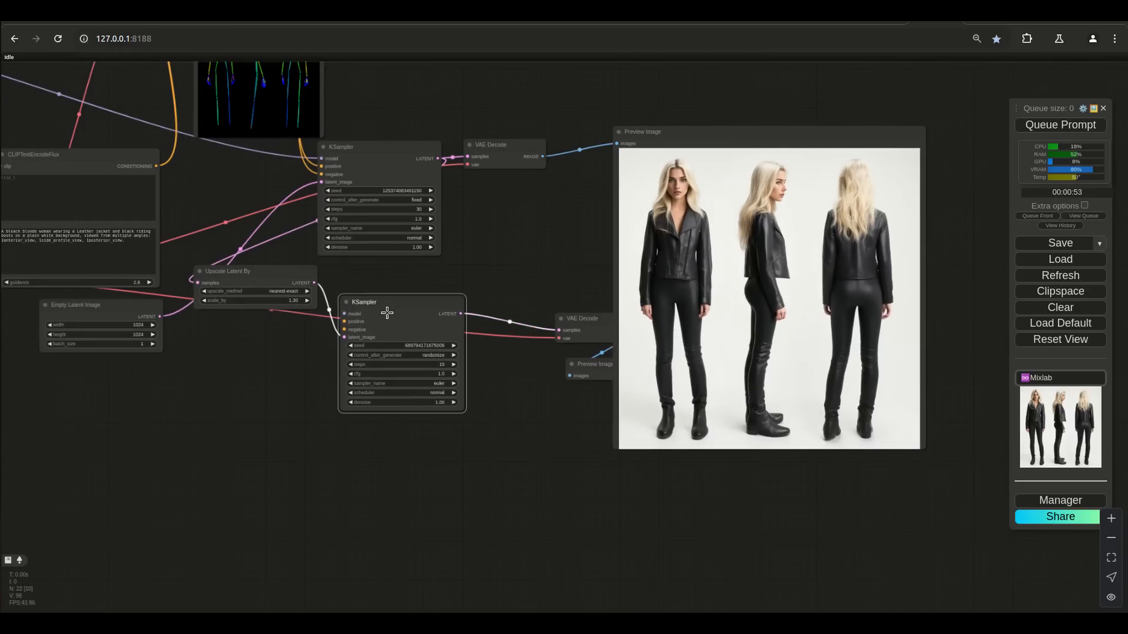
pyautogui.moveTo(586, 322); pyautogui.dragTo(502, 303)
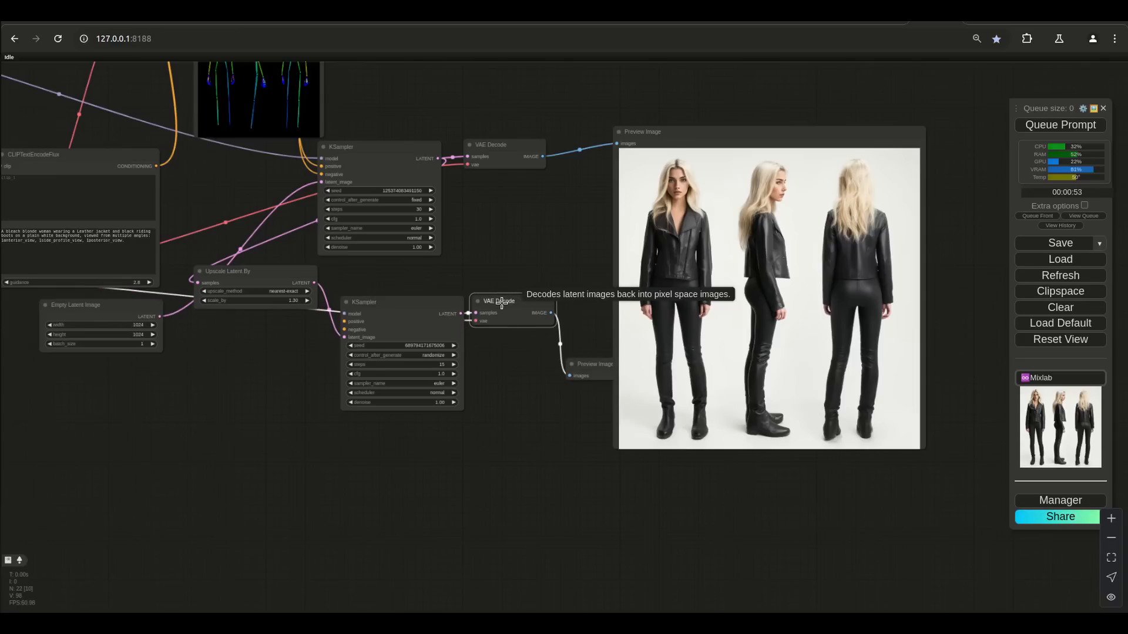
pyautogui.moveTo(590, 367); pyautogui.dragTo(495, 346)
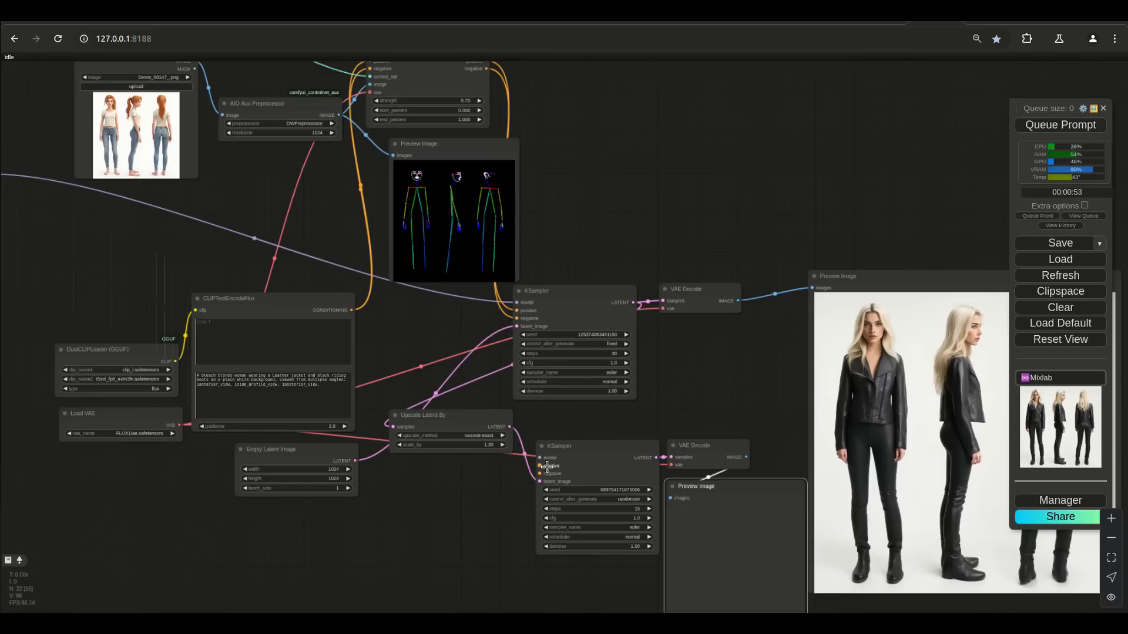
# - Connect the second KSampler's positive and negative inputs to the CLIPTextEncodeFlux CONDITIONING output
pyautogui.moveTo(541, 466); pyautogui.dragTo(421, 379)
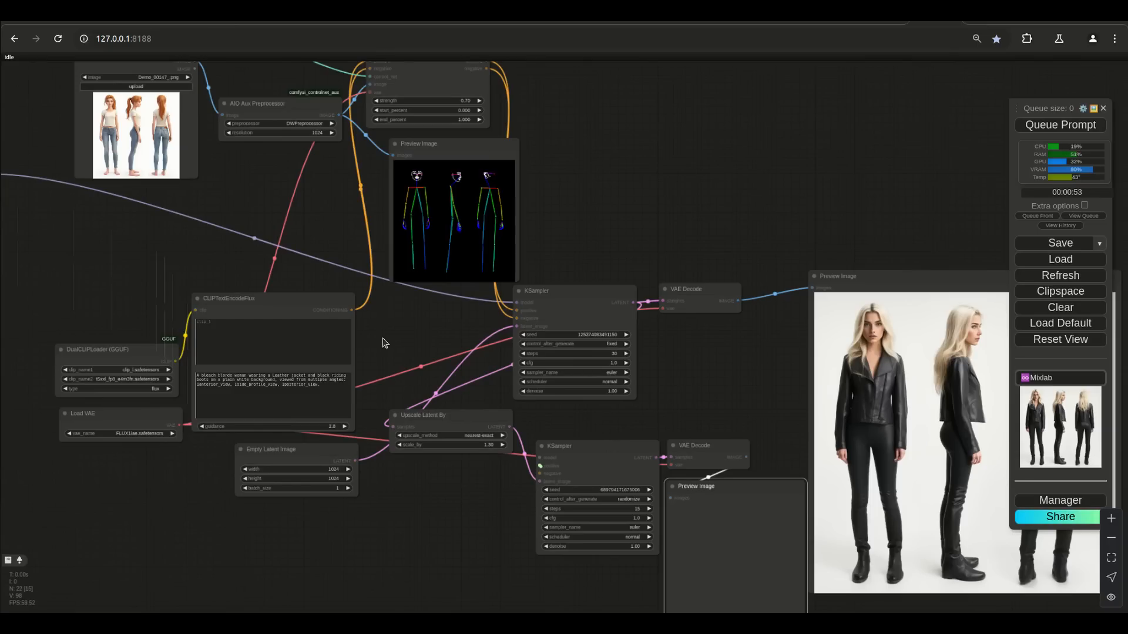
pyautogui.moveTo(456, 463); pyautogui.dragTo(352, 309)
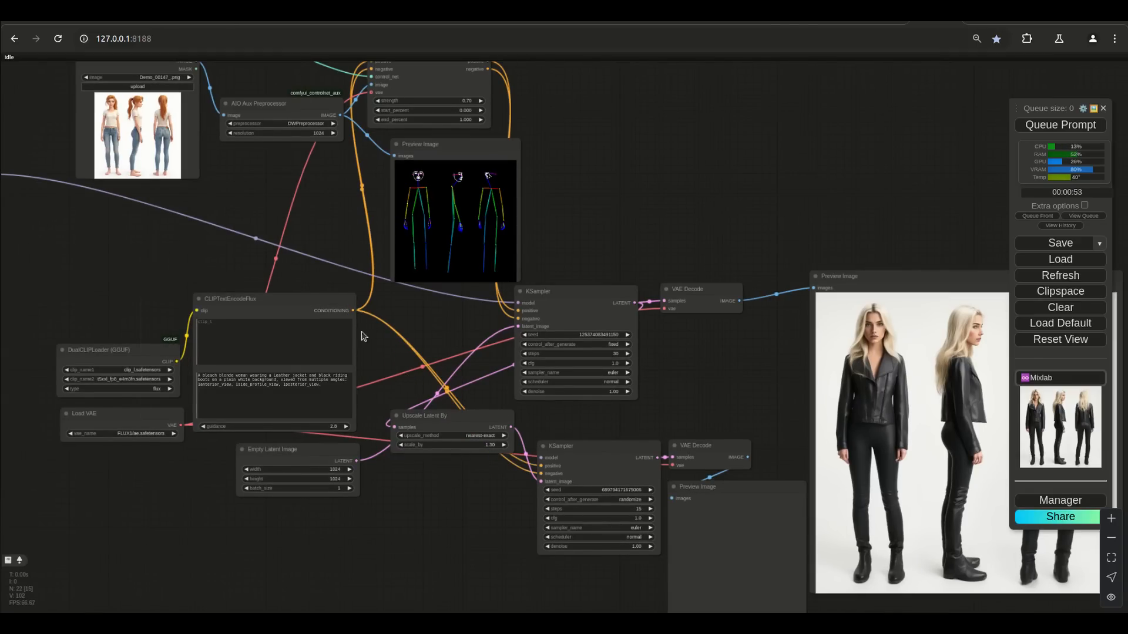
# - Move Upscale Latent By directly beneath the first VAE Decode, between the two sampling stages
pyautogui.moveTo(452, 417); pyautogui.dragTo(726, 344)
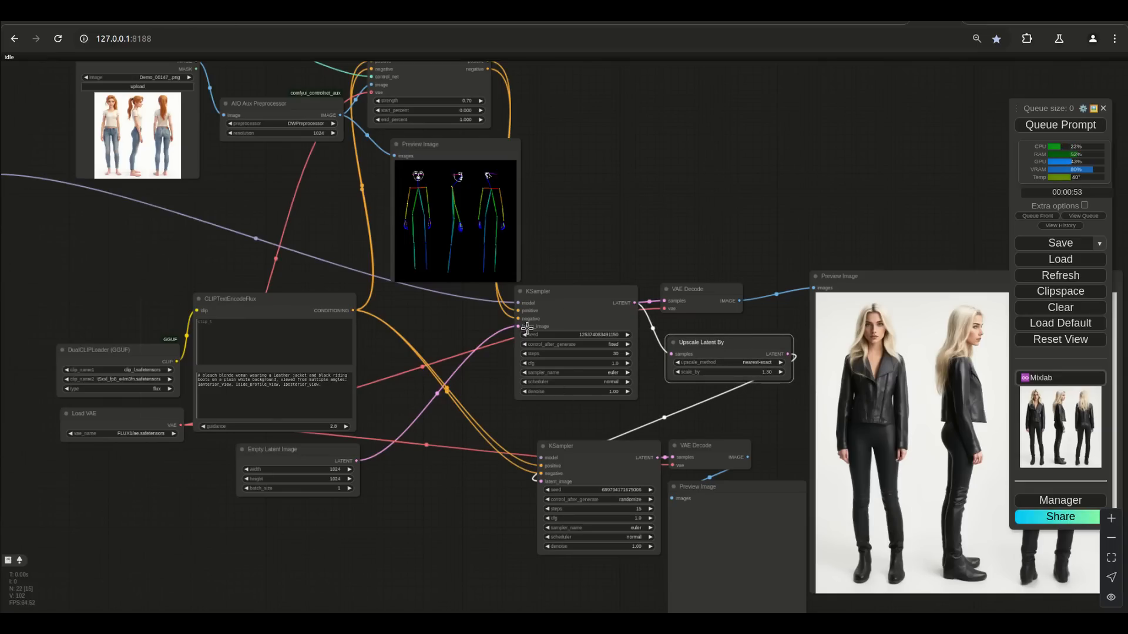
pyautogui.moveTo(722, 347); pyautogui.dragTo(701, 345)
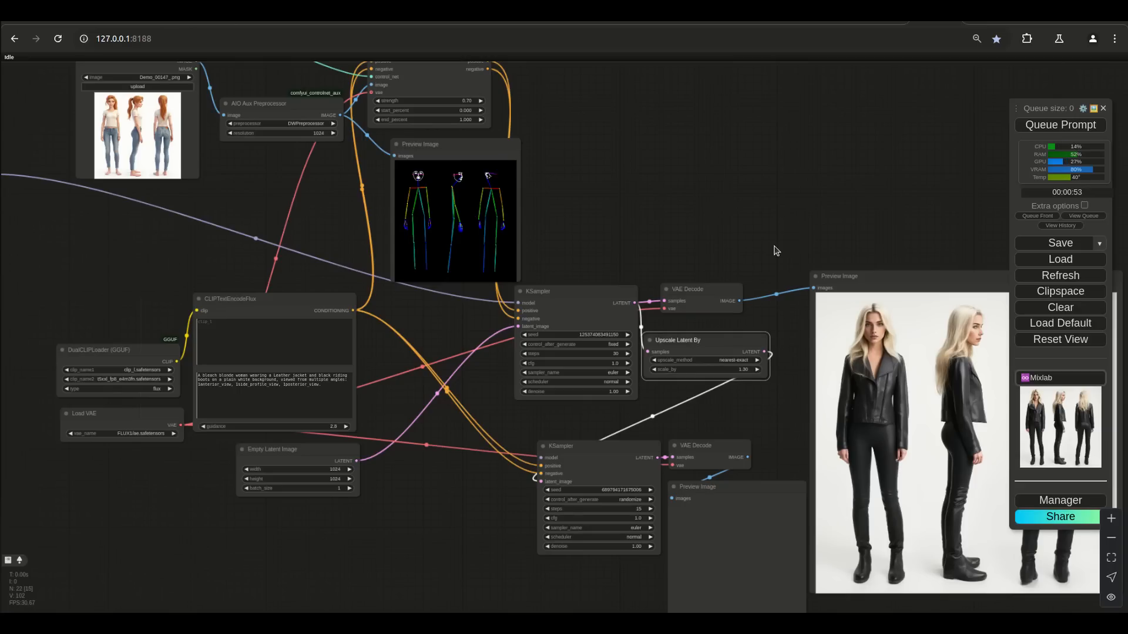
pyautogui.scroll(5, 642, 235)
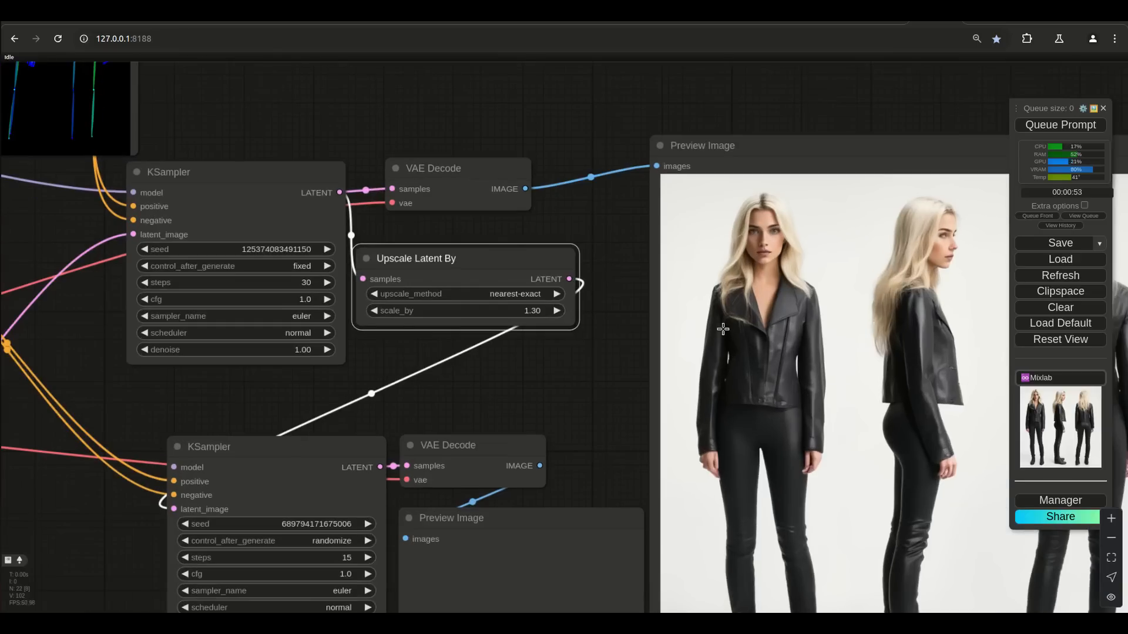
pyautogui.moveTo(676, 114); pyautogui.dragTo(414, 118)
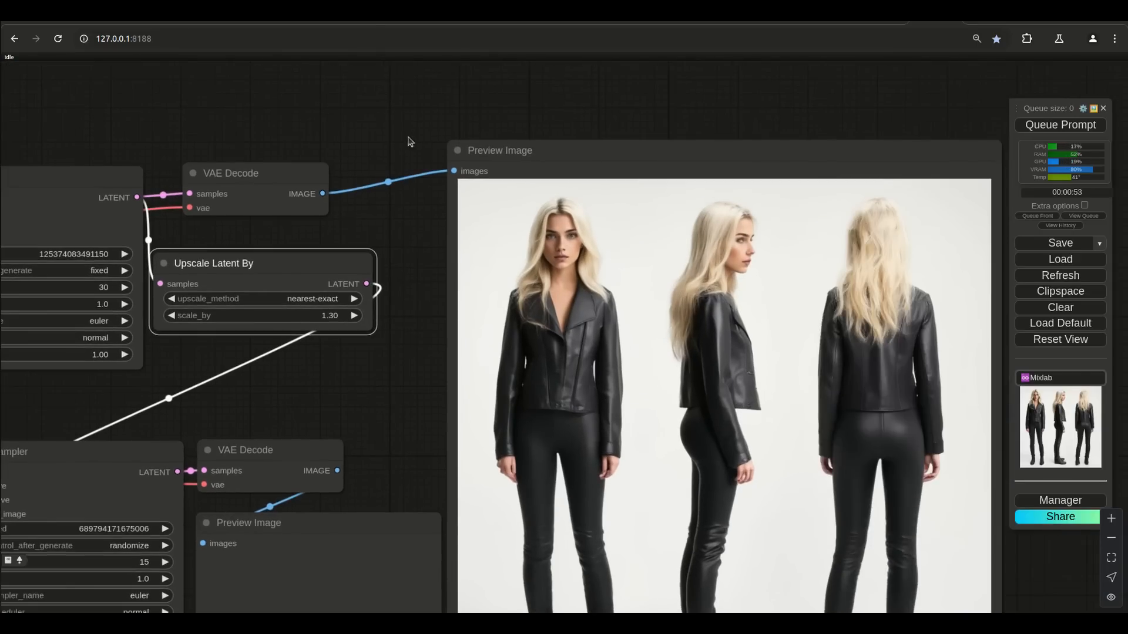
# - Shift the second KSampler, its VAE Decode and its Preview Image together, away from the large first Preview Image
pyautogui.scroll(-3, 394, 414)
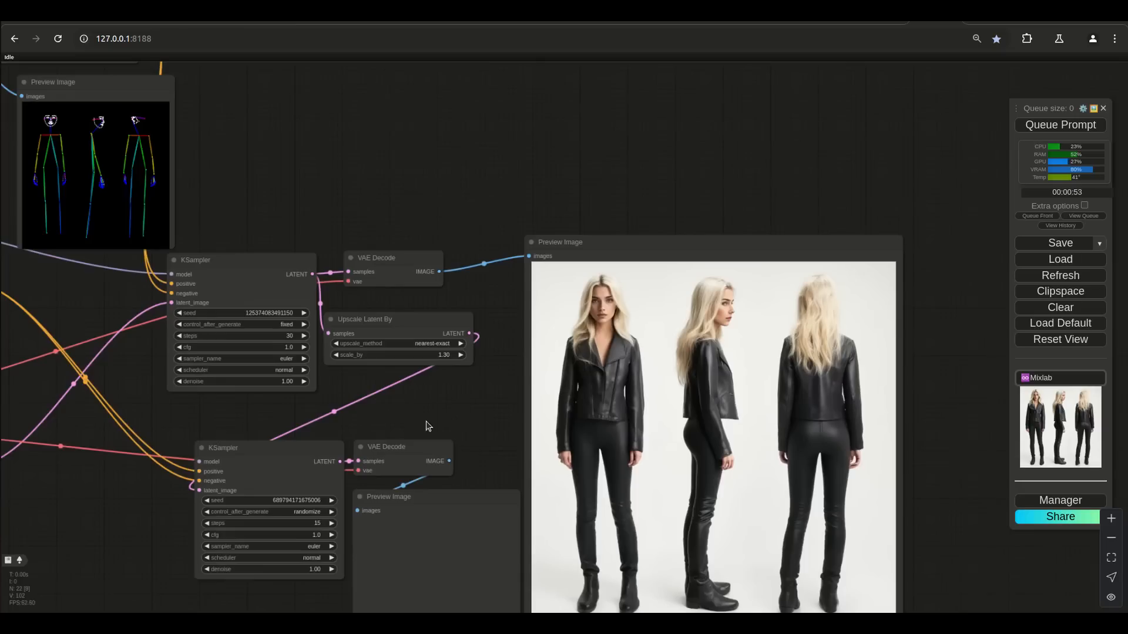
pyautogui.moveTo(145, 523); pyautogui.dragTo(540, 598)
pyautogui.scroll(-4, 539, 597)
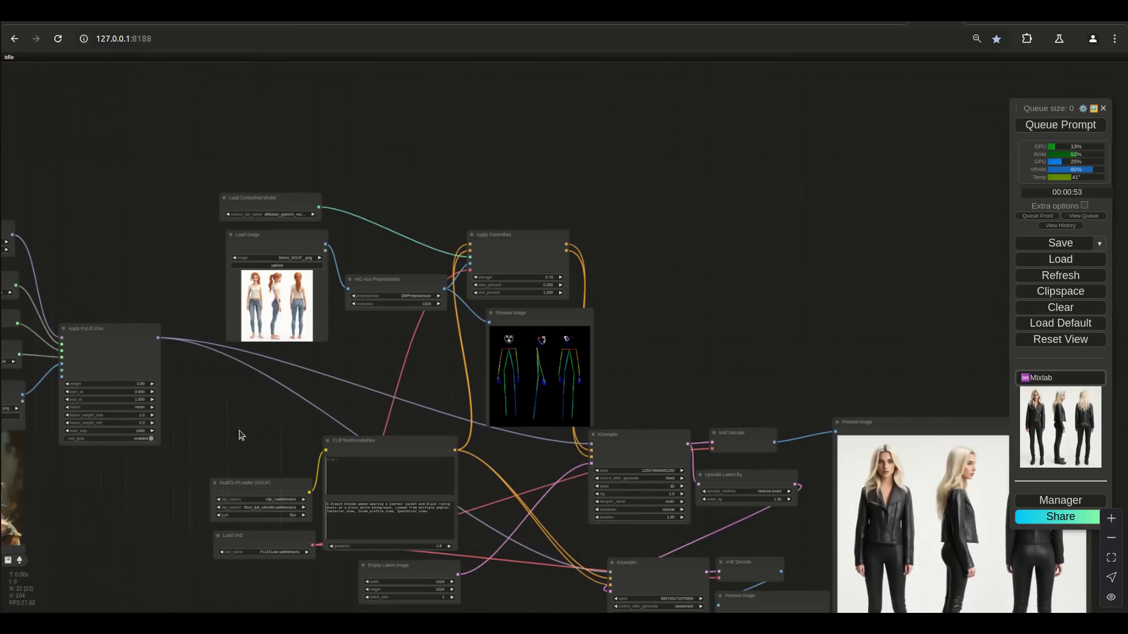
pyautogui.moveTo(239, 431); pyautogui.dragTo(292, 435)
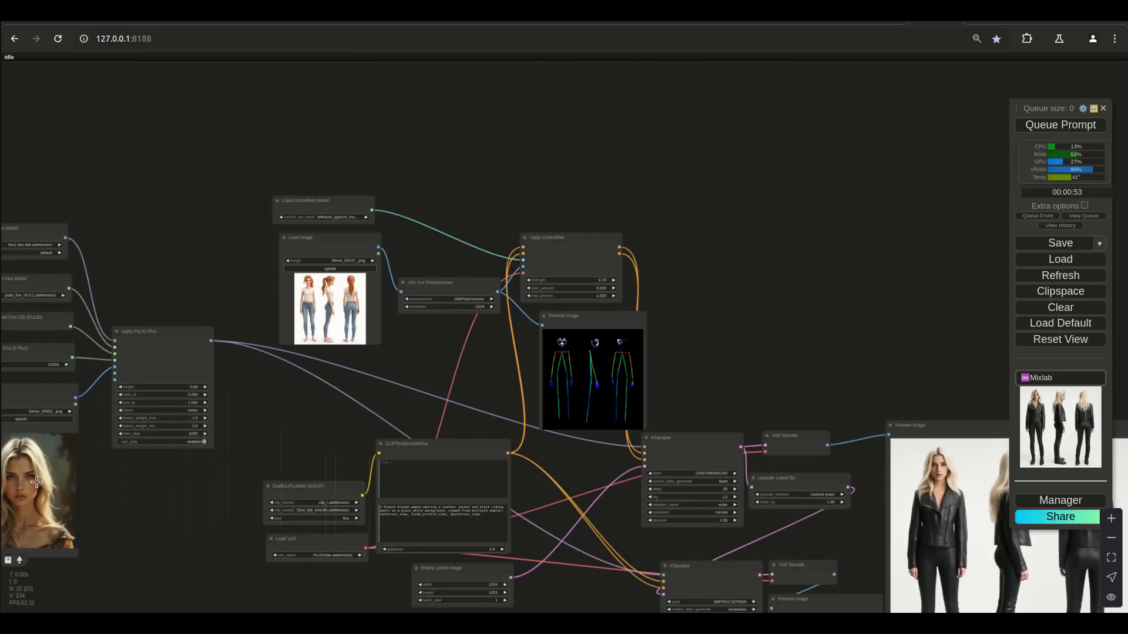
pyautogui.moveTo(586, 602); pyautogui.dragTo(493, 465)
pyautogui.moveTo(490, 548); pyautogui.dragTo(339, 431)
pyautogui.scroll(5, 337, 432)
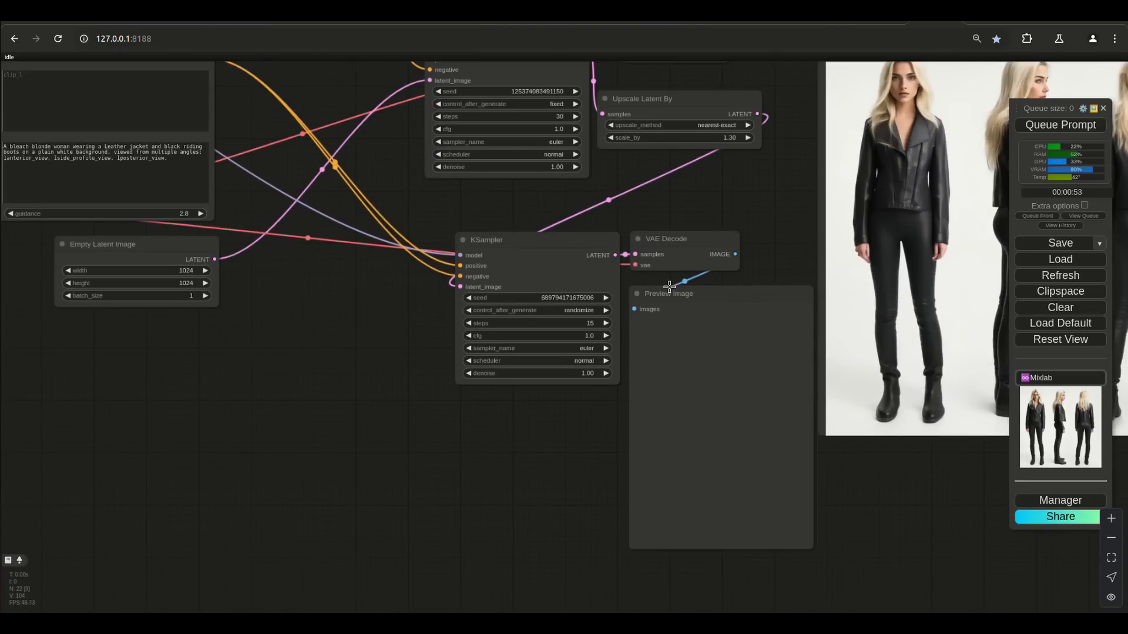
pyautogui.moveTo(535, 243); pyautogui.dragTo(420, 234)
pyautogui.moveTo(672, 238); pyautogui.dragTo(550, 235)
pyautogui.moveTo(707, 307); pyautogui.dragTo(599, 321)
pyautogui.moveTo(653, 266); pyautogui.dragTo(647, 270)
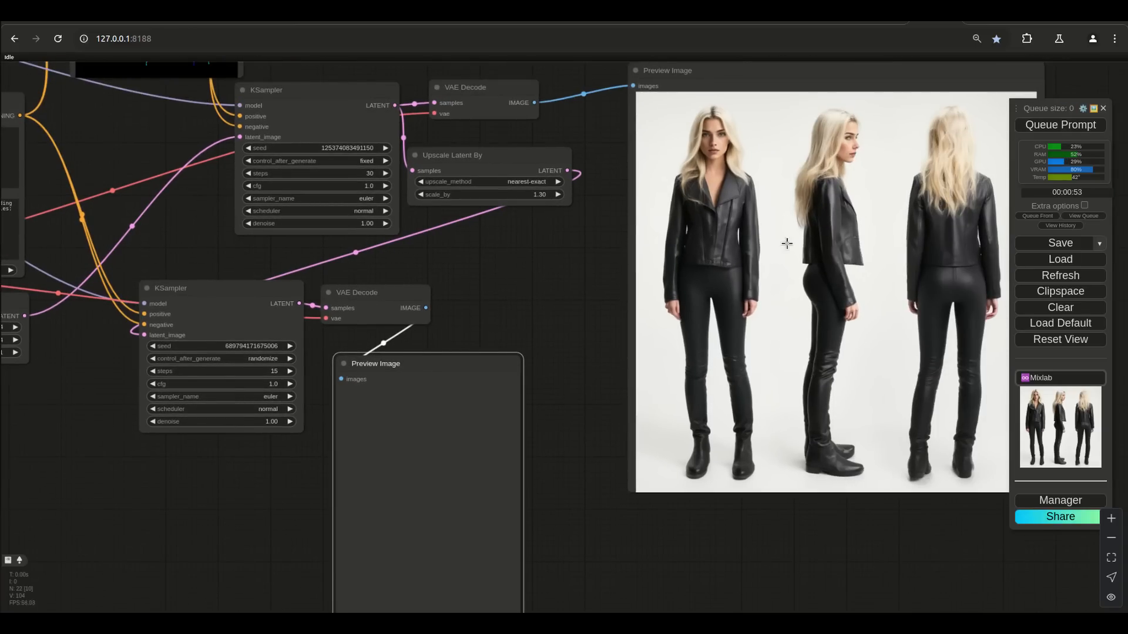
# - Enlarge the second Preview Image so the upscaled character sheet can be shown at a large size
pyautogui.scroll(-4, 631, 449)
pyautogui.moveTo(584, 552); pyautogui.dragTo(718, 555)
pyautogui.scroll(5, 764, 458)
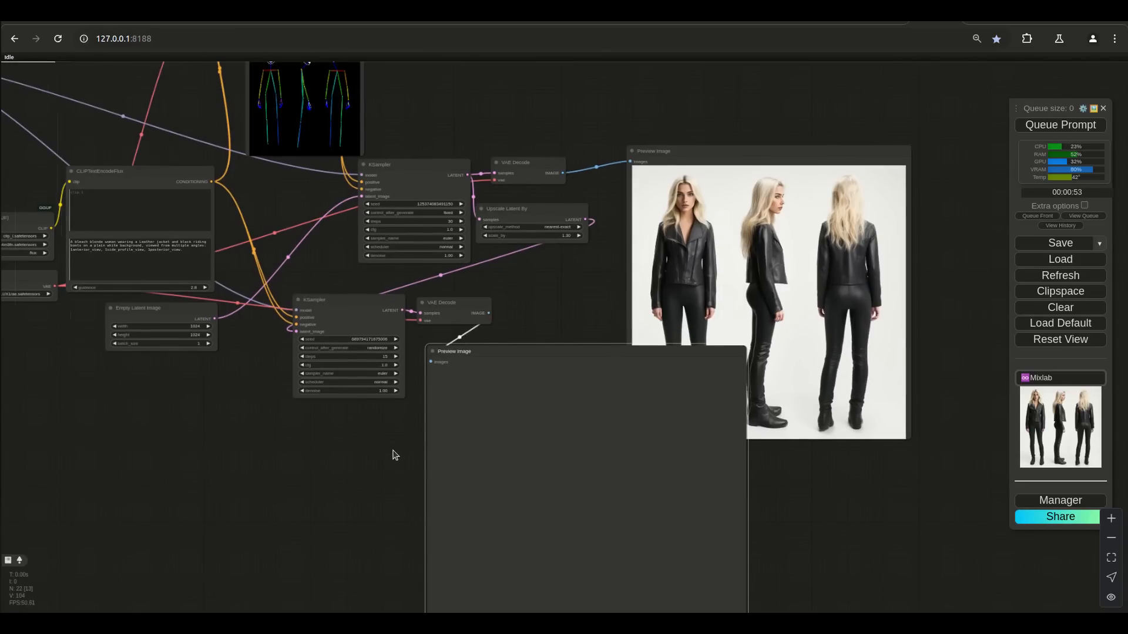
# - Set the second KSampler's denoise to 0.65
pyautogui.scroll(5, 394, 455)
pyautogui.click(378, 334)
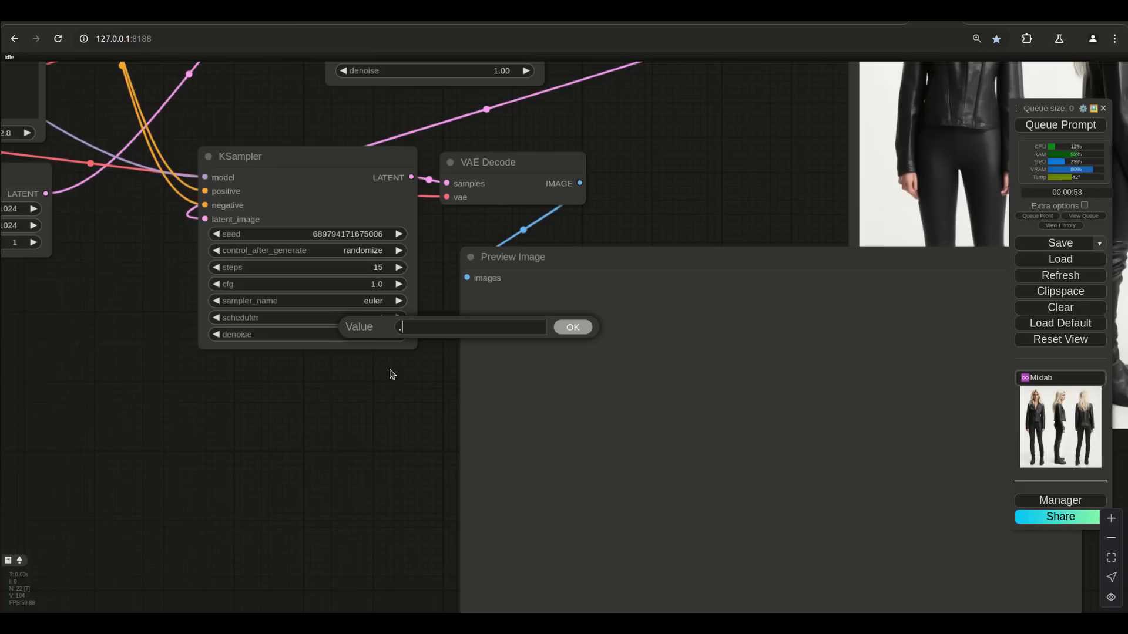
pyautogui.click(573, 327)
# - Place the second Preview Image close beneath its VAE Decode and raise the first Preview Image above it
pyautogui.moveTo(733, 251); pyautogui.dragTo(696, 224)
pyautogui.moveTo(690, 166); pyautogui.dragTo(503, 350)
pyautogui.scroll(-4, 531, 346)
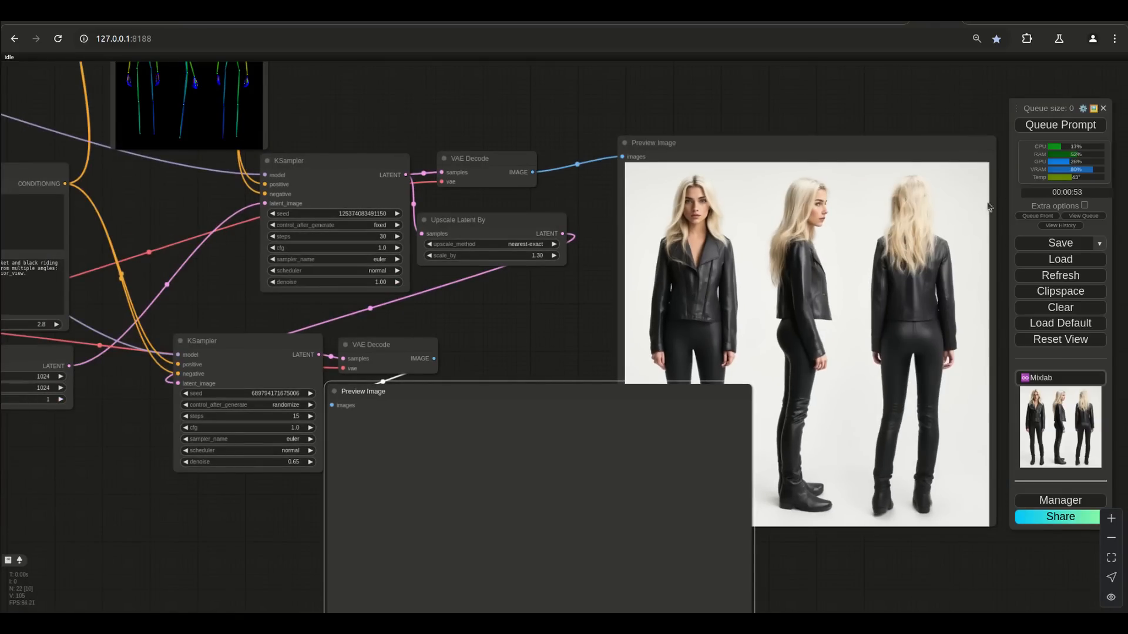
pyautogui.moveTo(716, 144); pyautogui.dragTo(751, 89)
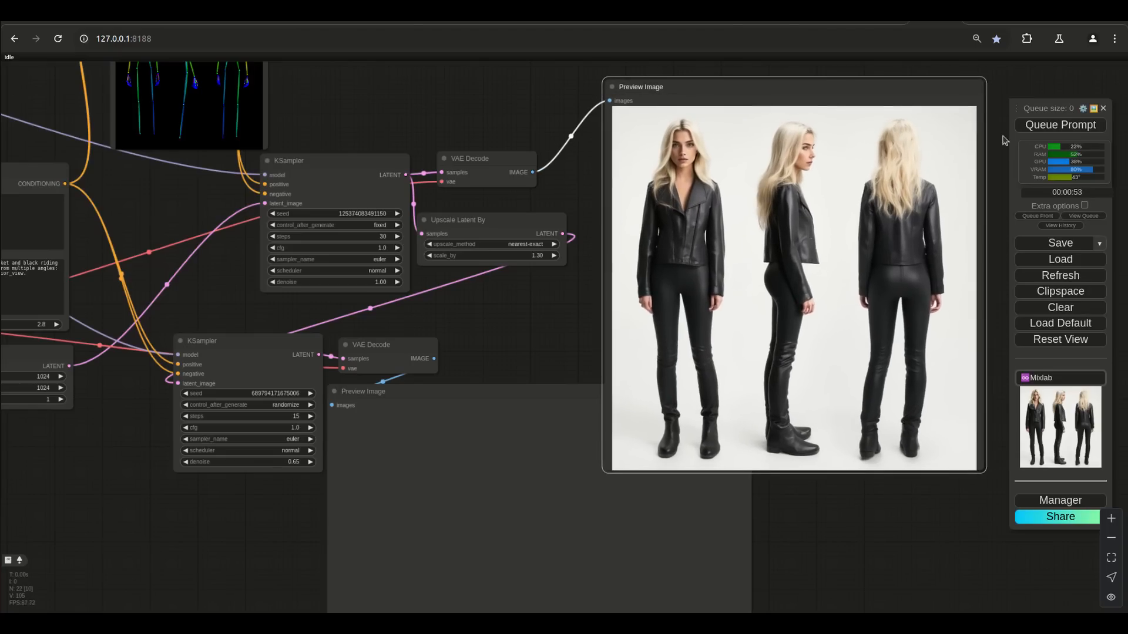
# - Queue the workflow to run the latent upscale stage and inspect the resulting character sheet in the second Preview Image
pyautogui.scroll(5, 721, 194)
pyautogui.scroll(-2, 718, 198)
pyautogui.click(1059, 126)
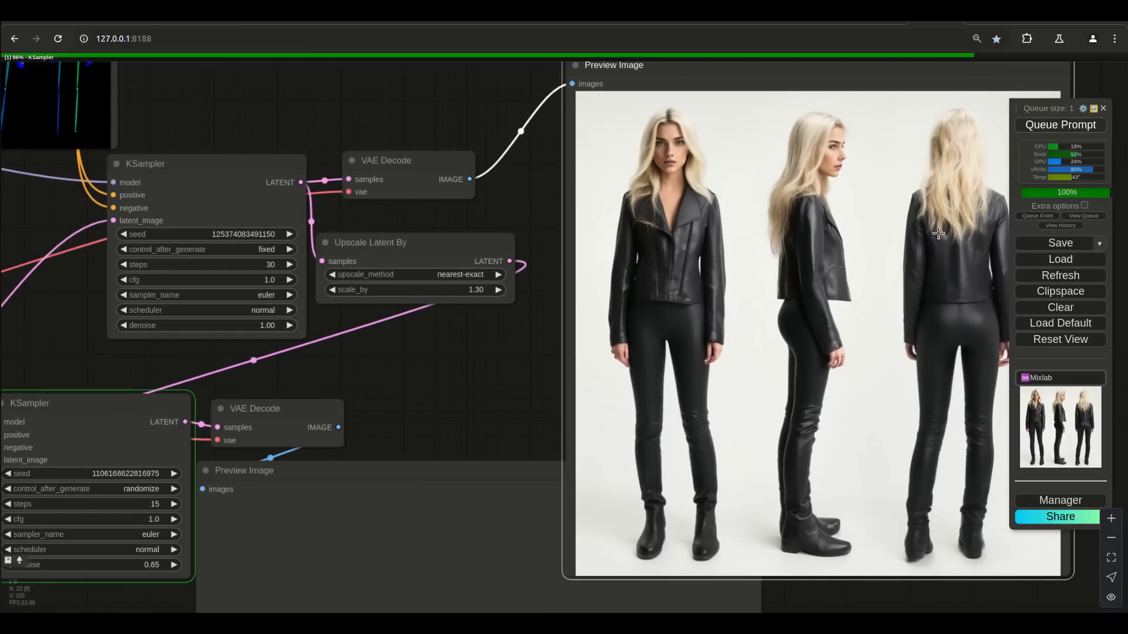
pyautogui.scroll(-2, 453, 397)
pyautogui.scroll(-1, 449, 402)
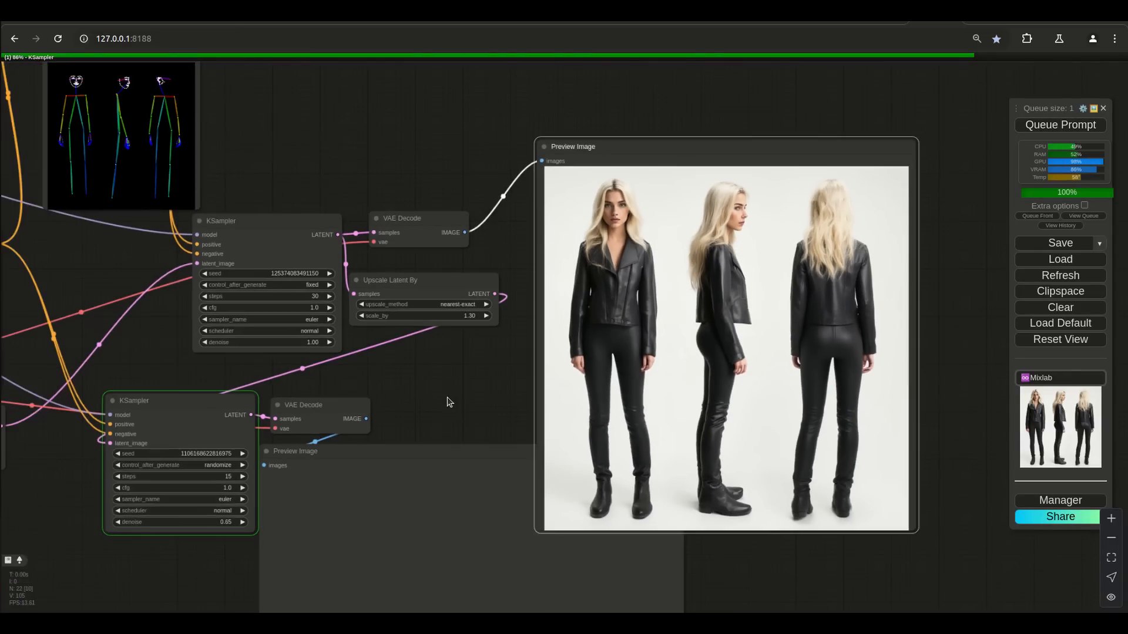
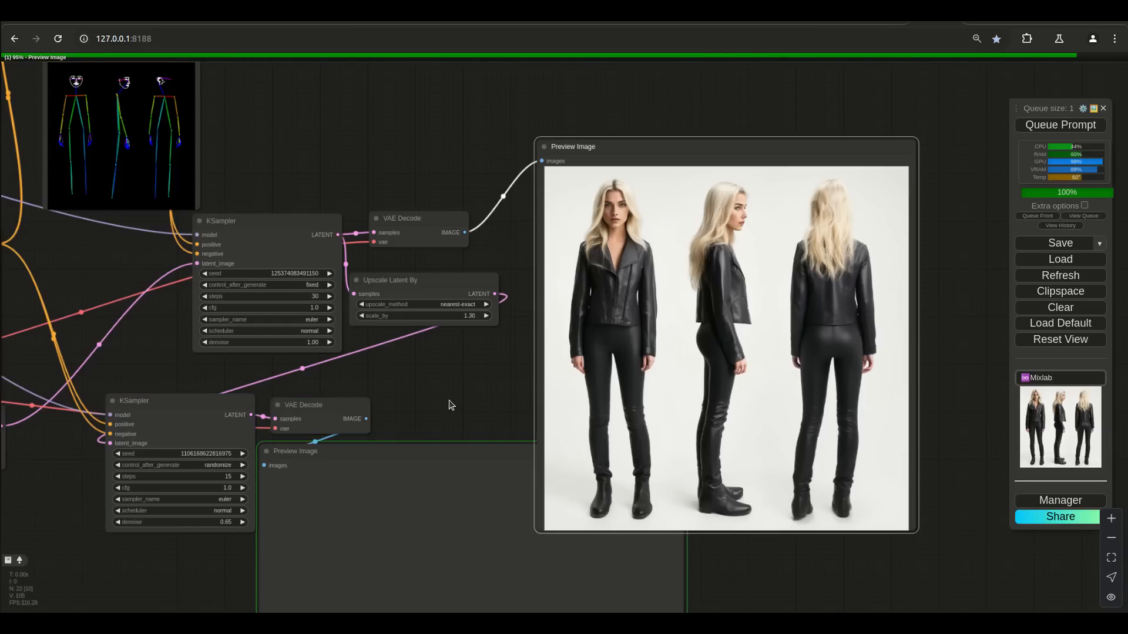
pyautogui.moveTo(449, 418); pyautogui.dragTo(479, 122)
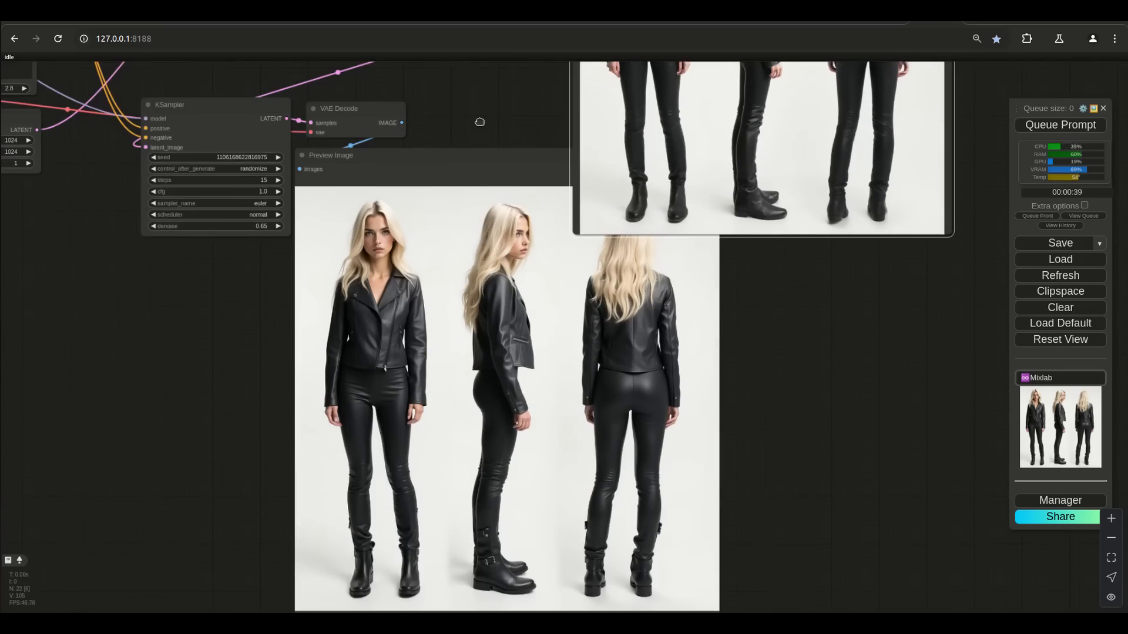
pyautogui.scroll(9, 387, 291)
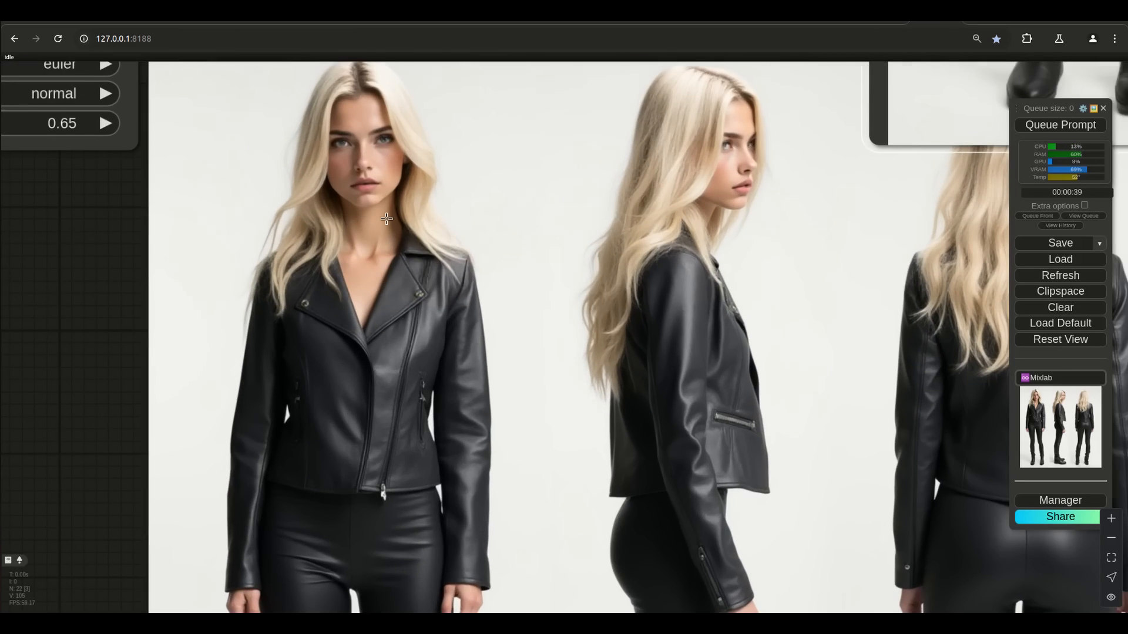
pyautogui.scroll(-6, 391, 245)
# - Move the Load Image node with the Demo_00002_.png portrait beneath the second KSampler, beside the upscaled preview
pyautogui.moveTo(201, 312); pyautogui.dragTo(589, 487)
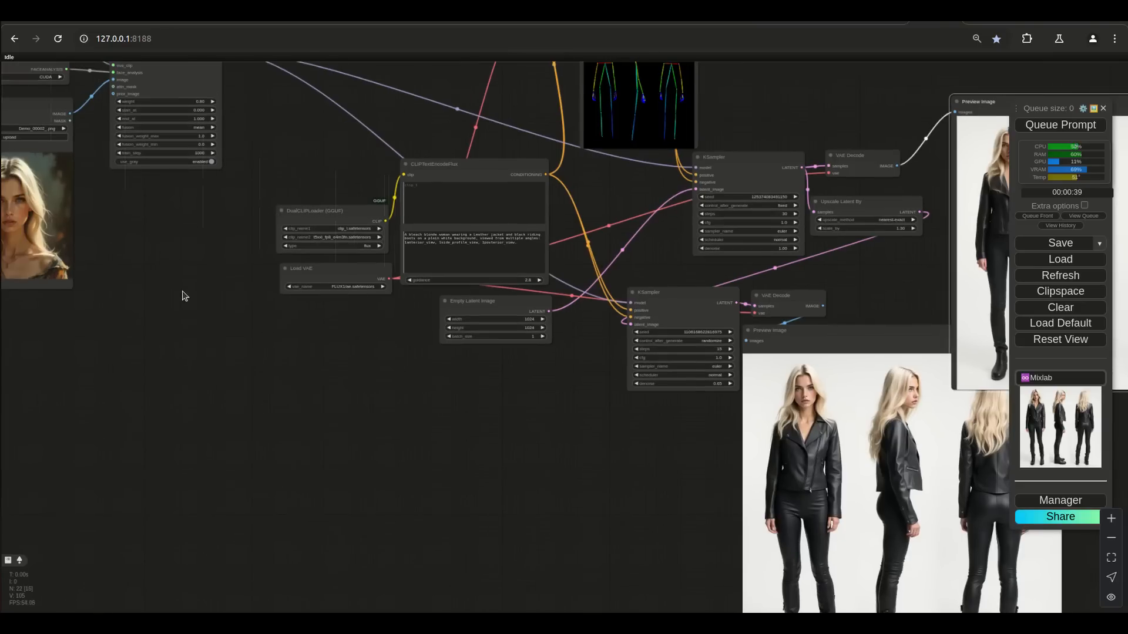
pyautogui.moveTo(35, 108); pyautogui.dragTo(626, 460)
pyautogui.moveTo(507, 441); pyautogui.dragTo(678, 410)
pyautogui.moveTo(438, 502); pyautogui.dragTo(158, 488)
# - Compare the upscaled sheet's faces with the reference portrait and examine the trousers and boots against the first preview
pyautogui.scroll(9, 526, 476)
pyautogui.moveTo(361, 409); pyautogui.dragTo(254, 424)
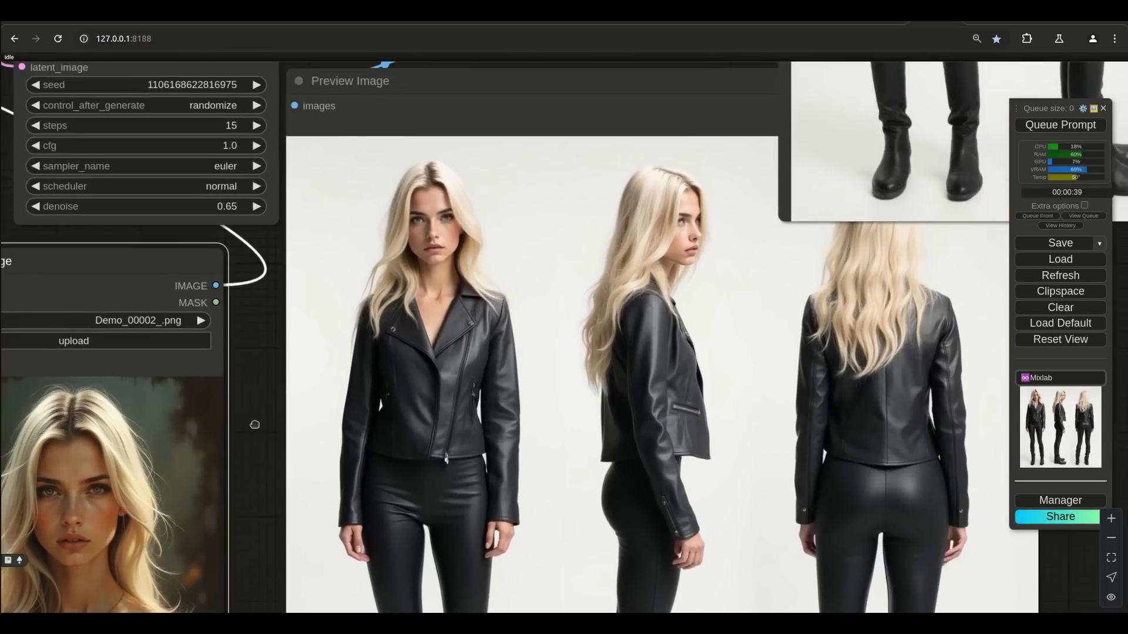
pyautogui.scroll(-4, 255, 428)
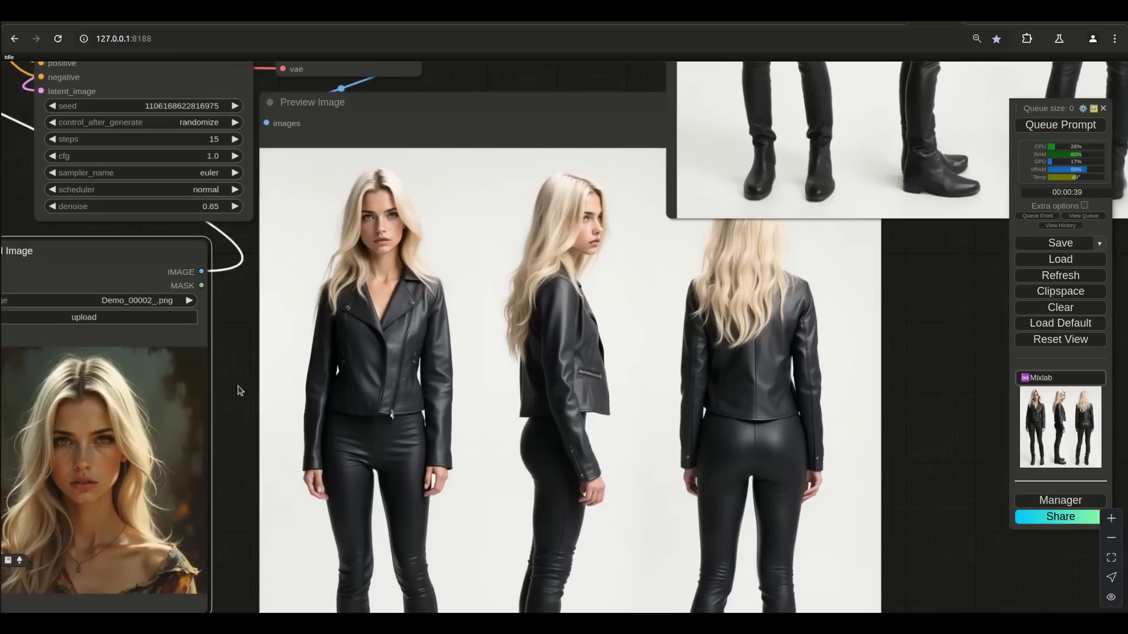
pyautogui.scroll(-3, 528, 359)
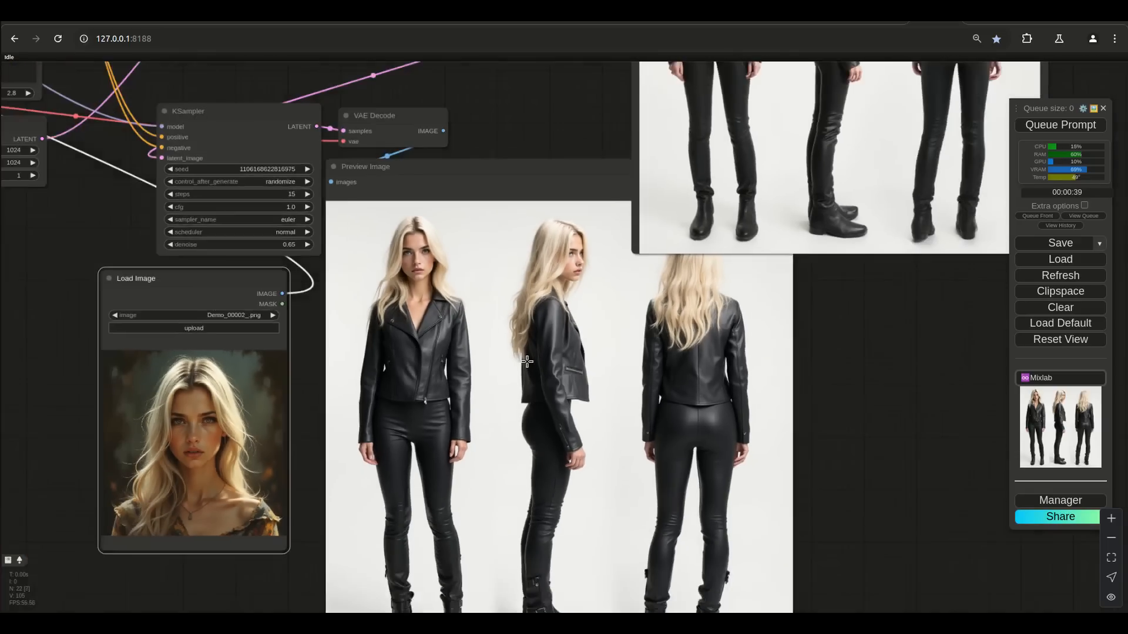
pyautogui.scroll(-3, 407, 414)
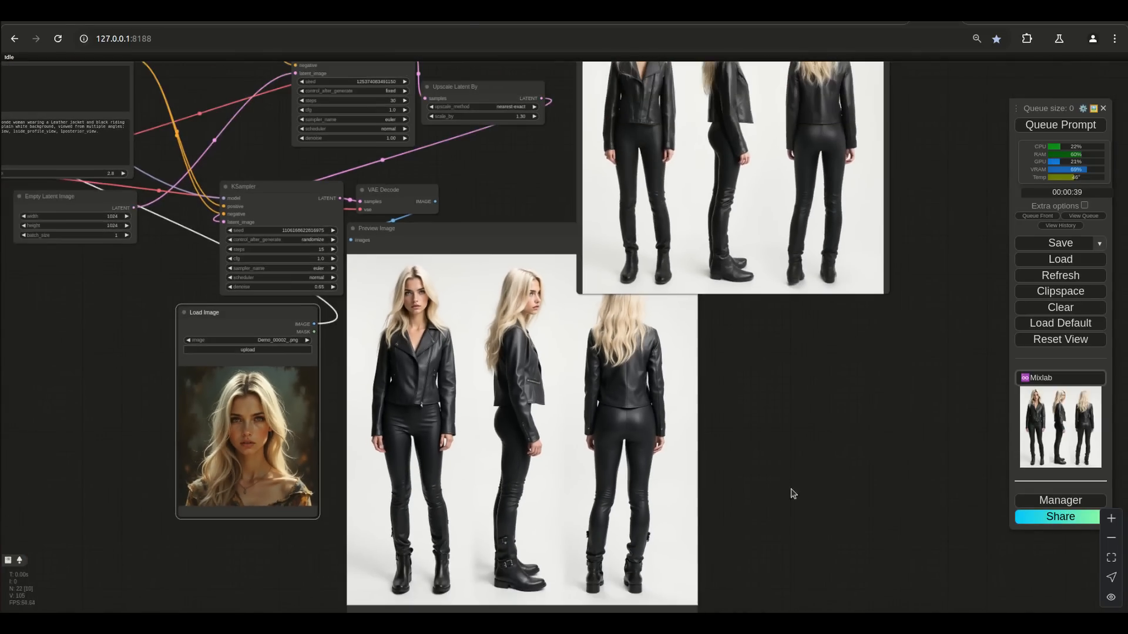
pyautogui.moveTo(793, 493); pyautogui.dragTo(818, 345)
pyautogui.scroll(11, 471, 367)
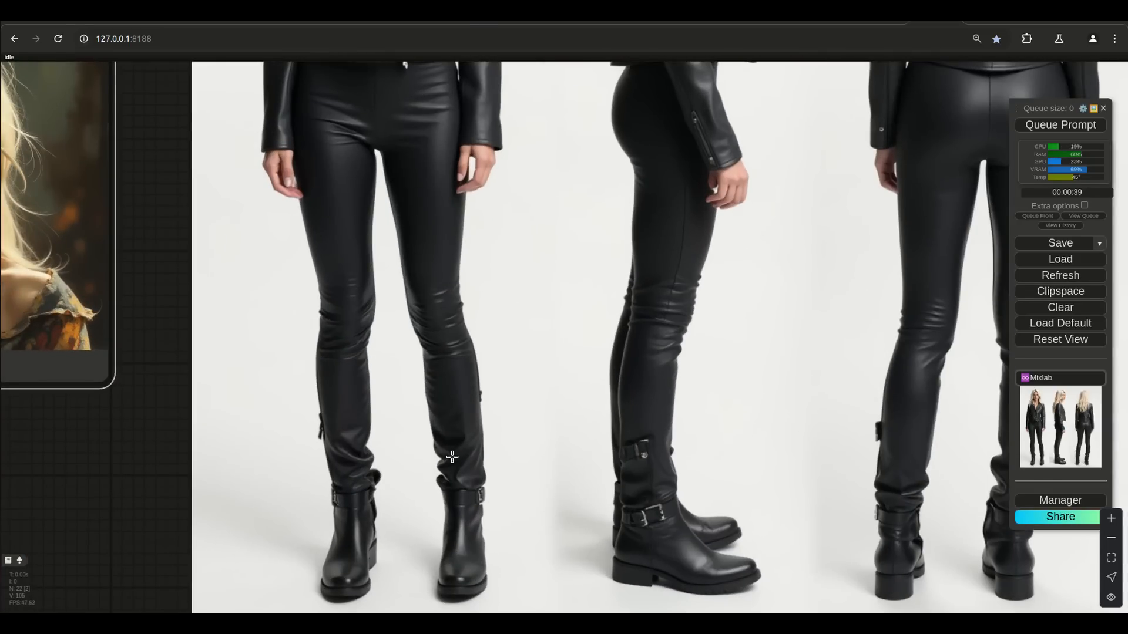
pyautogui.scroll(-6, 470, 456)
pyautogui.scroll(3, 669, 187)
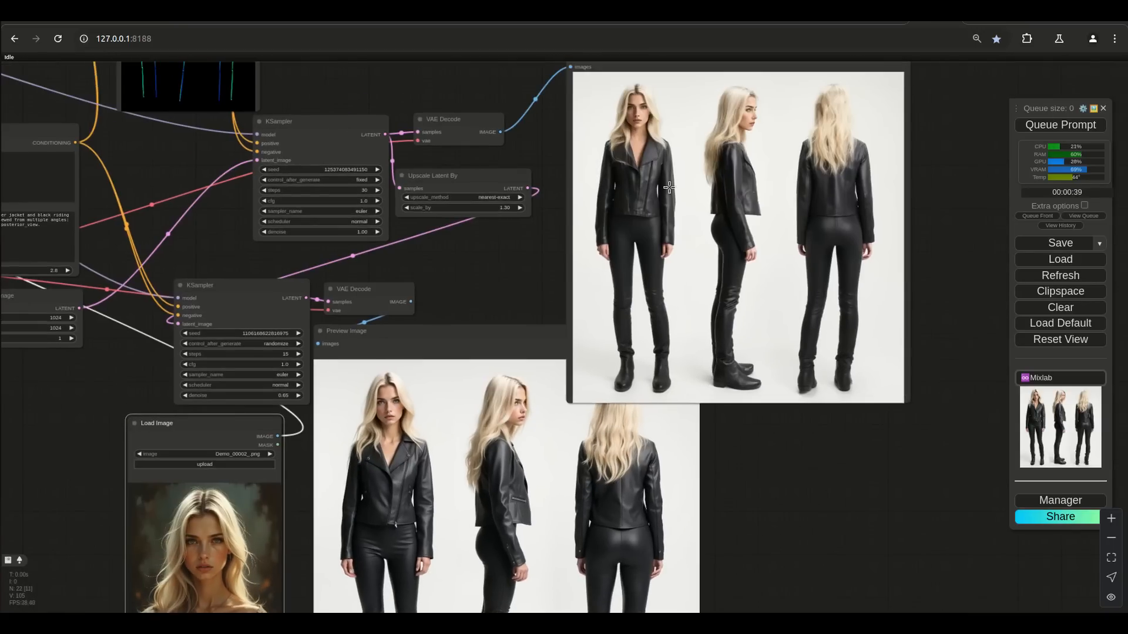
# - Move the first Preview Image up and the second one down so that the two no longer overlap
pyautogui.moveTo(825, 561); pyautogui.dragTo(766, 605)
pyautogui.moveTo(548, 104); pyautogui.dragTo(522, 51)
pyautogui.moveTo(441, 392); pyautogui.dragTo(456, 435)
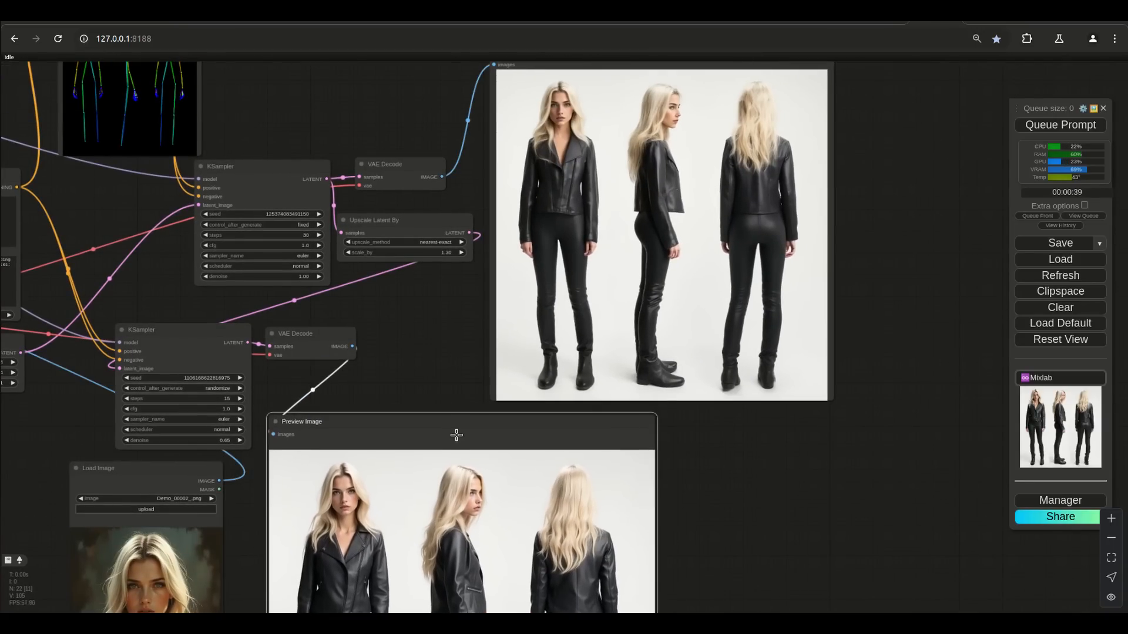
# - Examine the face, hair and jacket detail in the upscaled sheet and compare it with the first-pass sheet
pyautogui.moveTo(692, 482); pyautogui.dragTo(742, 461)
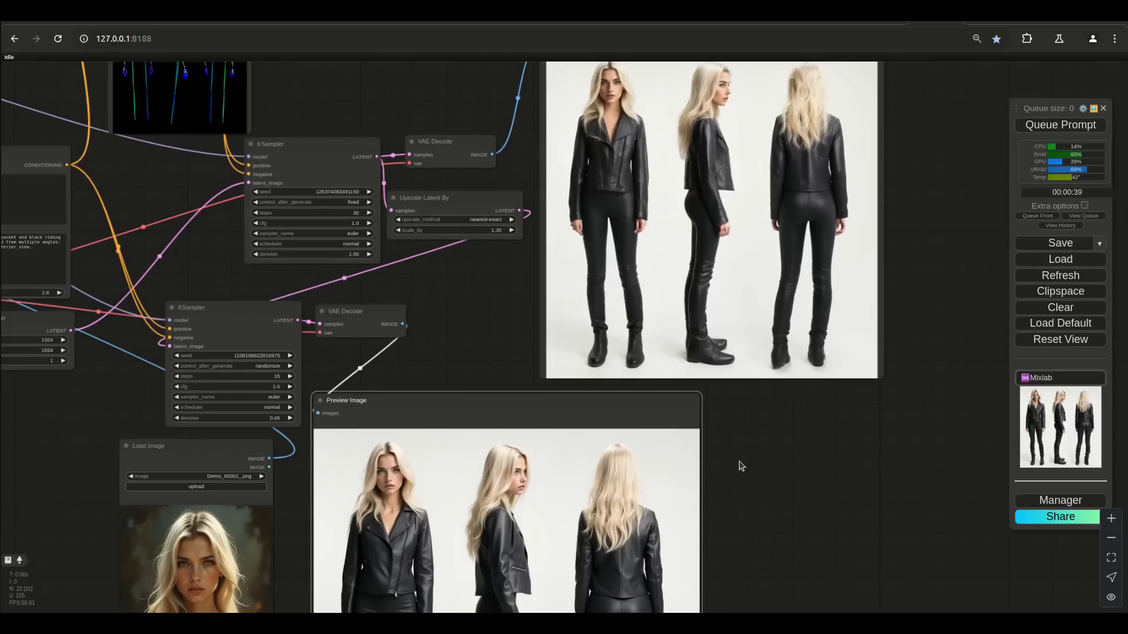
pyautogui.moveTo(750, 463); pyautogui.dragTo(818, 390)
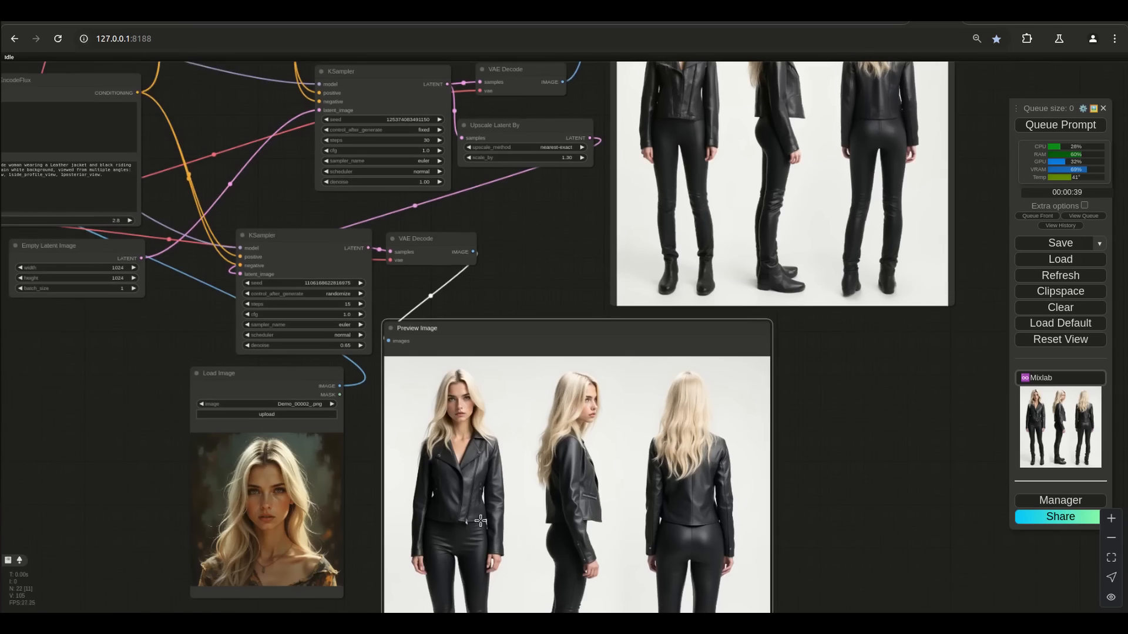
pyautogui.scroll(8, 474, 530)
pyautogui.scroll(3, 474, 530)
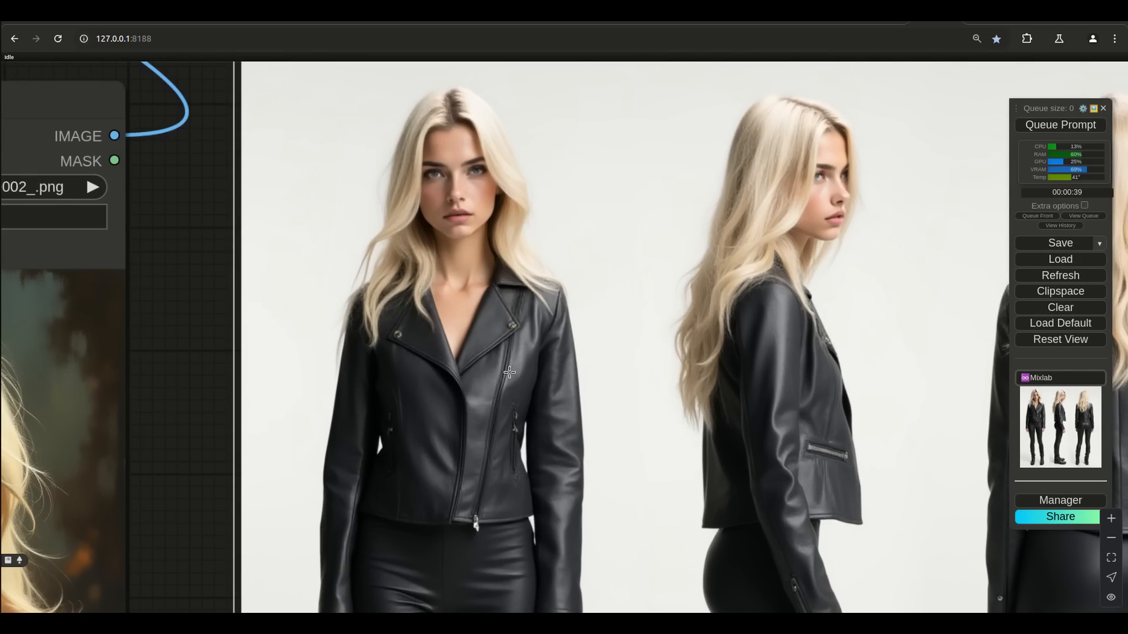
pyautogui.scroll(-9, 489, 475)
pyautogui.moveTo(509, 233); pyautogui.dragTo(407, 500)
pyautogui.scroll(10, 660, 309)
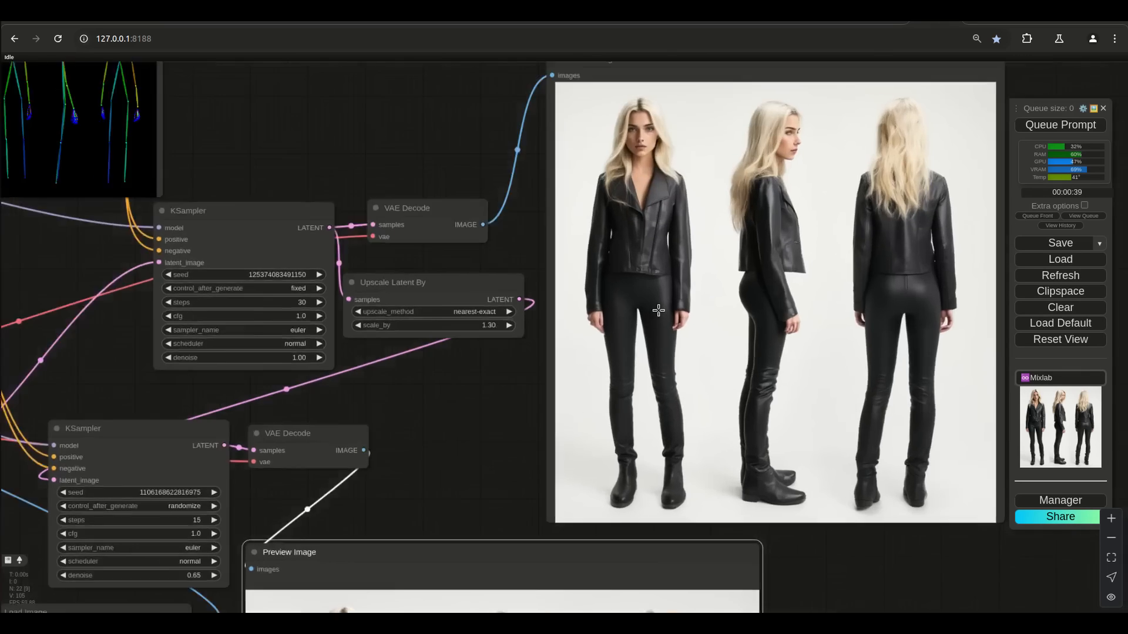
pyautogui.scroll(-10, 644, 181)
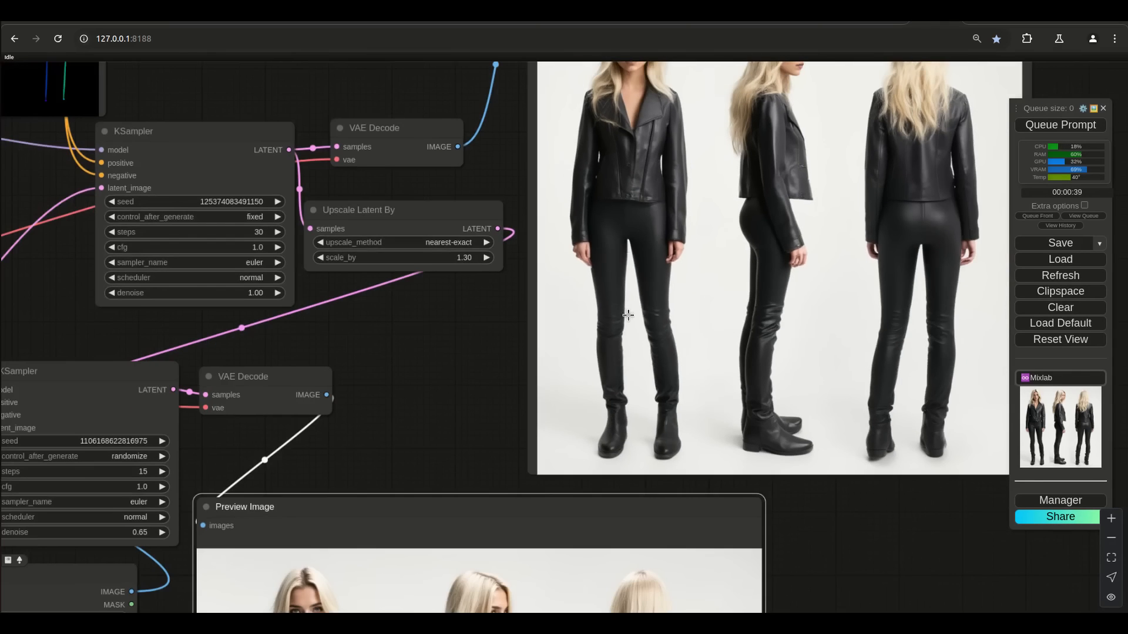
pyautogui.scroll(-5, 470, 374)
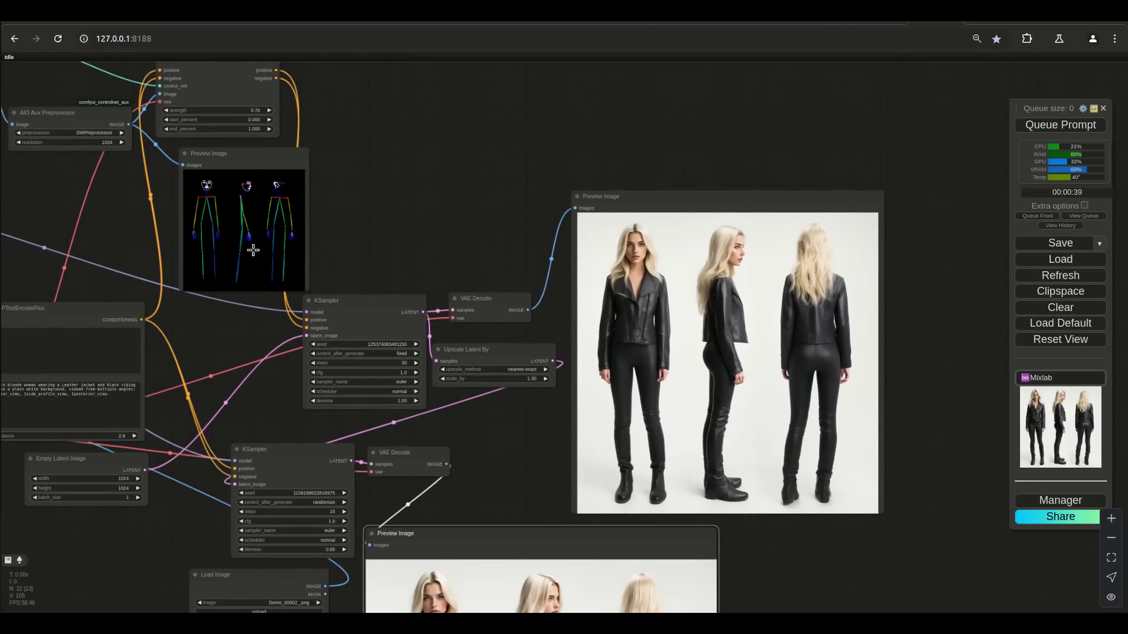
# - Review the upscaled sheet beside the reference portrait, along with the prompt and the second sampling stage's settings
pyautogui.moveTo(482, 443); pyautogui.dragTo(602, 169)
pyautogui.scroll(6, 543, 467)
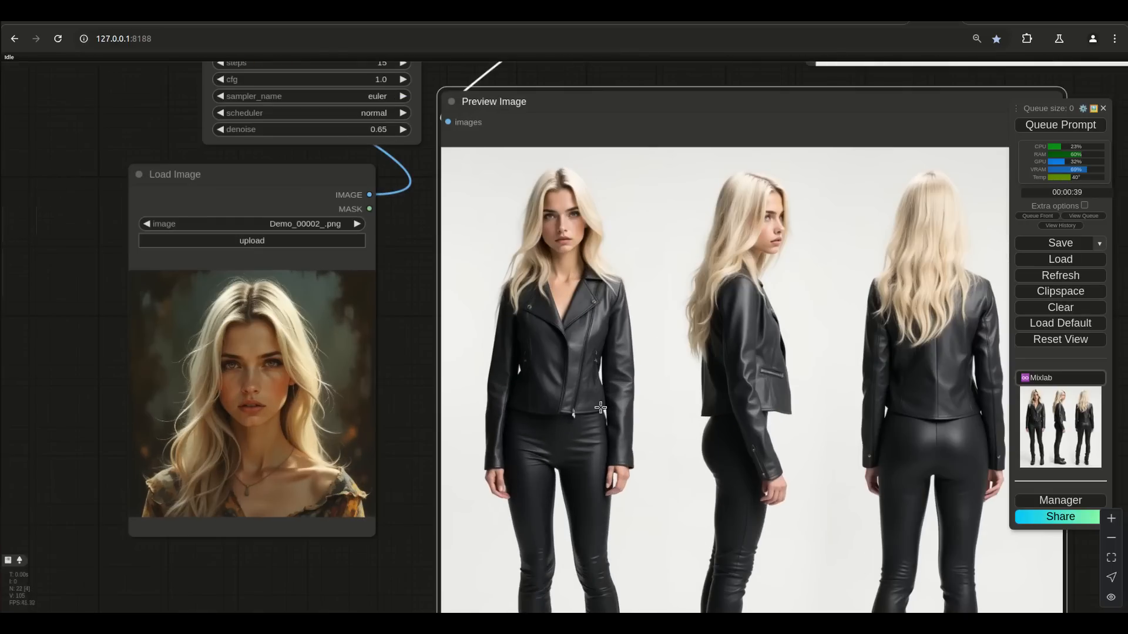
pyautogui.scroll(2, 580, 516)
pyautogui.scroll(-10, 578, 439)
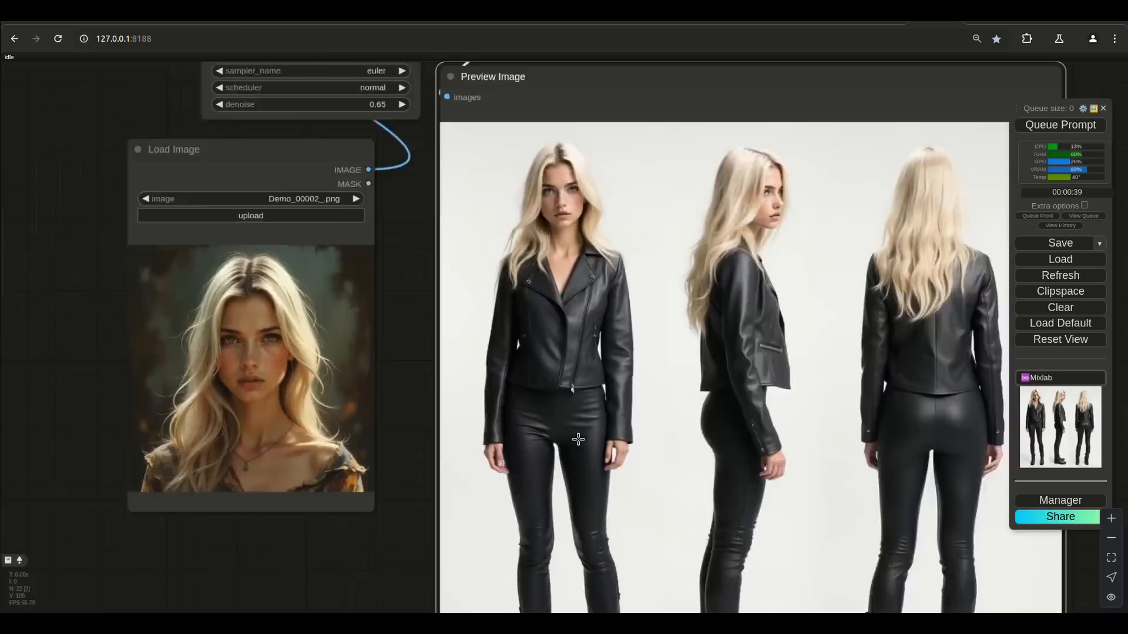
pyautogui.scroll(6, 358, 511)
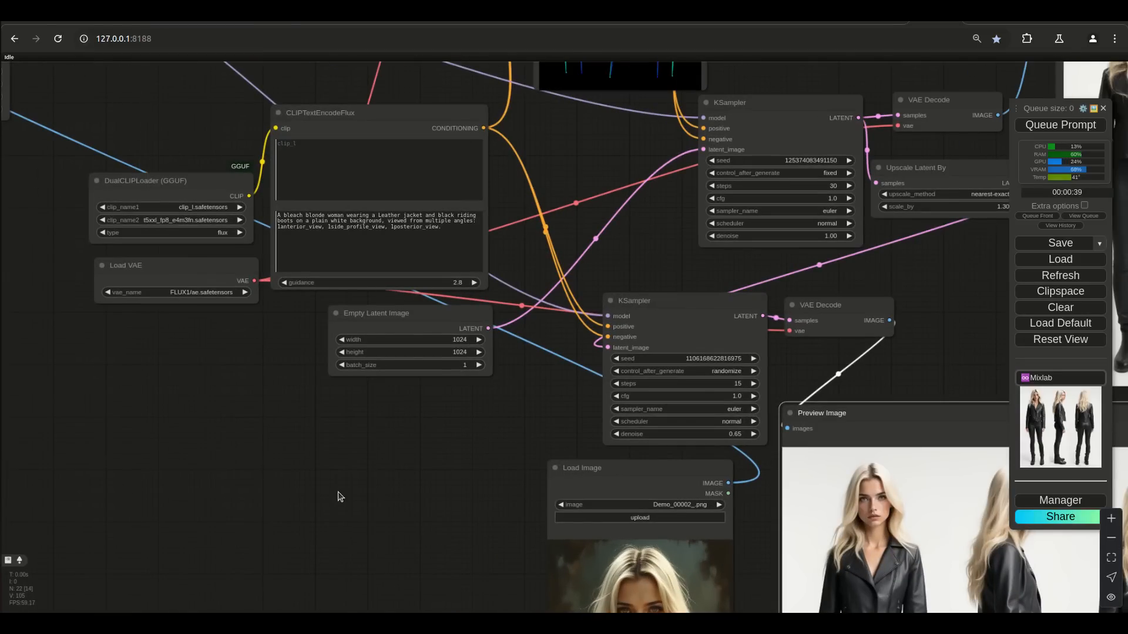
pyautogui.moveTo(339, 496); pyautogui.dragTo(222, 373)
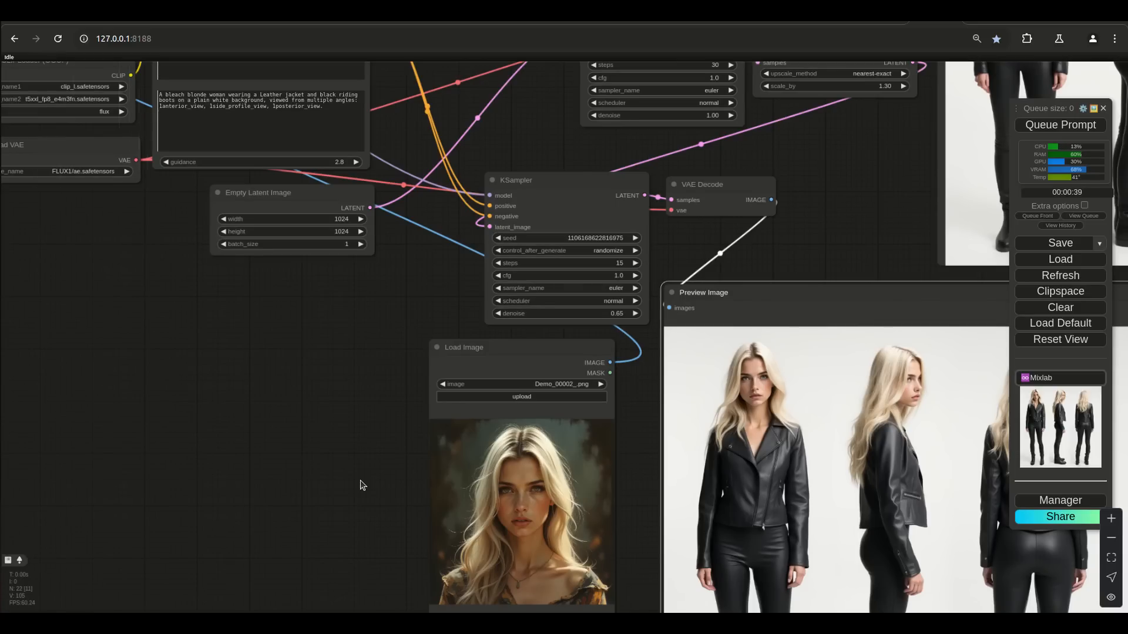
pyautogui.moveTo(378, 466); pyautogui.dragTo(283, 377)
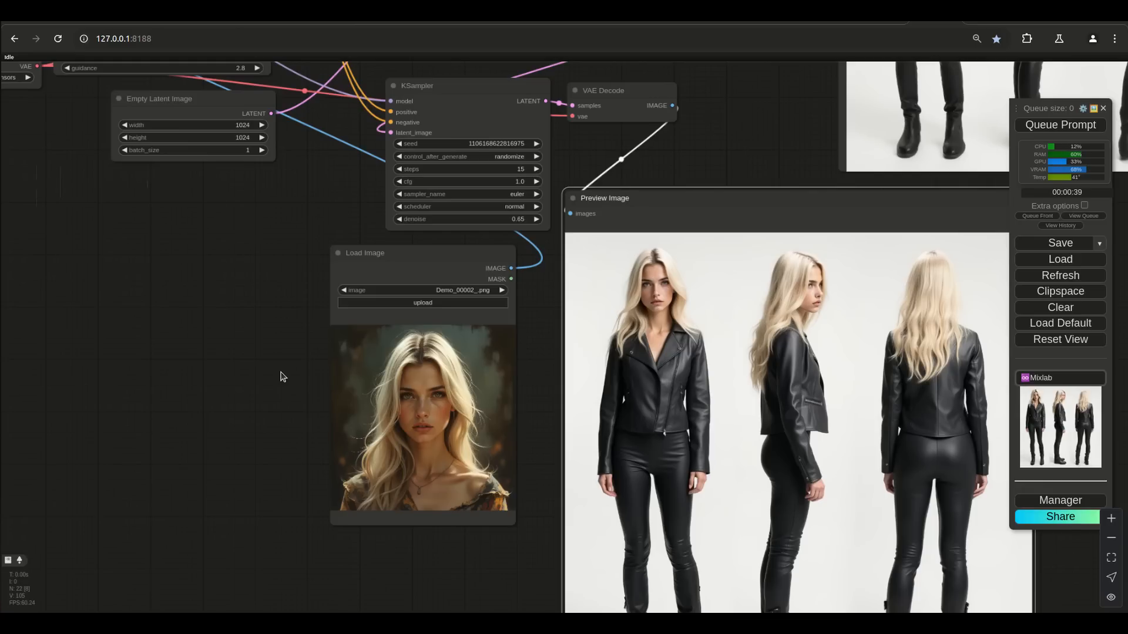
pyautogui.scroll(4, 302, 411)
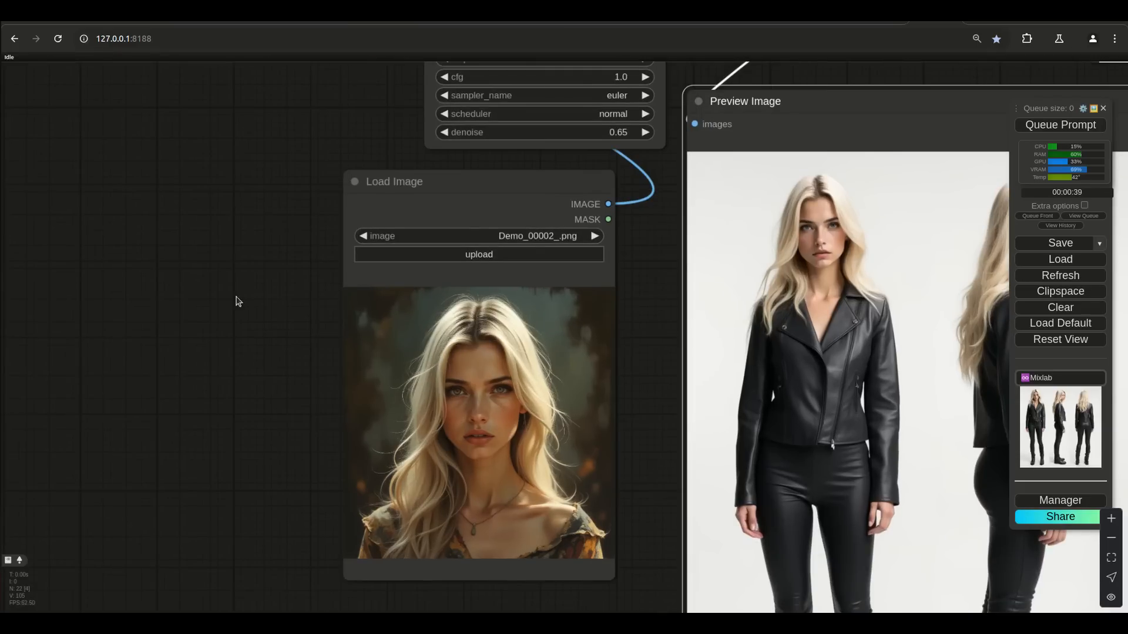
pyautogui.moveTo(129, 116); pyautogui.dragTo(219, 398)
pyautogui.moveTo(72, 239); pyautogui.dragTo(222, 453)
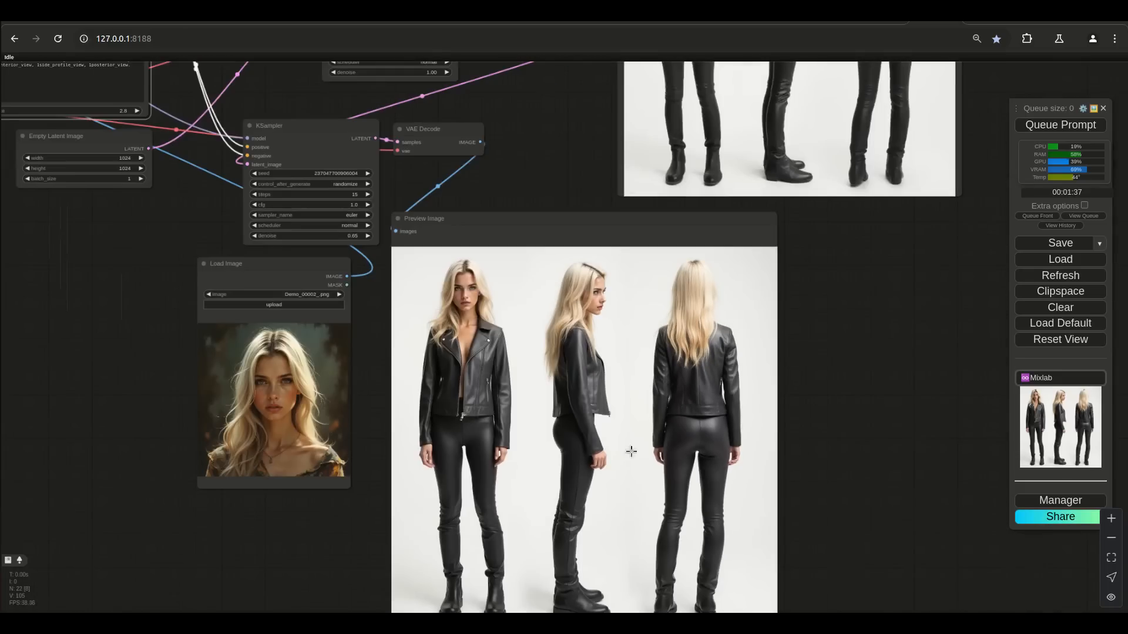
# - Review the complete node graph, from the pose ControlNet and prompt to both sampling stages and their preview sheets
pyautogui.moveTo(203, 485); pyautogui.dragTo(322, 527)
pyautogui.scroll(-4, 234, 390)
pyautogui.moveTo(215, 385); pyautogui.dragTo(295, 467)
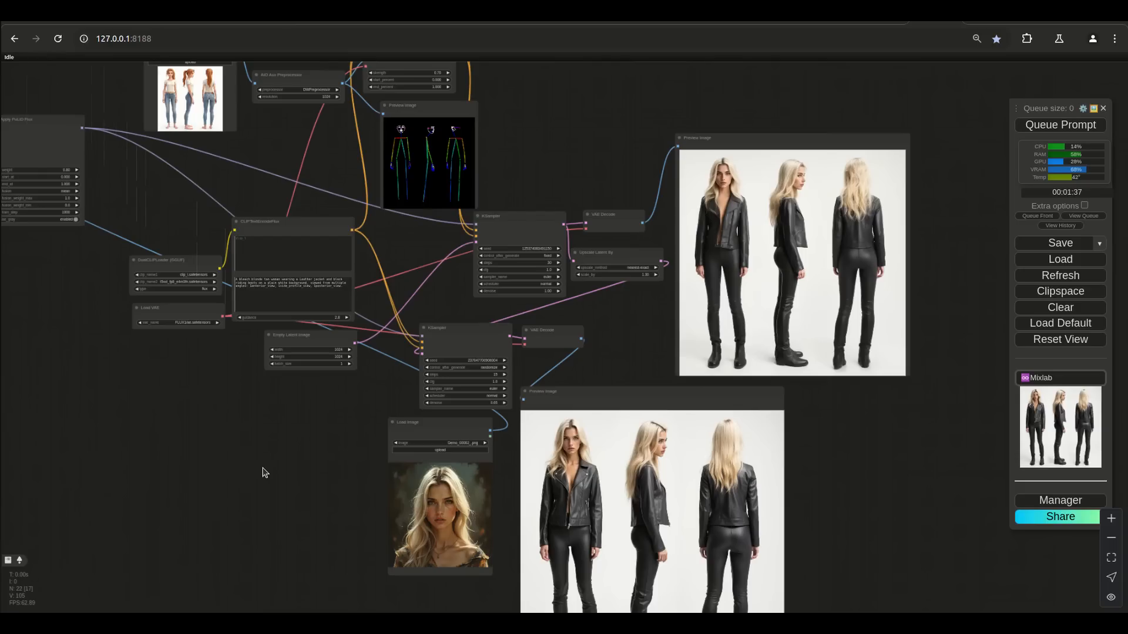
pyautogui.moveTo(262, 479); pyautogui.dragTo(305, 509)
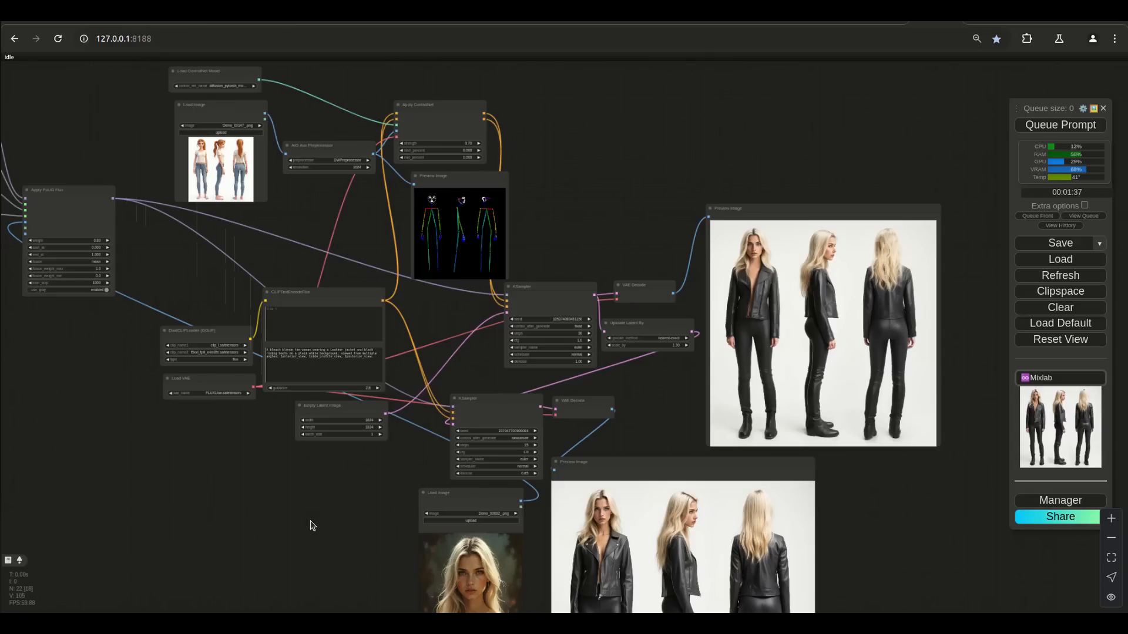
pyautogui.moveTo(304, 538); pyautogui.dragTo(264, 456)
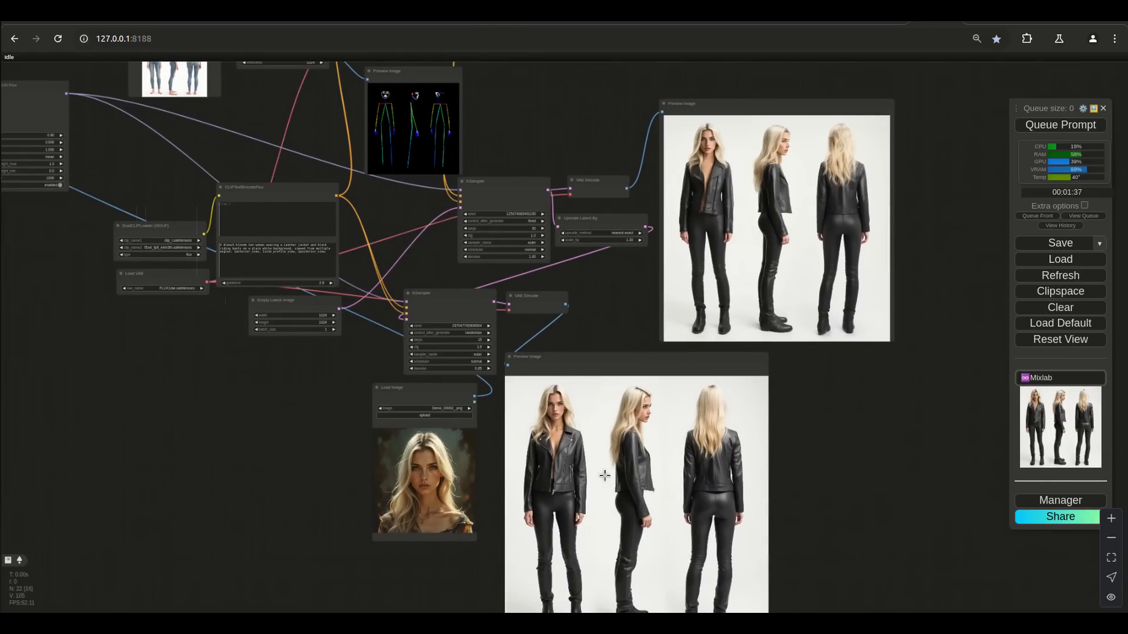
pyautogui.scroll(4, 604, 475)
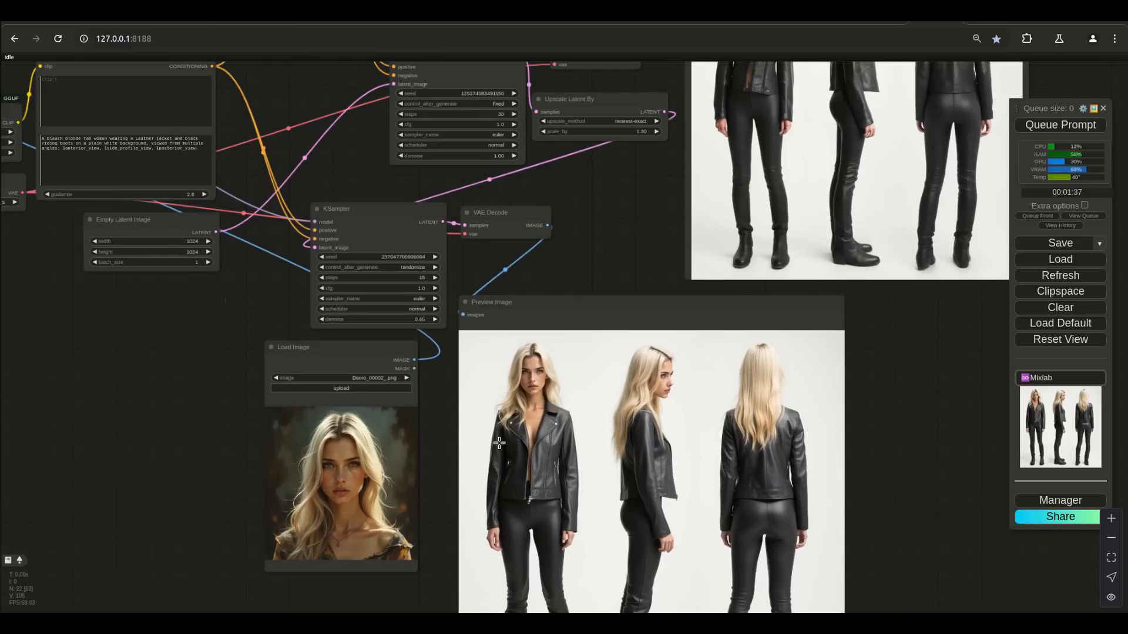
pyautogui.scroll(-4, 171, 445)
pyautogui.moveTo(164, 453); pyautogui.dragTo(361, 491)
pyautogui.scroll(-3, 342, 534)
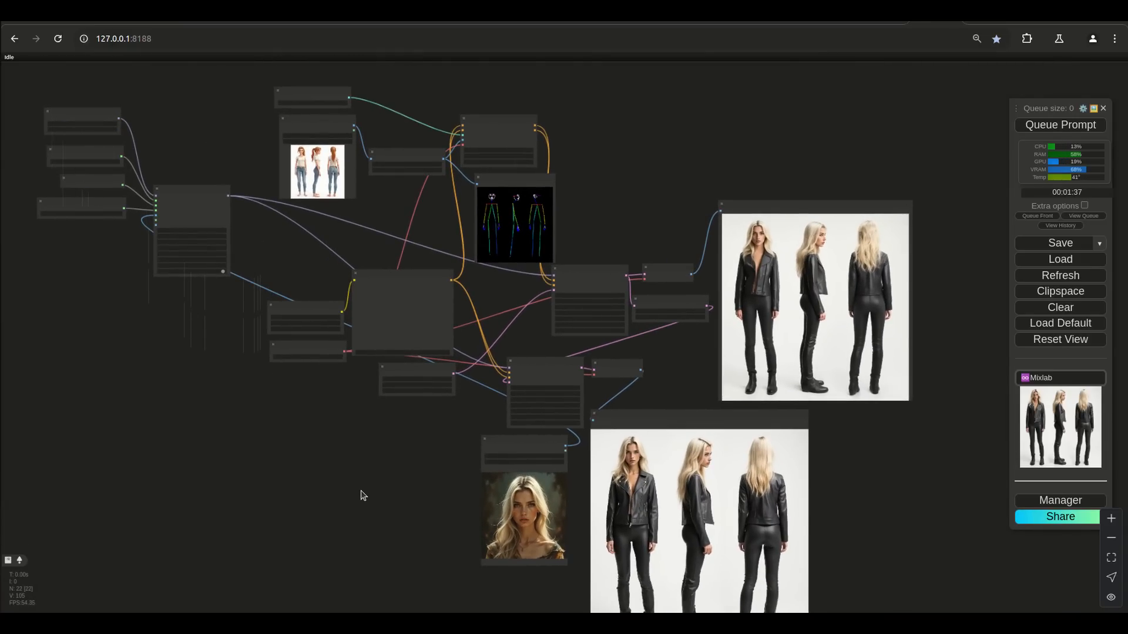
pyautogui.scroll(5, 362, 495)
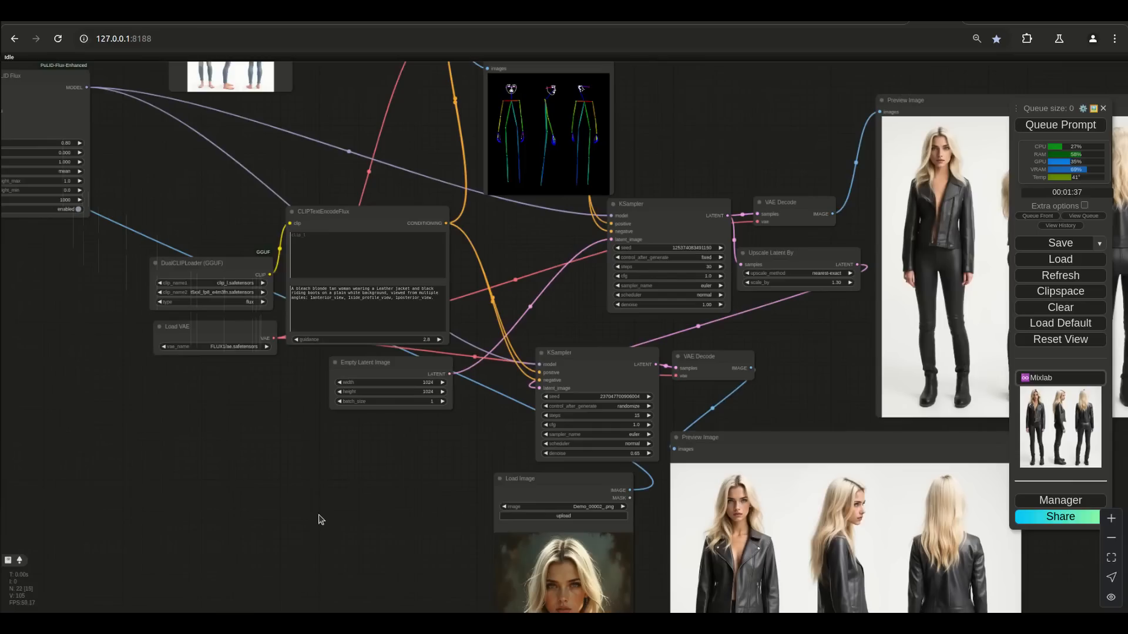
# - Move the reference portrait's Load Image node beneath Load InsightFace, next to Apply PuLID Flux
pyautogui.moveTo(322, 519); pyautogui.dragTo(329, 565)
pyautogui.moveTo(539, 280); pyautogui.dragTo(732, 423)
pyautogui.moveTo(229, 484); pyautogui.dragTo(449, 505)
pyautogui.moveTo(731, 358); pyautogui.dragTo(545, 213)
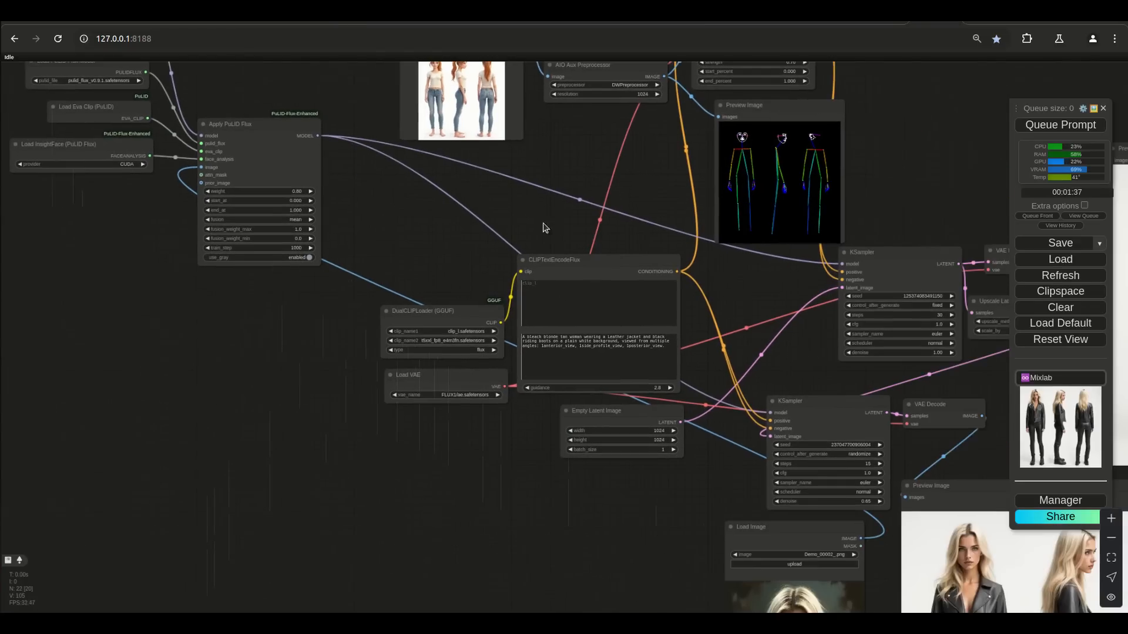
pyautogui.moveTo(809, 529); pyautogui.dragTo(91, 197)
pyautogui.scroll(-4, 247, 463)
pyautogui.moveTo(273, 568); pyautogui.dragTo(246, 529)
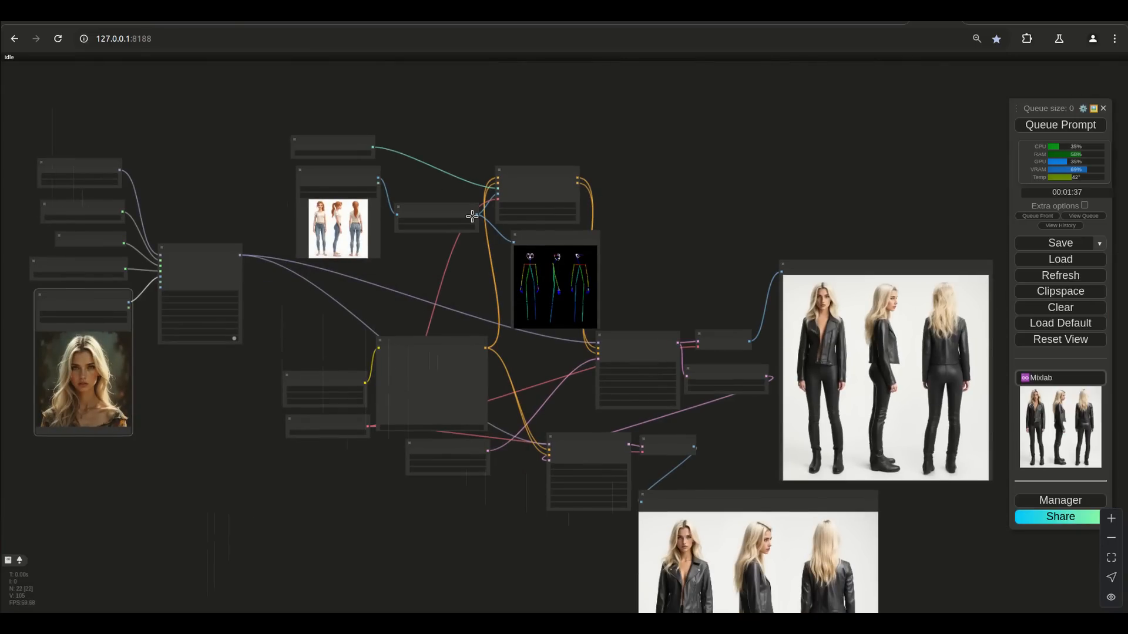
# - Regroup the ControlNet nodes, with Apply ControlNet under AIO Aux Preprocessor, its model loader alongside and the pose preview up and to the right
pyautogui.scroll(3, 662, 186)
pyautogui.moveTo(480, 320)
pyautogui.mouseDown()
pyautogui.moveTo(460, 229)
pyautogui.moveTo(465, 325)
pyautogui.mouseUp()
pyautogui.moveTo(584, 269); pyautogui.dragTo(427, 375)
pyautogui.moveTo(596, 349); pyautogui.dragTo(566, 202)
pyautogui.moveTo(319, 259); pyautogui.dragTo(299, 359)
pyautogui.moveTo(295, 220); pyautogui.dragTo(298, 280)
pyautogui.moveTo(305, 362); pyautogui.dragTo(290, 142)
pyautogui.moveTo(323, 288); pyautogui.dragTo(330, 411)
pyautogui.moveTo(273, 136); pyautogui.dragTo(293, 235)
# - Group the second sampling stage compactly, with Upscale Latent By above its KSampler and the VAE Decode and Preview Image beside them
pyautogui.moveTo(658, 407); pyautogui.dragTo(667, 169)
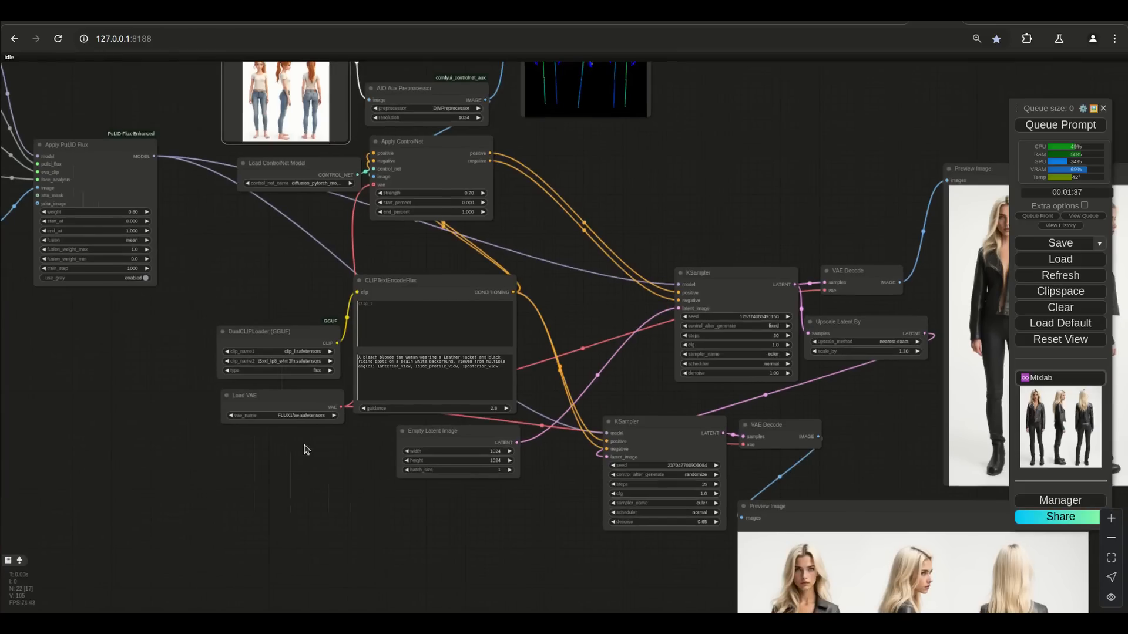
pyautogui.moveTo(670, 451); pyautogui.dragTo(621, 537)
pyautogui.moveTo(771, 440); pyautogui.dragTo(748, 486)
pyautogui.moveTo(805, 525); pyautogui.dragTo(770, 543)
pyautogui.moveTo(853, 333); pyautogui.dragTo(613, 468)
pyautogui.moveTo(739, 474); pyautogui.dragTo(740, 476)
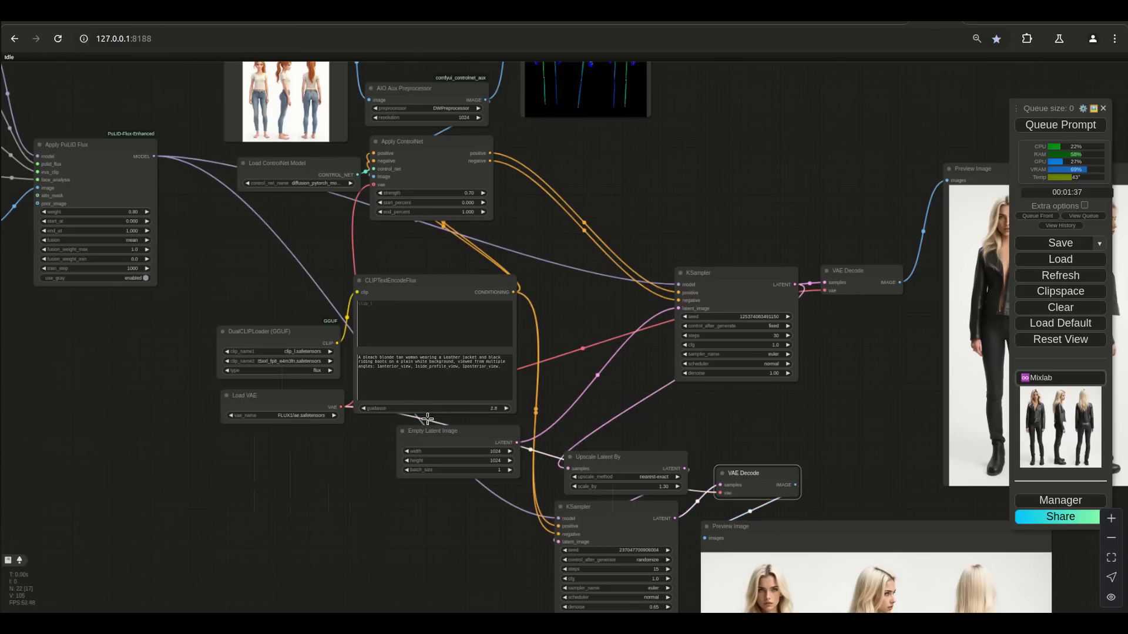
# - Review the rearranged workflow from the model loaders and PuLID group through to the two preview sheets
pyautogui.moveTo(290, 281); pyautogui.dragTo(494, 487)
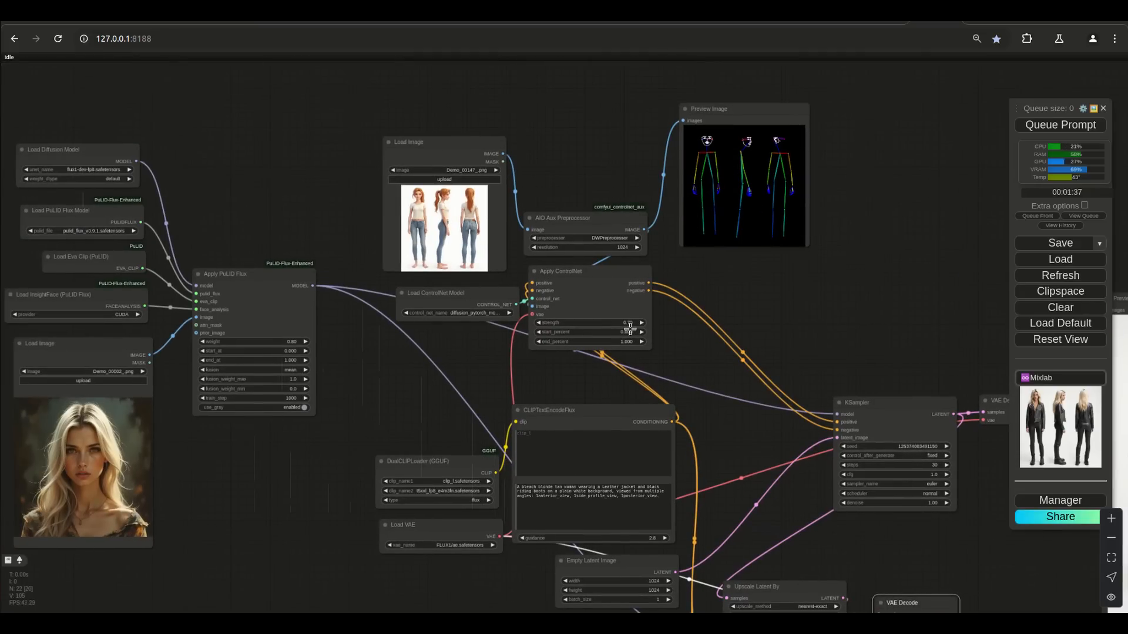
pyautogui.moveTo(764, 287); pyautogui.dragTo(430, 166)
pyautogui.moveTo(718, 359); pyautogui.dragTo(697, 151)
pyautogui.scroll(-2, 372, 511)
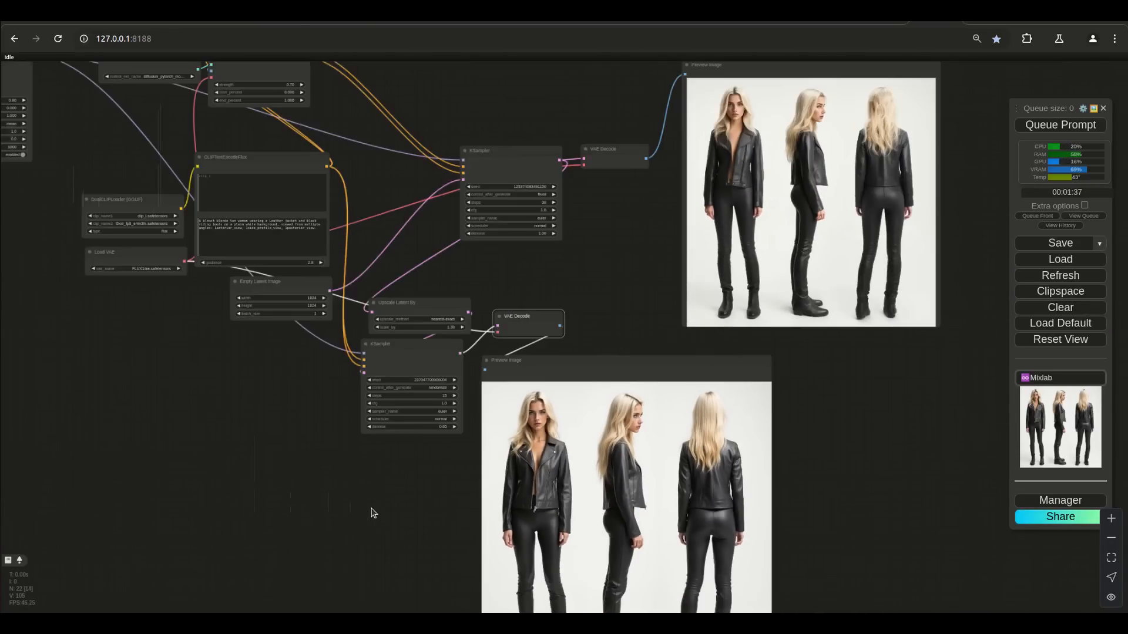
pyautogui.moveTo(283, 473); pyautogui.dragTo(363, 538)
pyautogui.scroll(-2, 470, 574)
pyautogui.scroll(3, 409, 526)
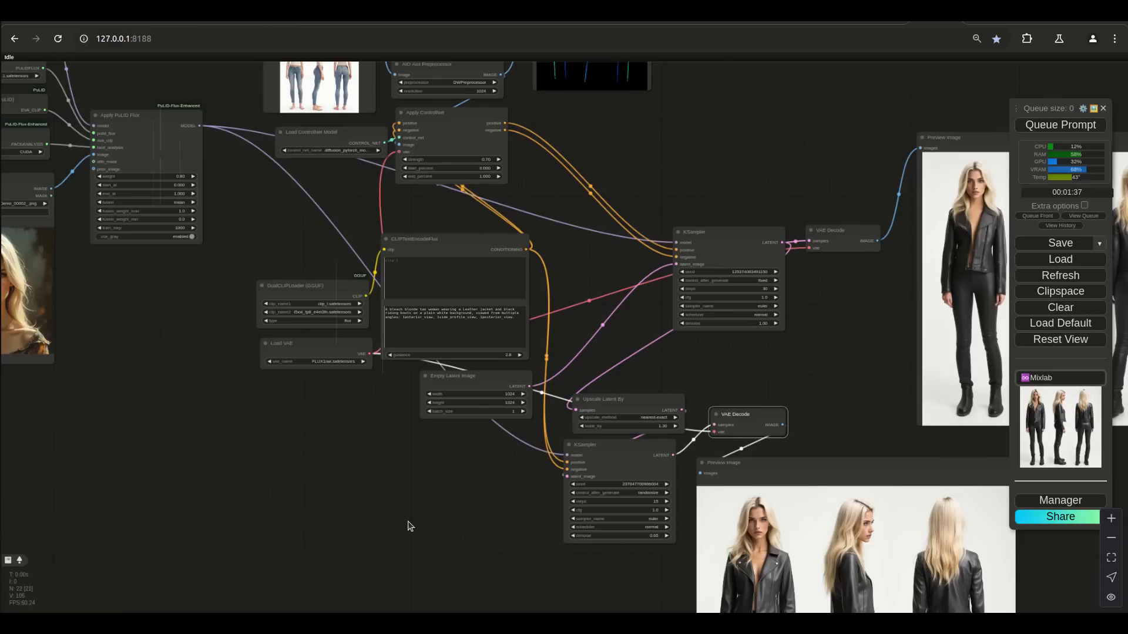
pyautogui.scroll(-3, 409, 525)
pyautogui.scroll(2, 410, 525)
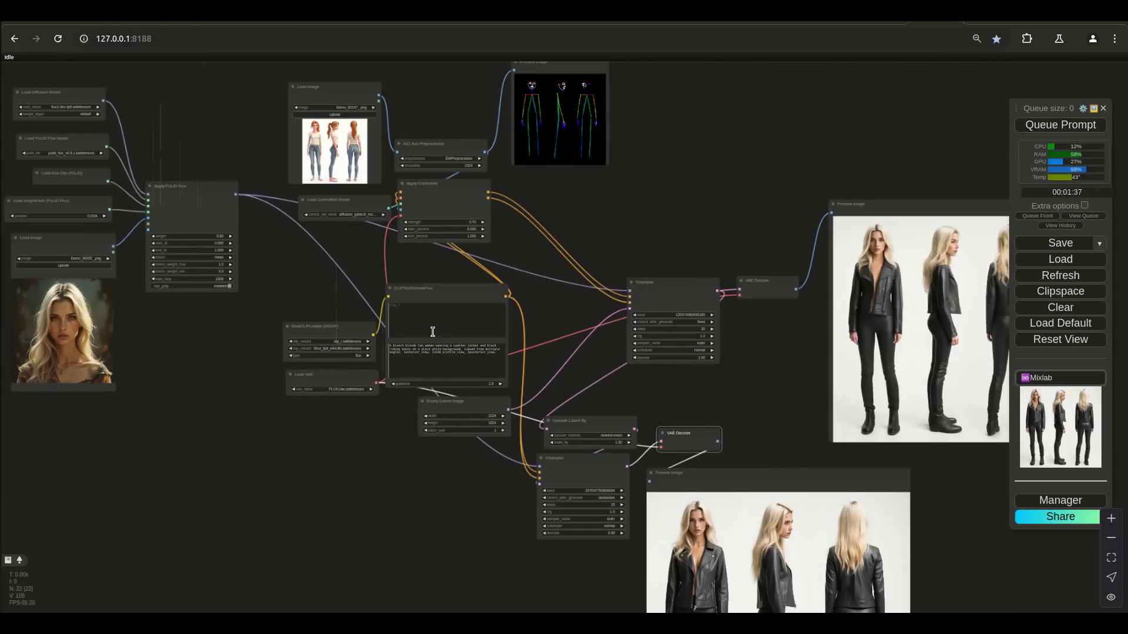
# - Examine the Apply ControlNet strength and the DWPreprocessor settings up close, along with how they fit into the whole graph
pyautogui.scroll(7, 562, 428)
pyautogui.scroll(2, 563, 427)
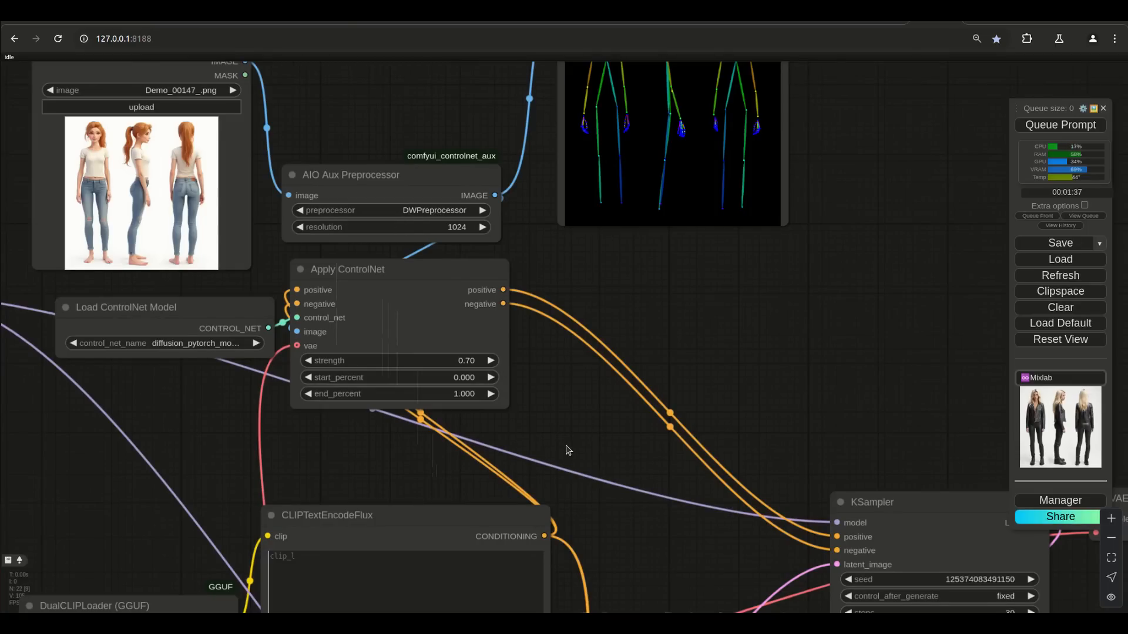
pyautogui.scroll(-10, 567, 452)
pyautogui.scroll(3, 370, 582)
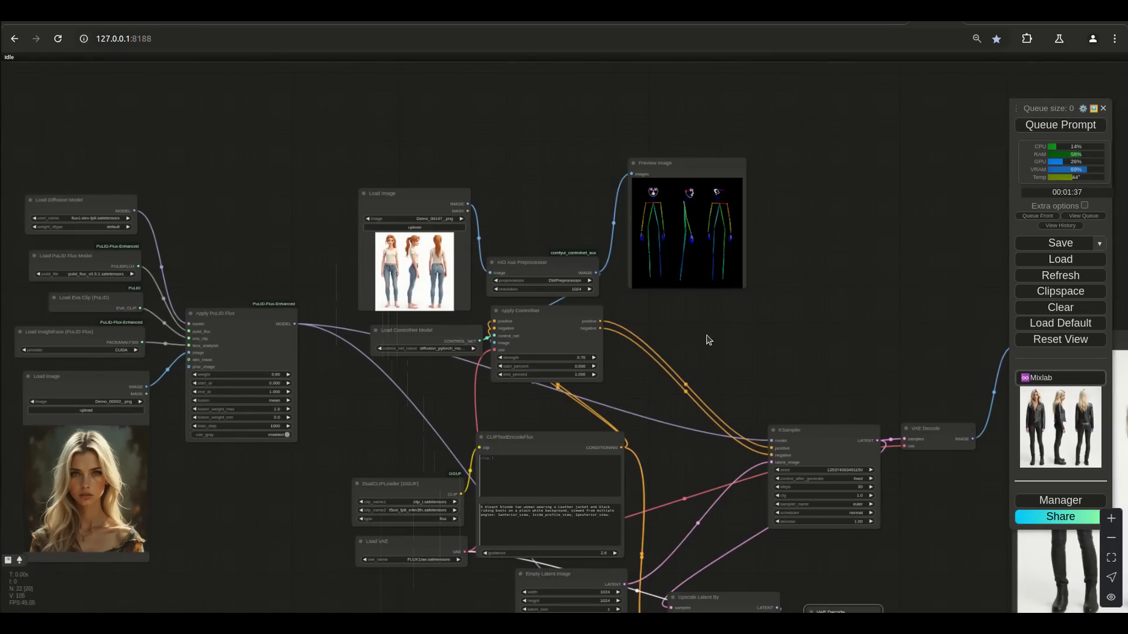
pyautogui.scroll(7, 710, 335)
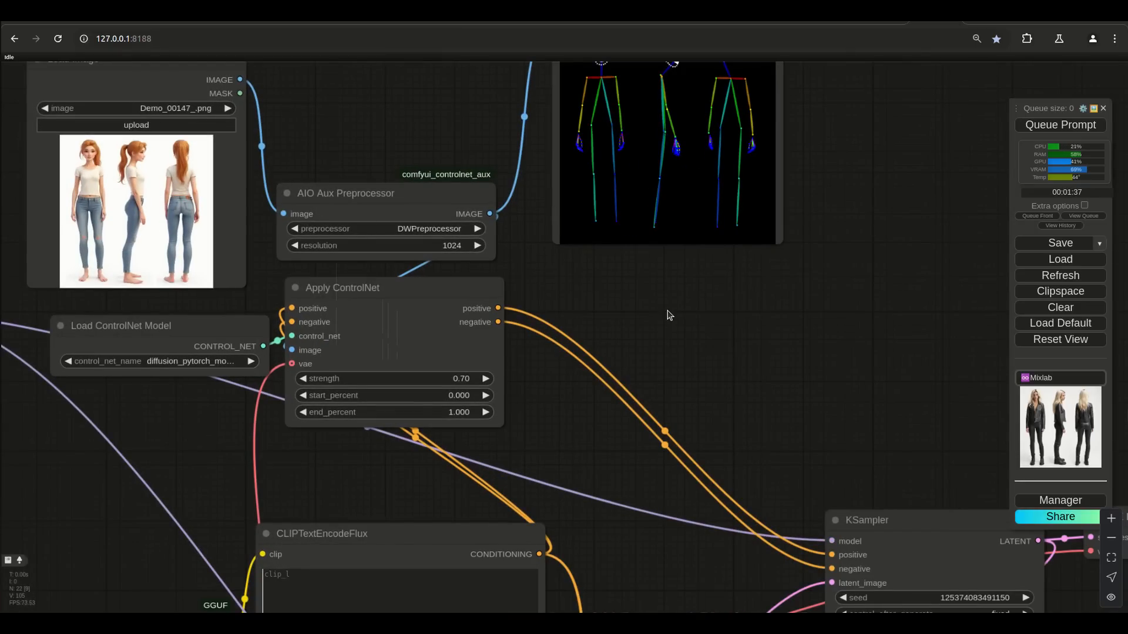
pyautogui.scroll(-10, 652, 370)
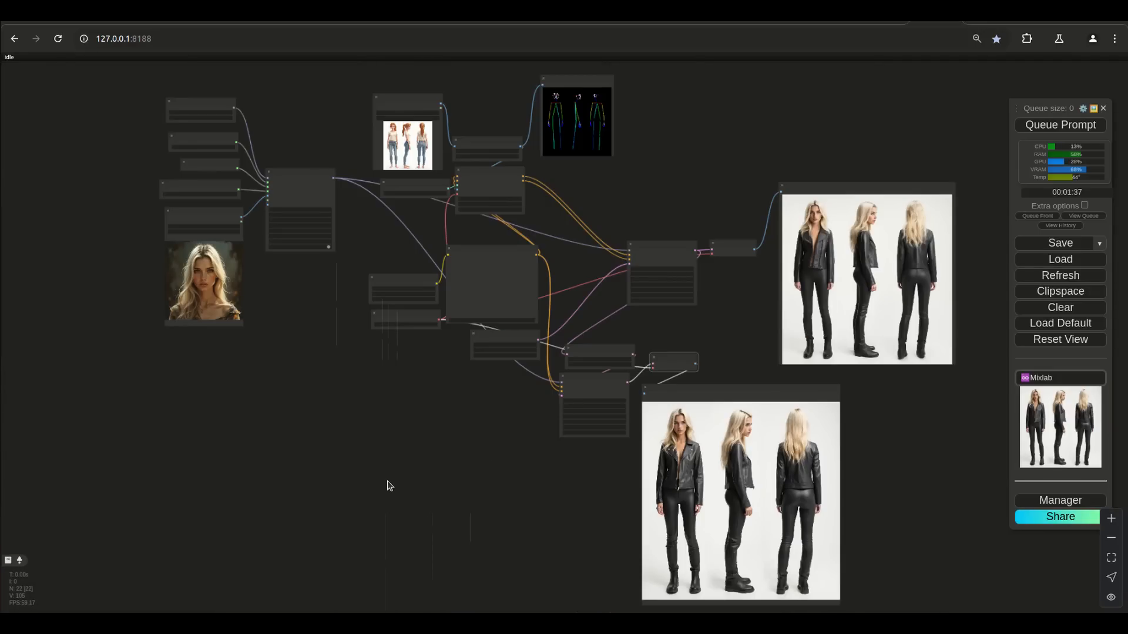
pyautogui.moveTo(469, 451); pyautogui.dragTo(403, 478)
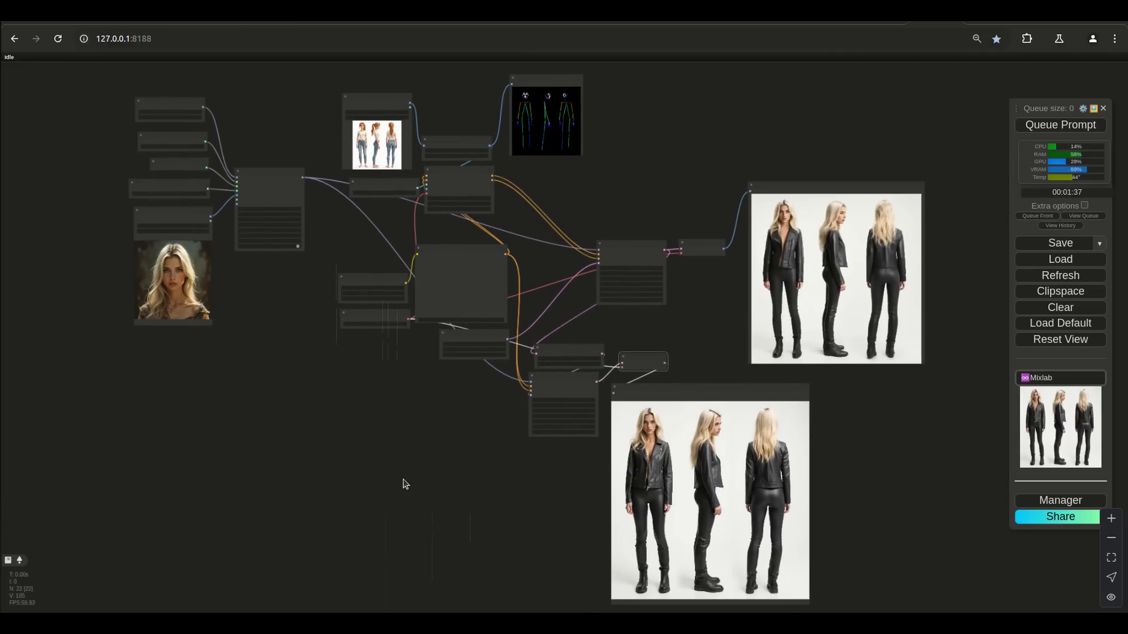